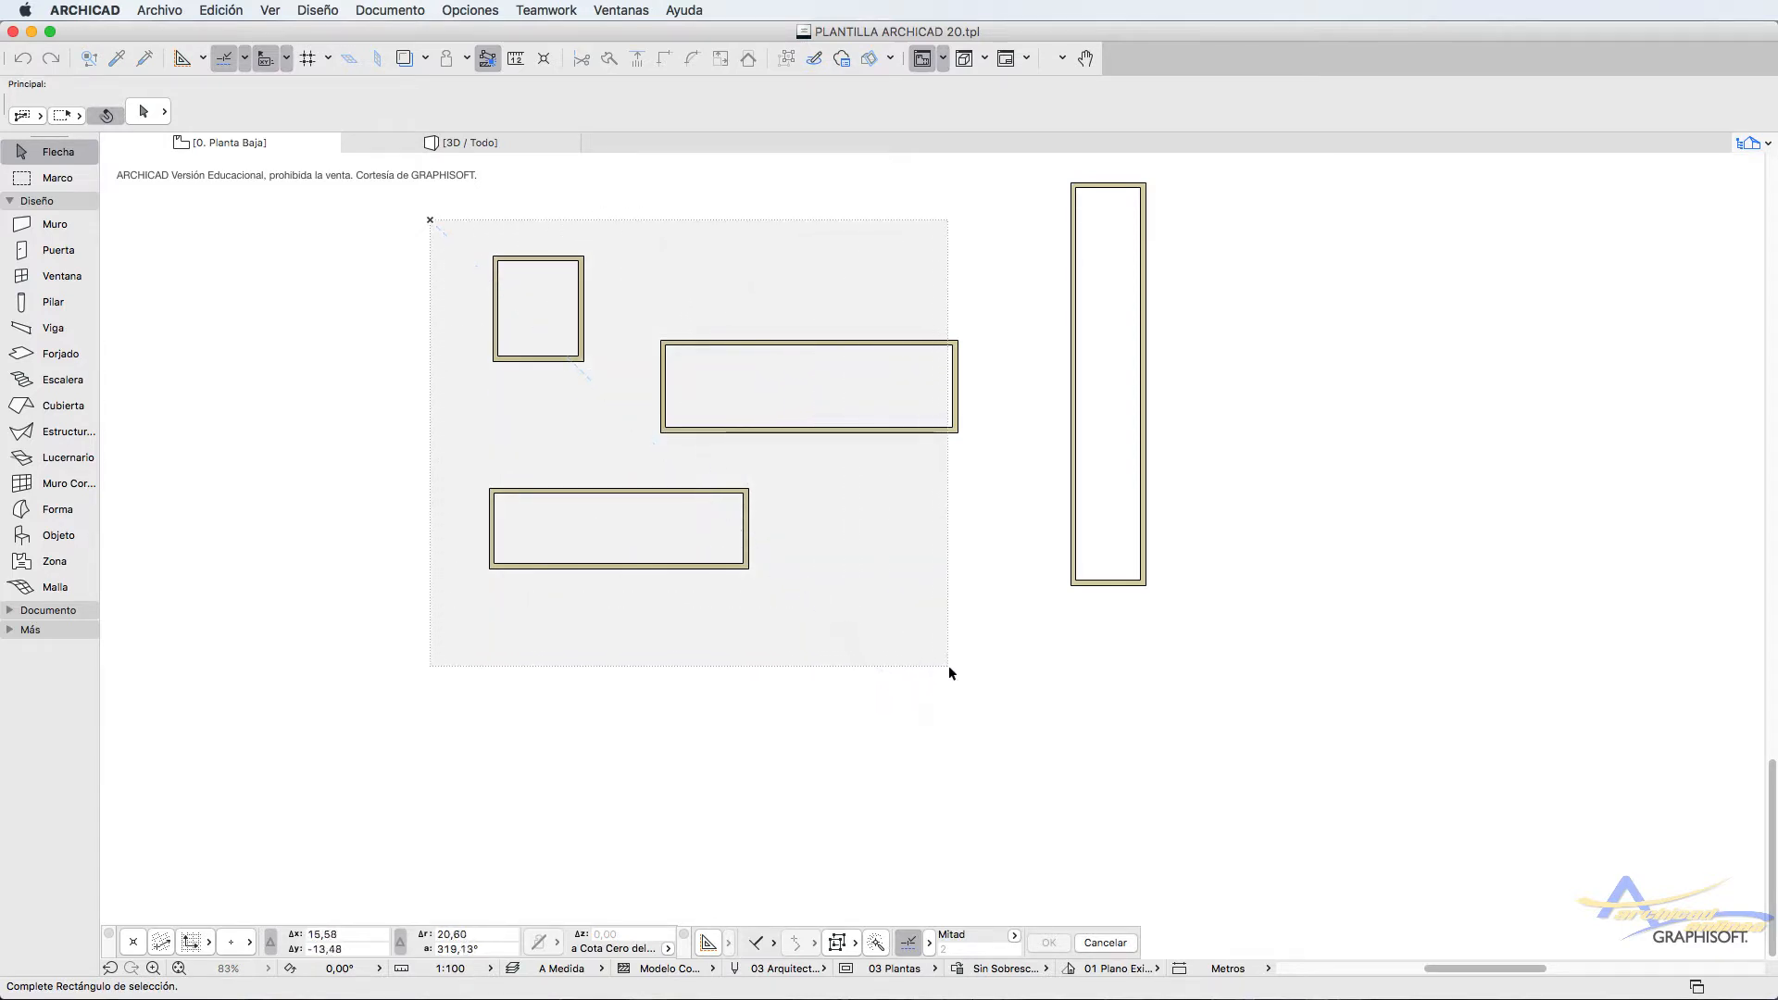
# Select the three western wall enclosures with a left-to-right selection rectangle in the Planta Baja plan, and clear the selection
pyautogui.scroll(-2, 959, 669)
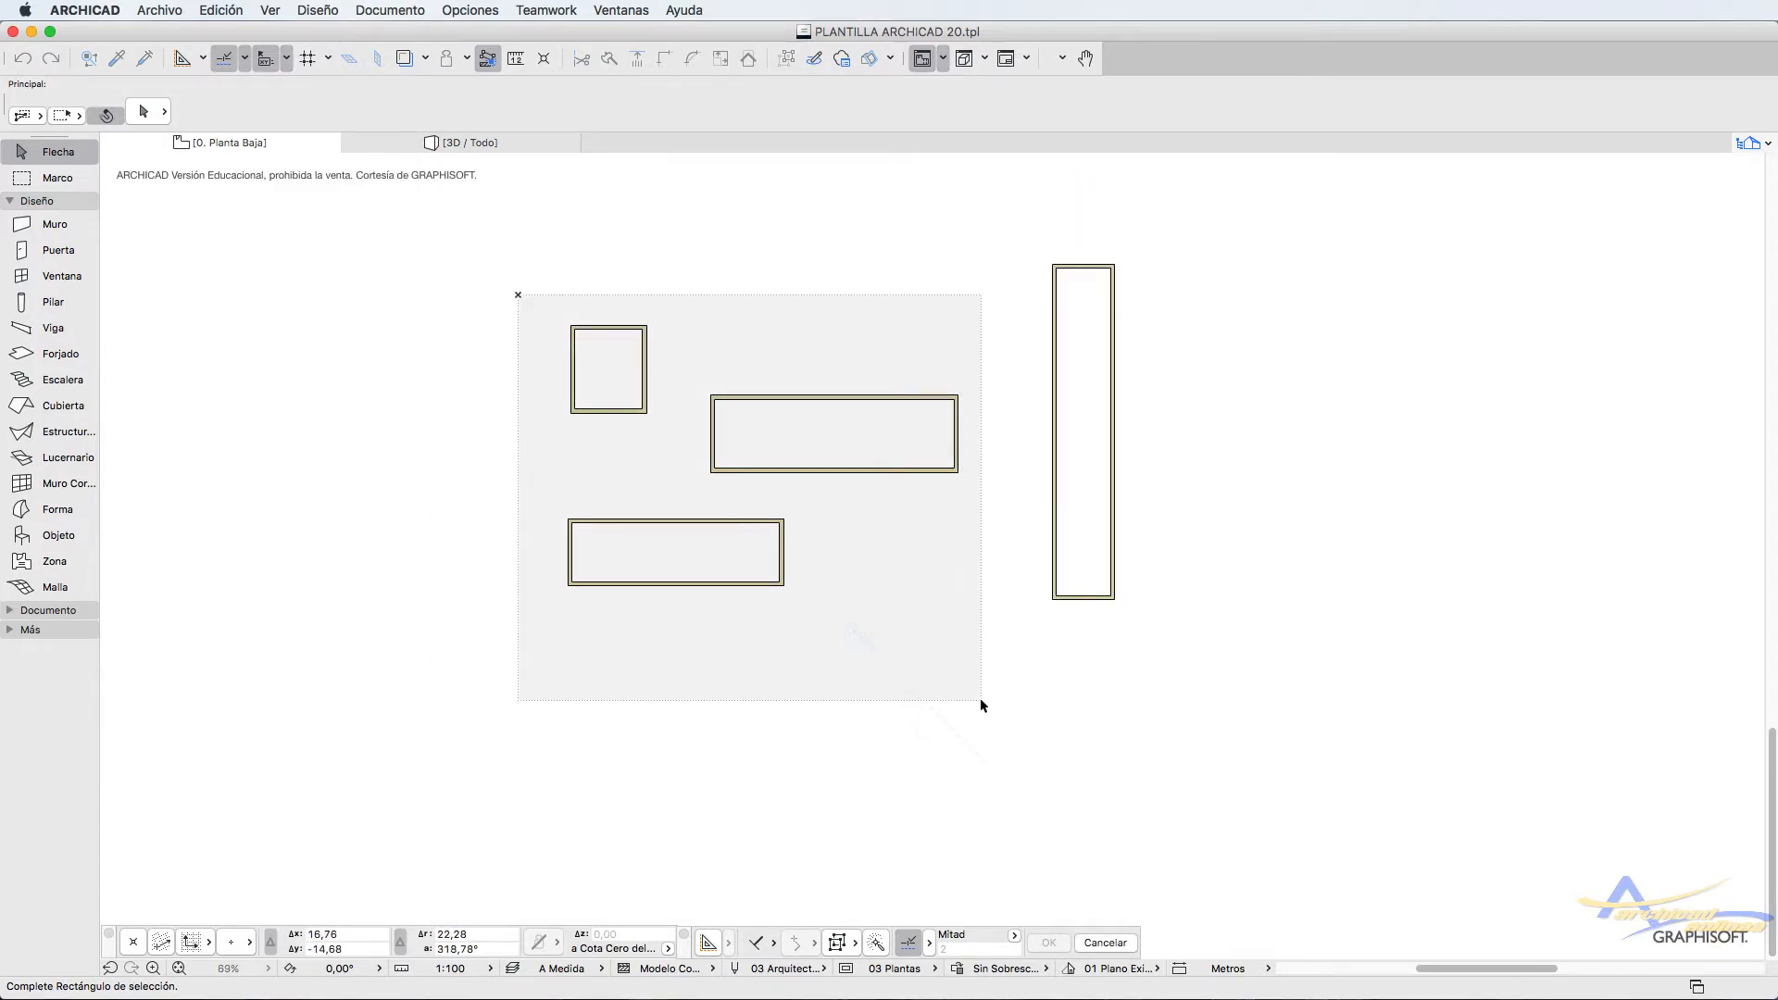
pyautogui.click(981, 706)
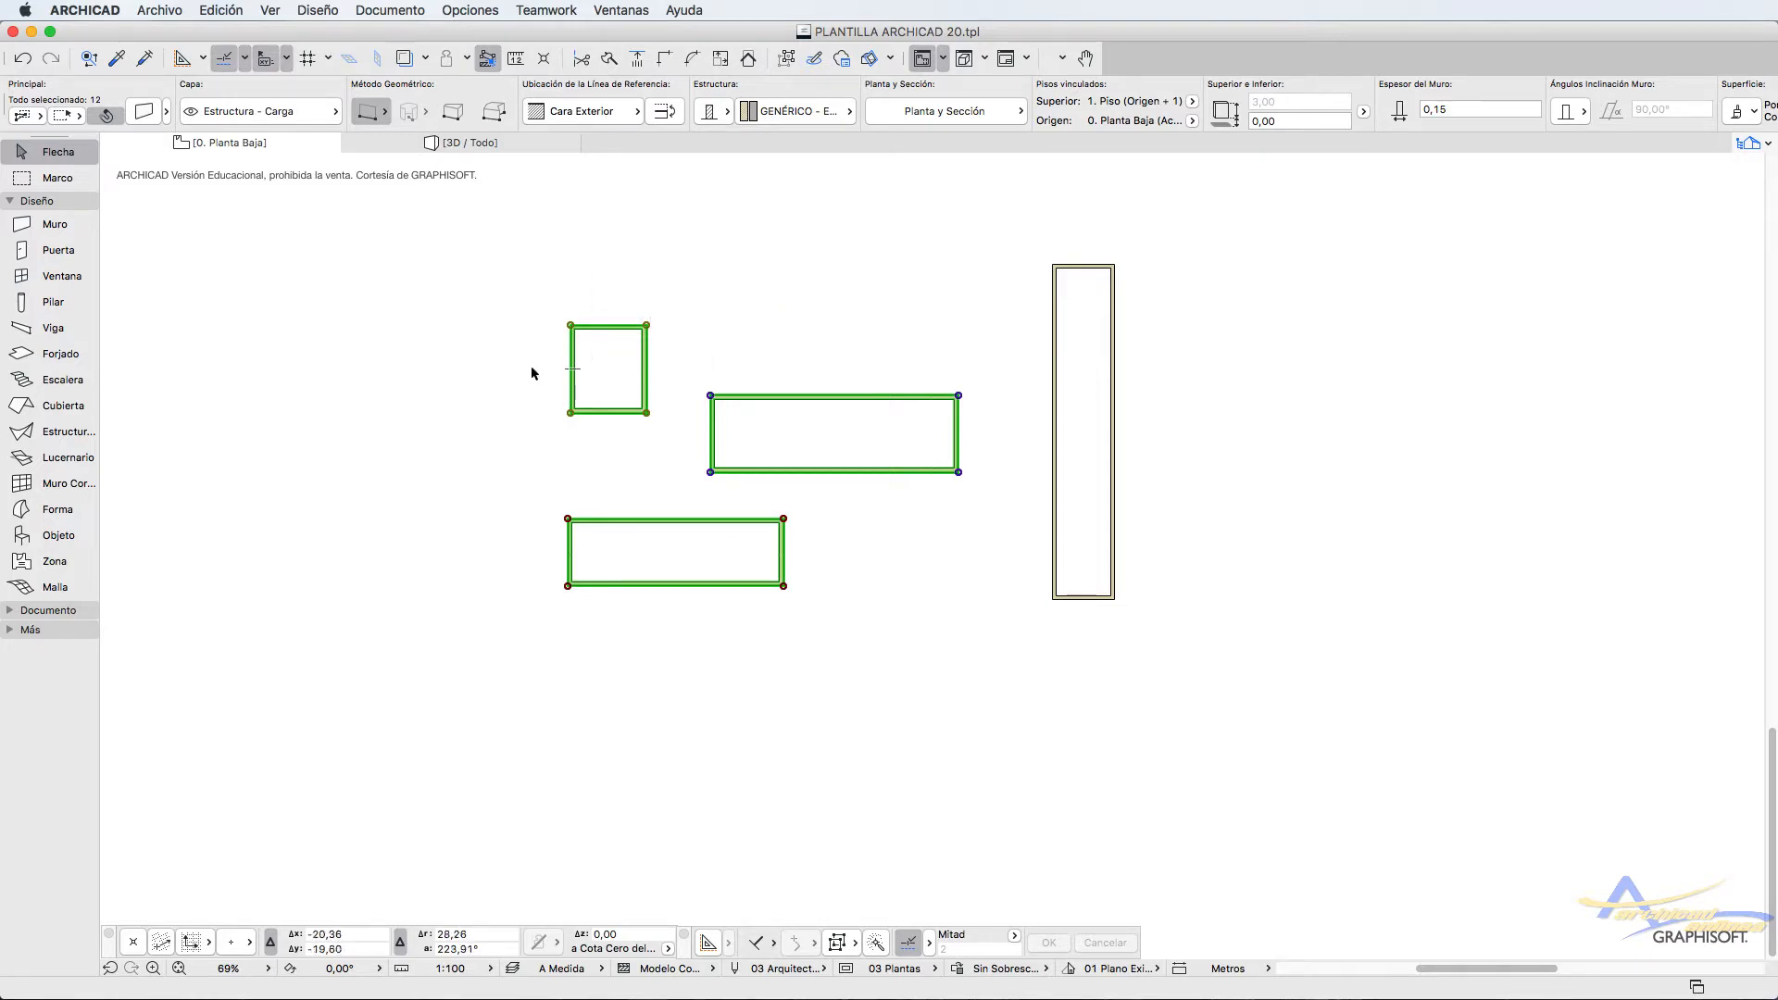
pyautogui.click(467, 299)
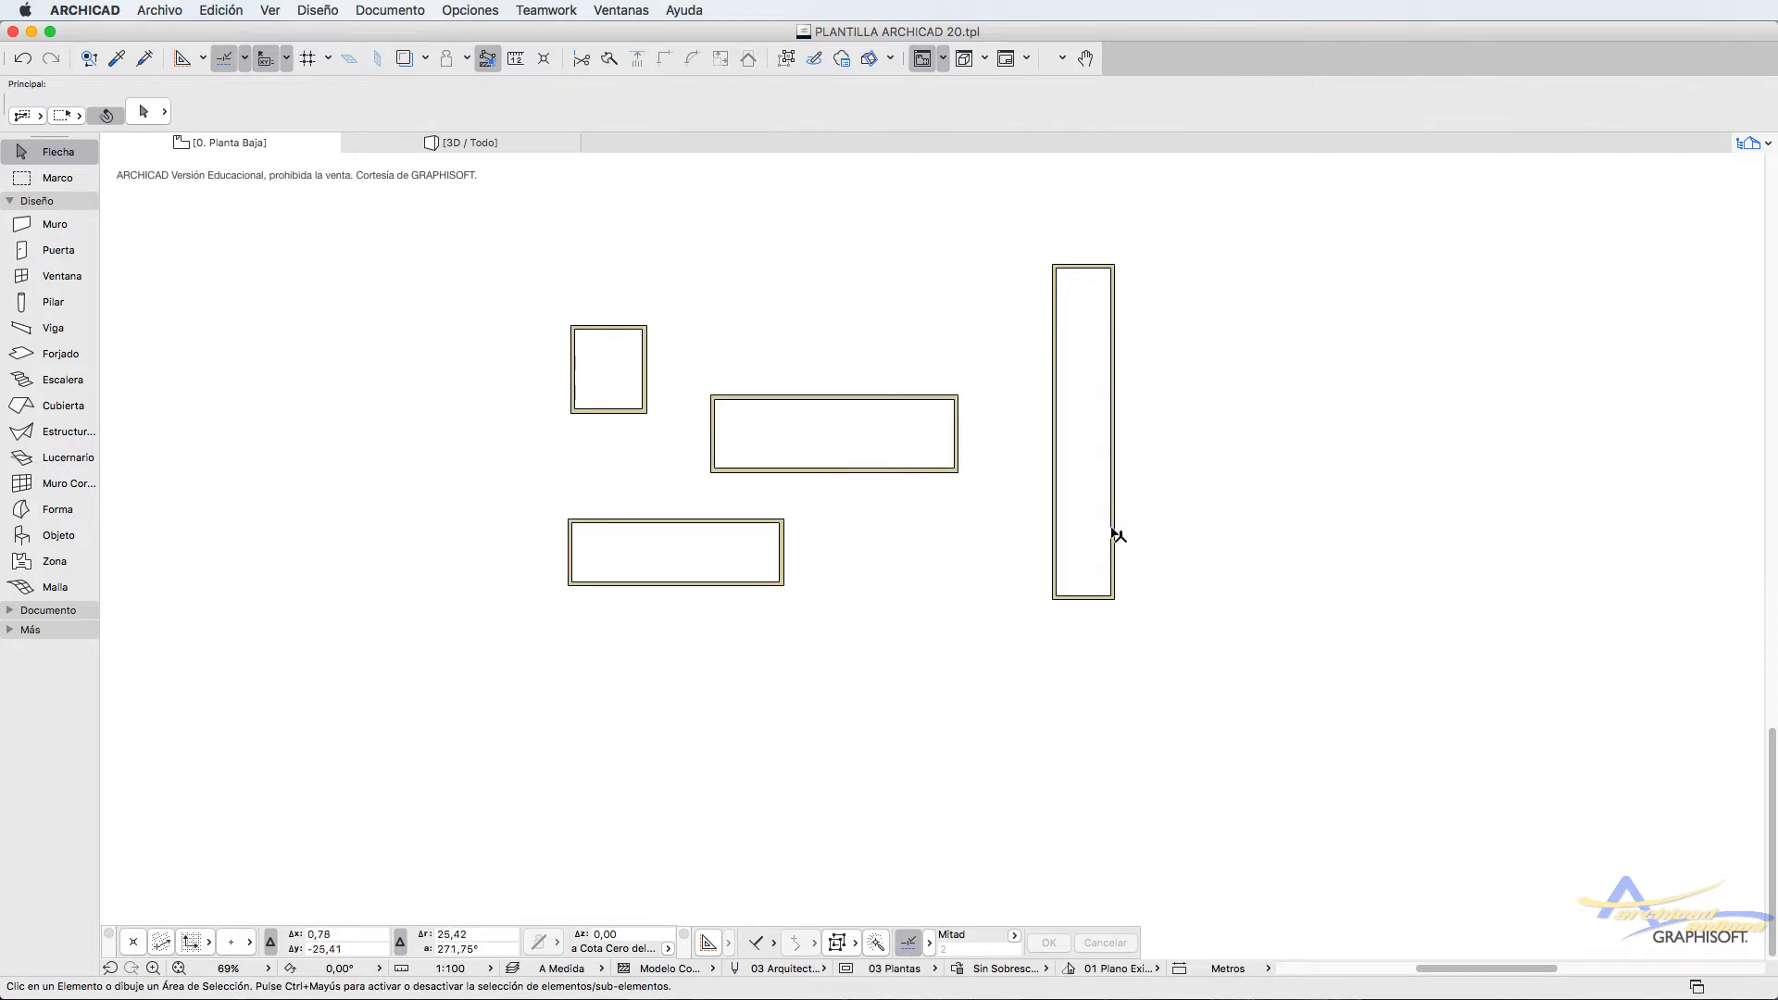
pyautogui.click(1194, 740)
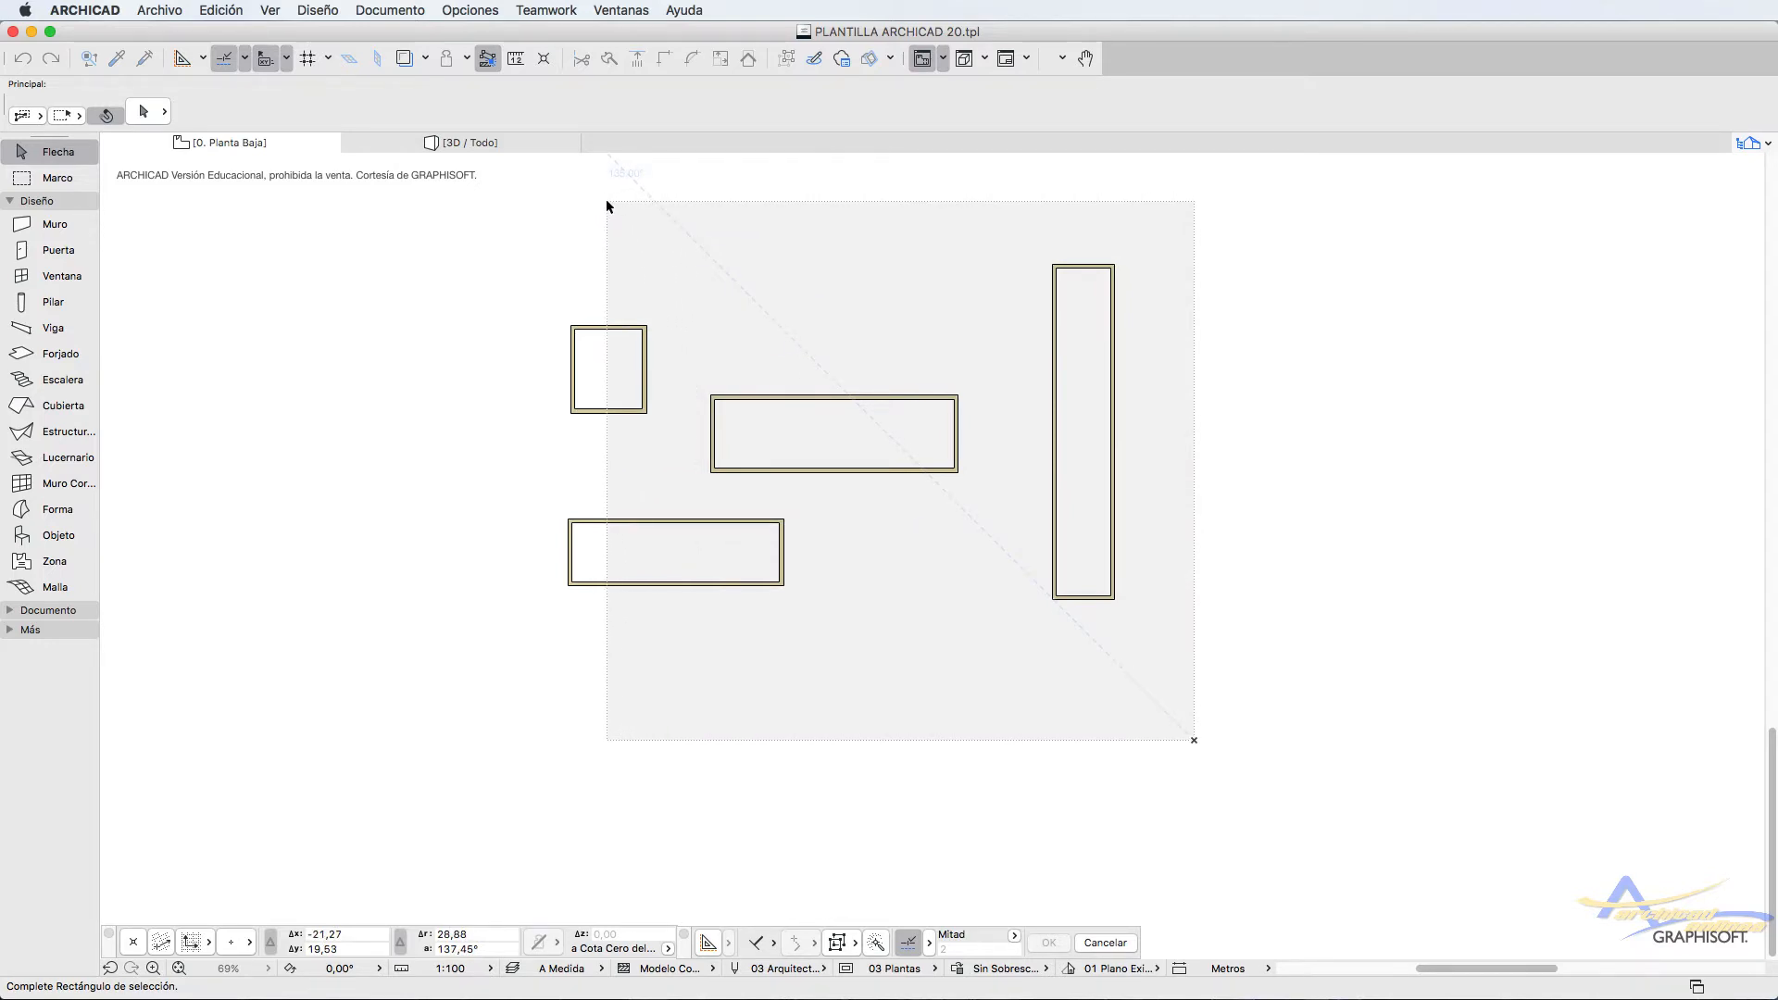
pyautogui.press('Escape')
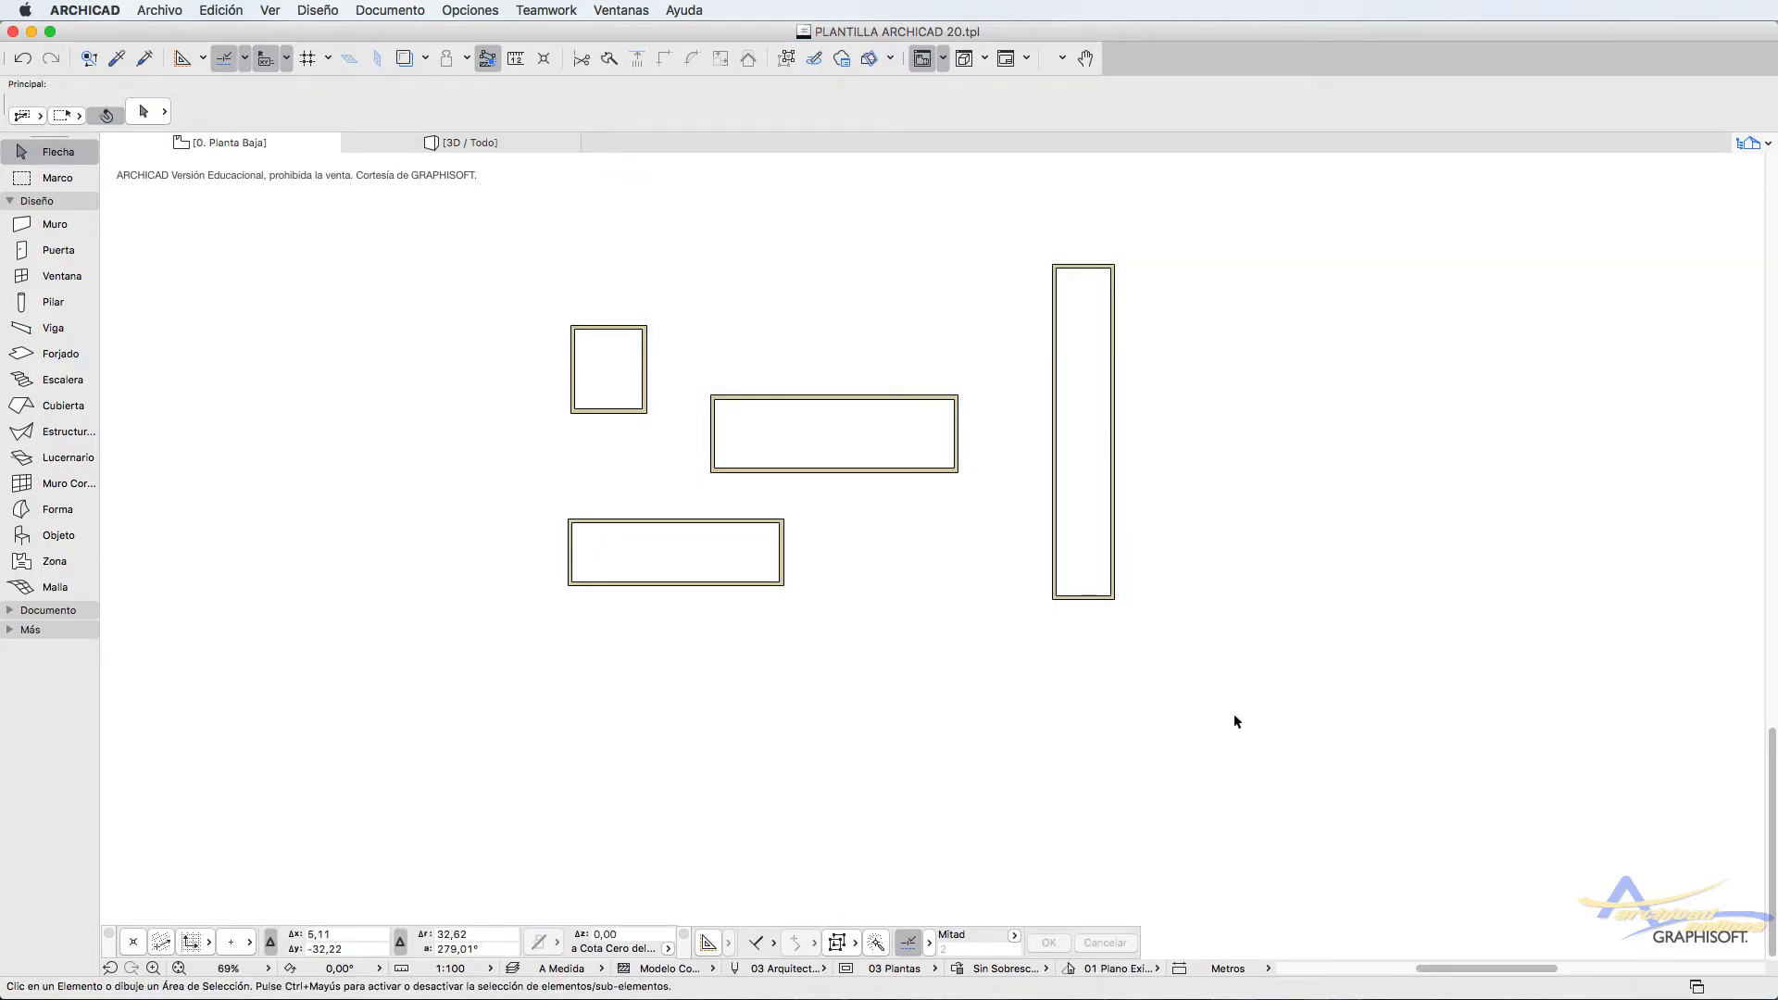
pyautogui.click(1235, 730)
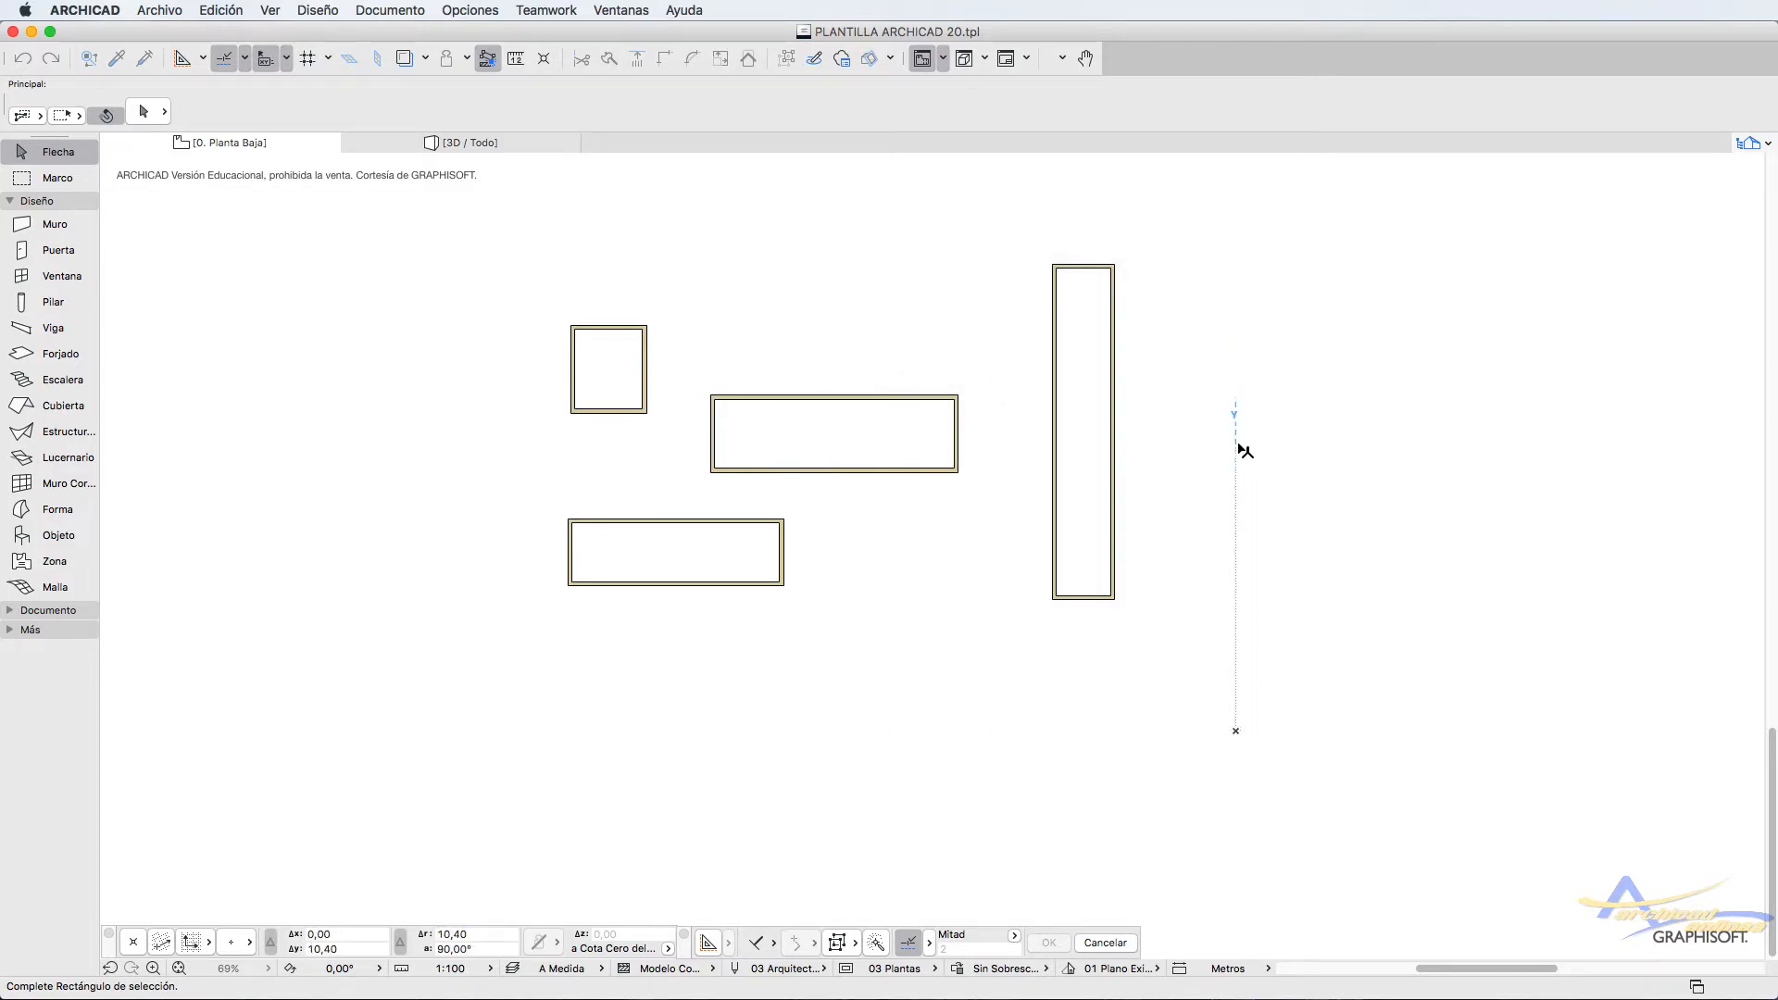
pyautogui.click(1237, 442)
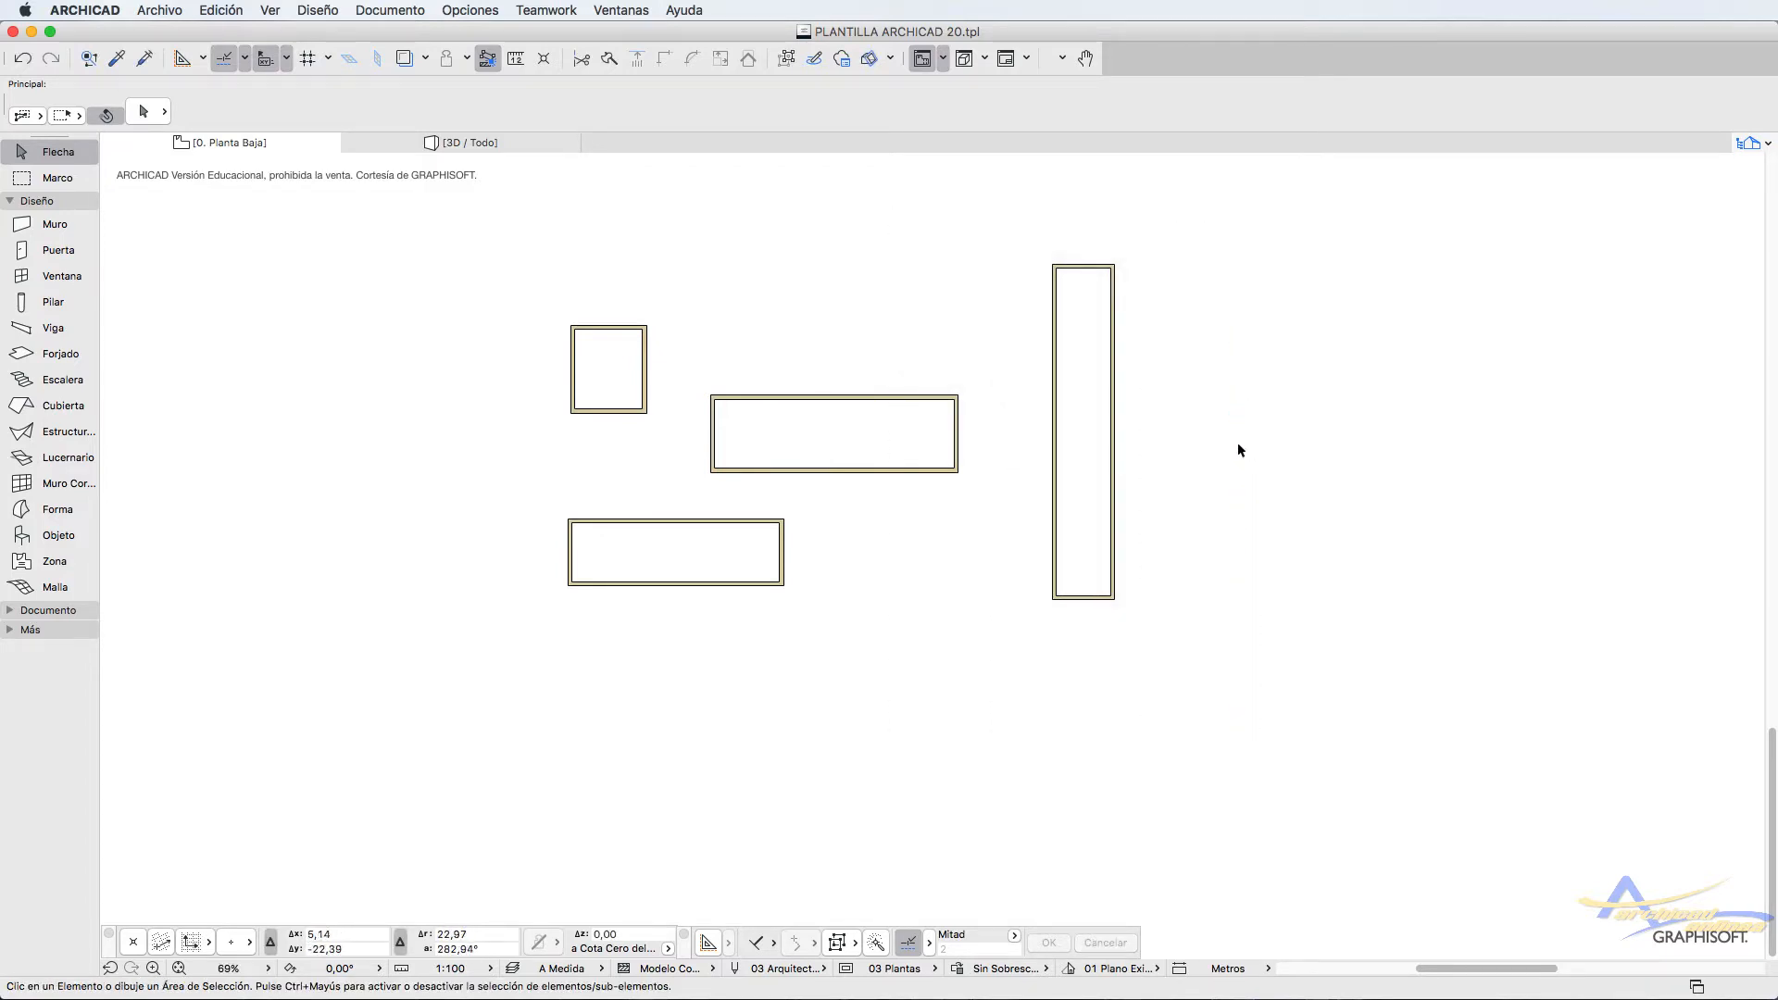
# Select the tall enclosure and the crossed walls of the middle enclosure with a right-to-left selection rectangle, and clear the selection
pyautogui.click(1203, 688)
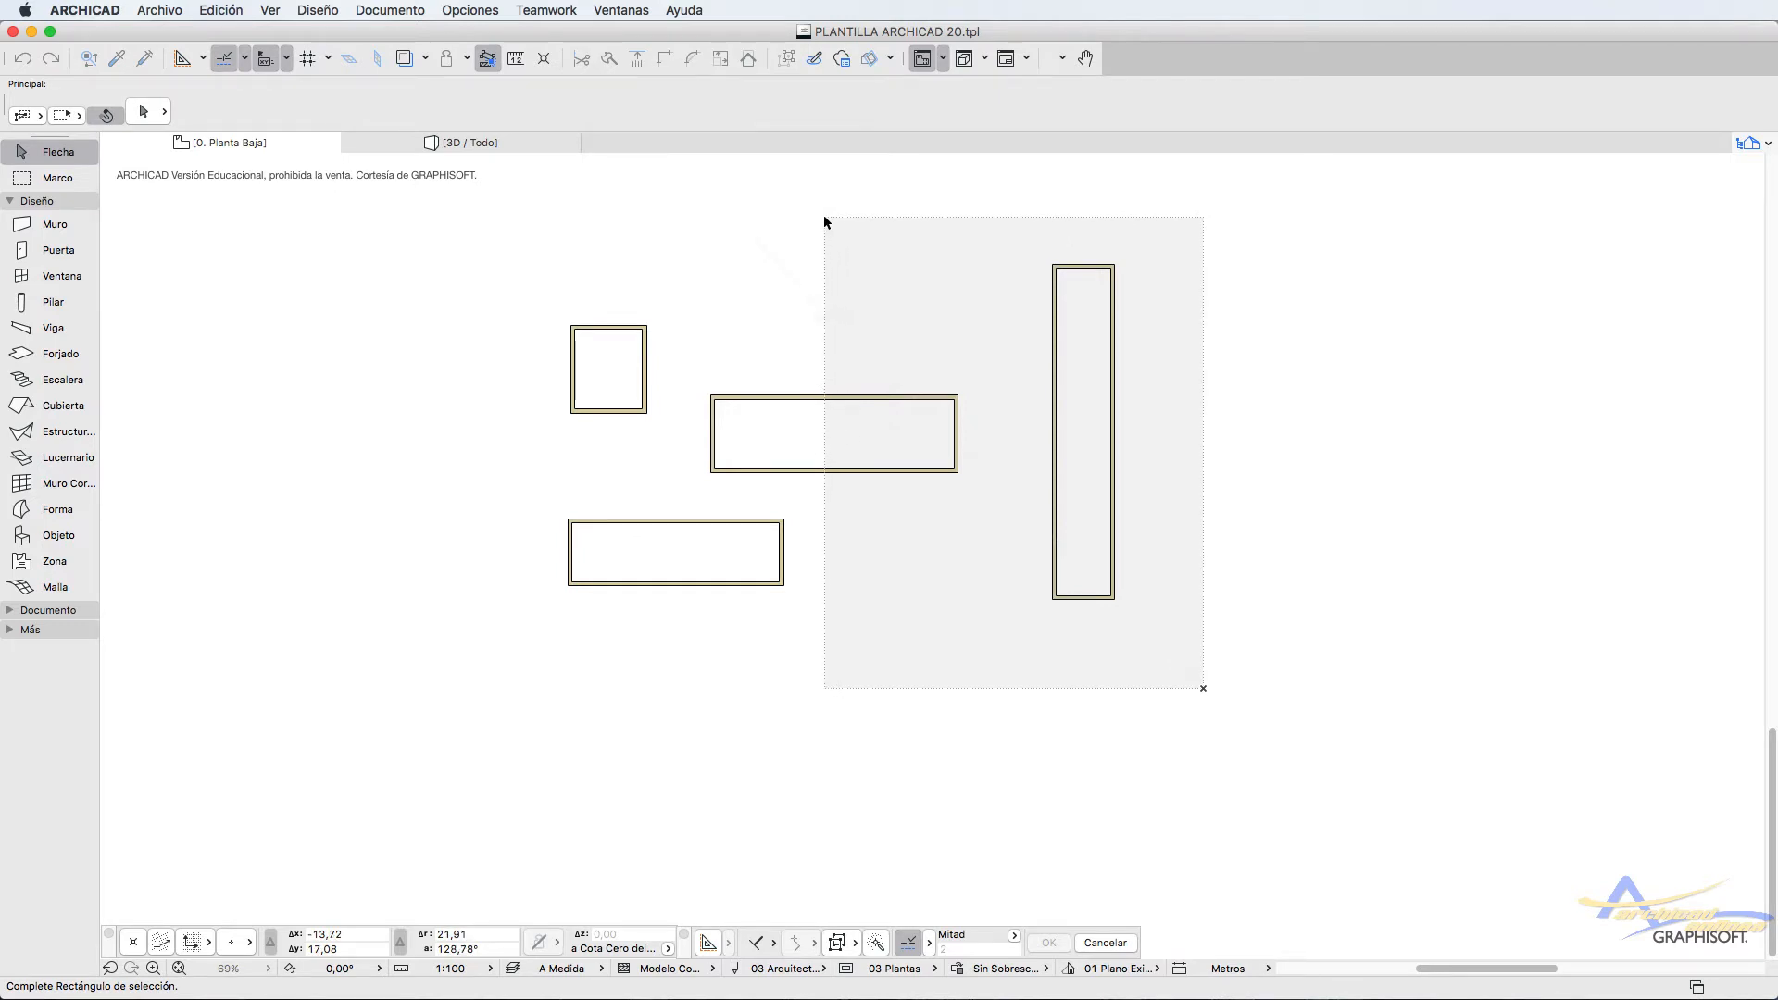
pyautogui.click(825, 219)
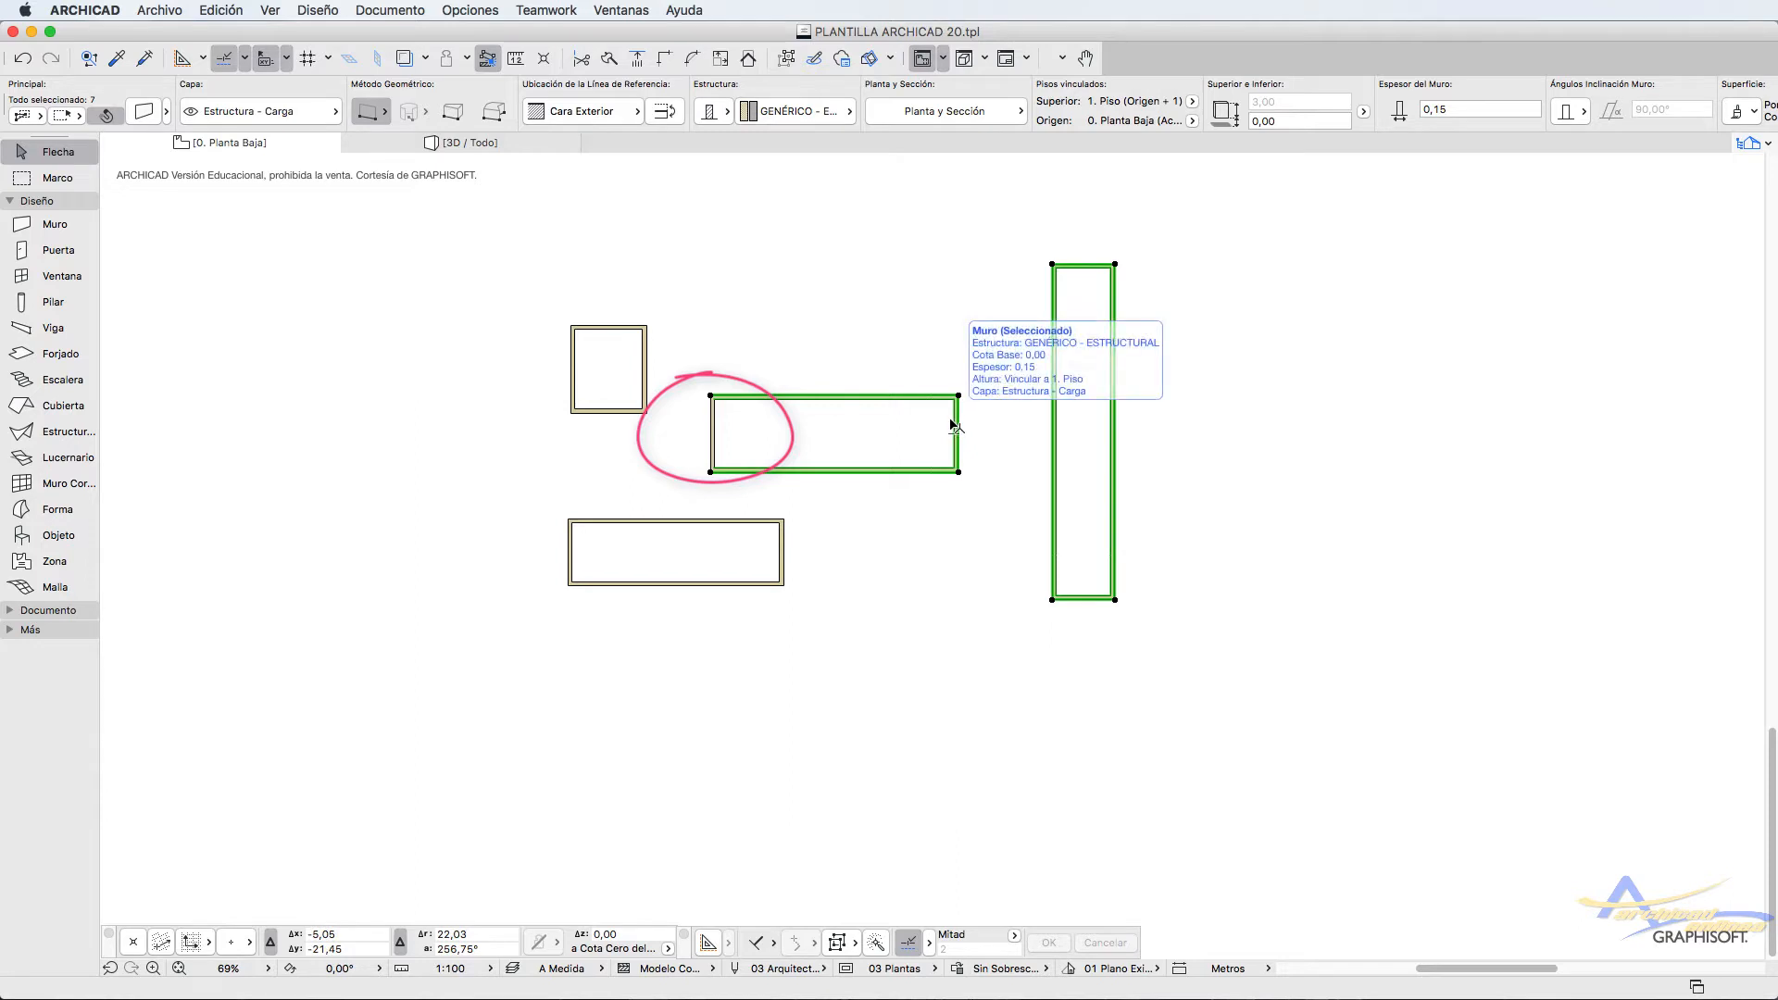
pyautogui.scroll(-2, 952, 424)
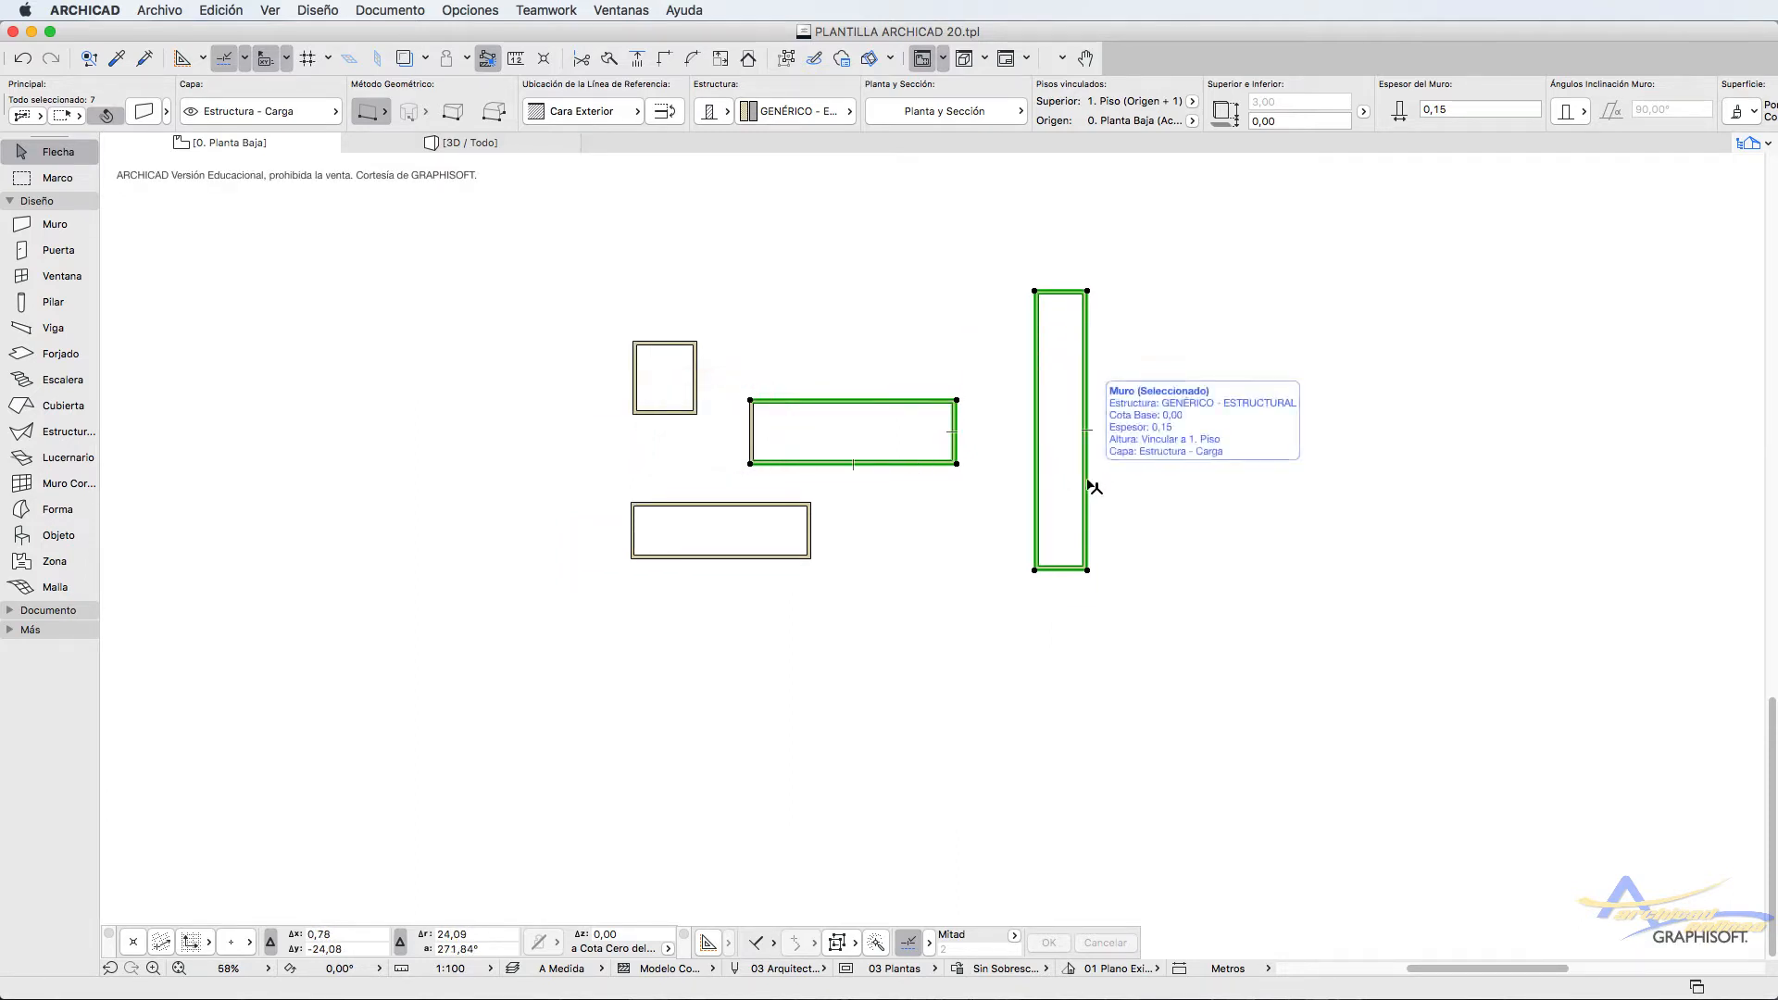
pyautogui.click(983, 624)
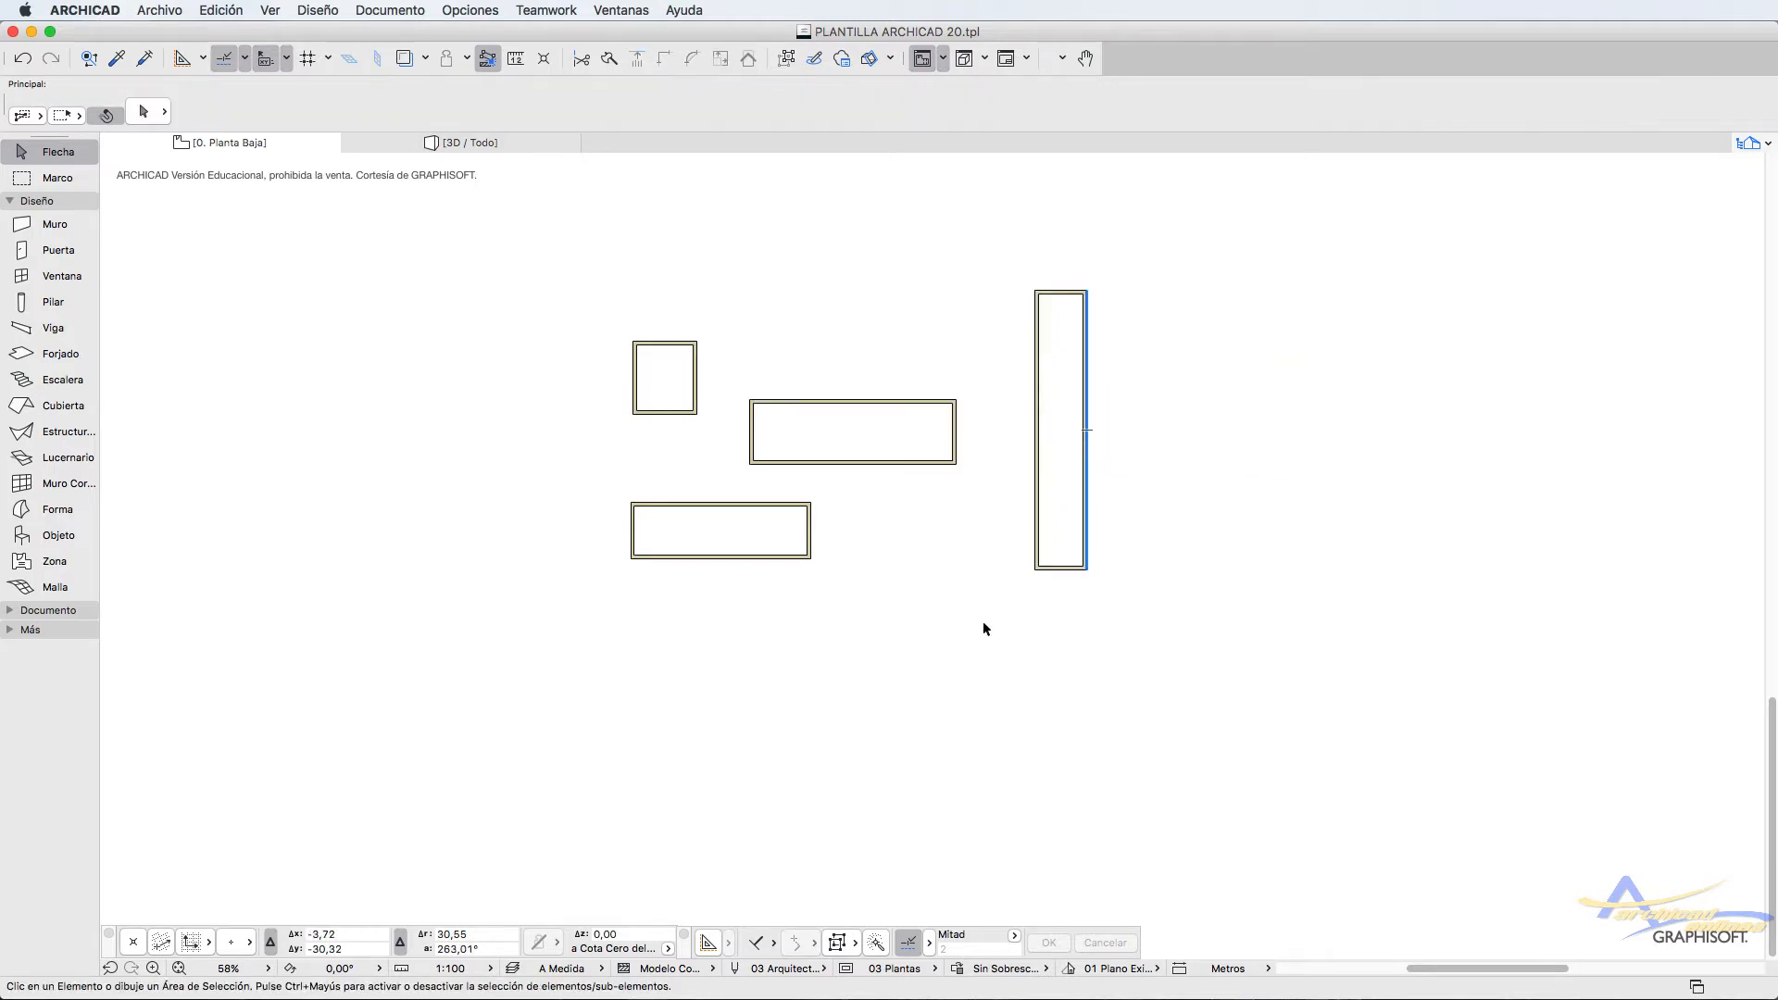
# Draw a rectangular single-story marquee around the three western wall enclosures with the Marco tool
pyautogui.click(62, 179)
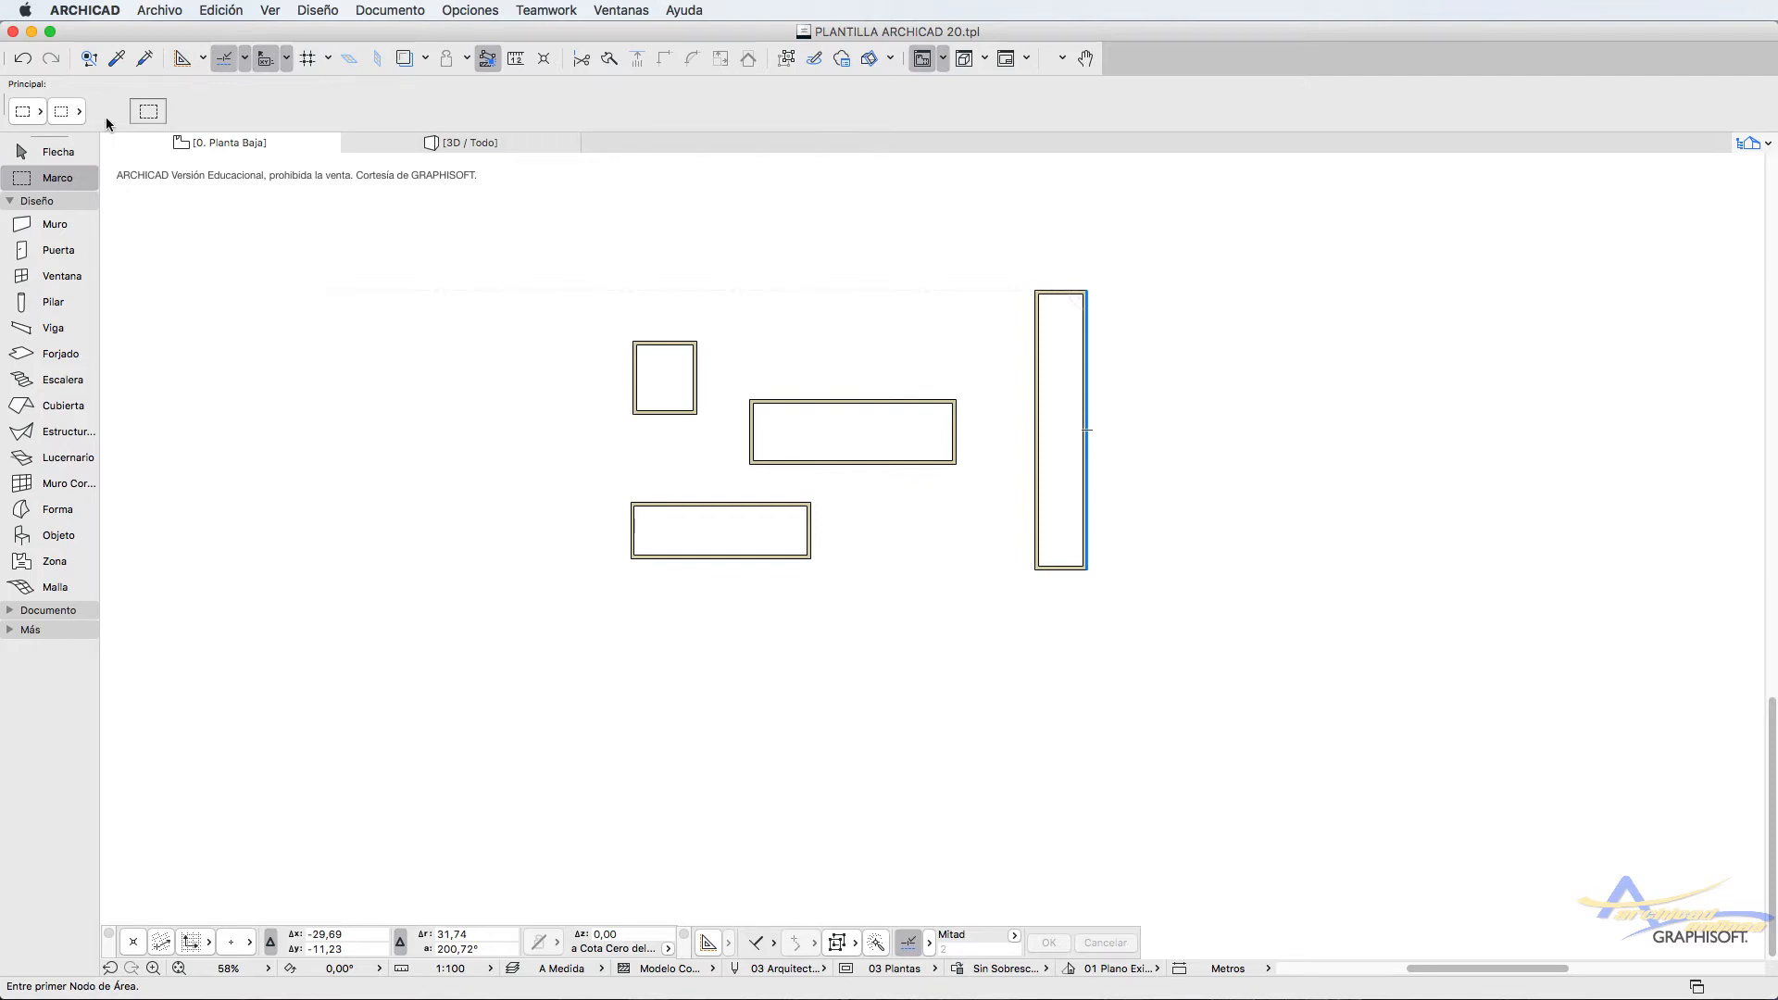
pyautogui.click(38, 110)
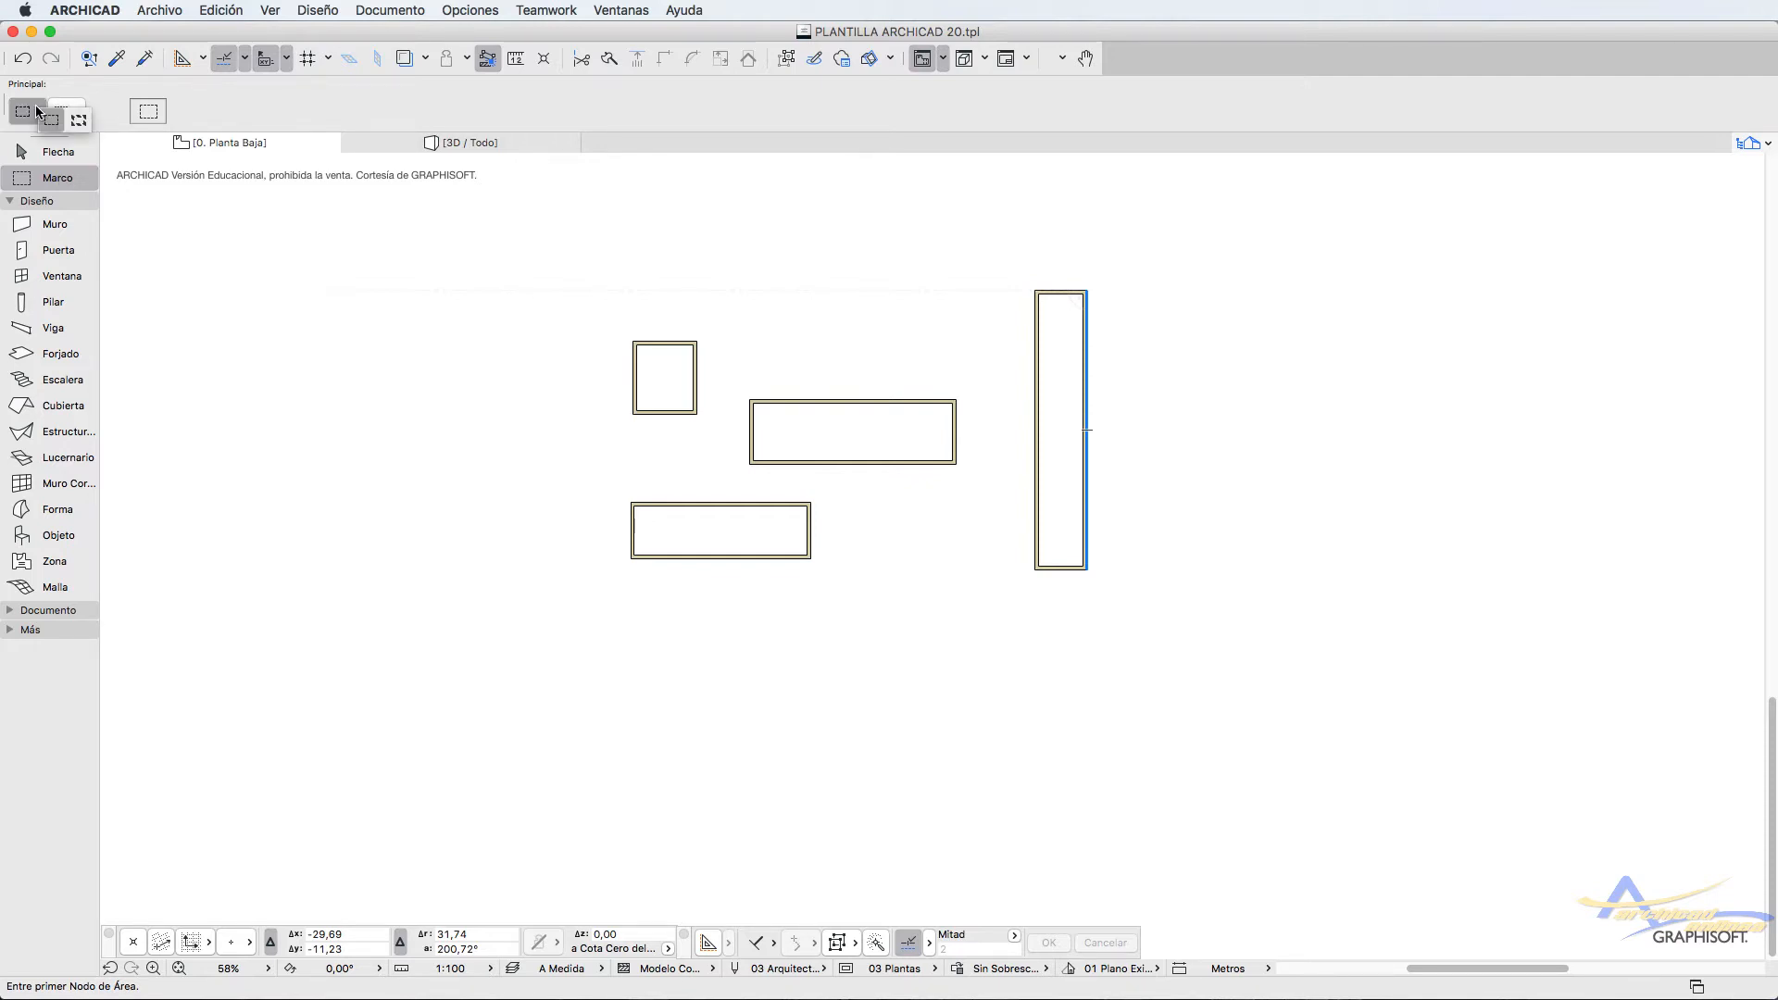
pyautogui.click(44, 122)
pyautogui.click(550, 286)
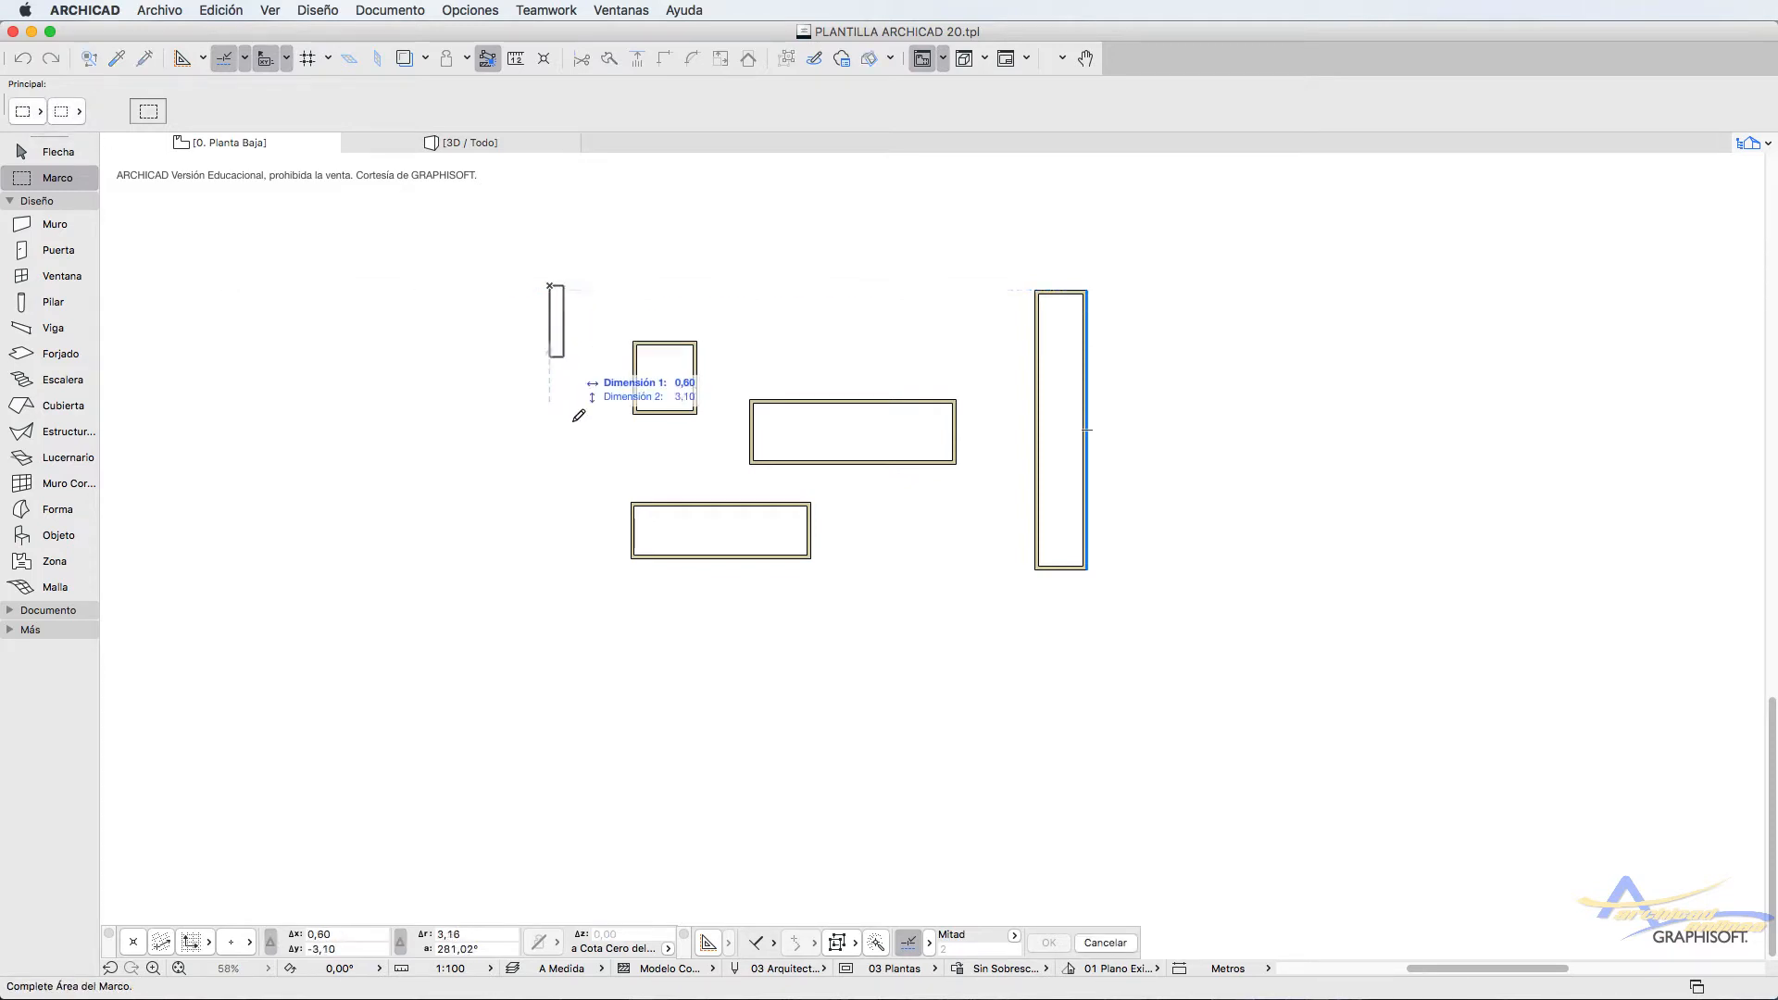
pyautogui.click(988, 620)
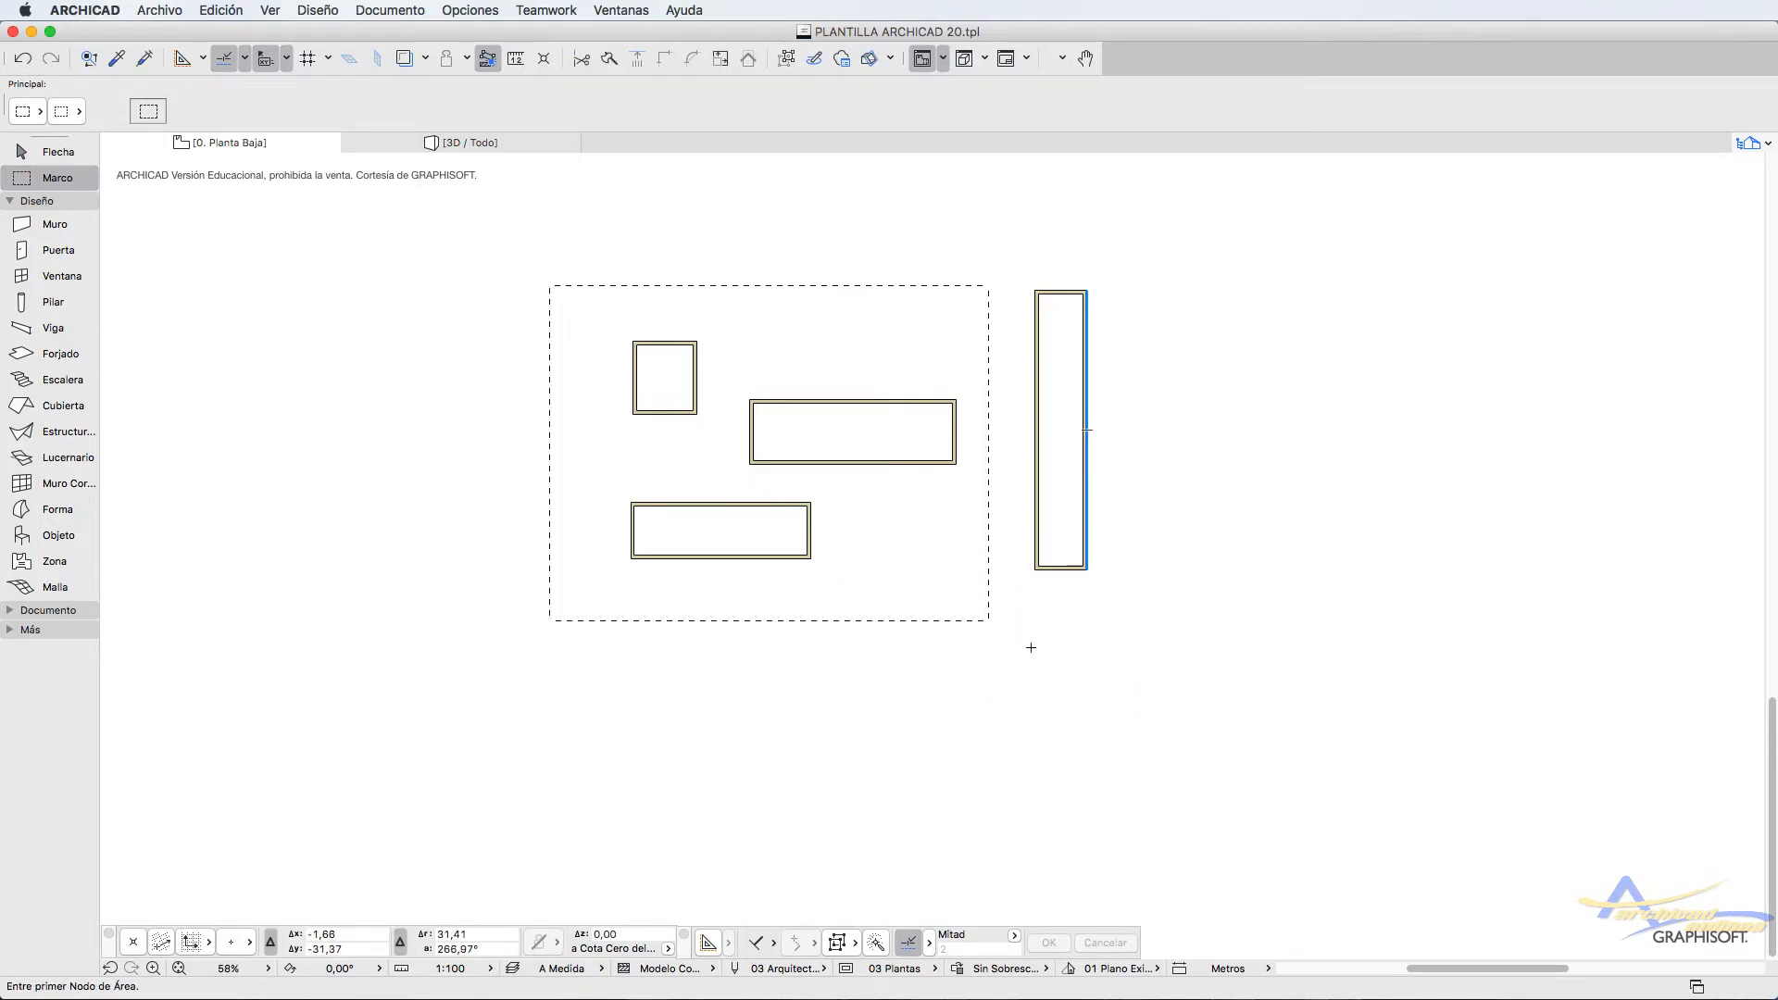
# Show the marquee contents in 3D and orbit the model to inspect the three enclosures from above
pyautogui.rightClick(956, 587)
pyautogui.click(1048, 905)
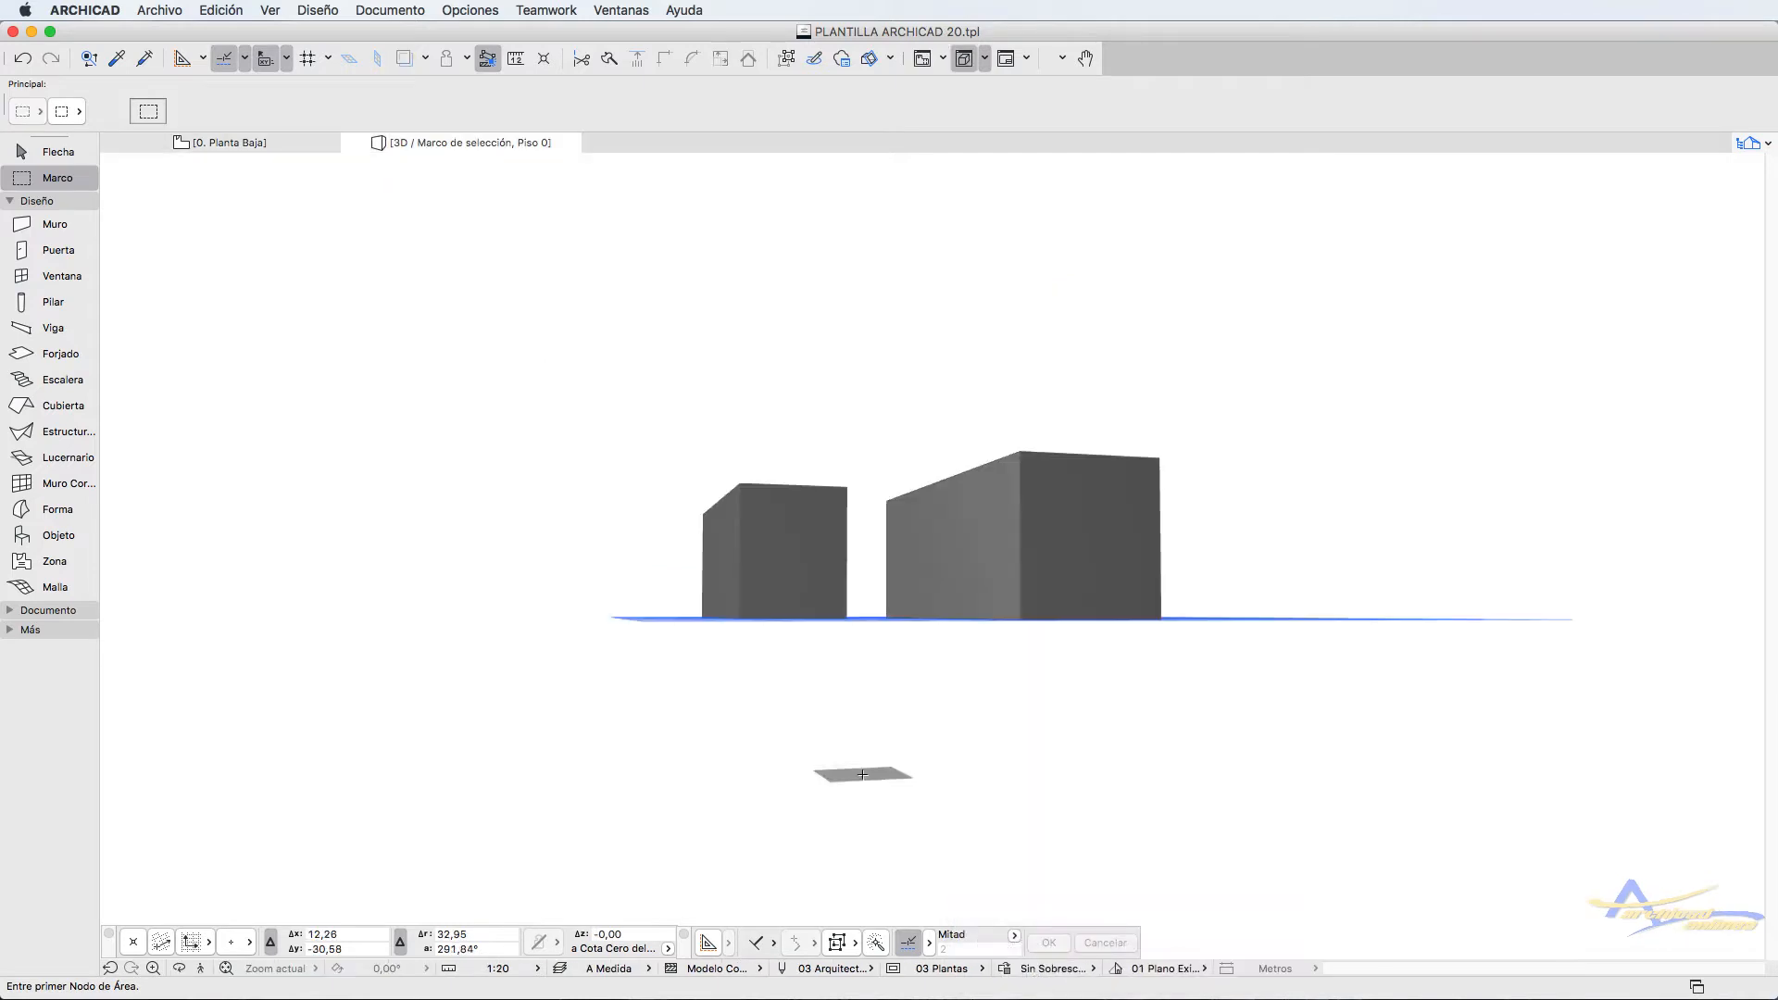
pyautogui.click(178, 967)
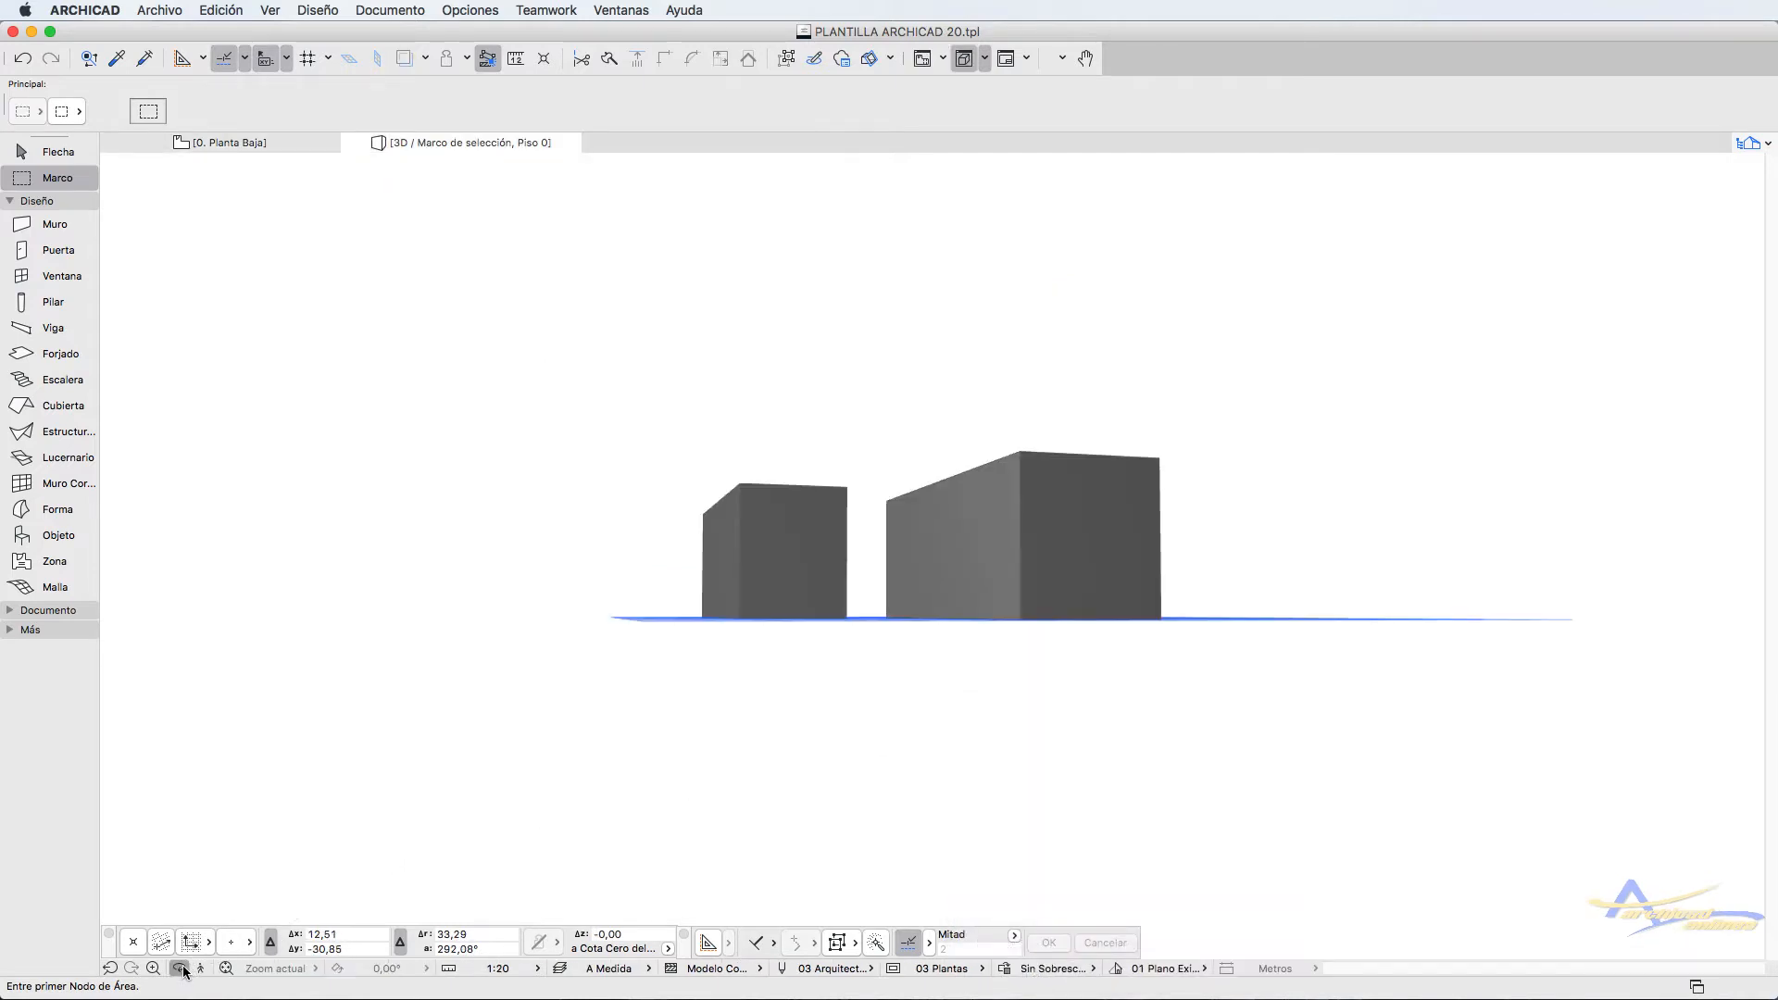
pyautogui.moveTo(855, 807); pyautogui.dragTo(1269, 726)
pyautogui.moveTo(985, 671); pyautogui.dragTo(965, 671)
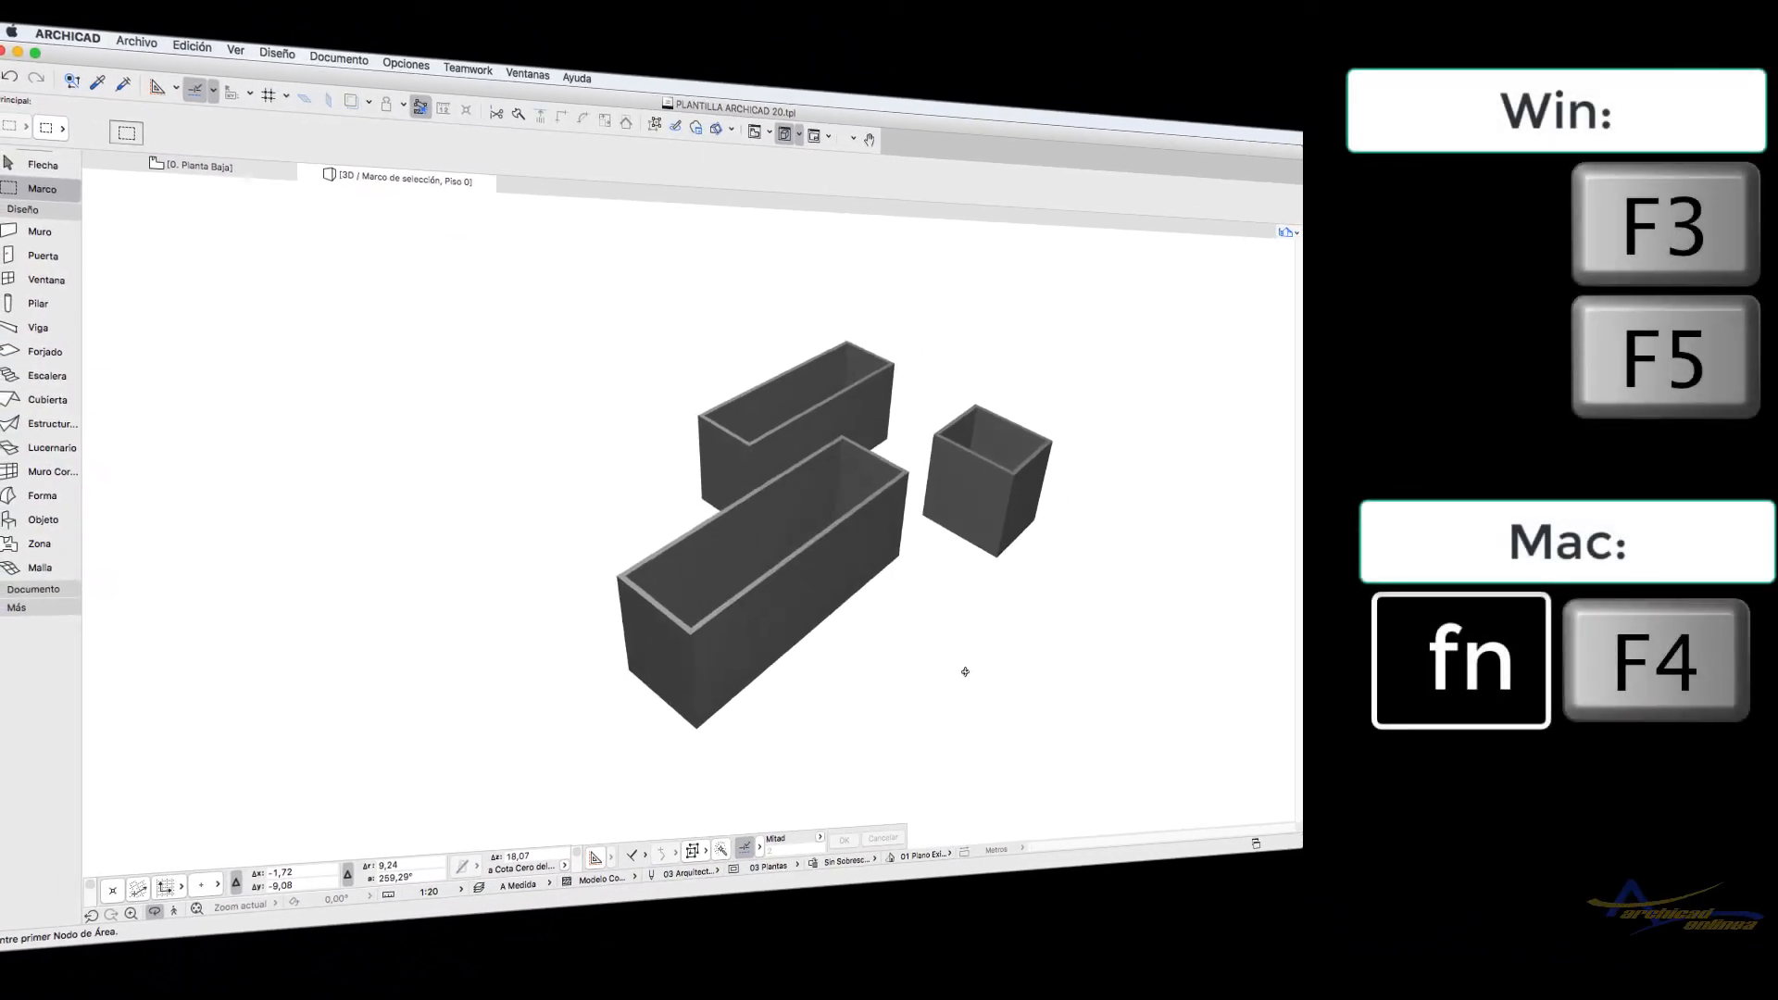
pyautogui.click(965, 672)
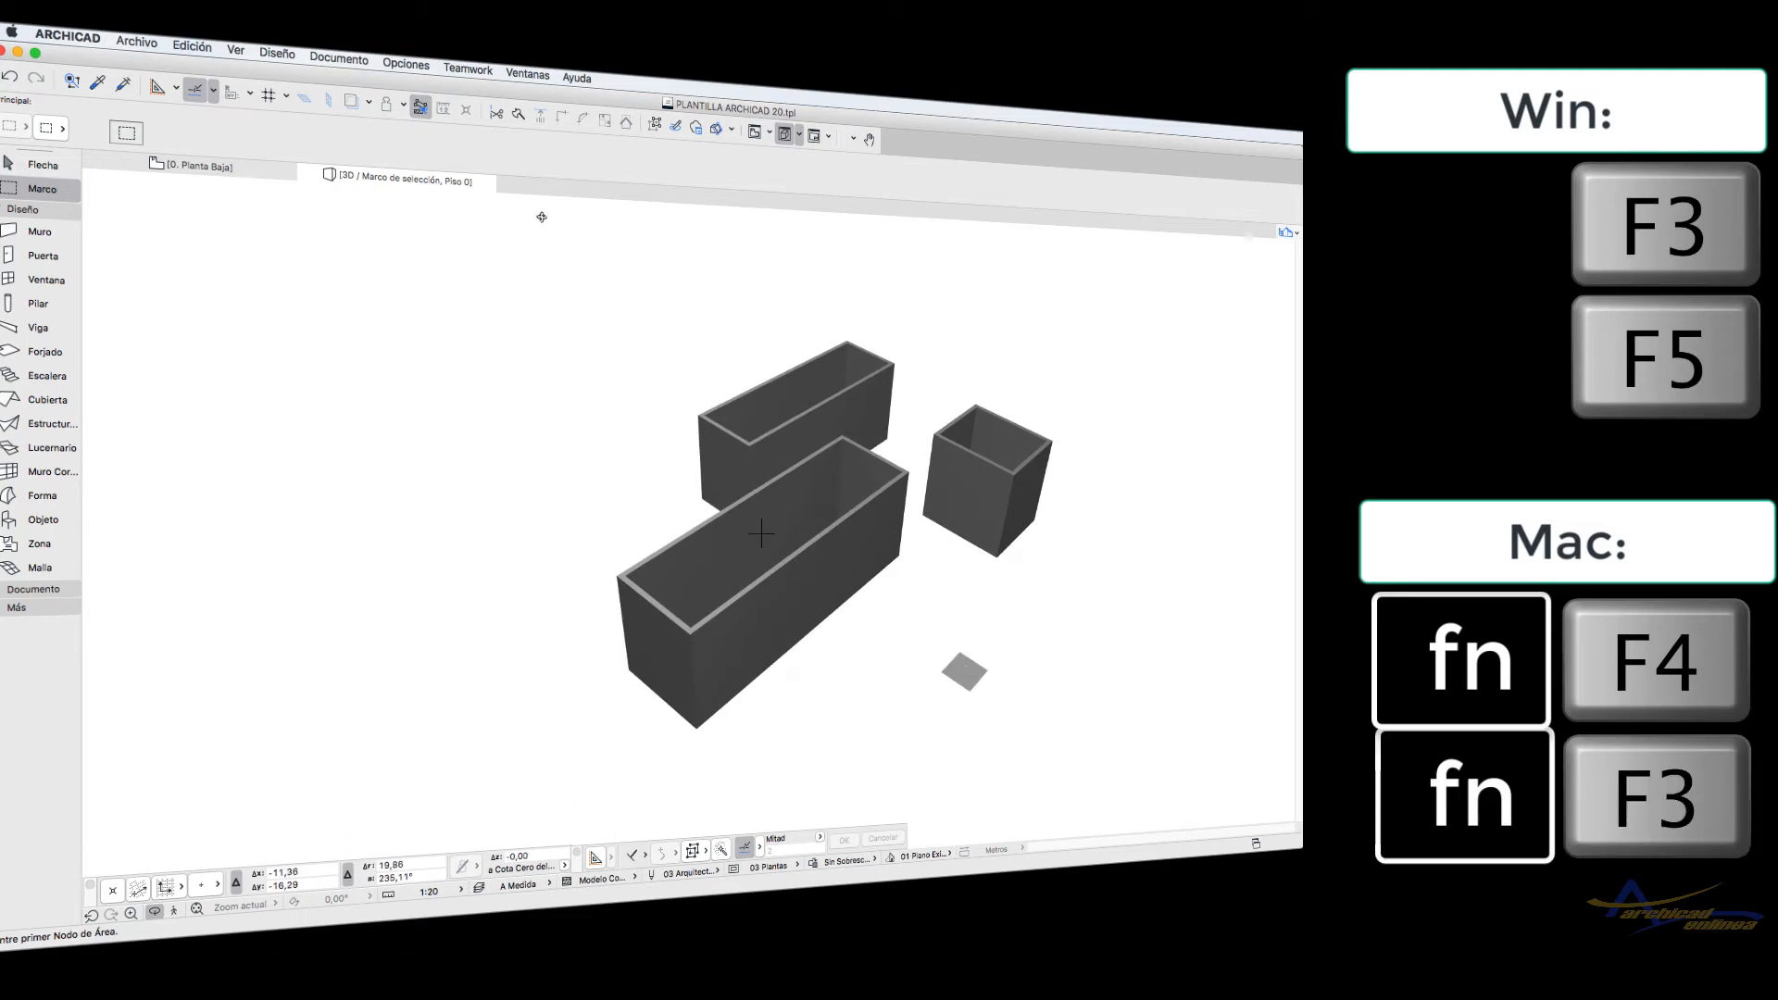
# Return to the Planta Baja plan and draw a rectangular all-stories marquee around the three western enclosures
pyautogui.click(205, 169)
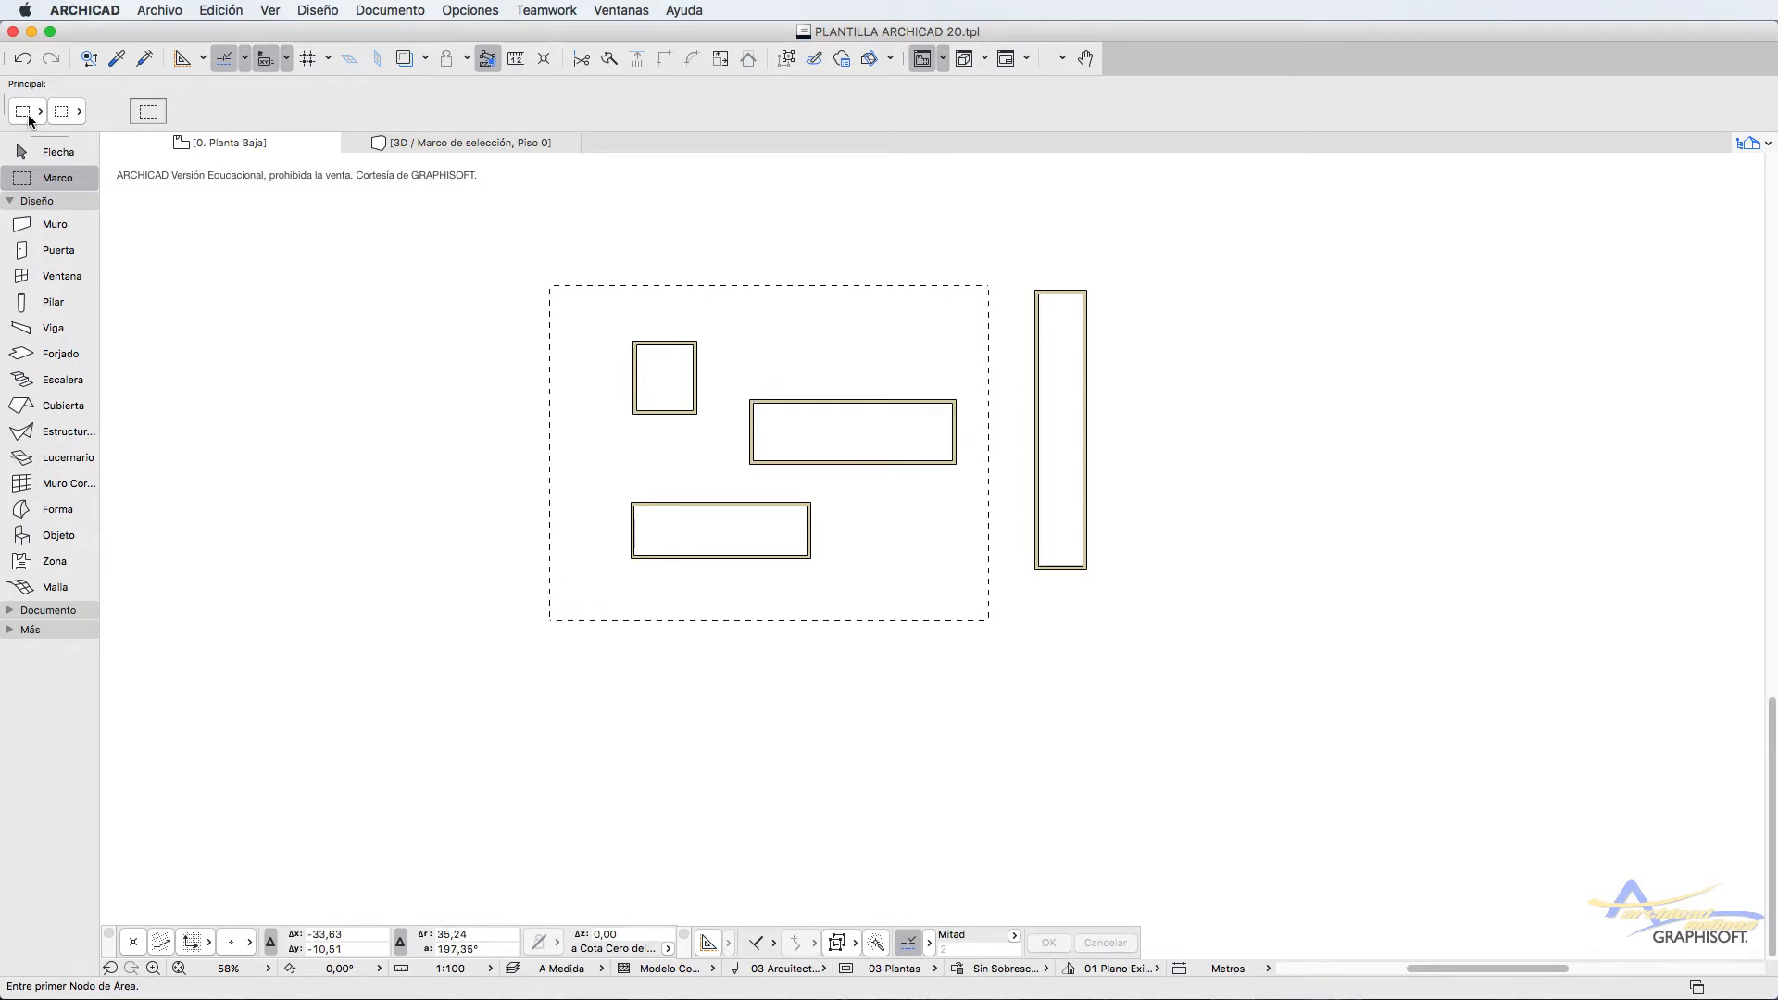
pyautogui.click(76, 113)
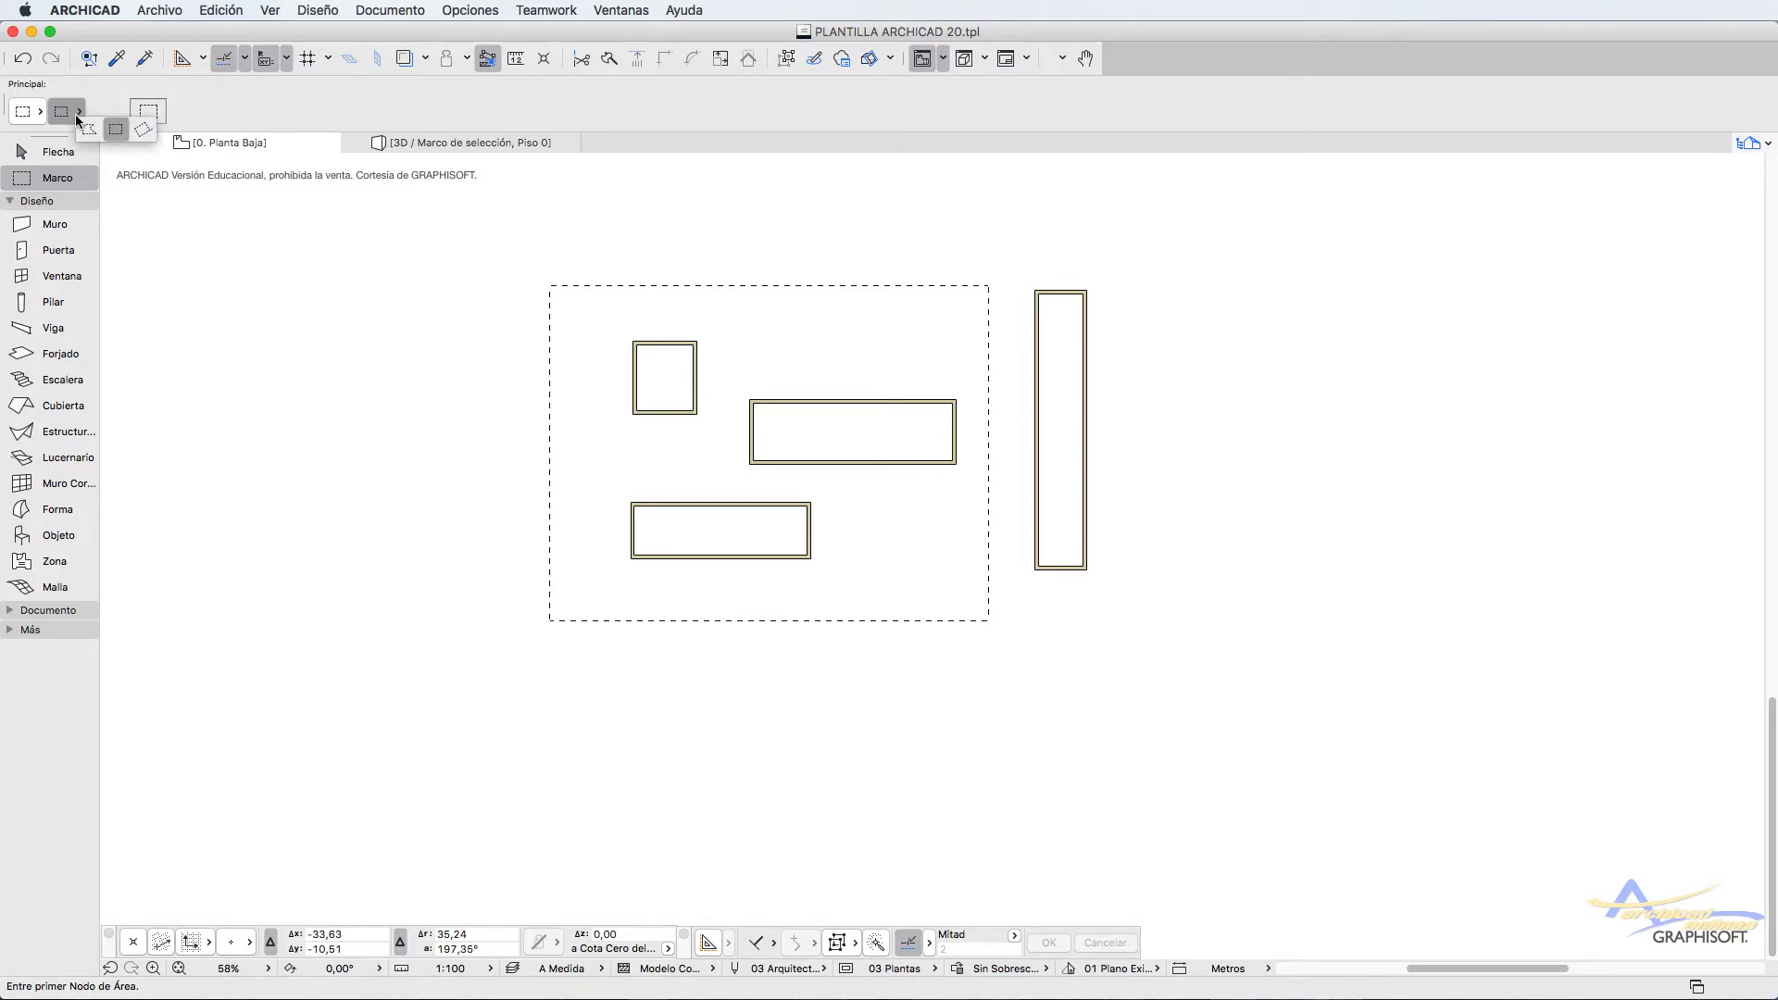
pyautogui.click(116, 129)
pyautogui.click(41, 113)
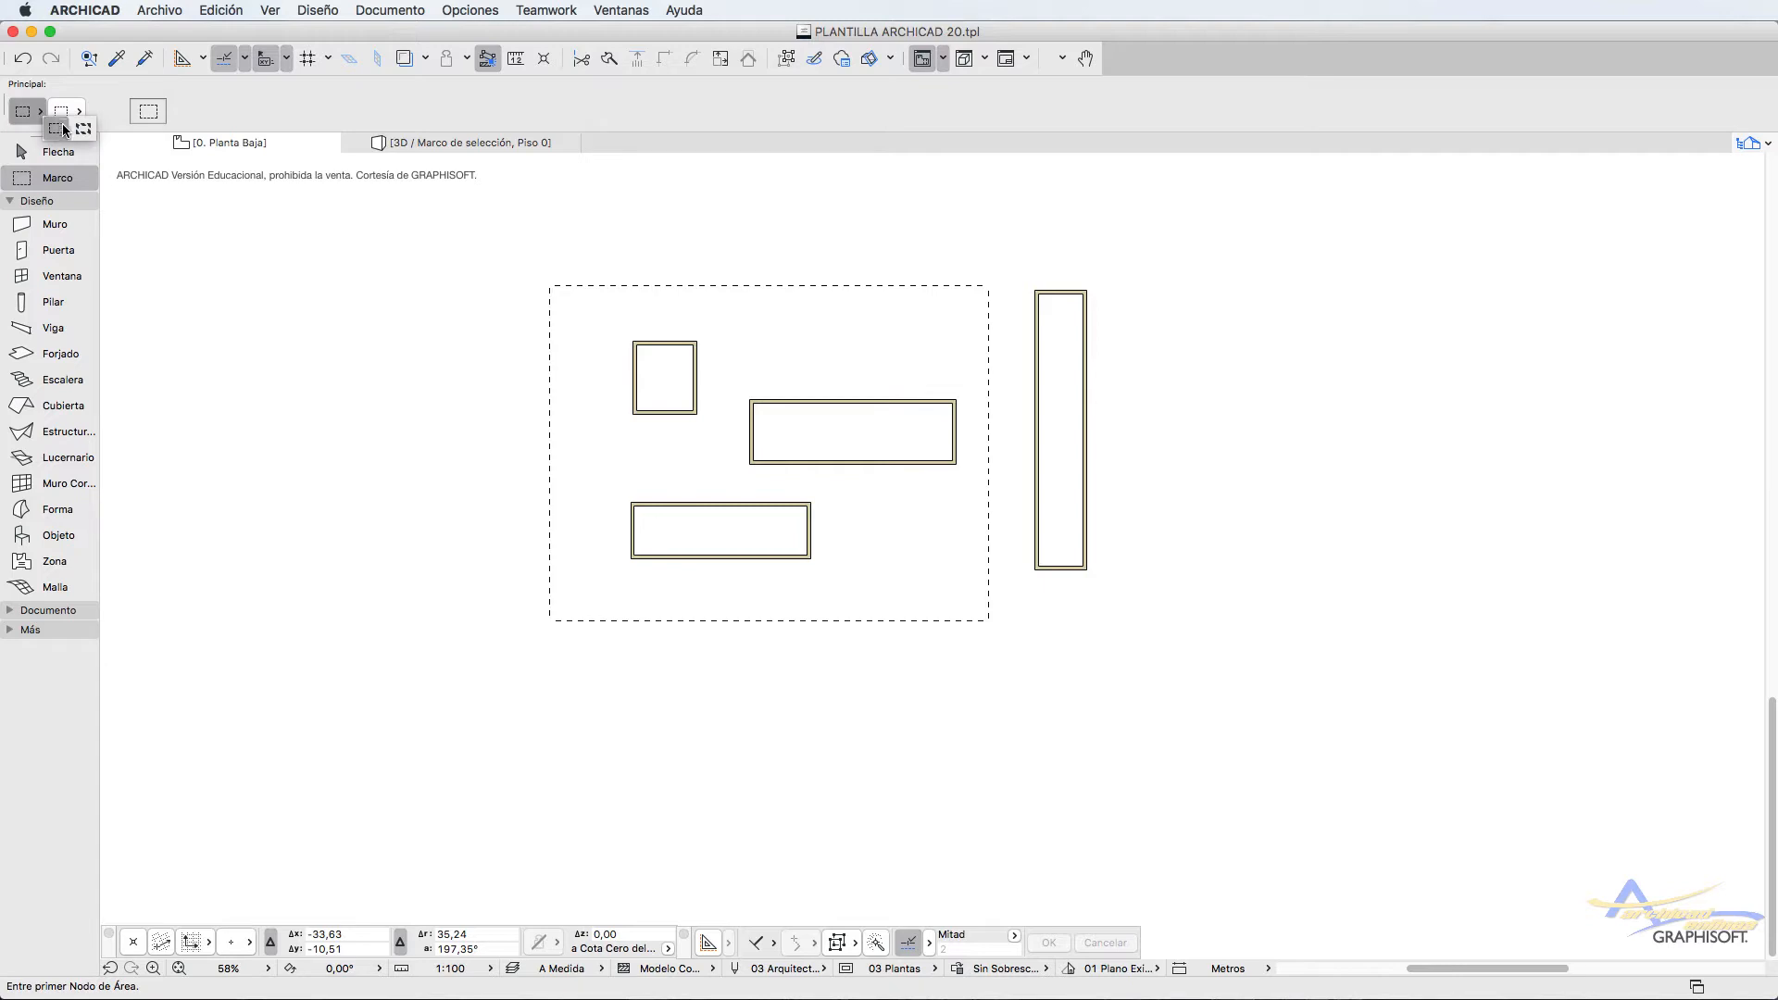
pyautogui.click(79, 132)
pyautogui.press('Escape')
pyautogui.scroll(10, 483, 261)
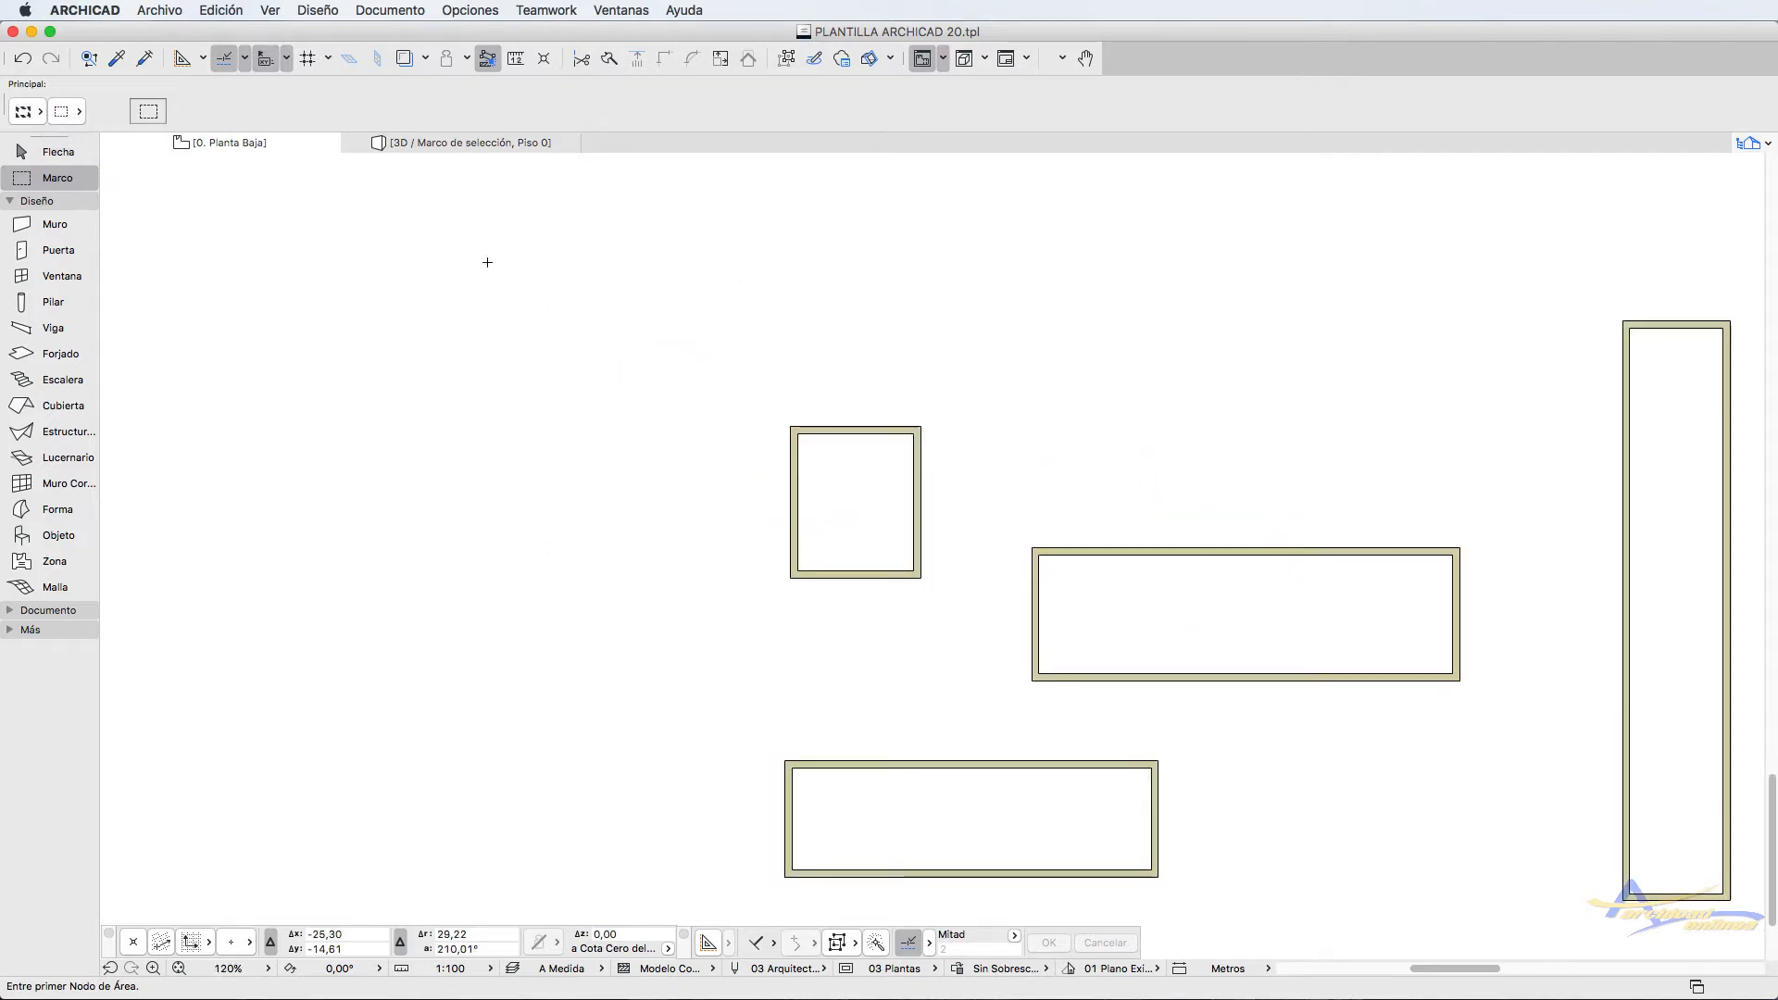
pyautogui.scroll(-9, 449, 256)
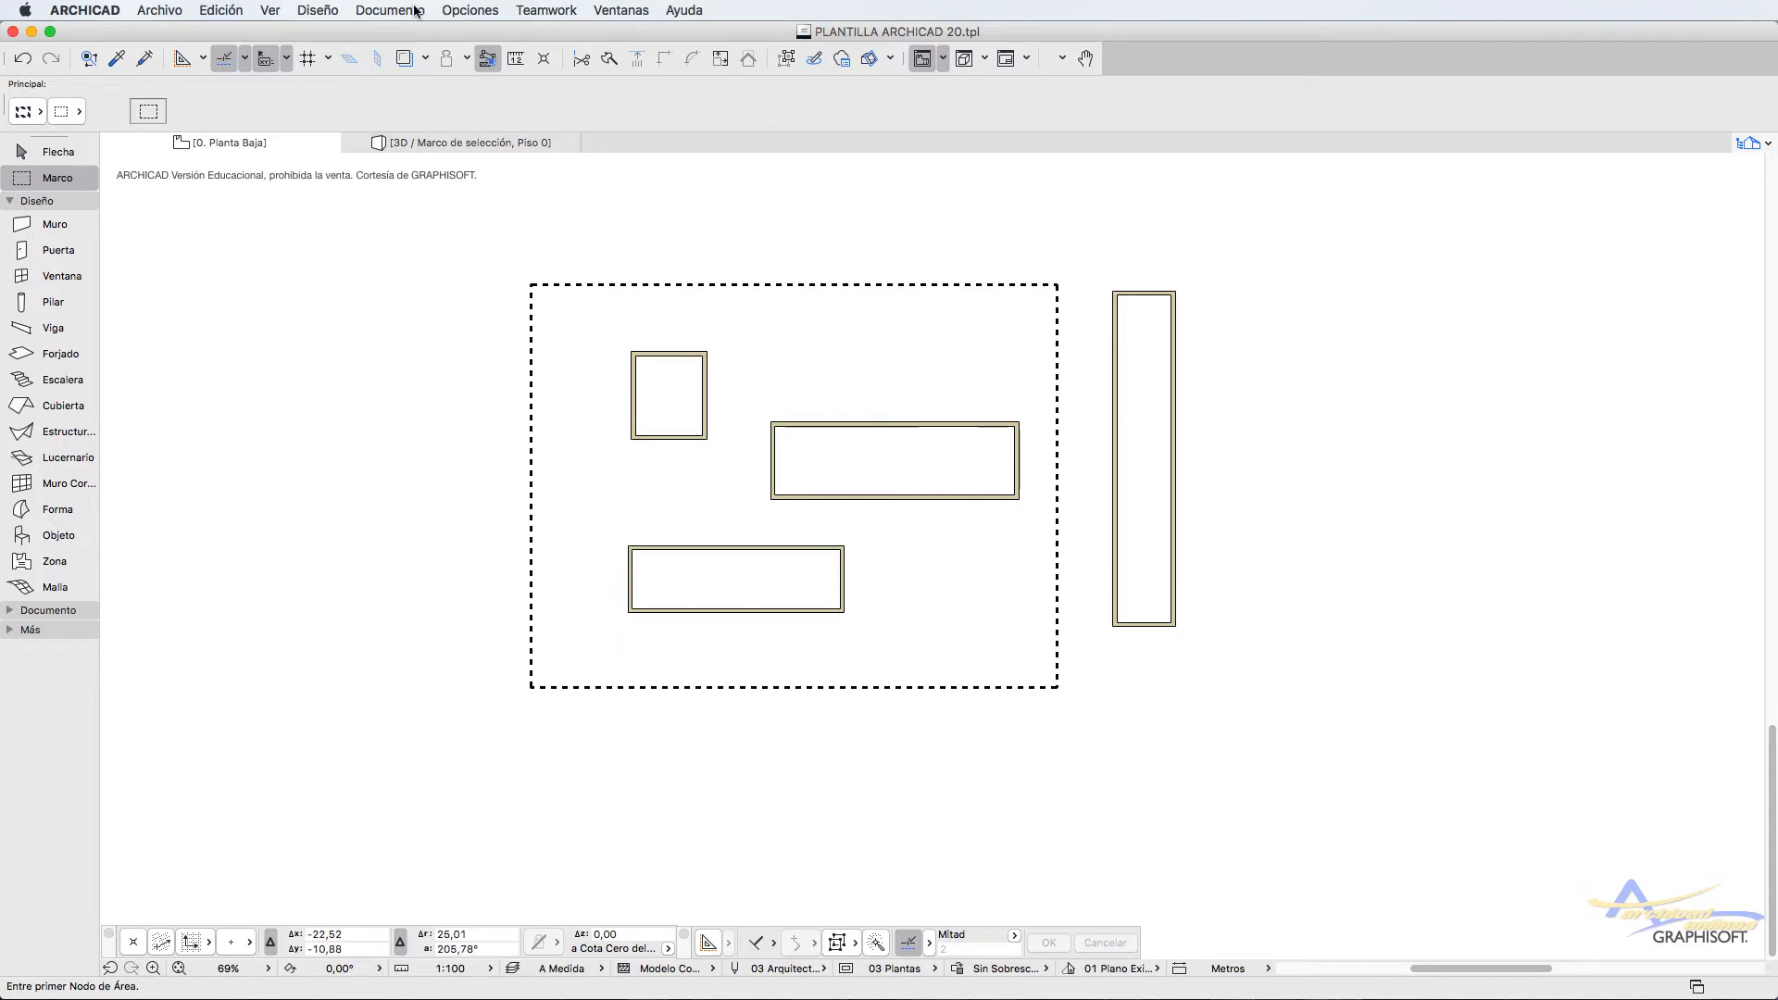
# Review the project's stories and their levels in the story settings, and close them without changes
pyautogui.click(323, 11)
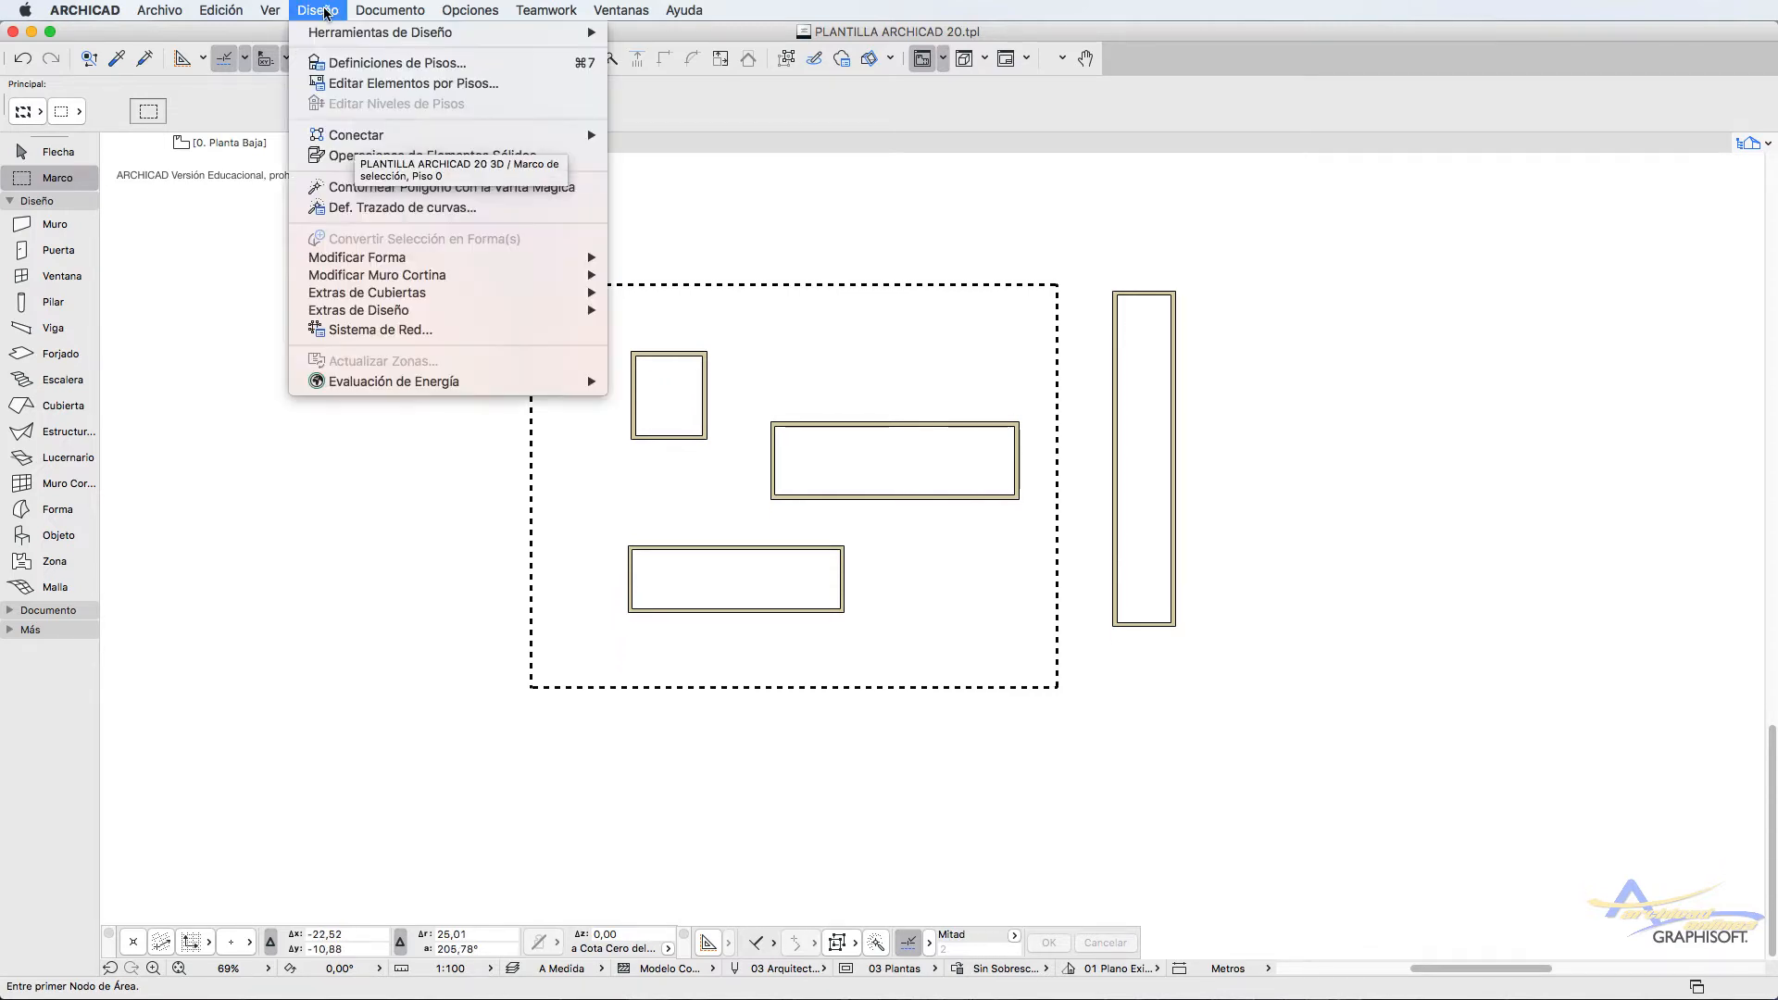
pyautogui.click(351, 63)
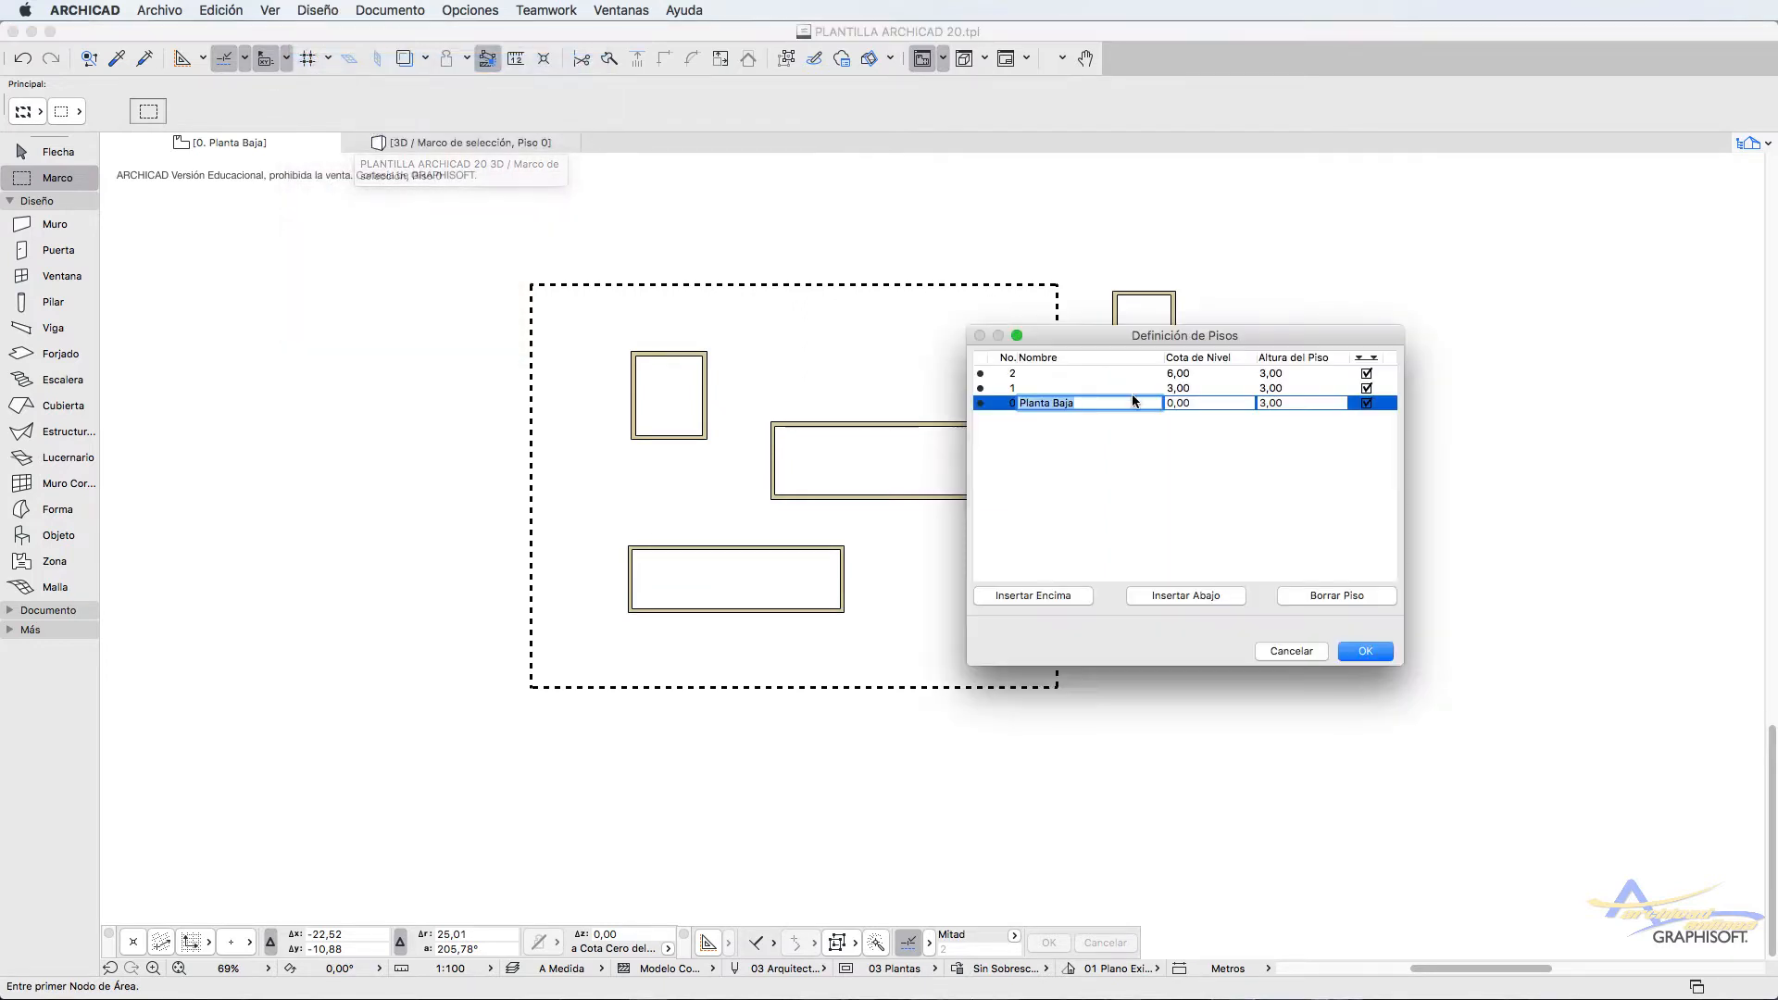
pyautogui.click(1310, 651)
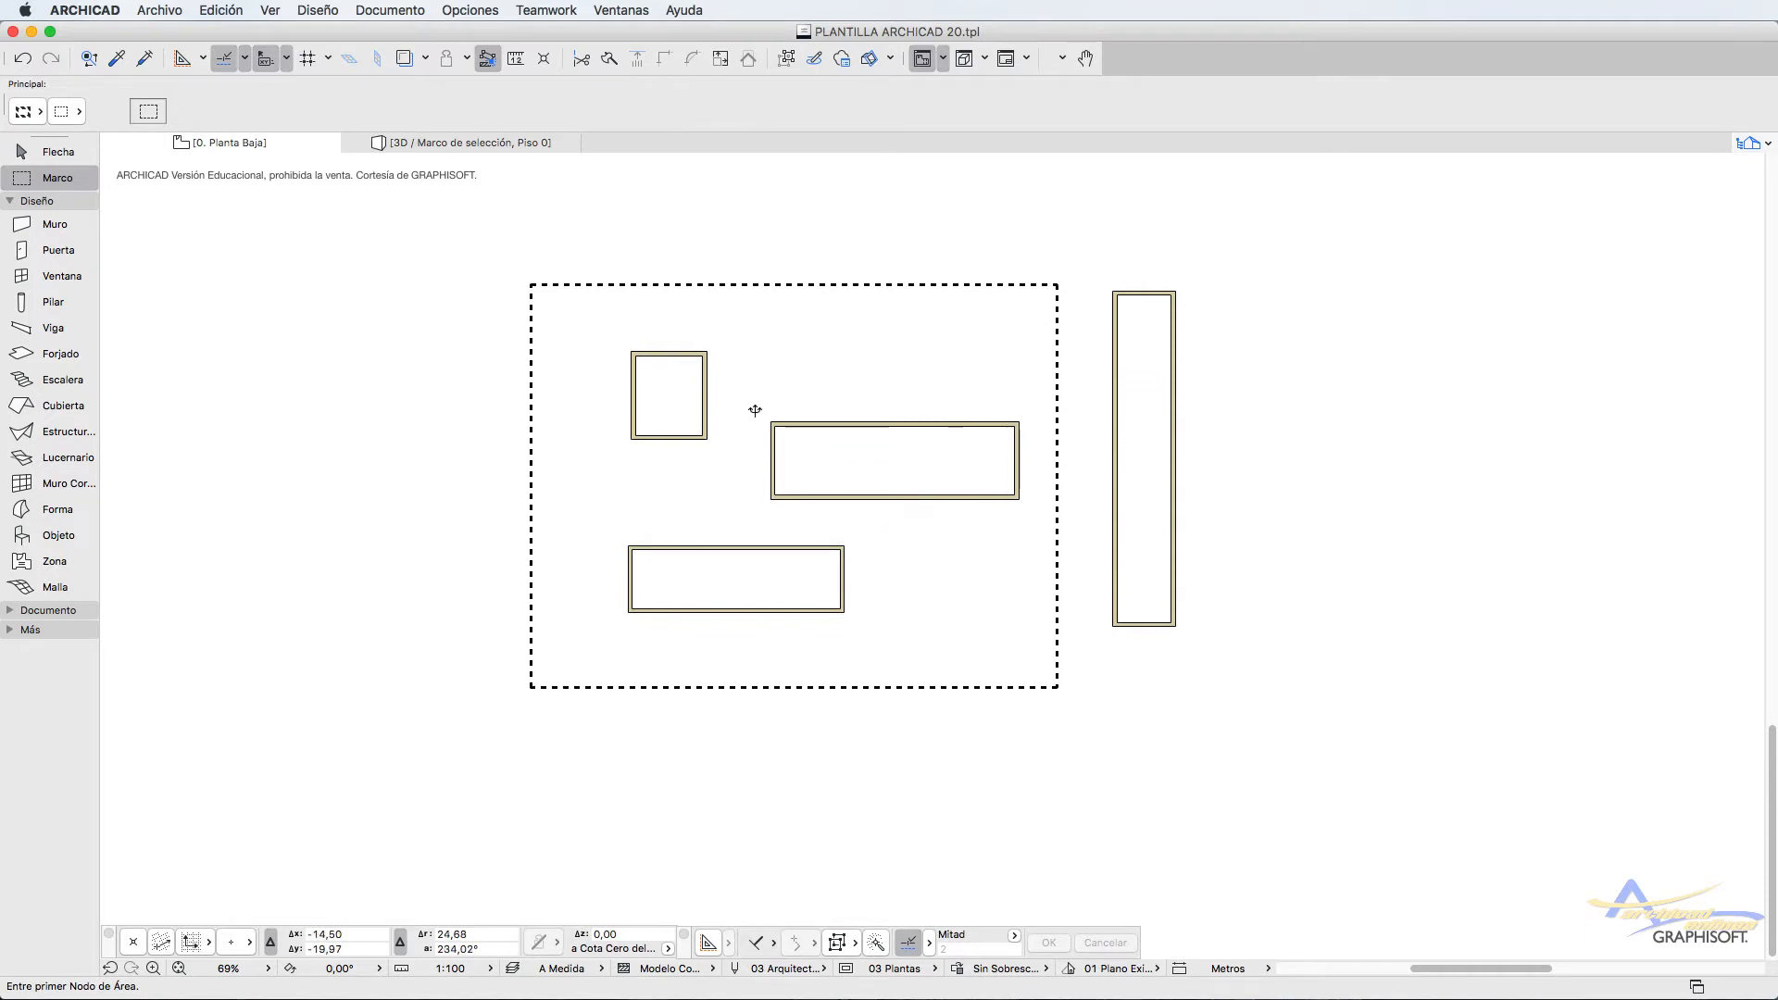
# Redraw the marquee about 9.4 by 15.8 m around the small enclosure, cutting across the lower one, and limit it to a single story
pyautogui.click(501, 257)
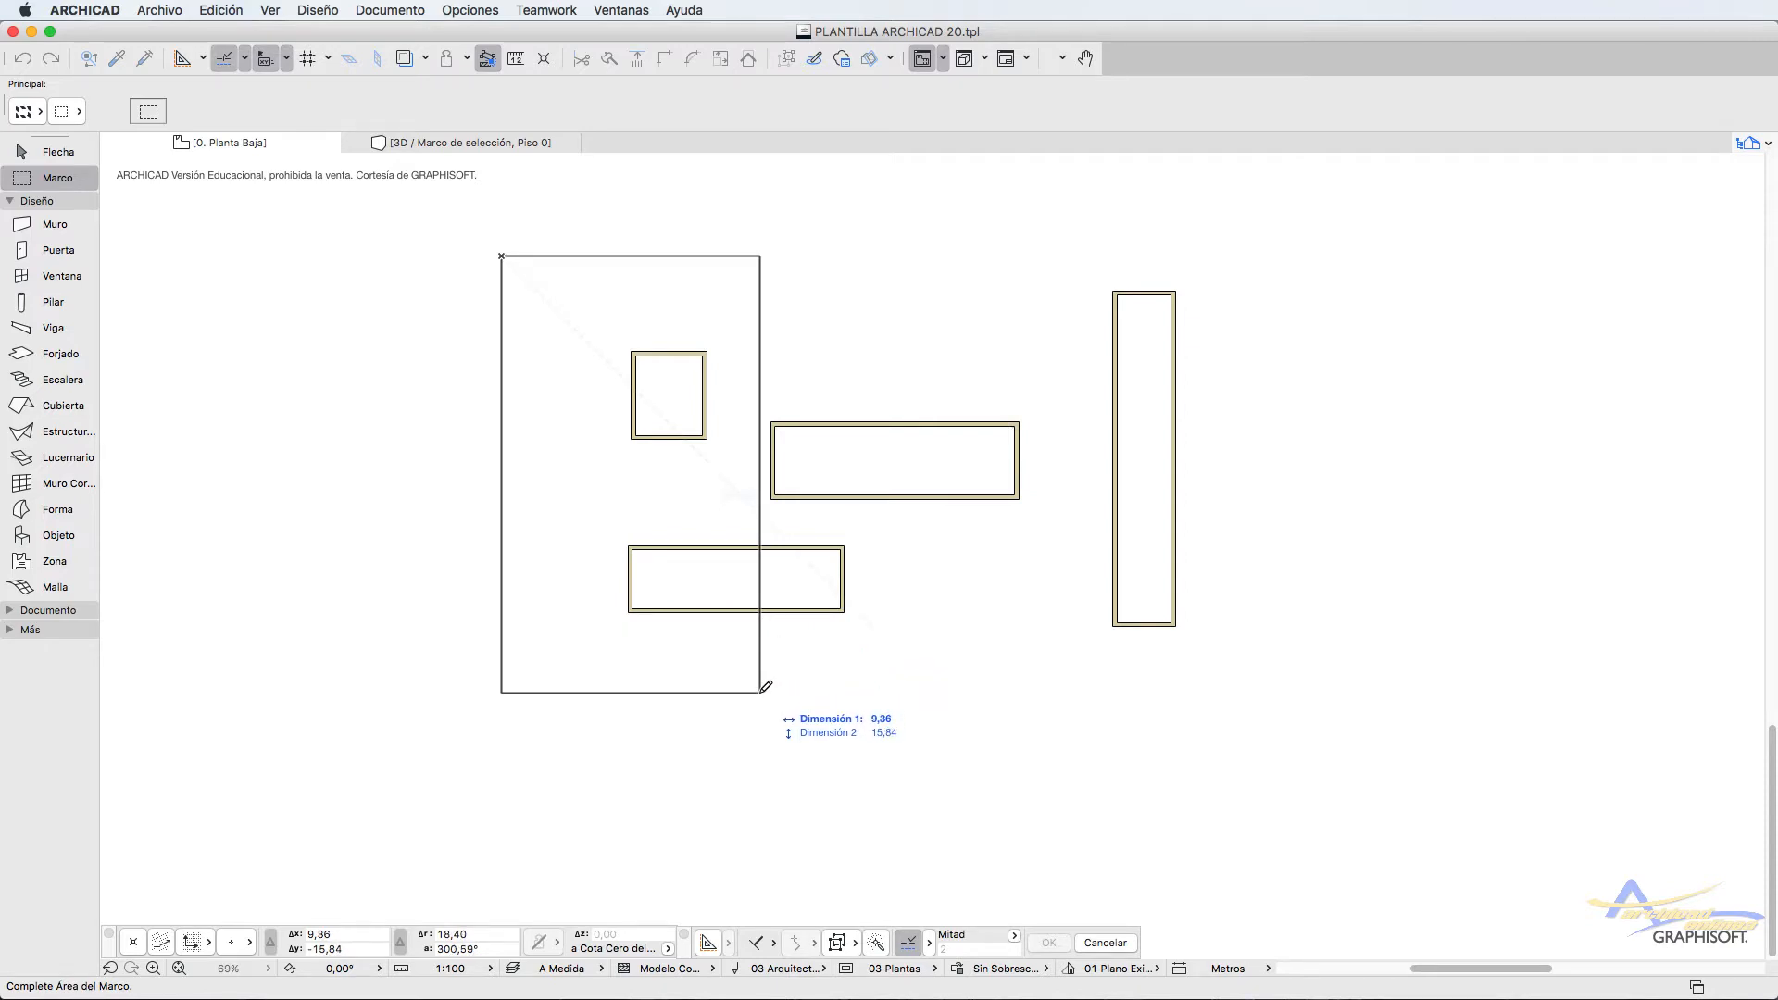
pyautogui.click(760, 694)
pyautogui.click(33, 112)
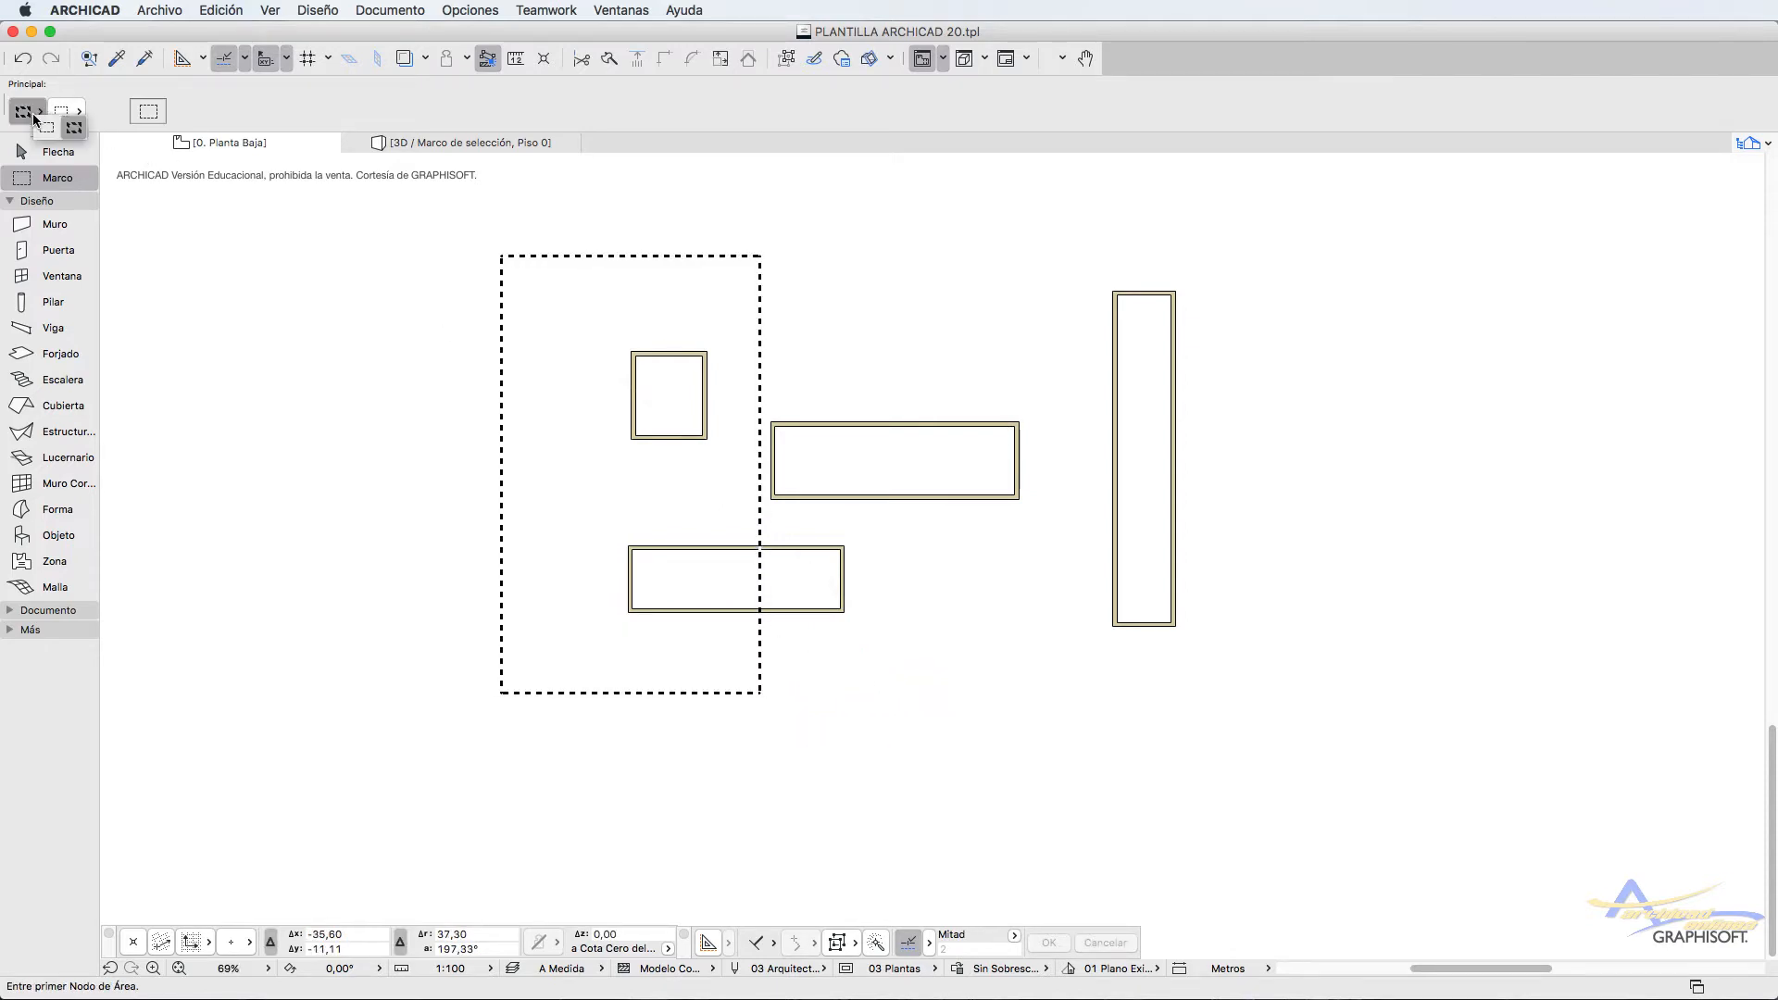
pyautogui.click(46, 128)
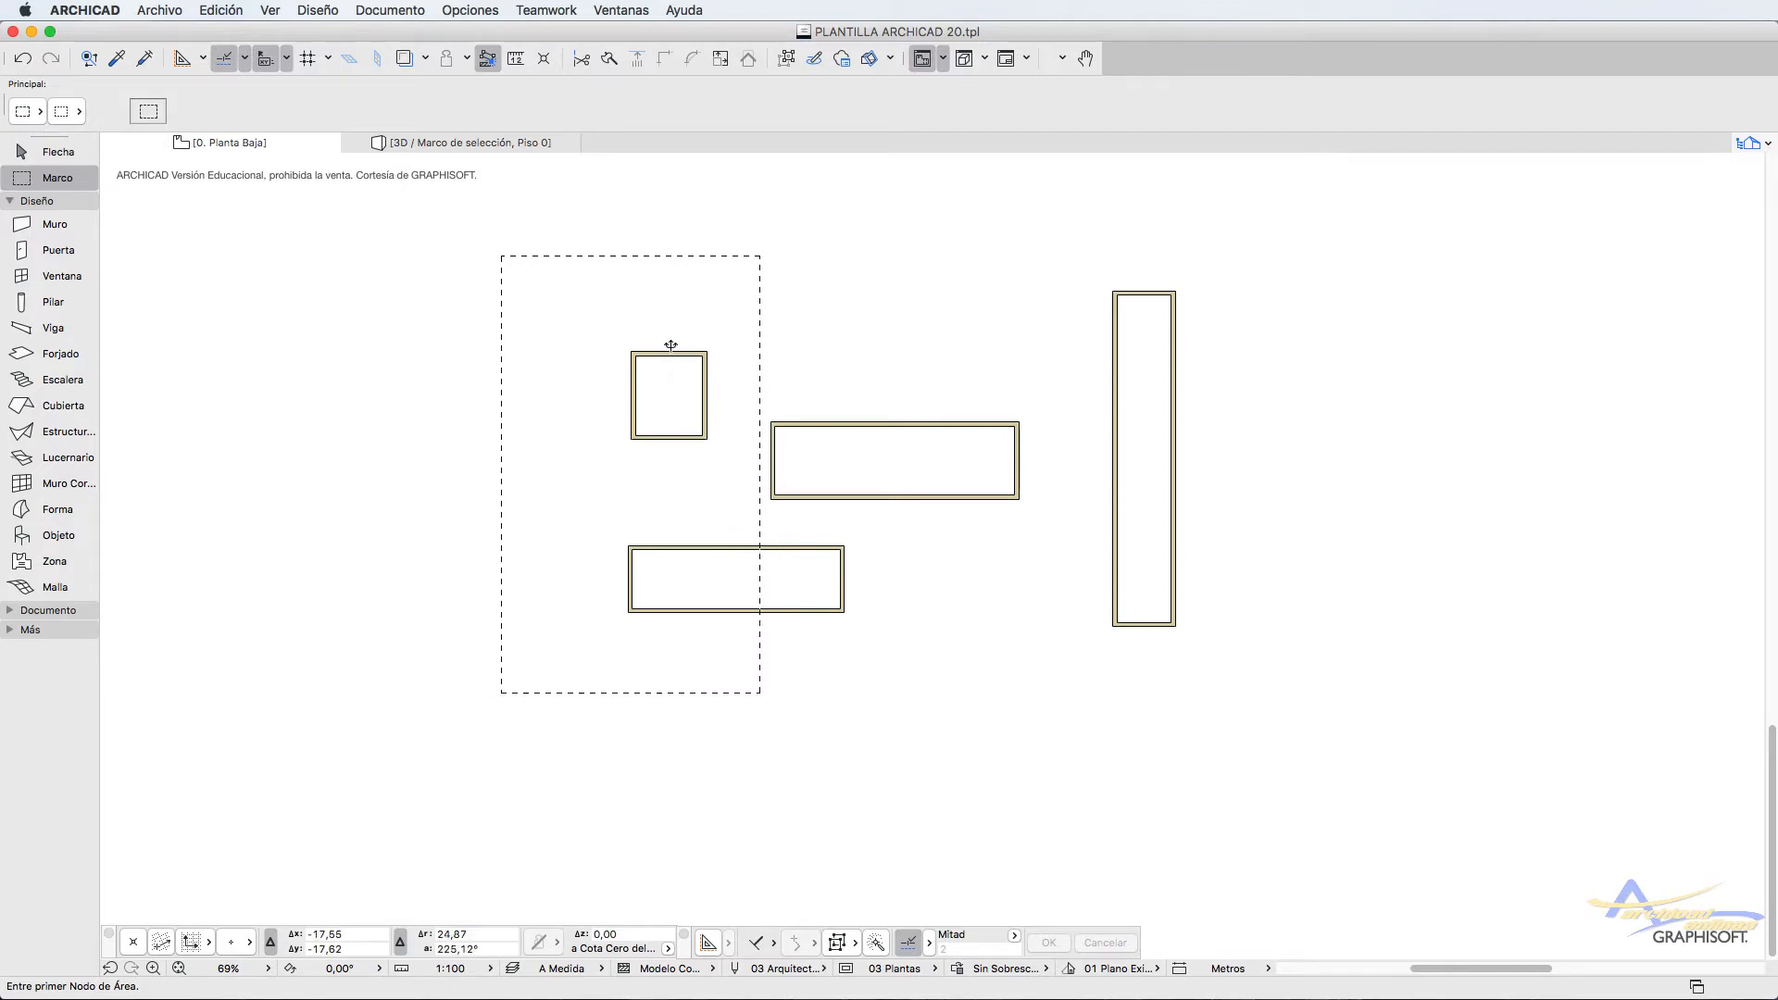
# Show the marquee contents in 3D and orbit to inspect the enclosure cut by the marquee edge
pyautogui.rightClick(904, 306)
pyautogui.click(996, 619)
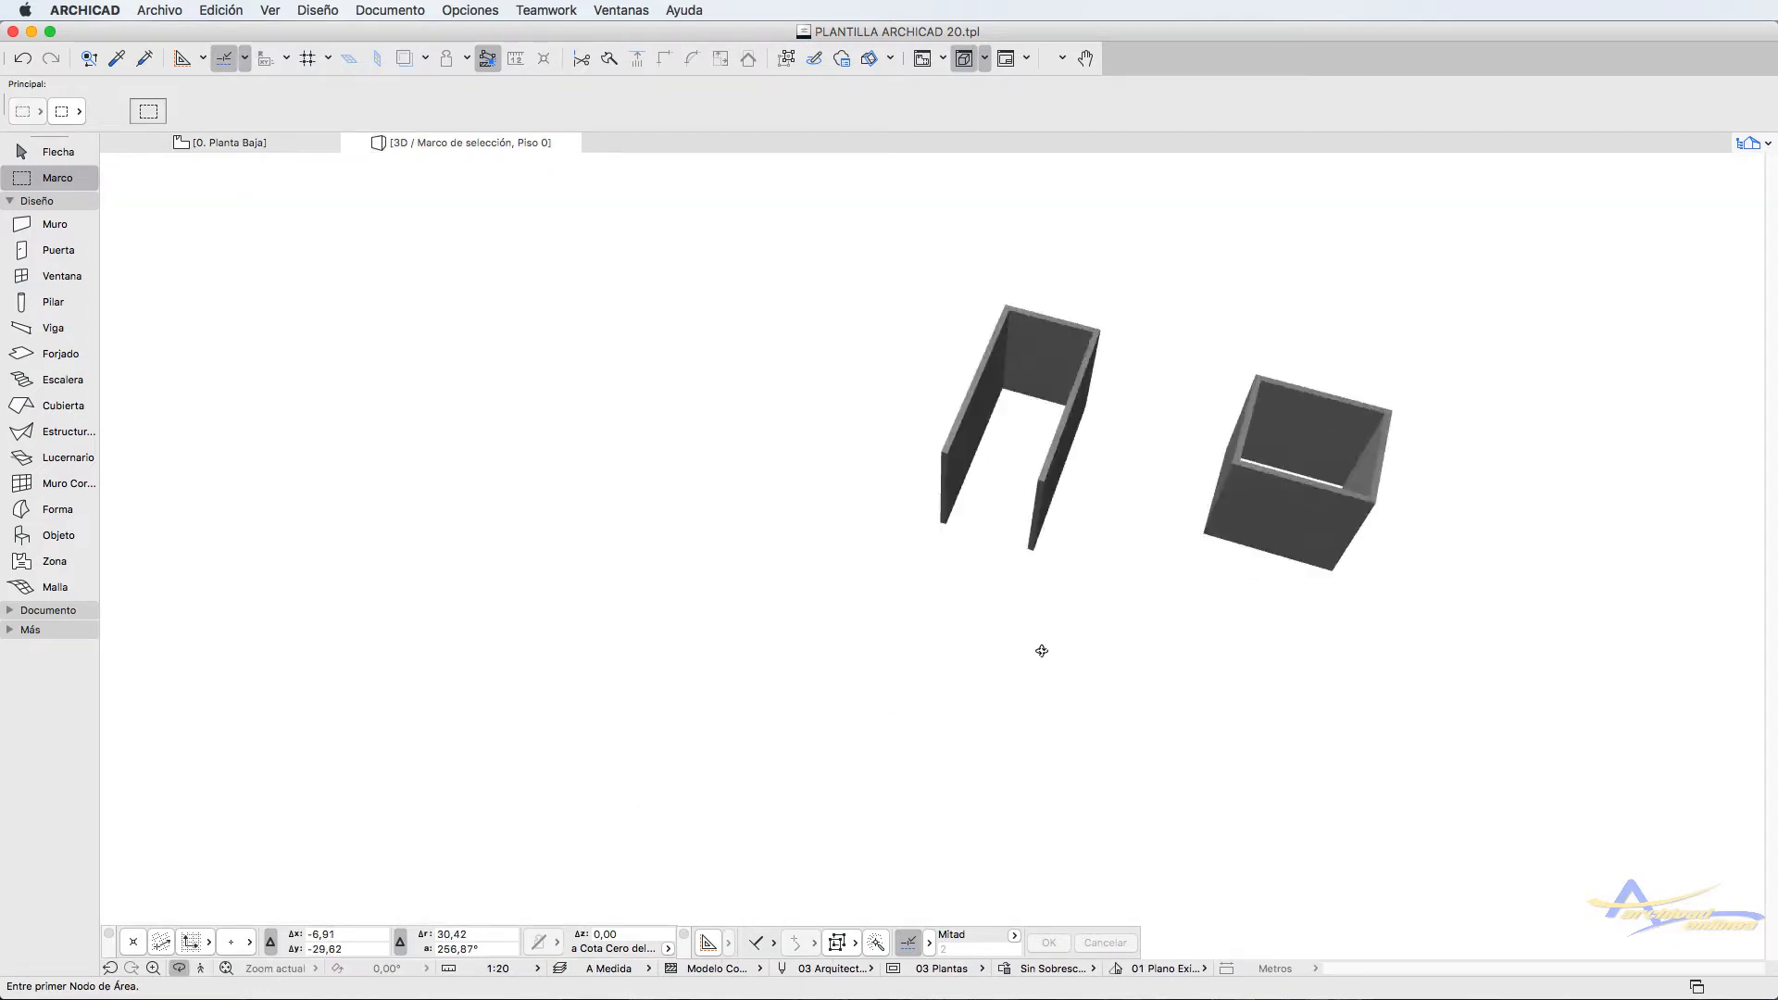
pyautogui.moveTo(1041, 651); pyautogui.dragTo(1334, 542)
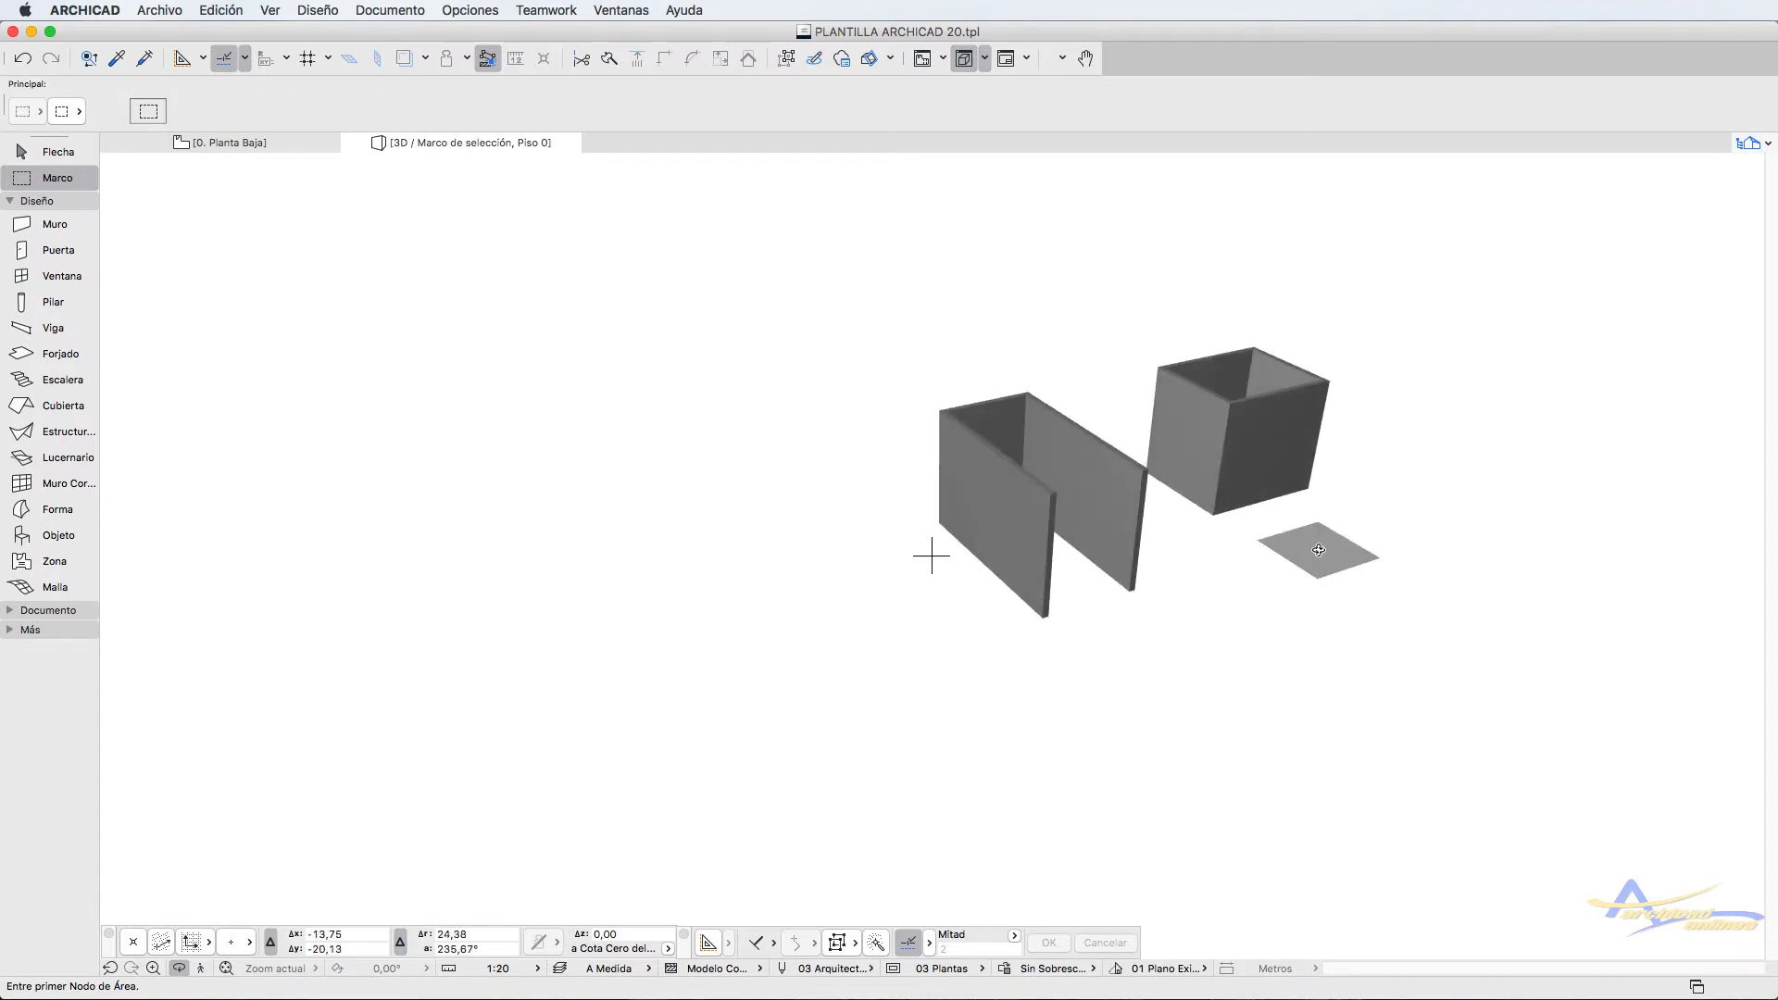
# Return to the Planta Baja plan and switch the marquee to the all-stories method
pyautogui.click(238, 144)
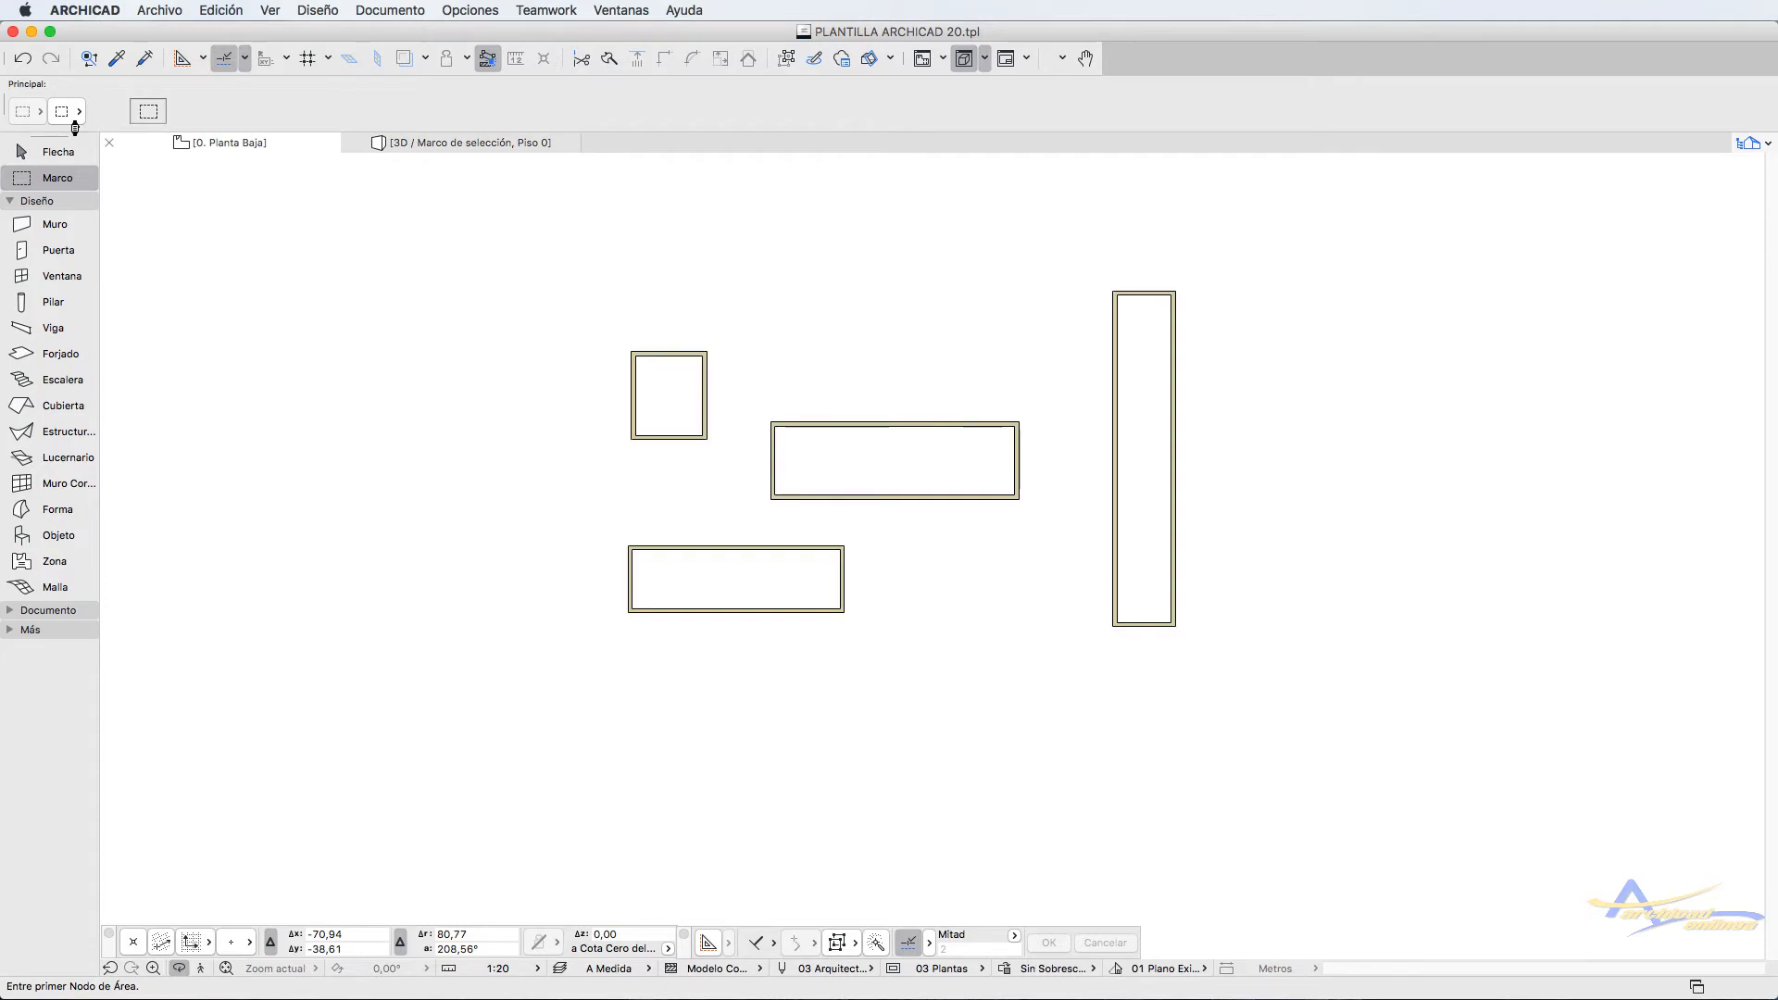
pyautogui.click(41, 115)
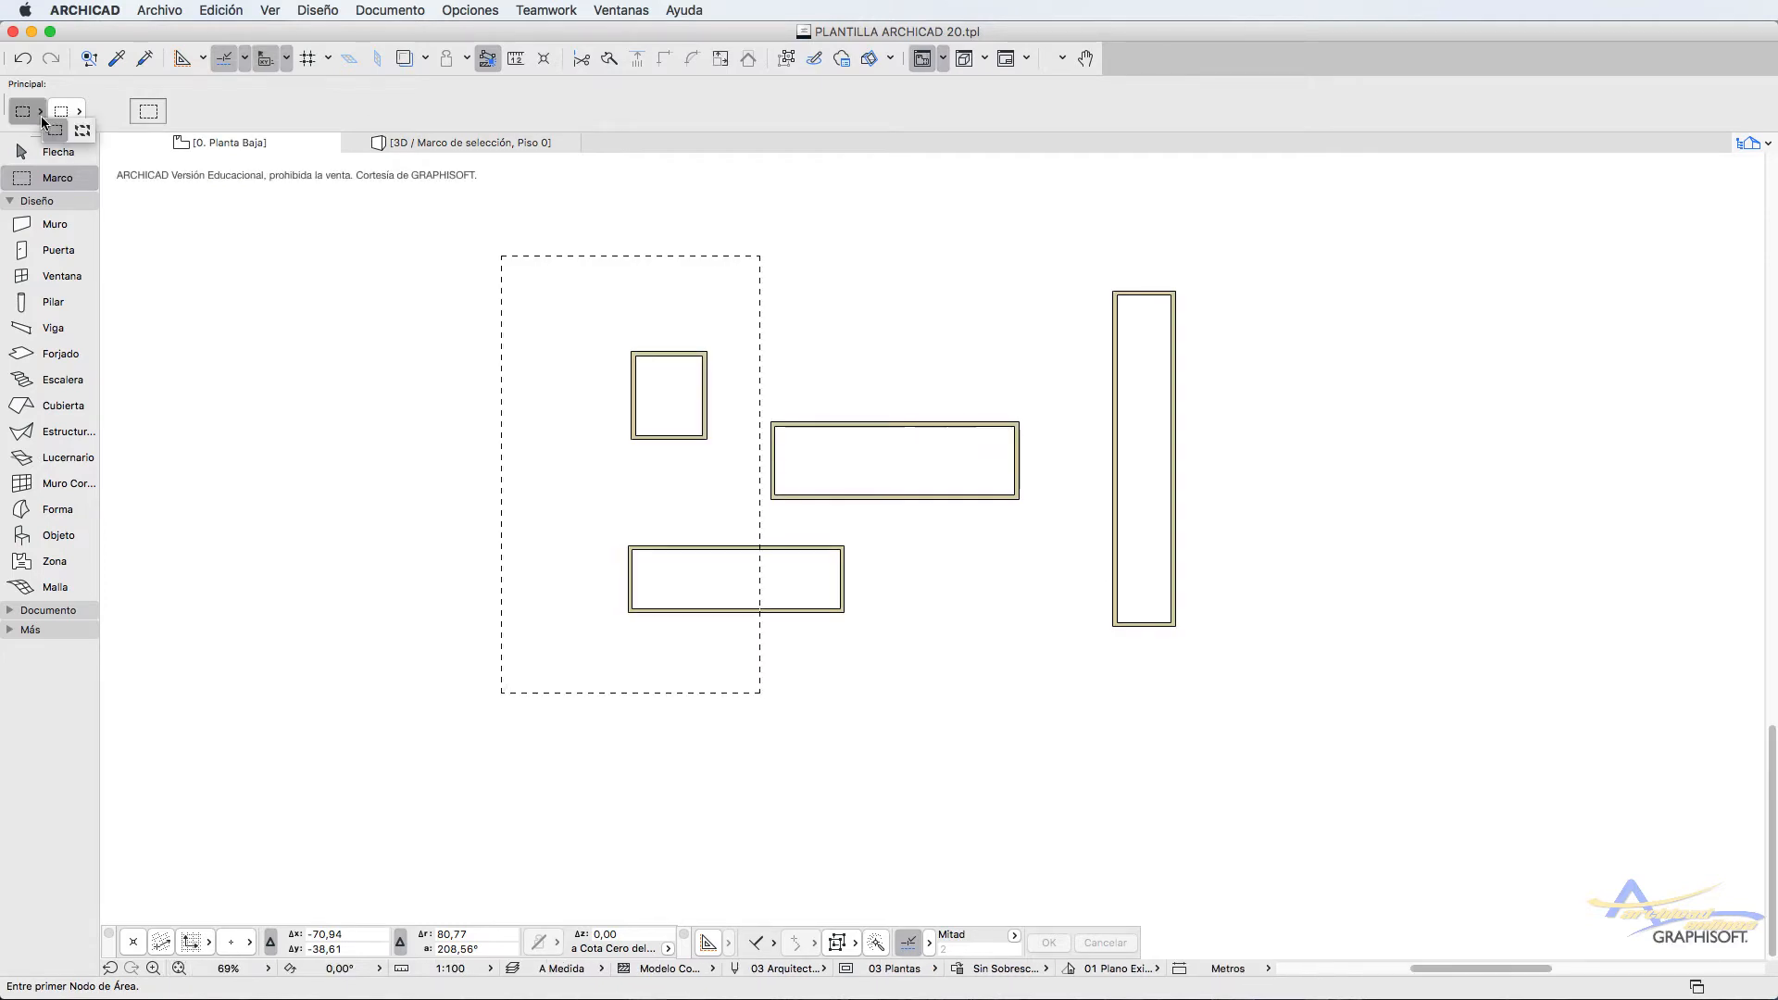
pyautogui.click(80, 130)
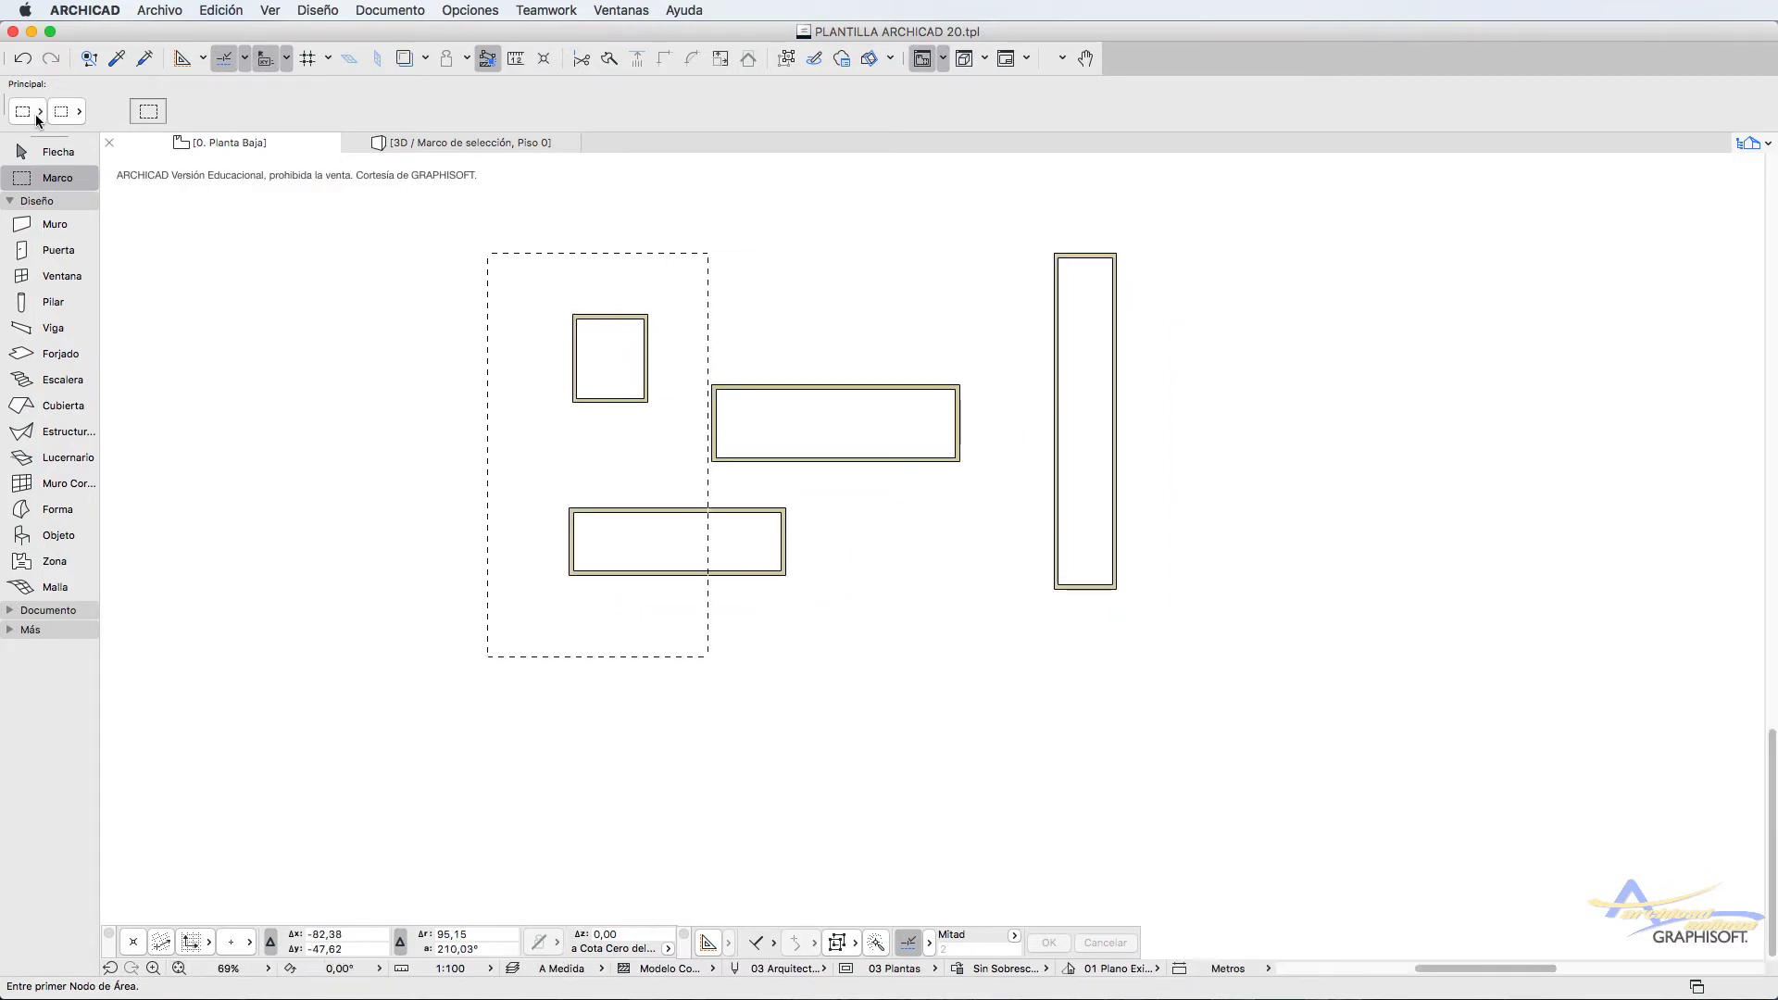
# Apply the all-stories method to the marquee around the small enclosure and show the marquee contents in 3D
pyautogui.click(35, 113)
pyautogui.click(78, 130)
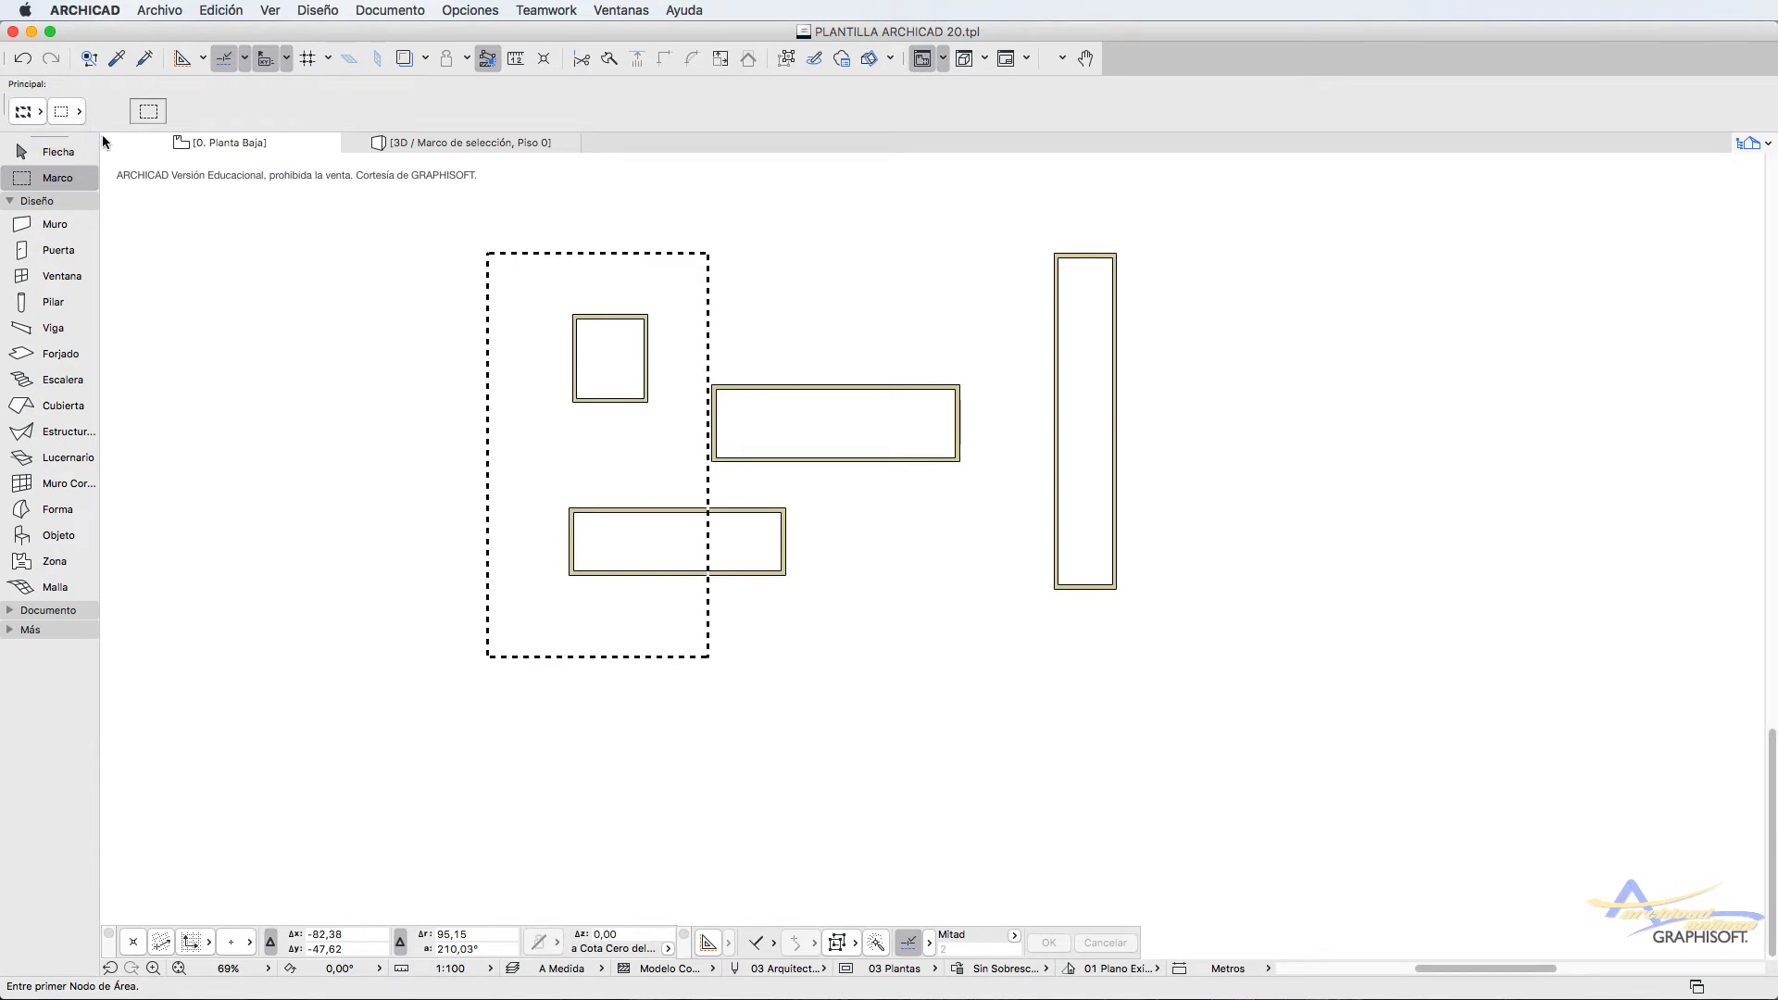
pyautogui.rightClick(965, 690)
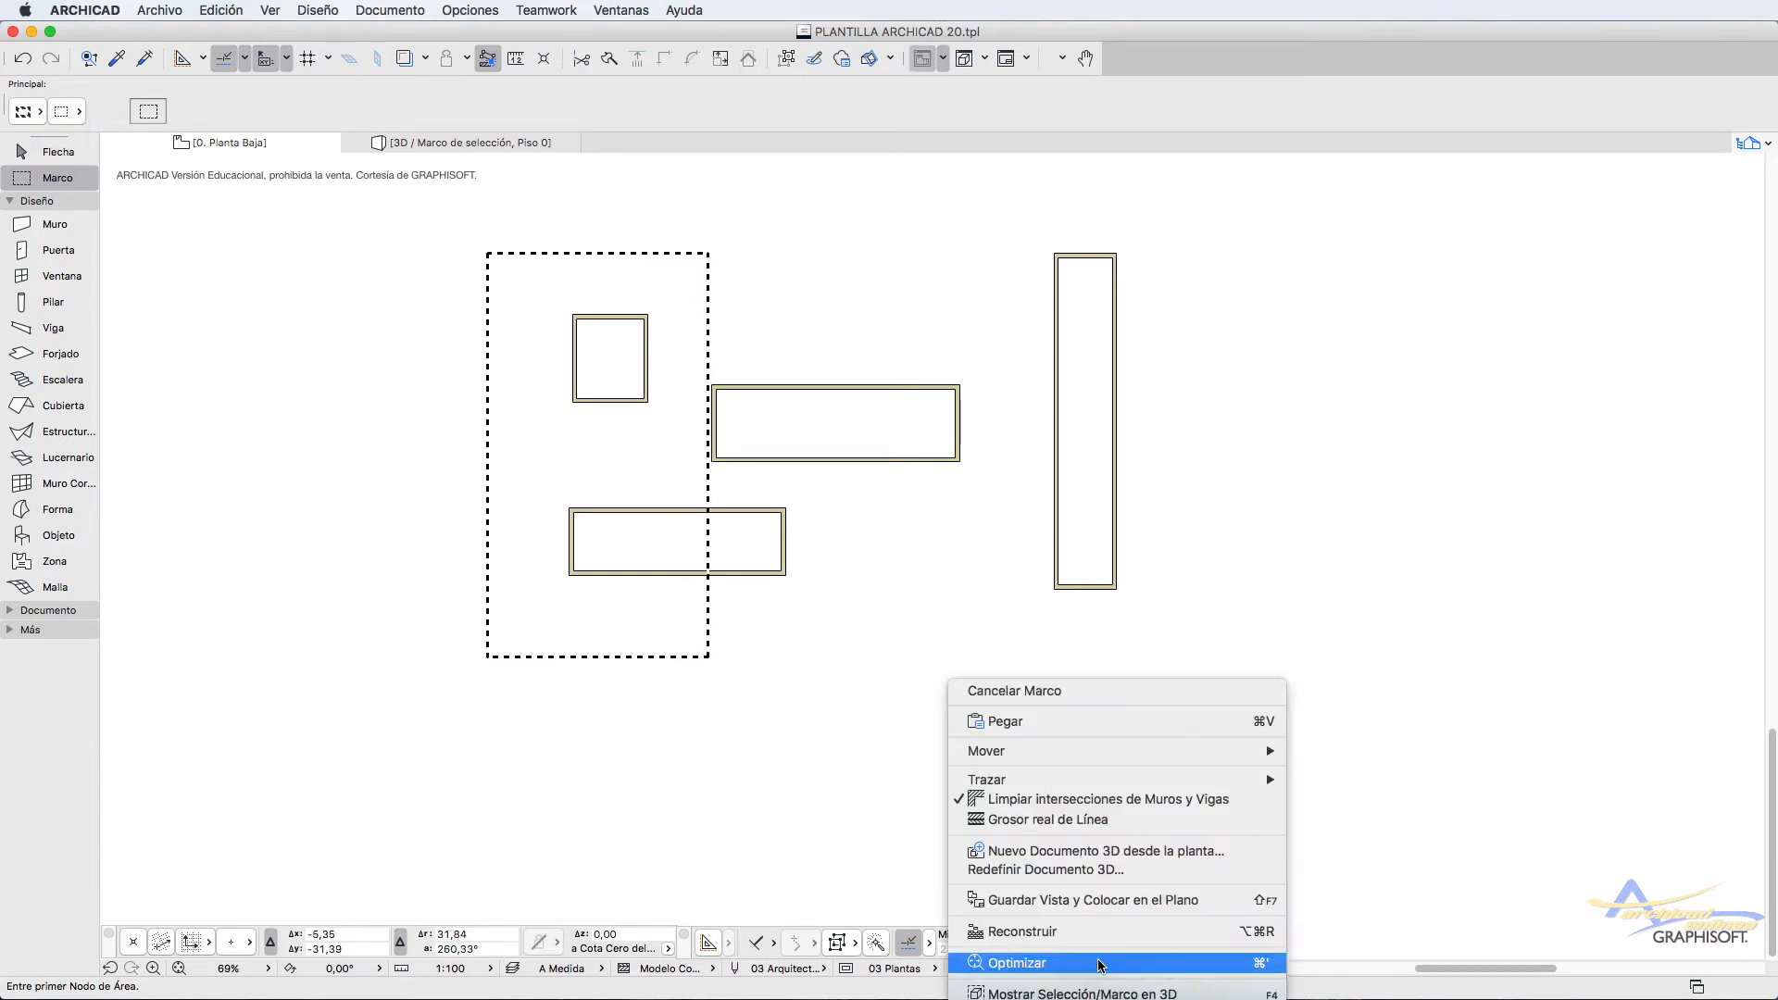
pyautogui.click(1100, 995)
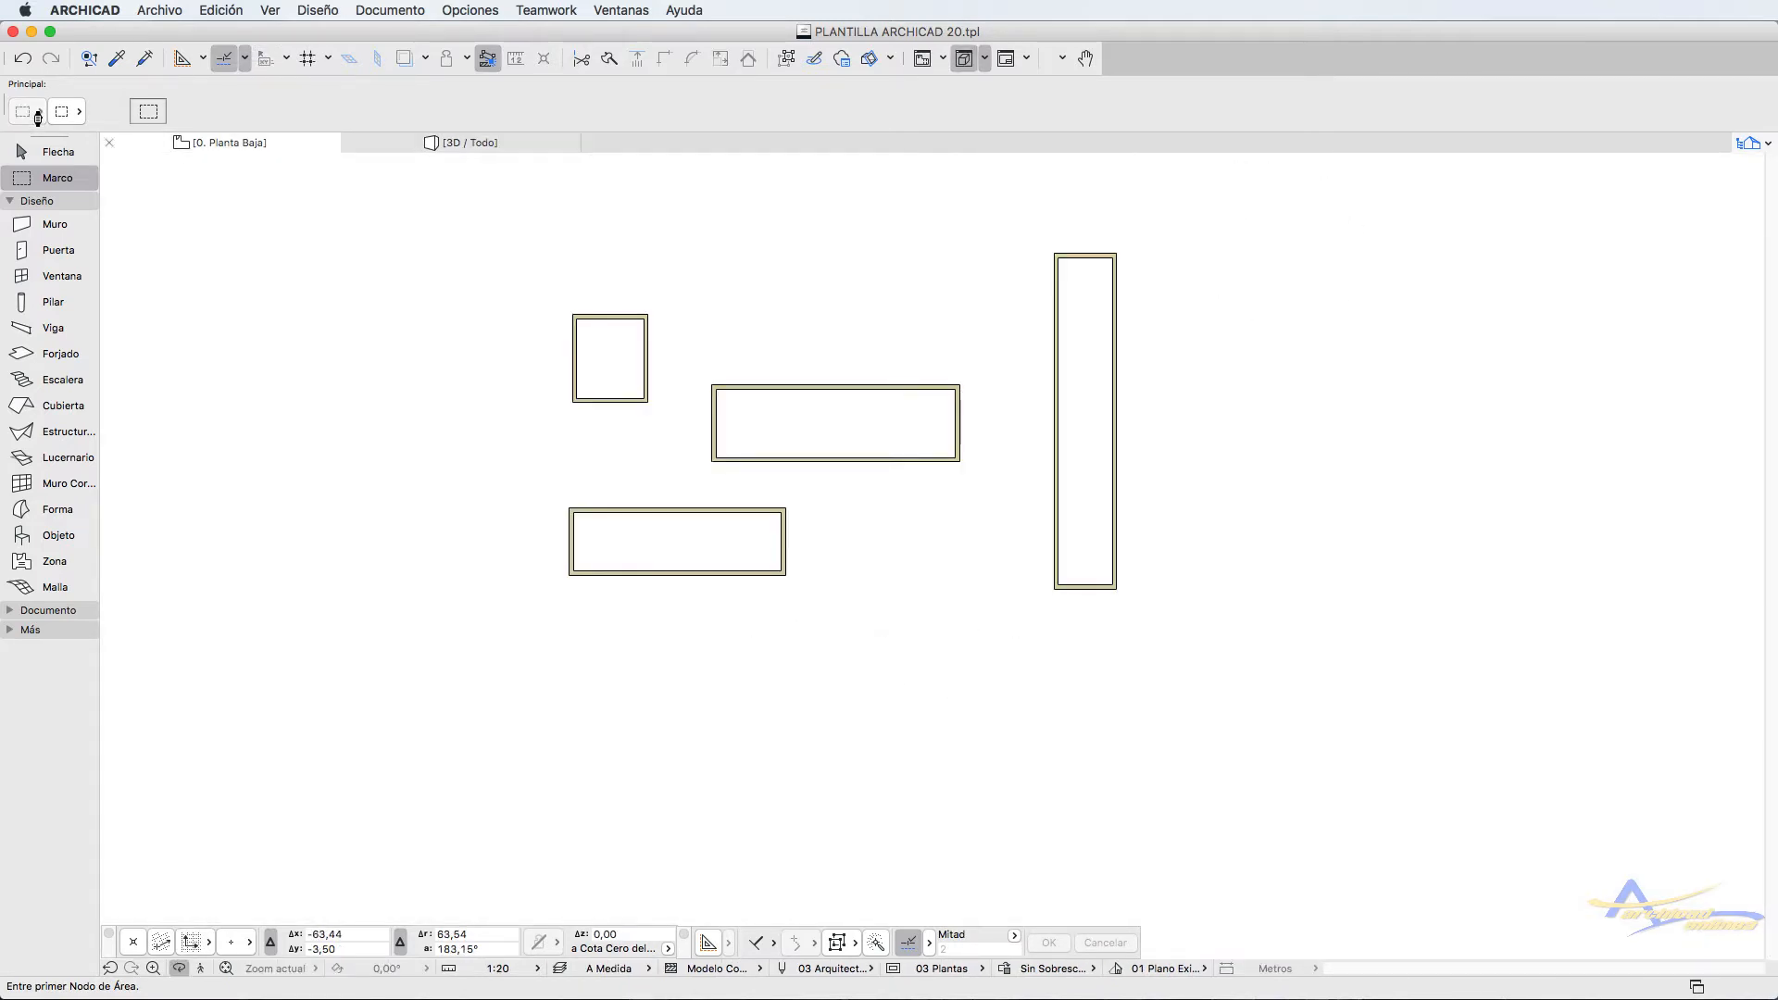
# Switch to a single-story marquee, redraw it across the small, central and tall enclosures, cutting the last two, and show it in 3D
pyautogui.click(40, 112)
pyautogui.click(45, 130)
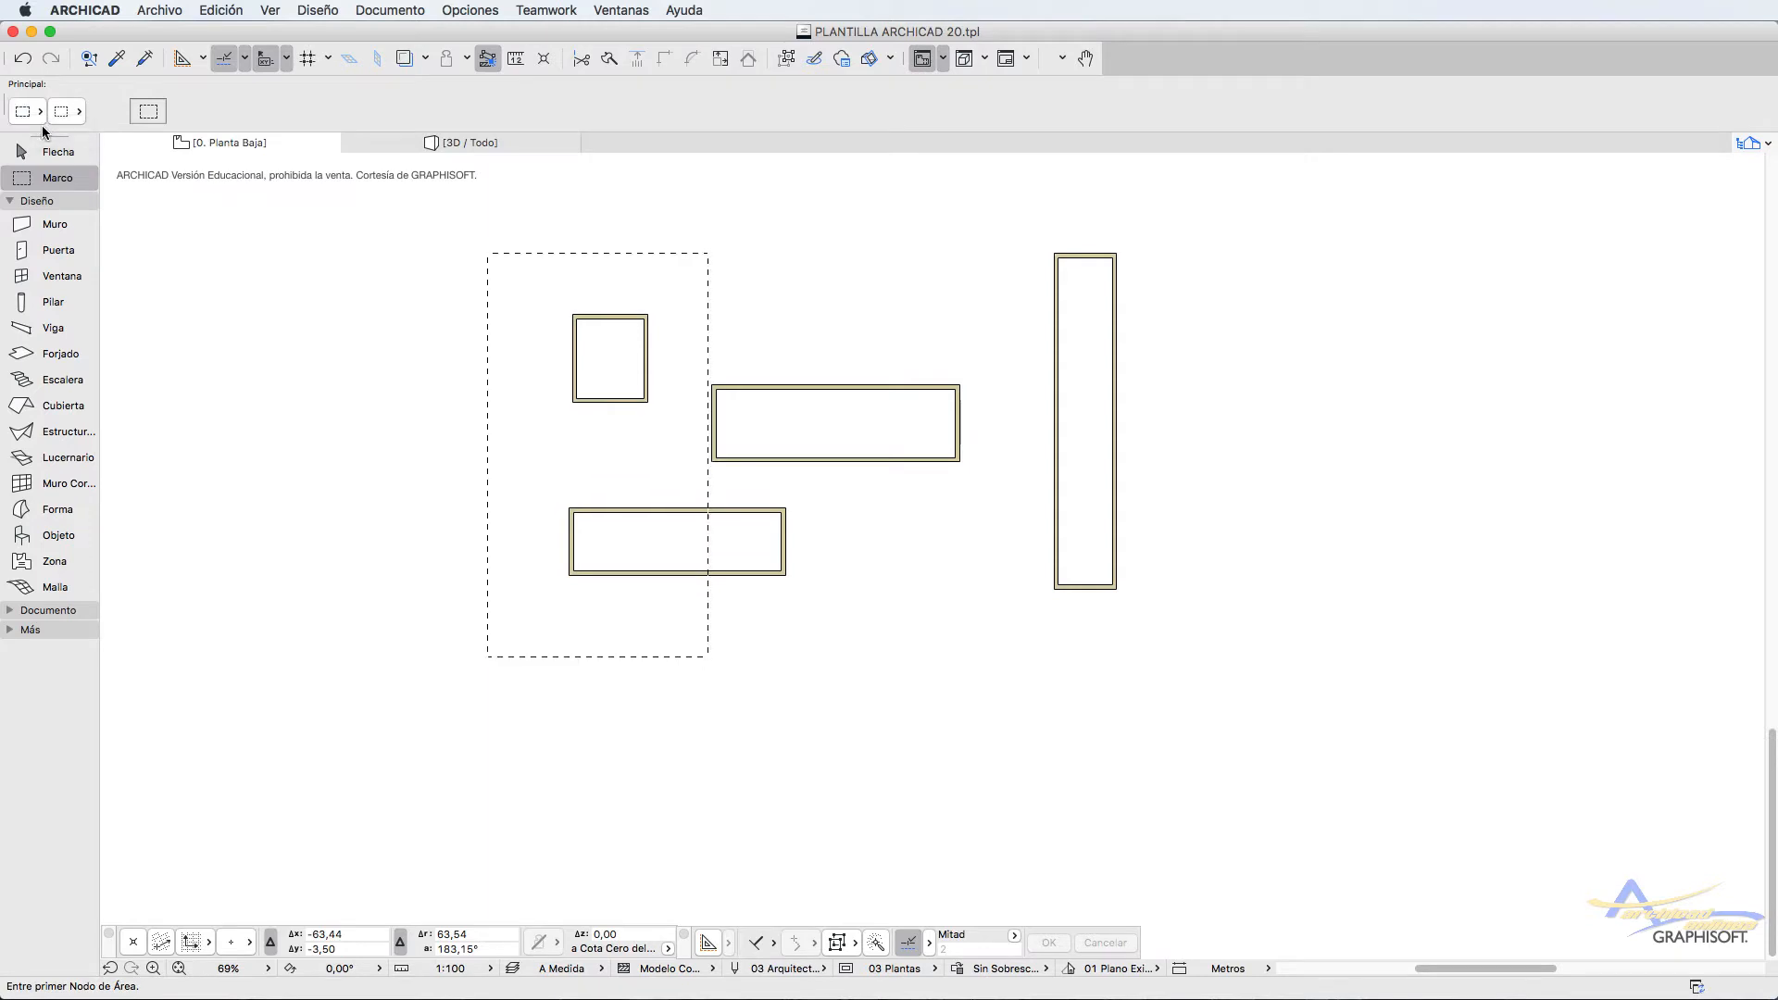
pyautogui.click(380, 221)
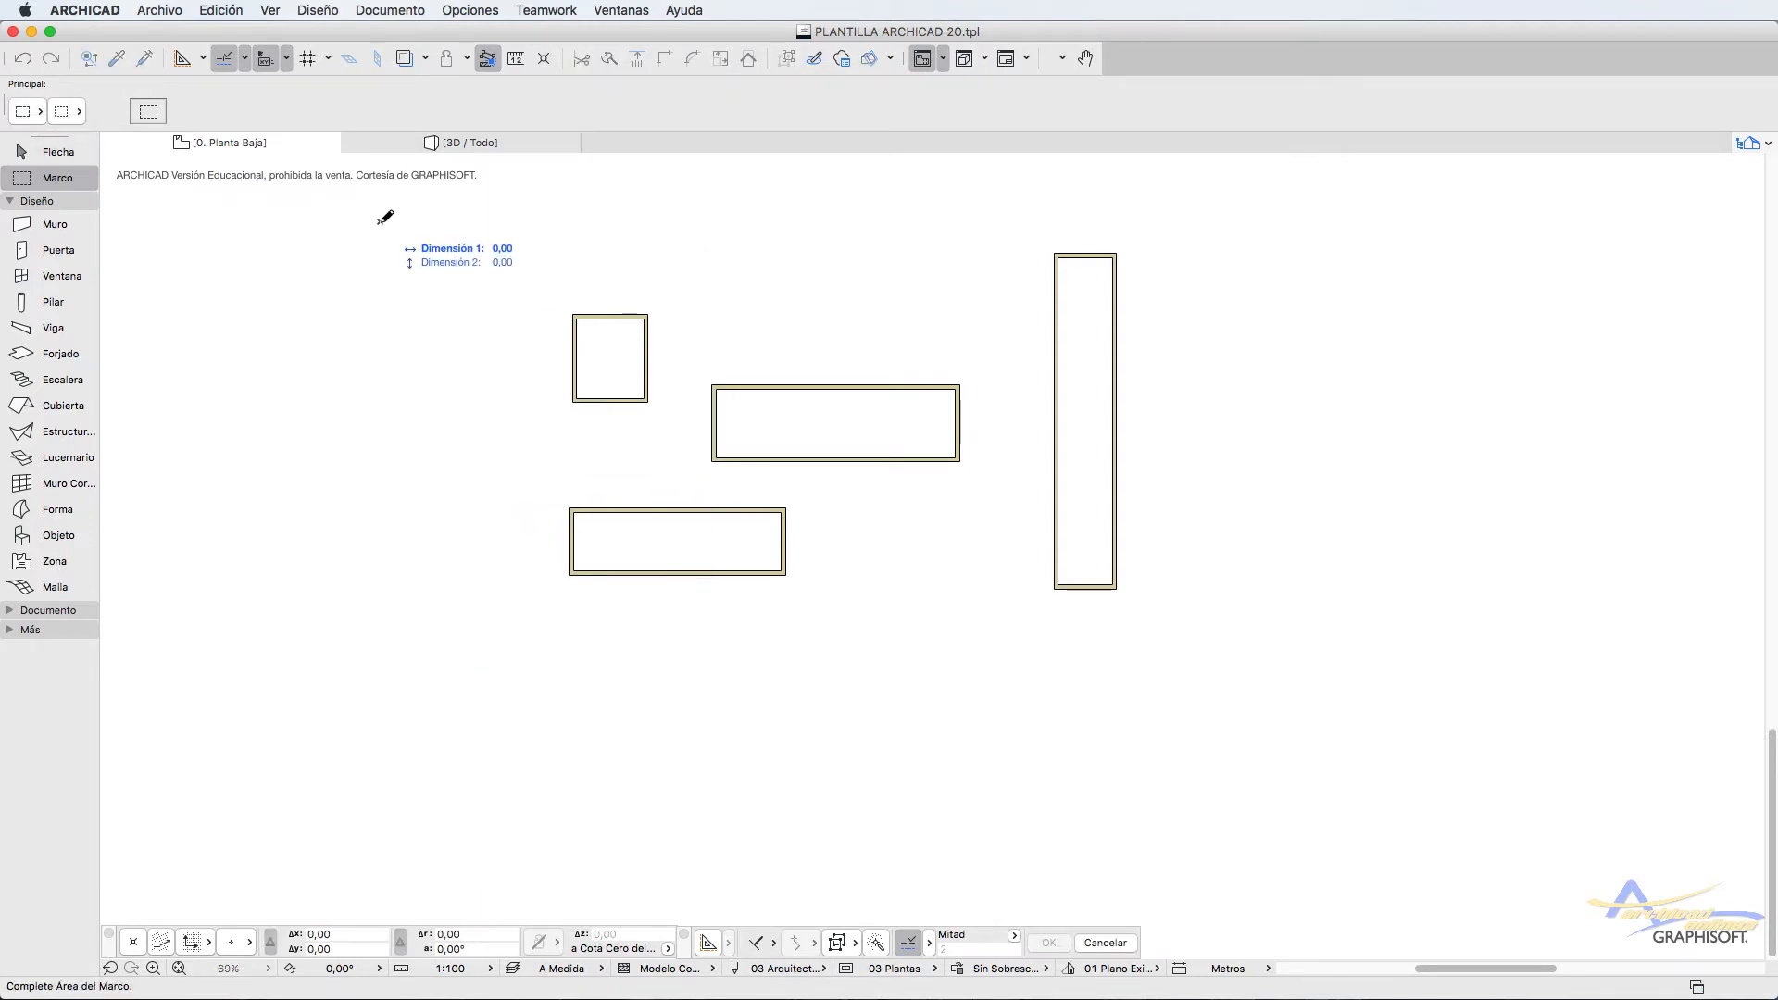
pyautogui.click(1290, 442)
pyautogui.press('F5')
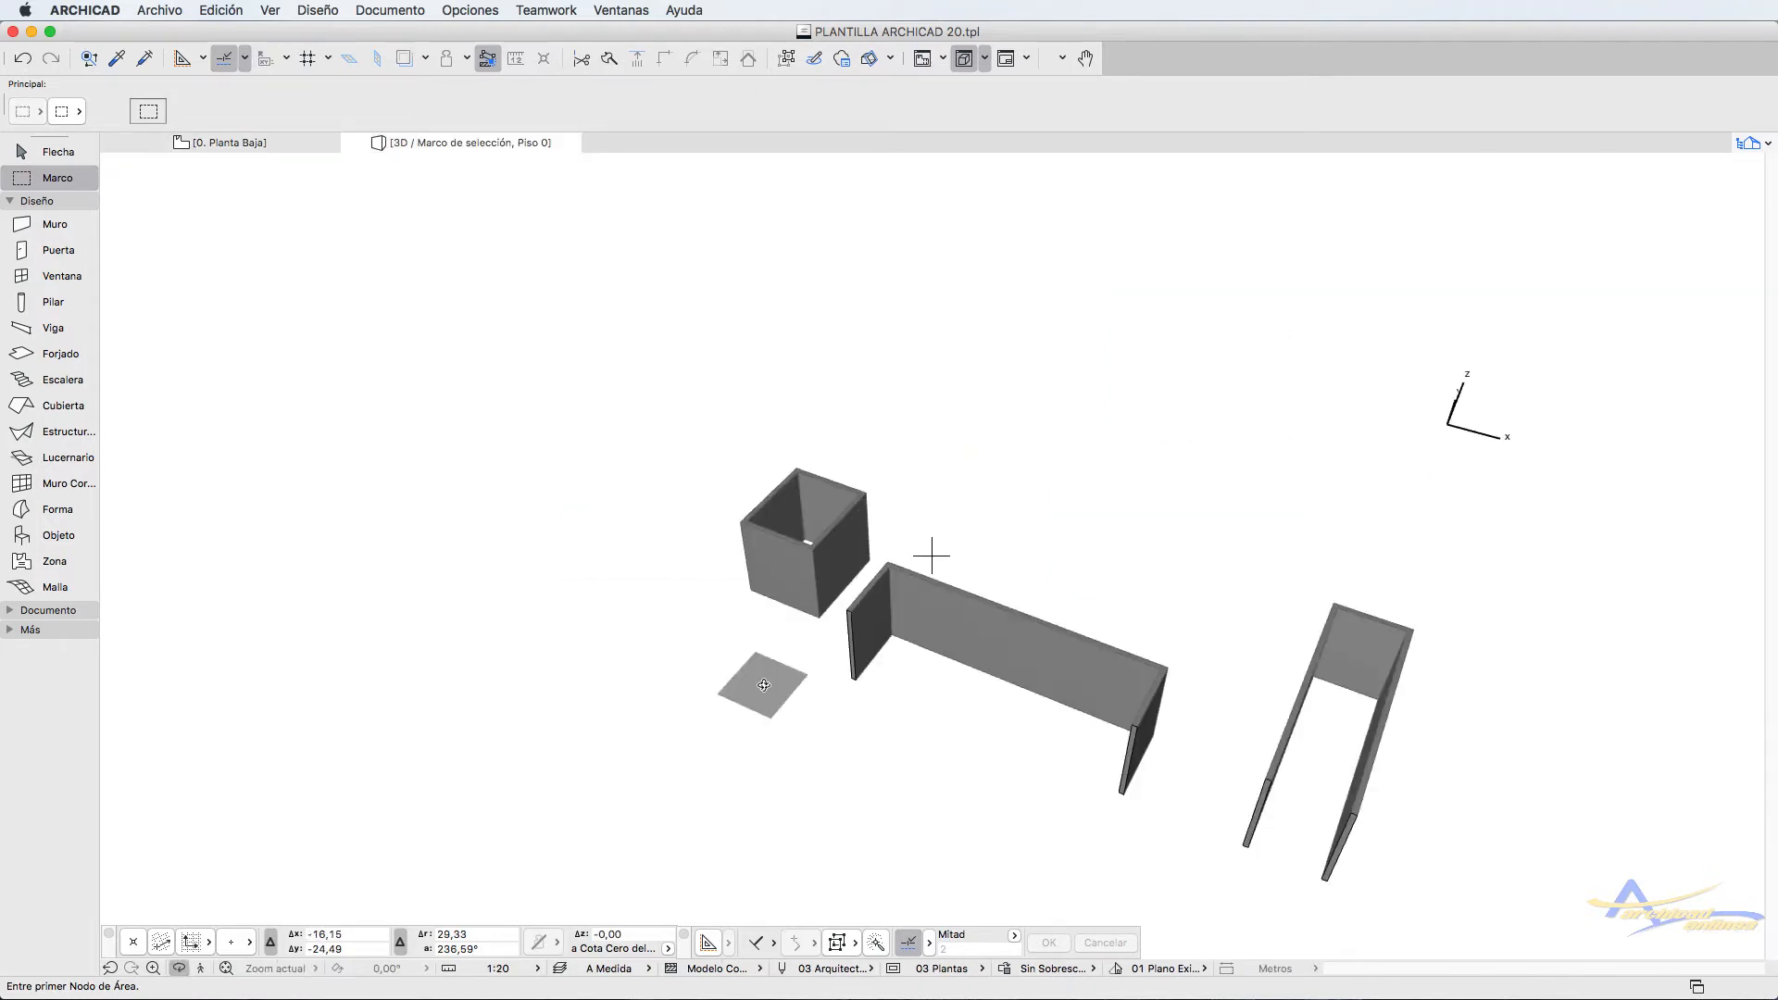
# Return to the Planta Baja plan, switch the wide marquee to all stories, and show its contents in 3D
pyautogui.click(270, 147)
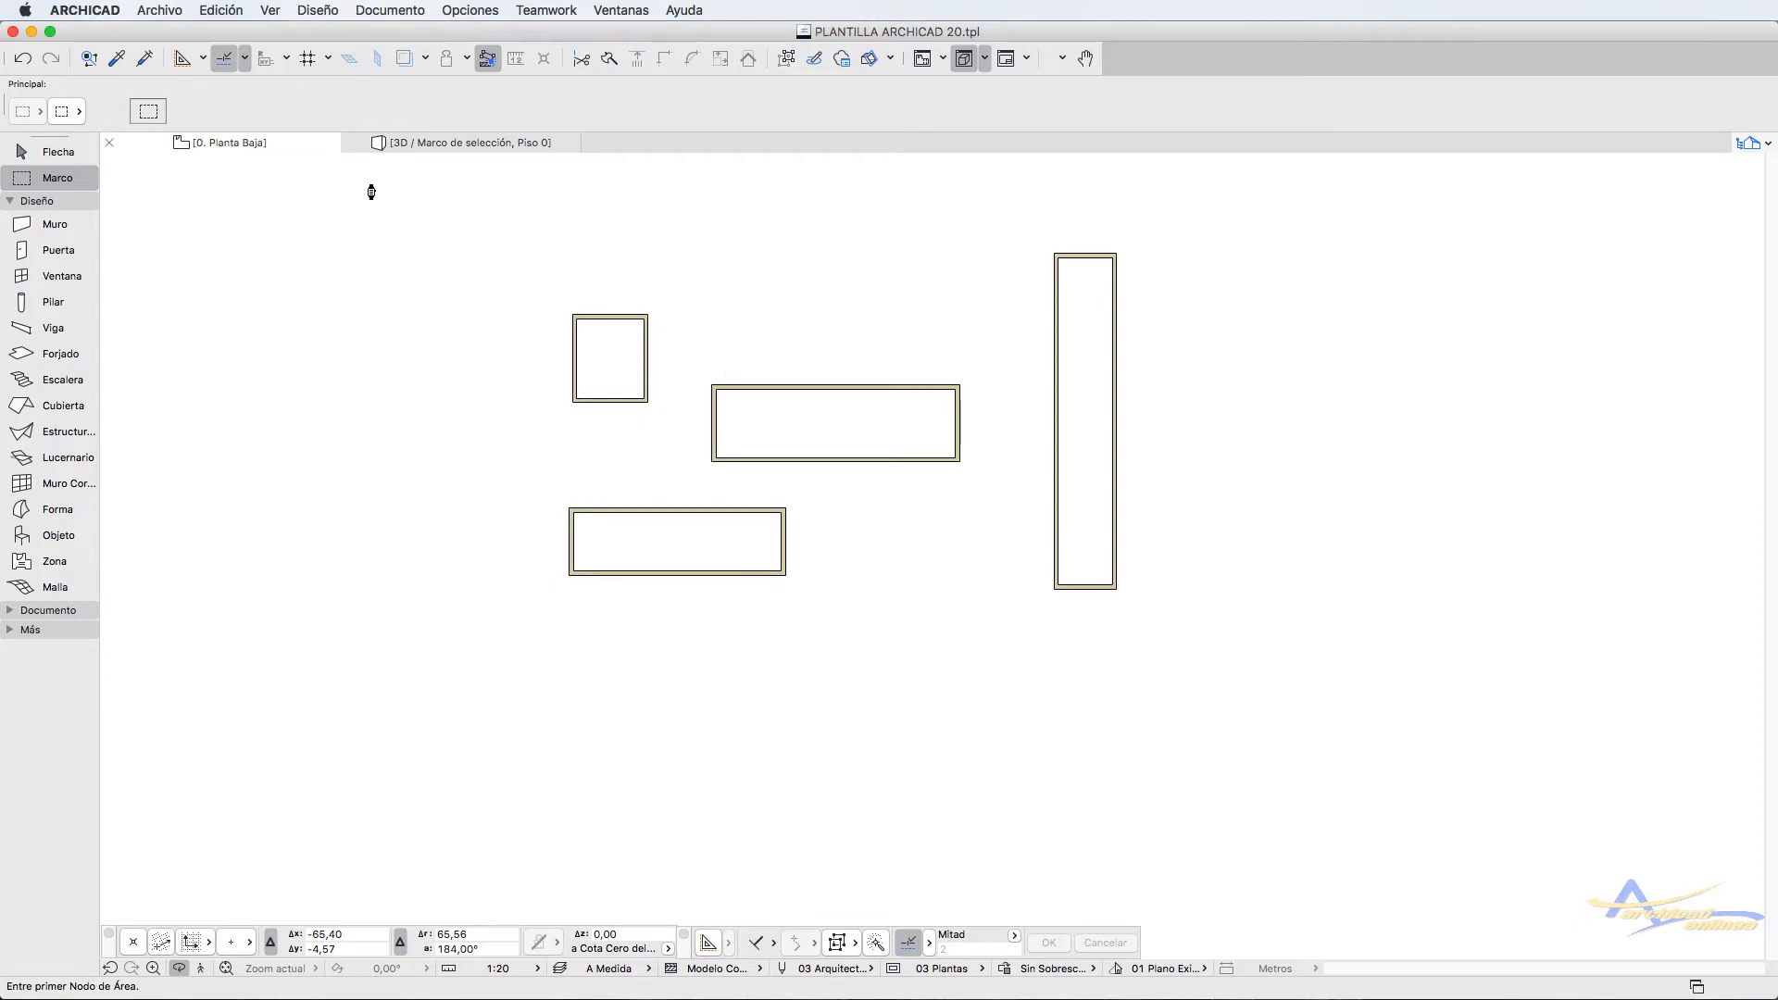
pyautogui.click(41, 112)
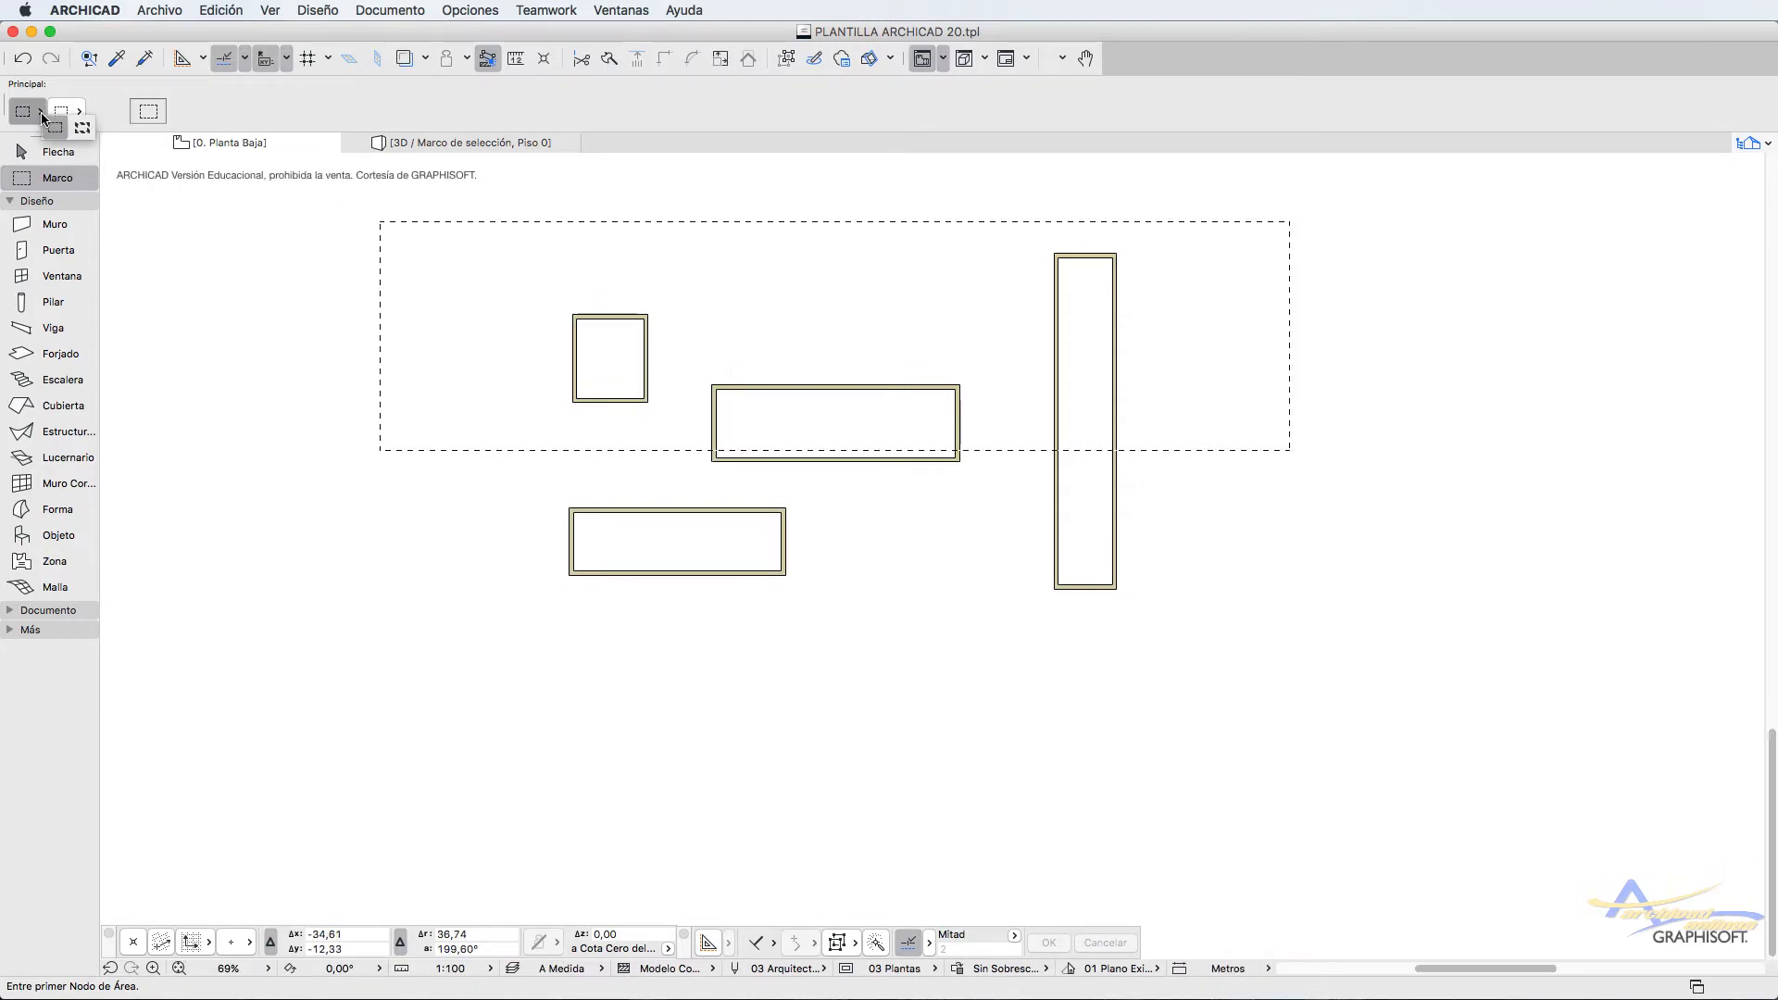
pyautogui.click(82, 127)
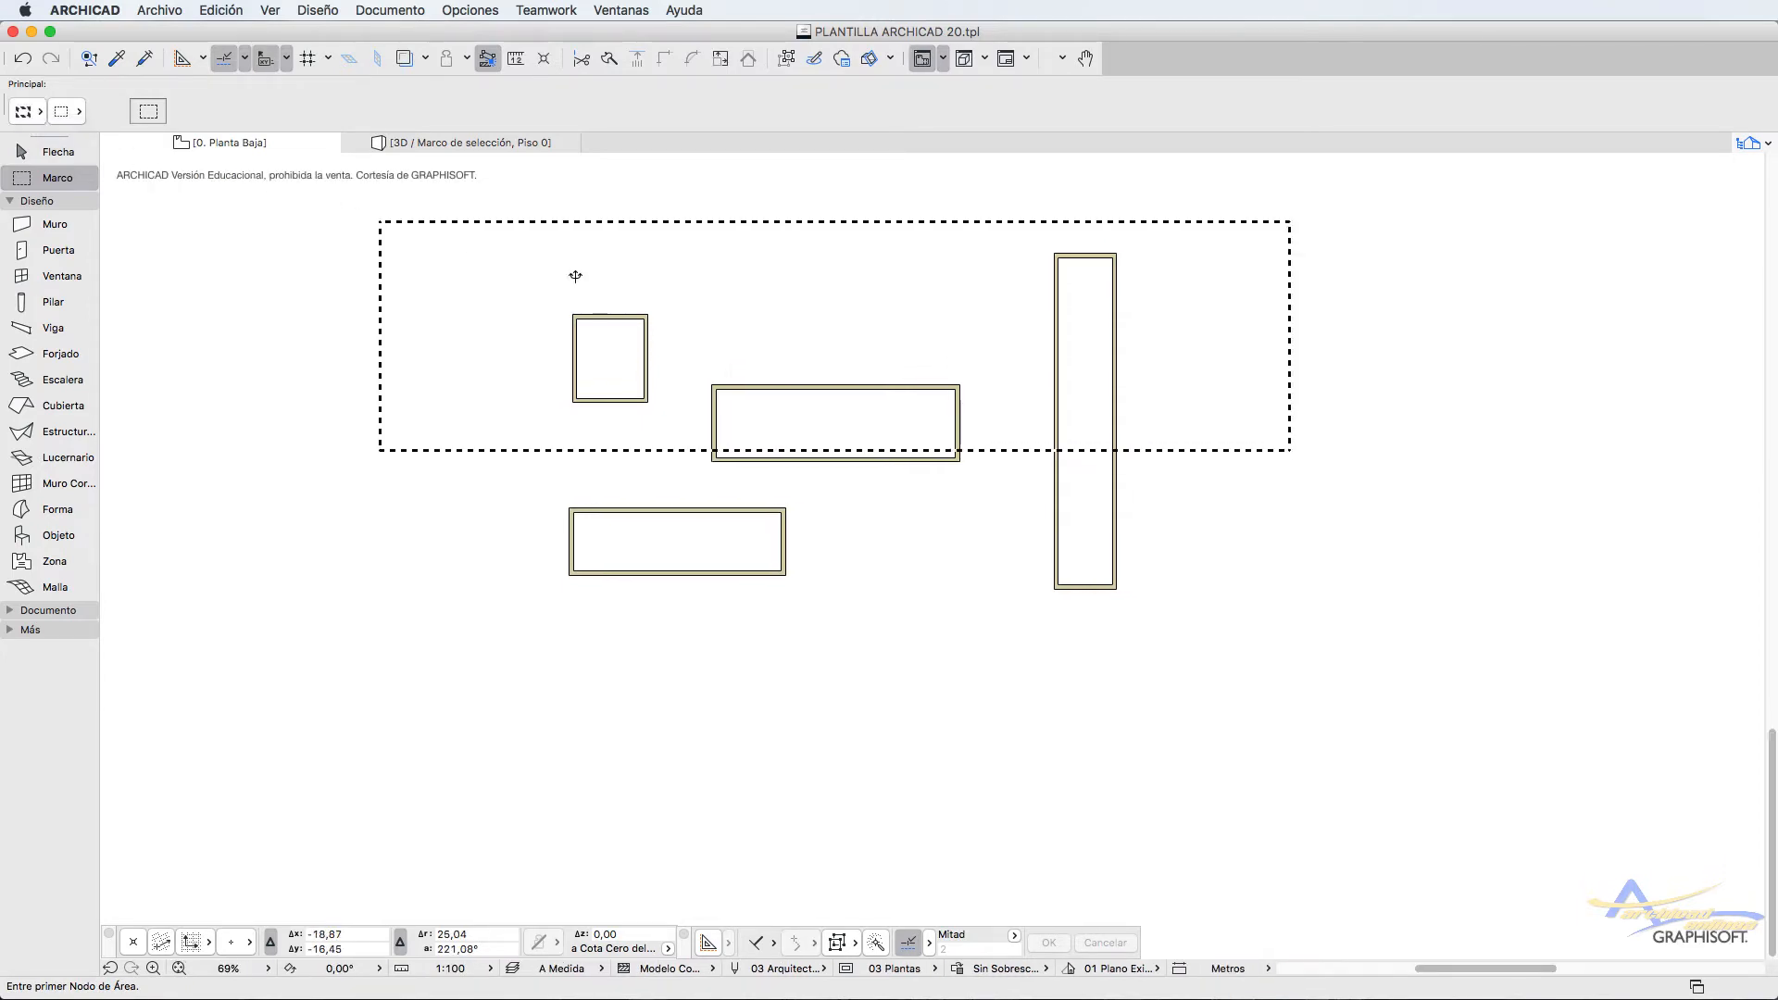
pyautogui.rightClick(907, 563)
pyautogui.click(935, 870)
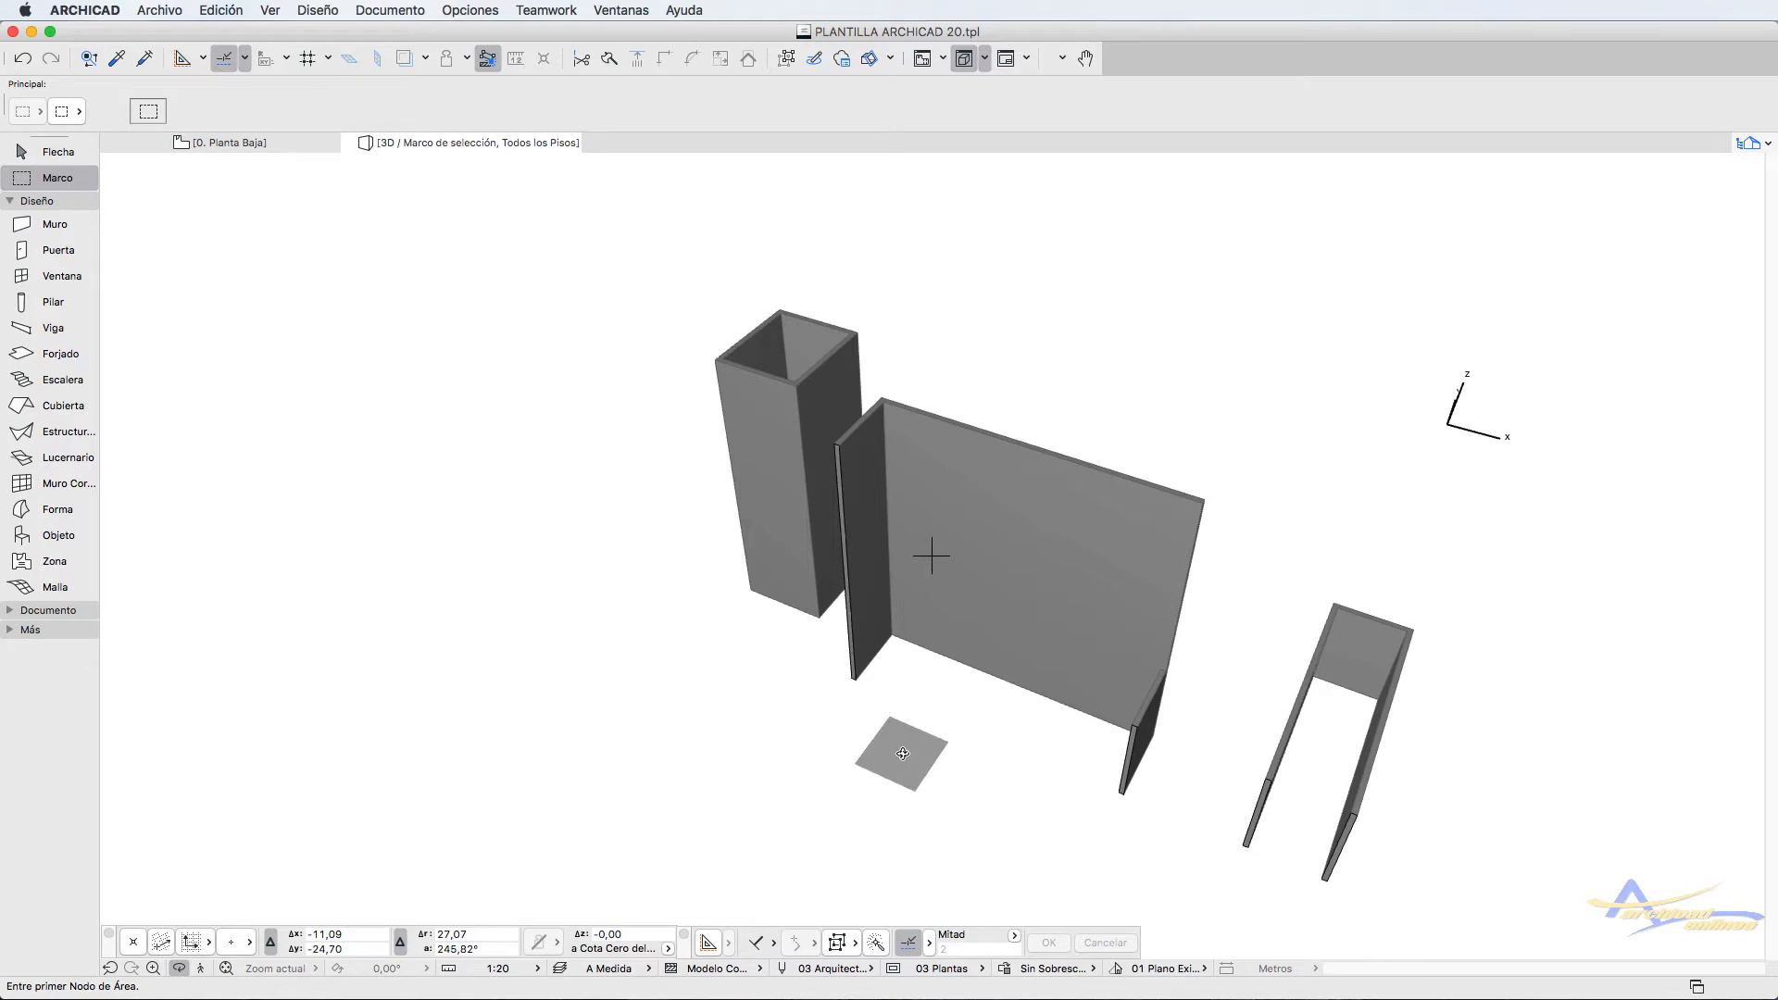
# Return to the Planta Baja plan and remove the marquee around the enclosures
pyautogui.click(320, 141)
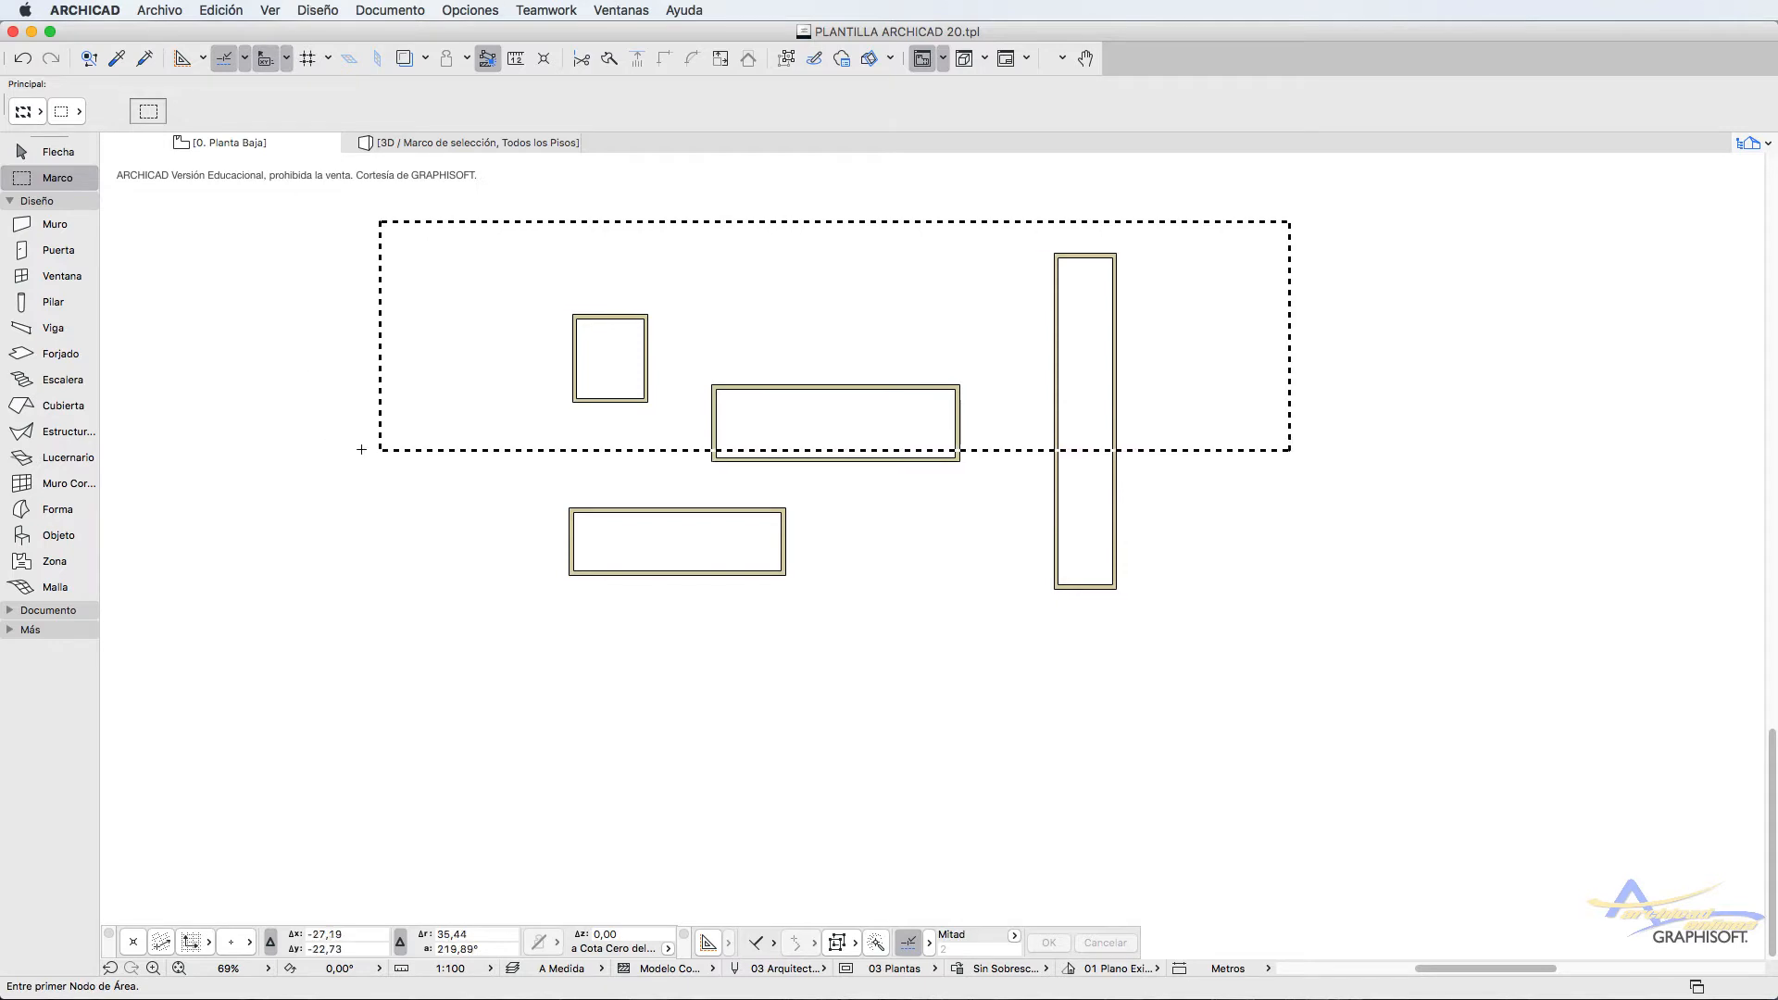
pyautogui.press('Escape')
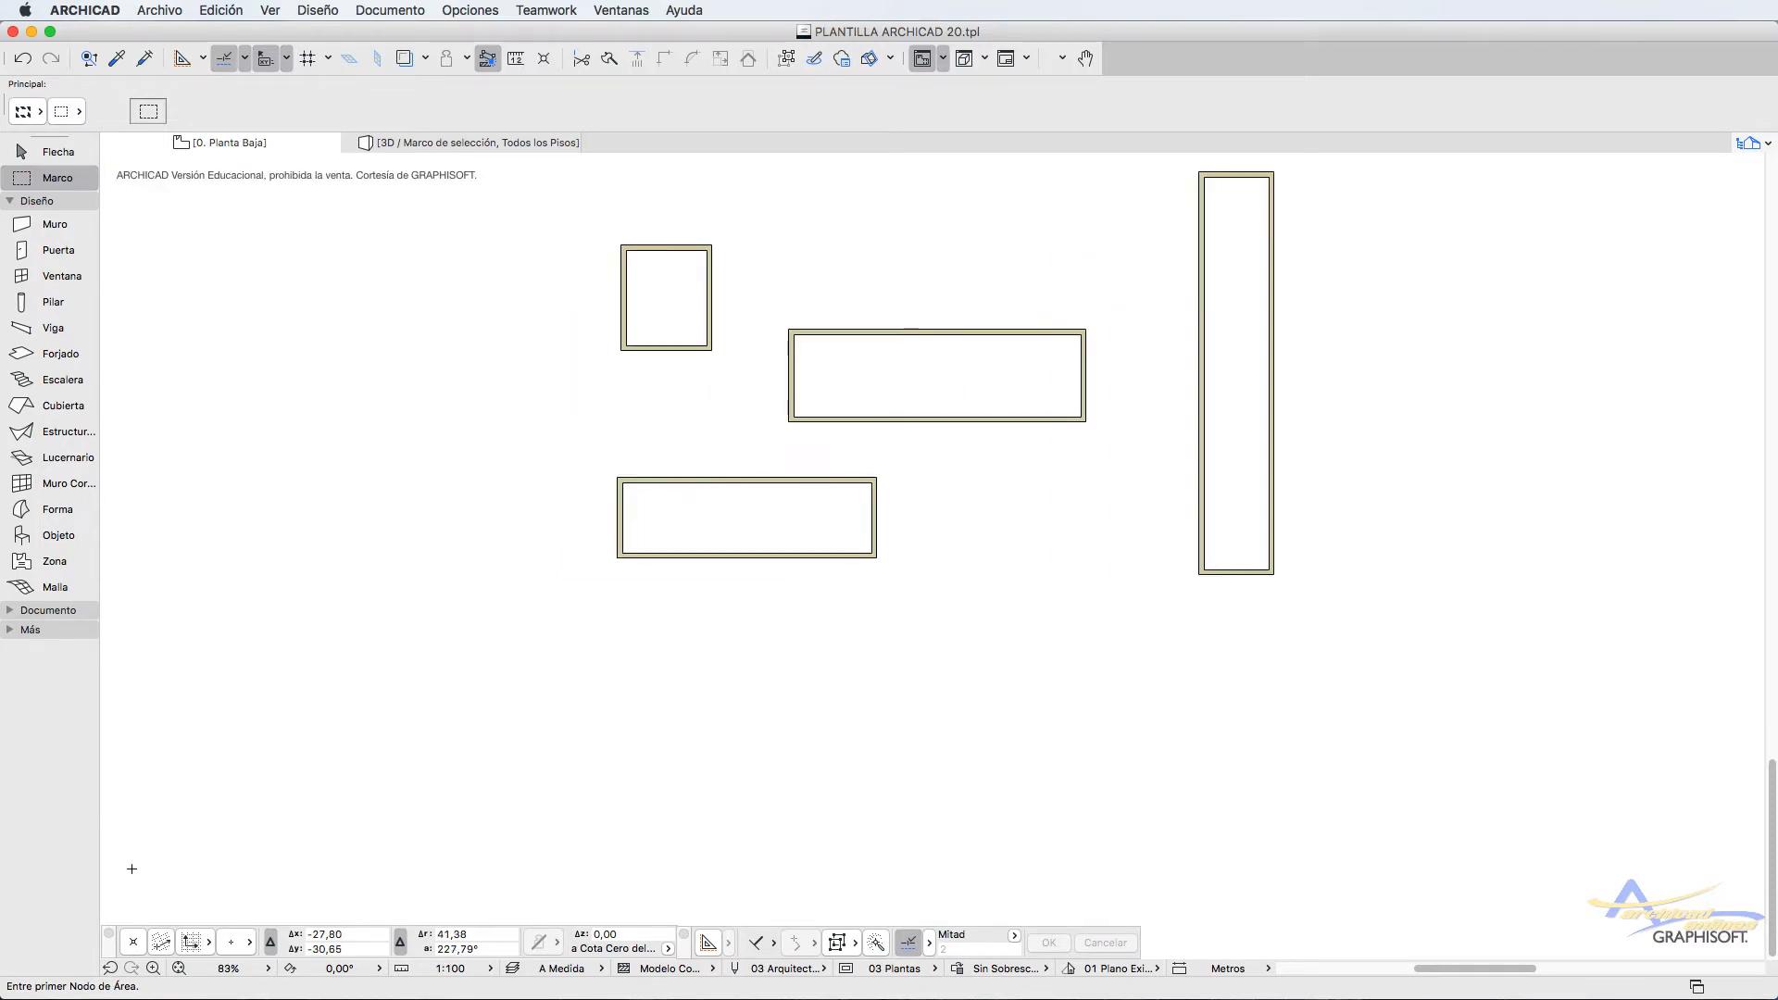
pyautogui.click(179, 967)
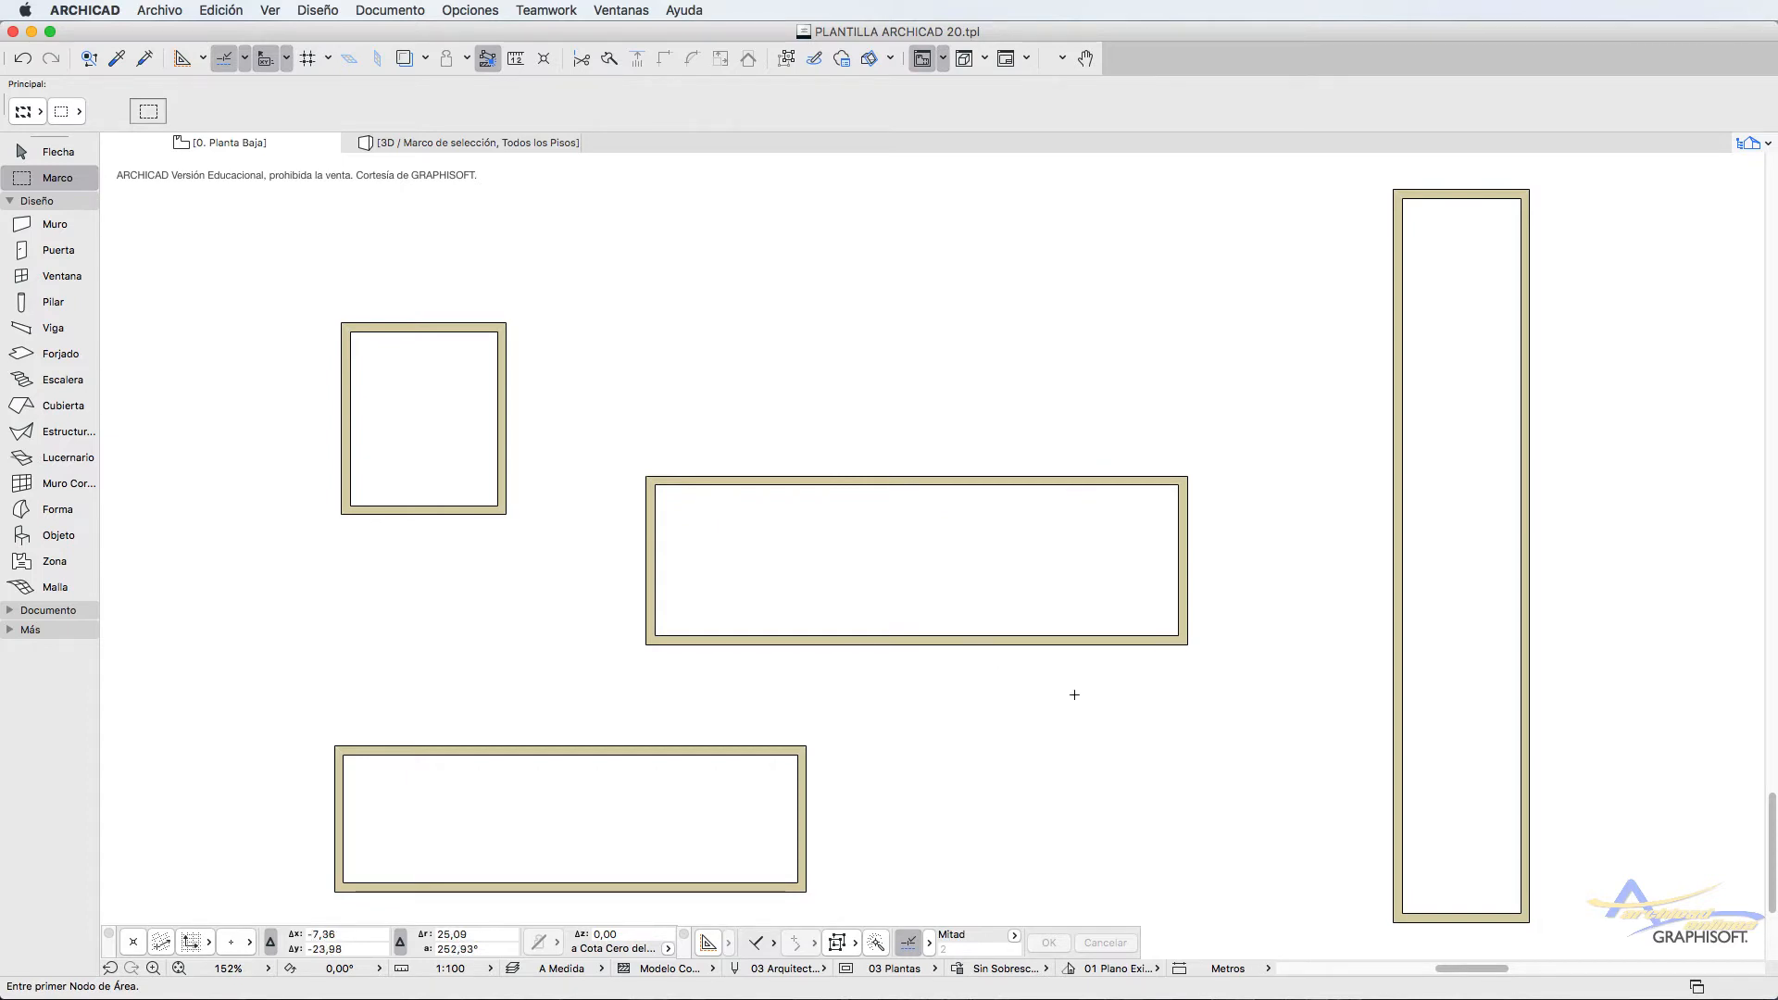
pyautogui.scroll(3, 1407, 473)
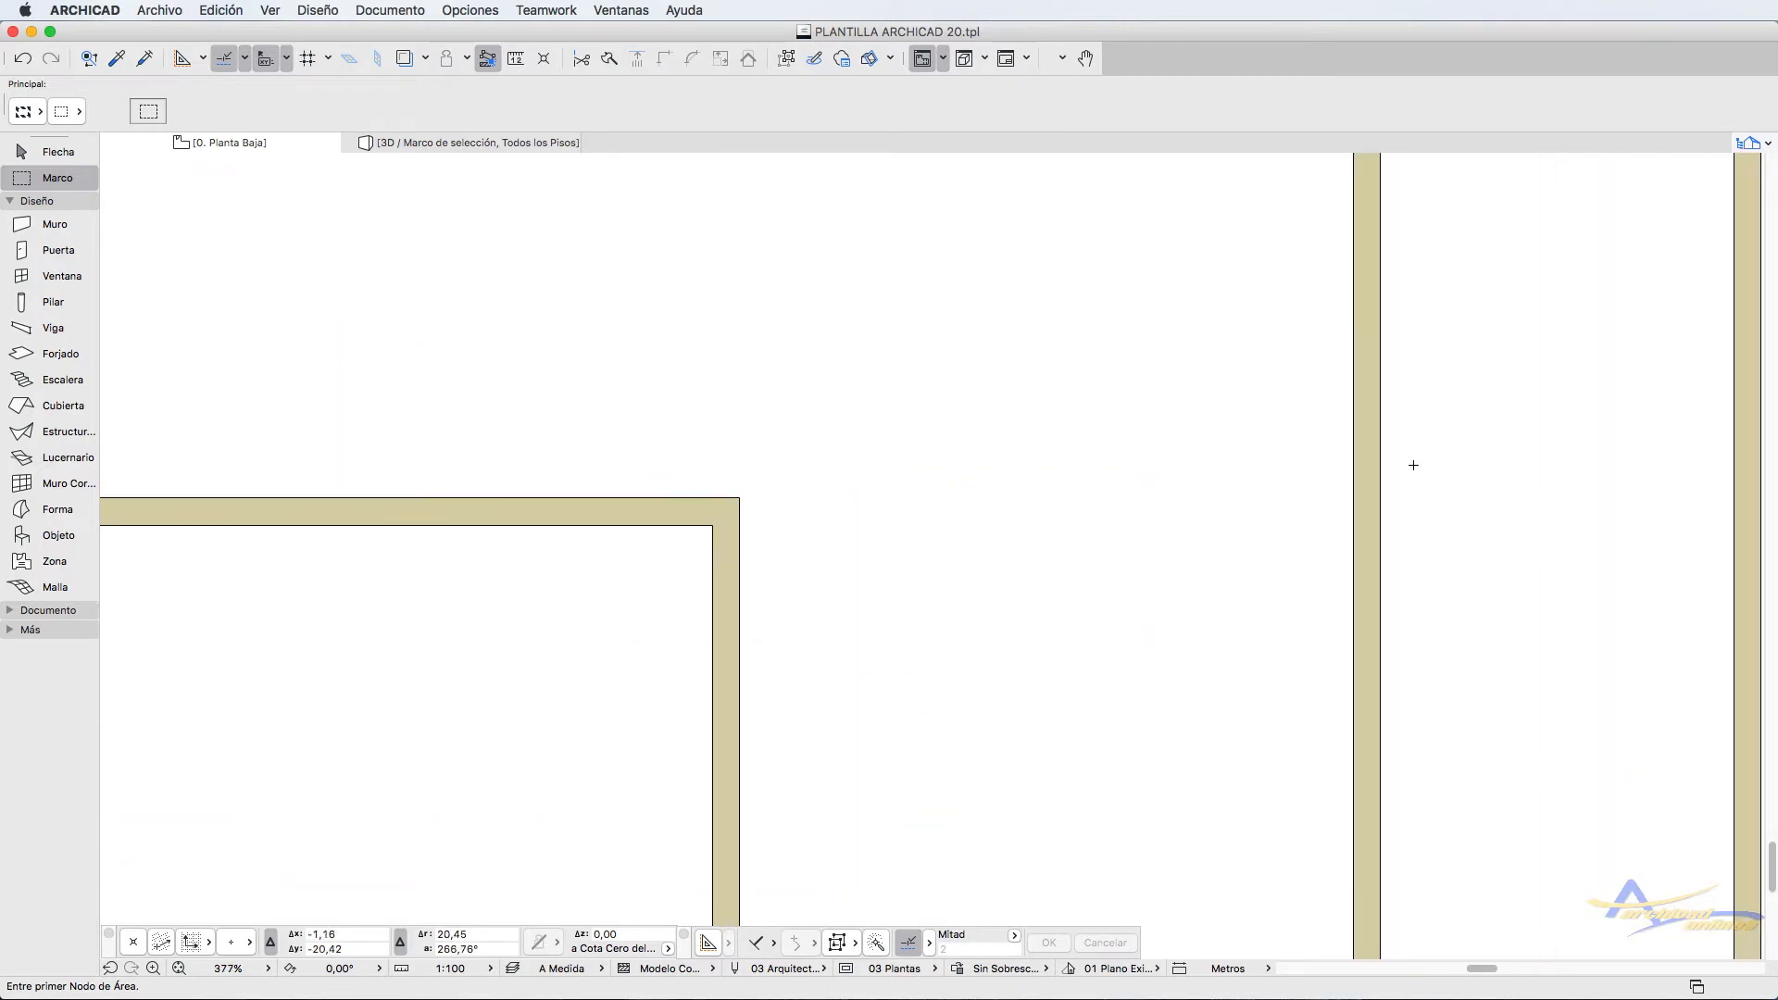
pyautogui.scroll(-8, 1234, 463)
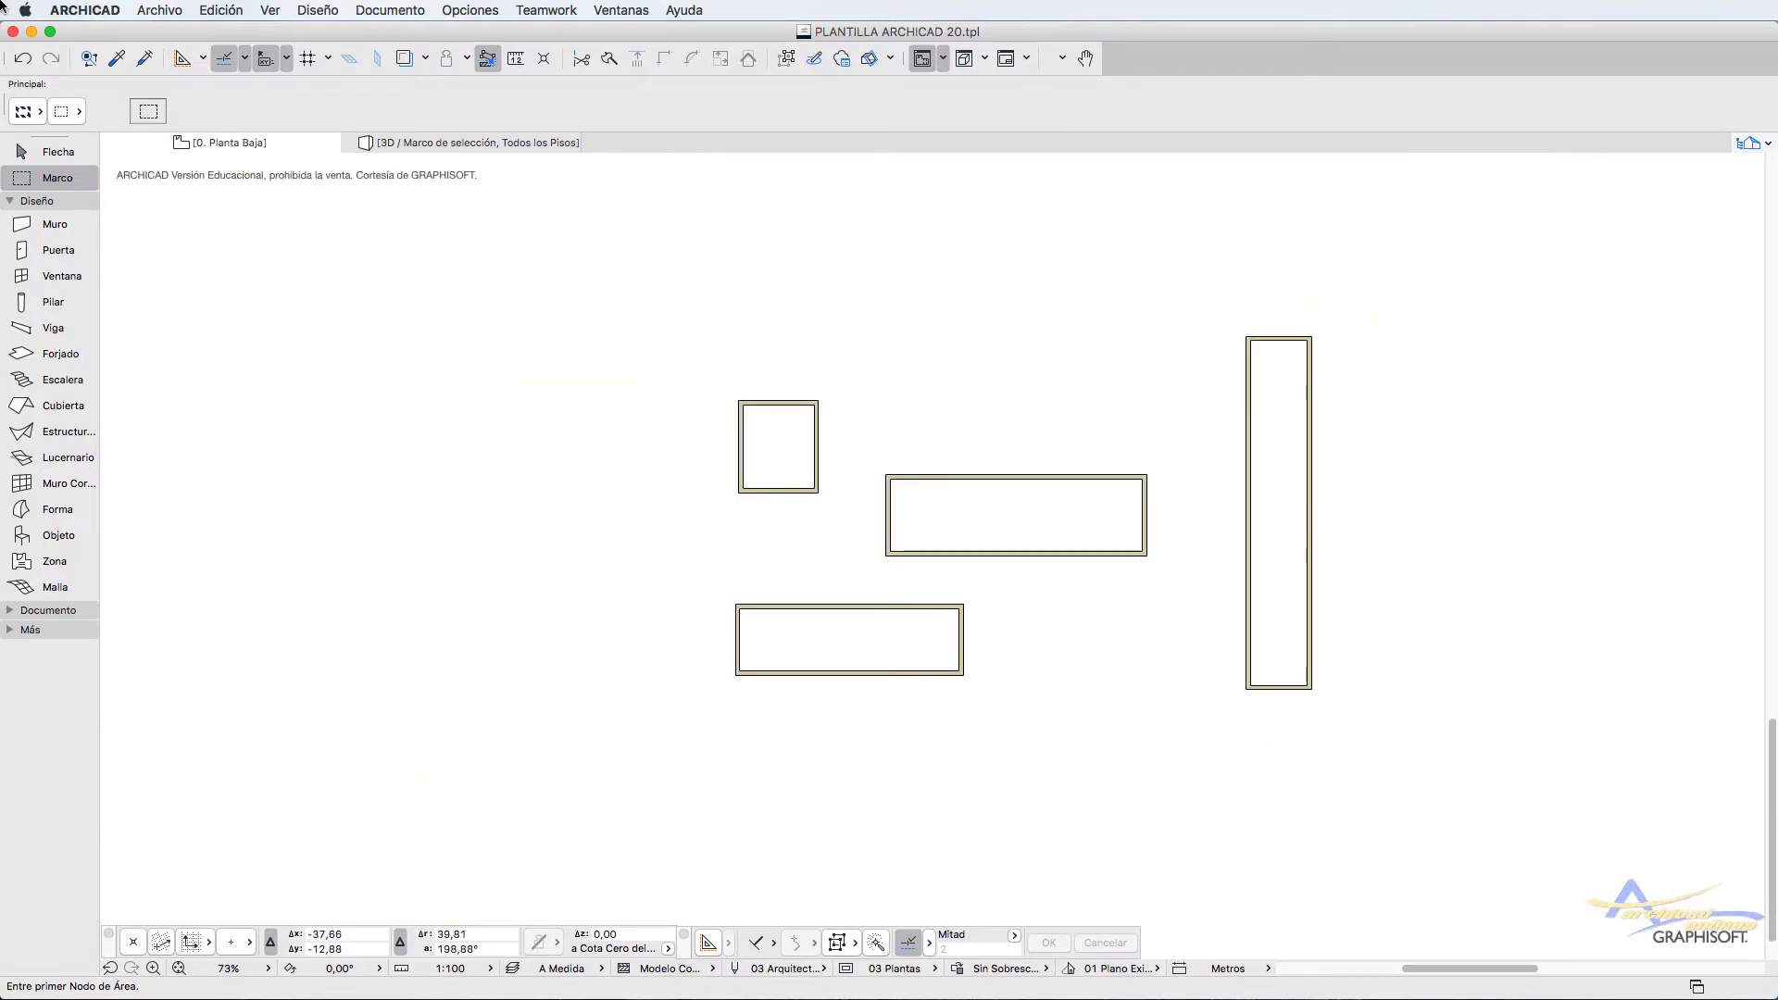
pyautogui.scroll(2, 451, 617)
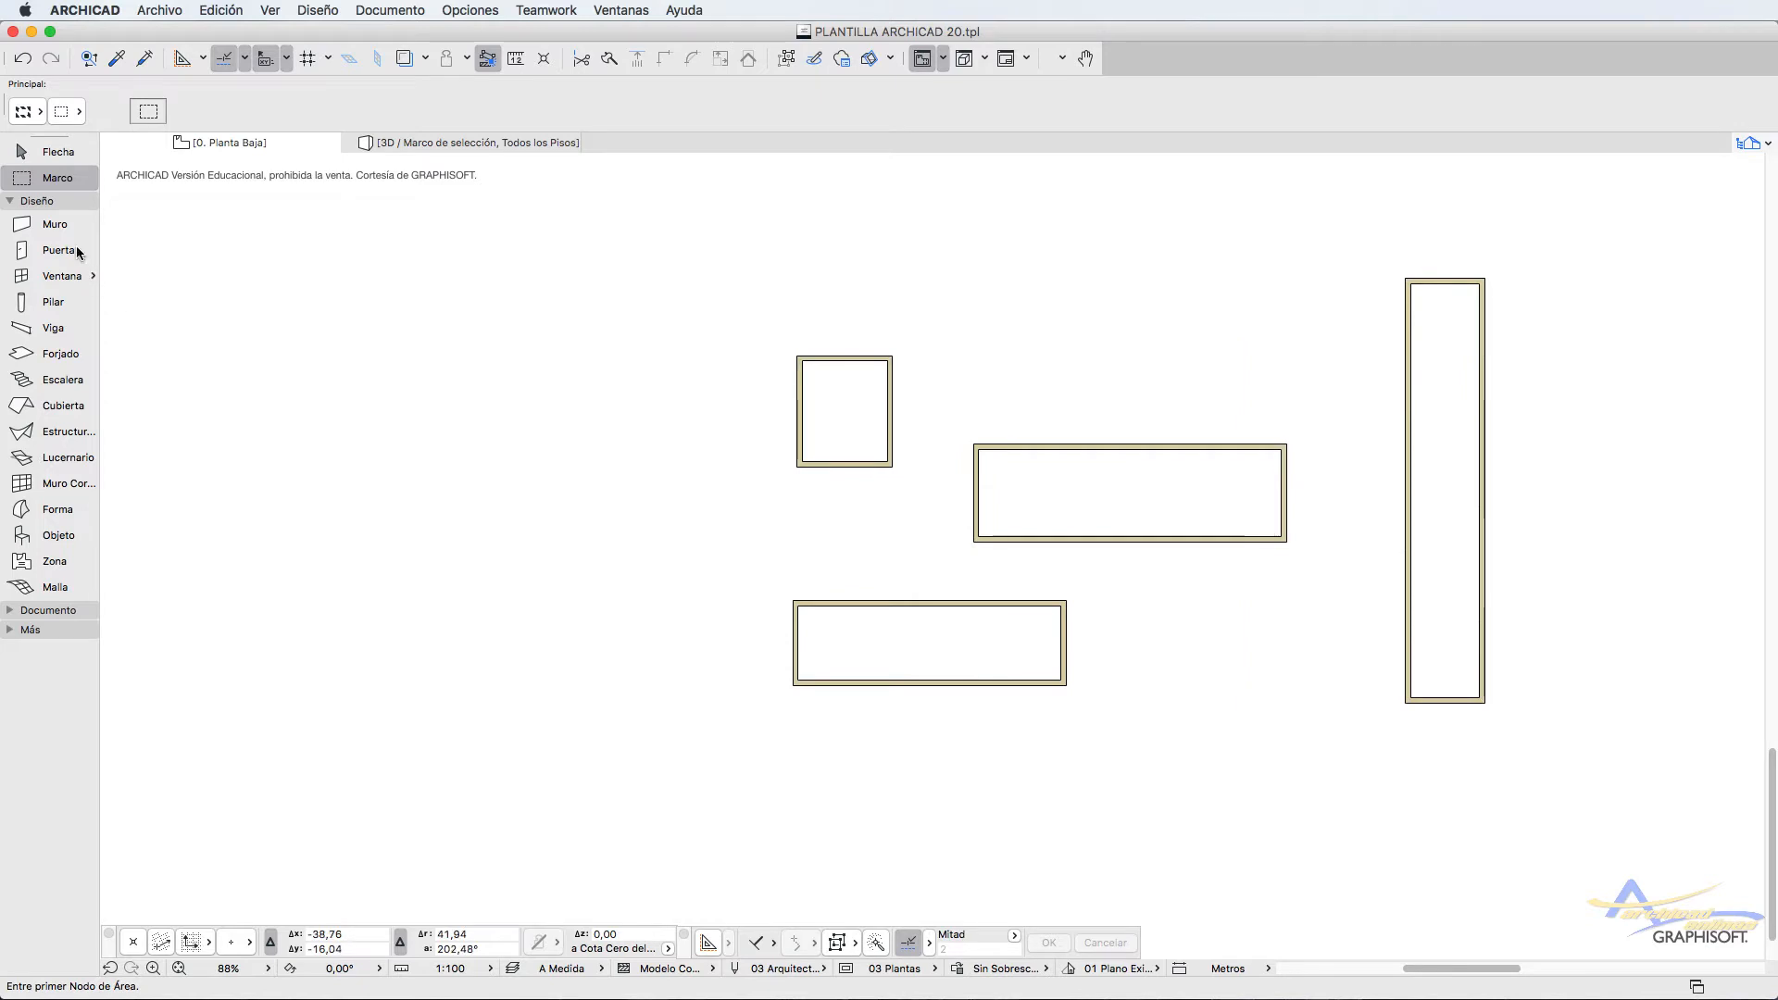
# Activate the Wall tool, collapse the Categorías y Propiedades section in its default settings, and accept the dialog
pyautogui.click(57, 226)
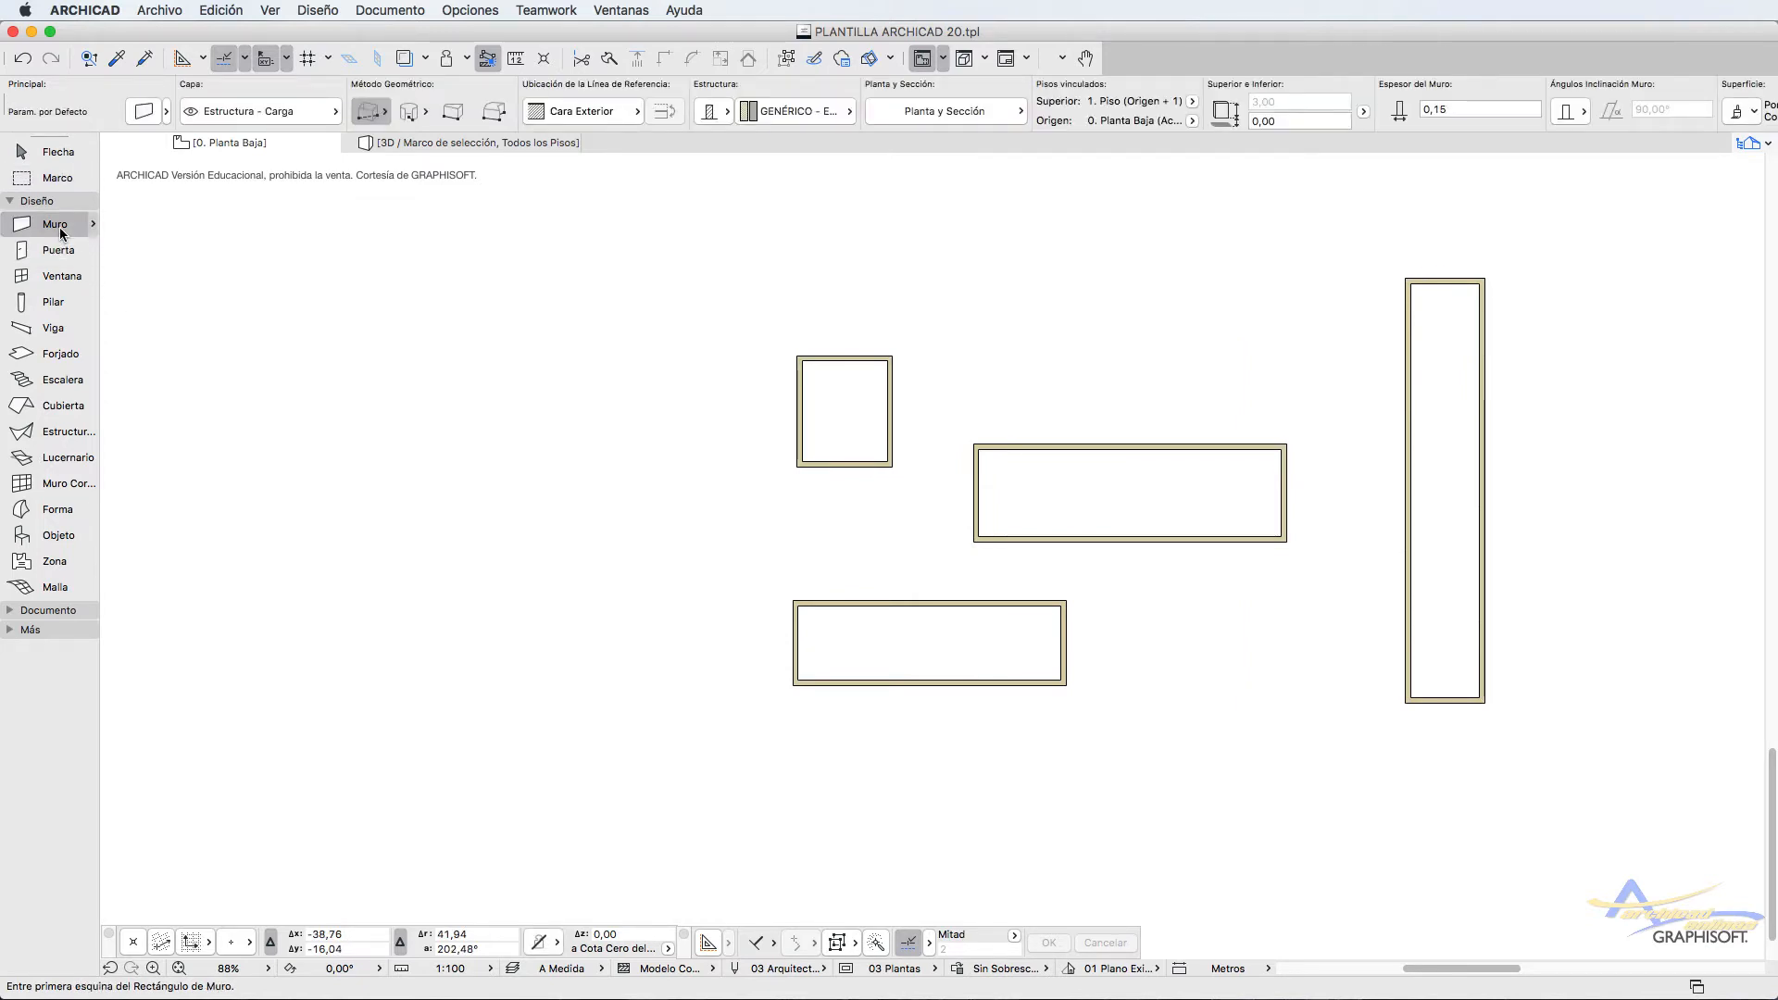
pyautogui.doubleClick(61, 233)
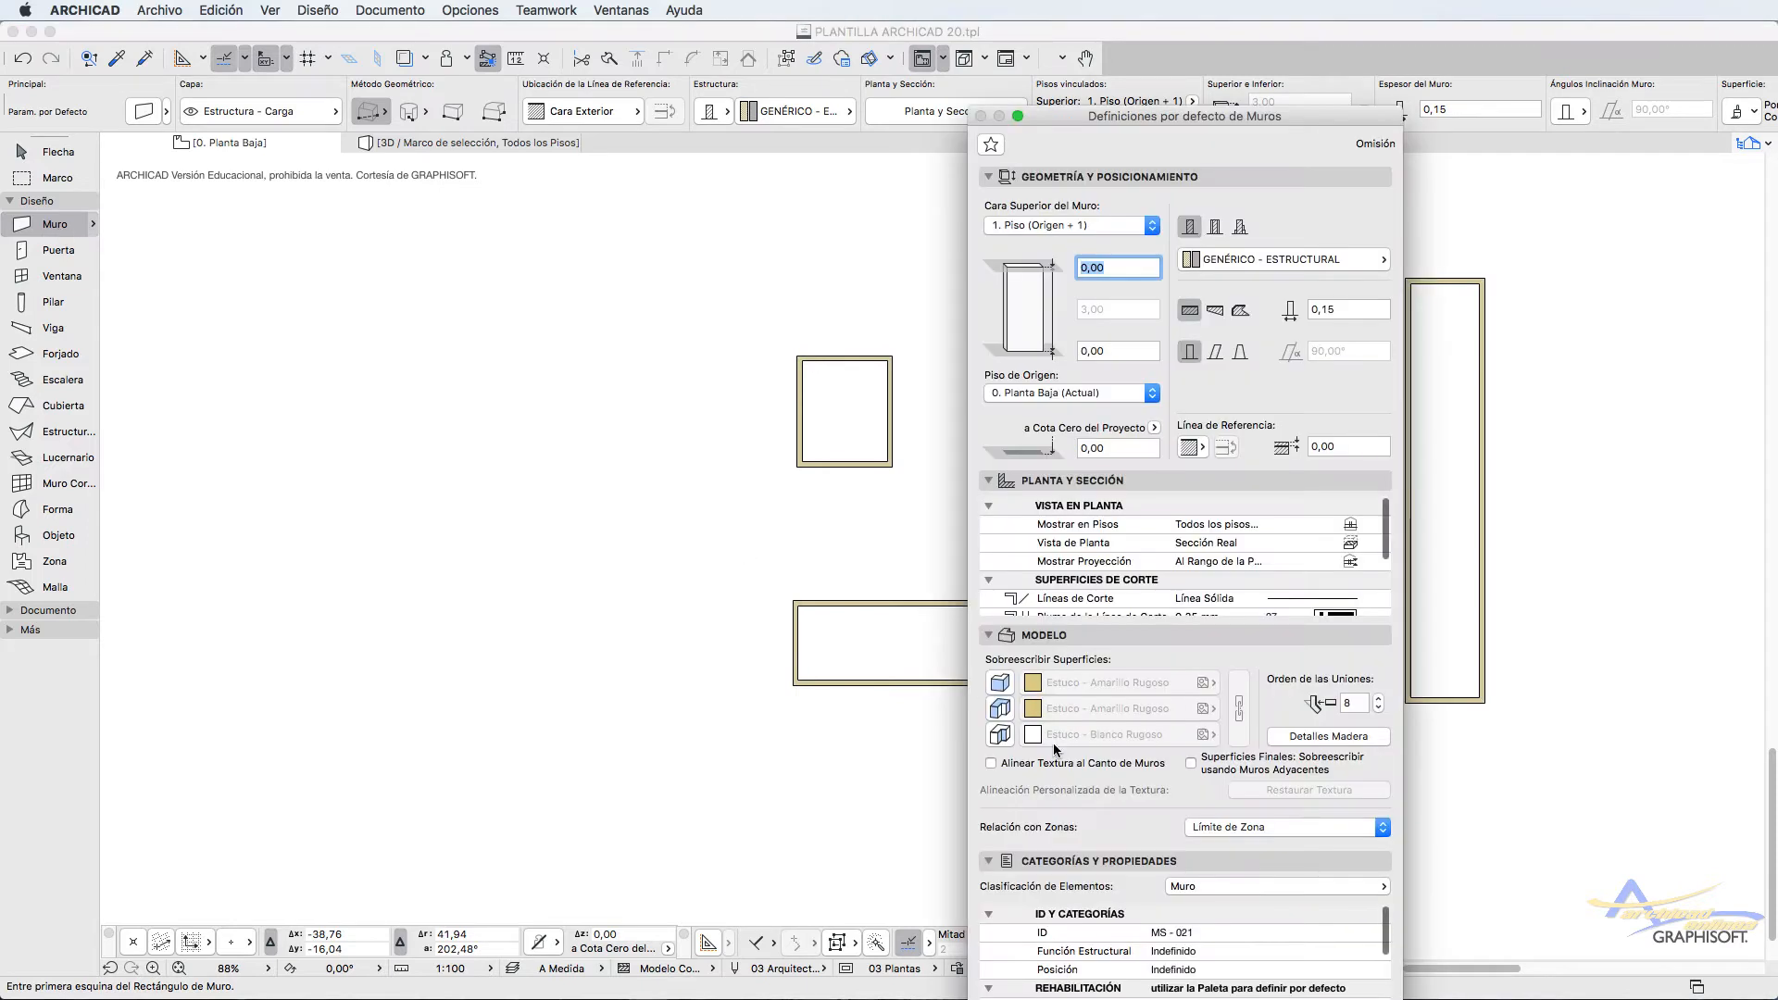
pyautogui.click(990, 861)
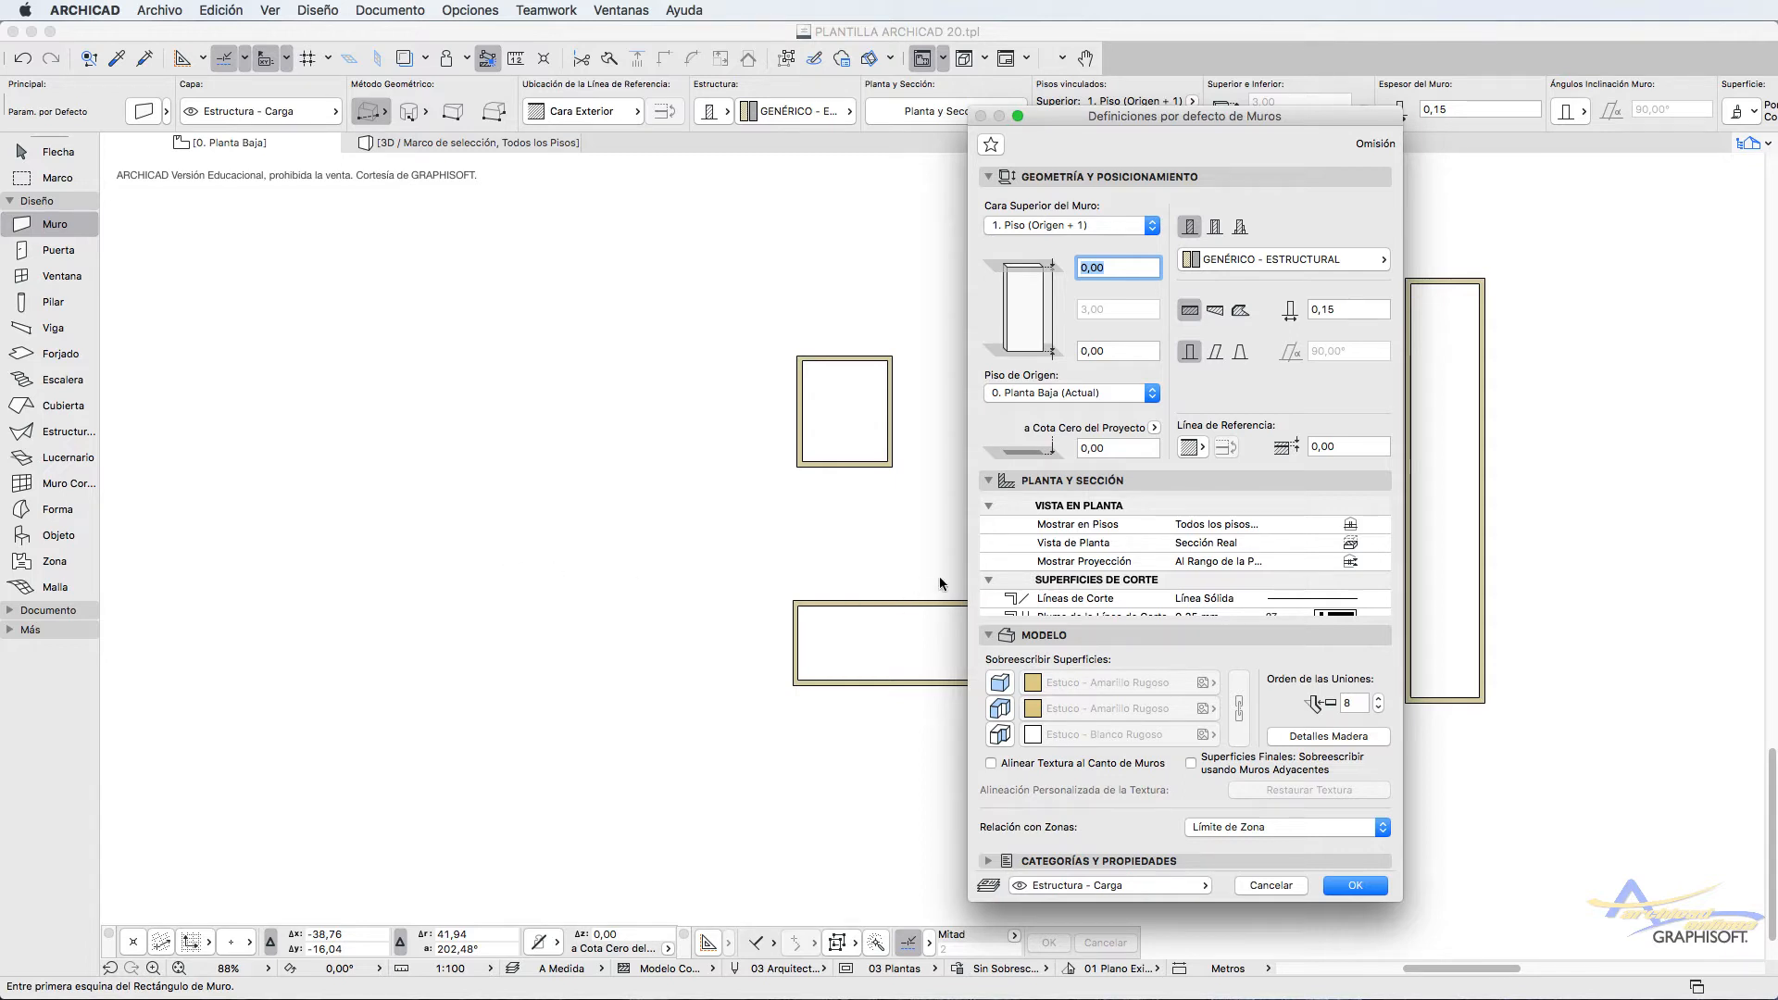
pyautogui.click(1358, 891)
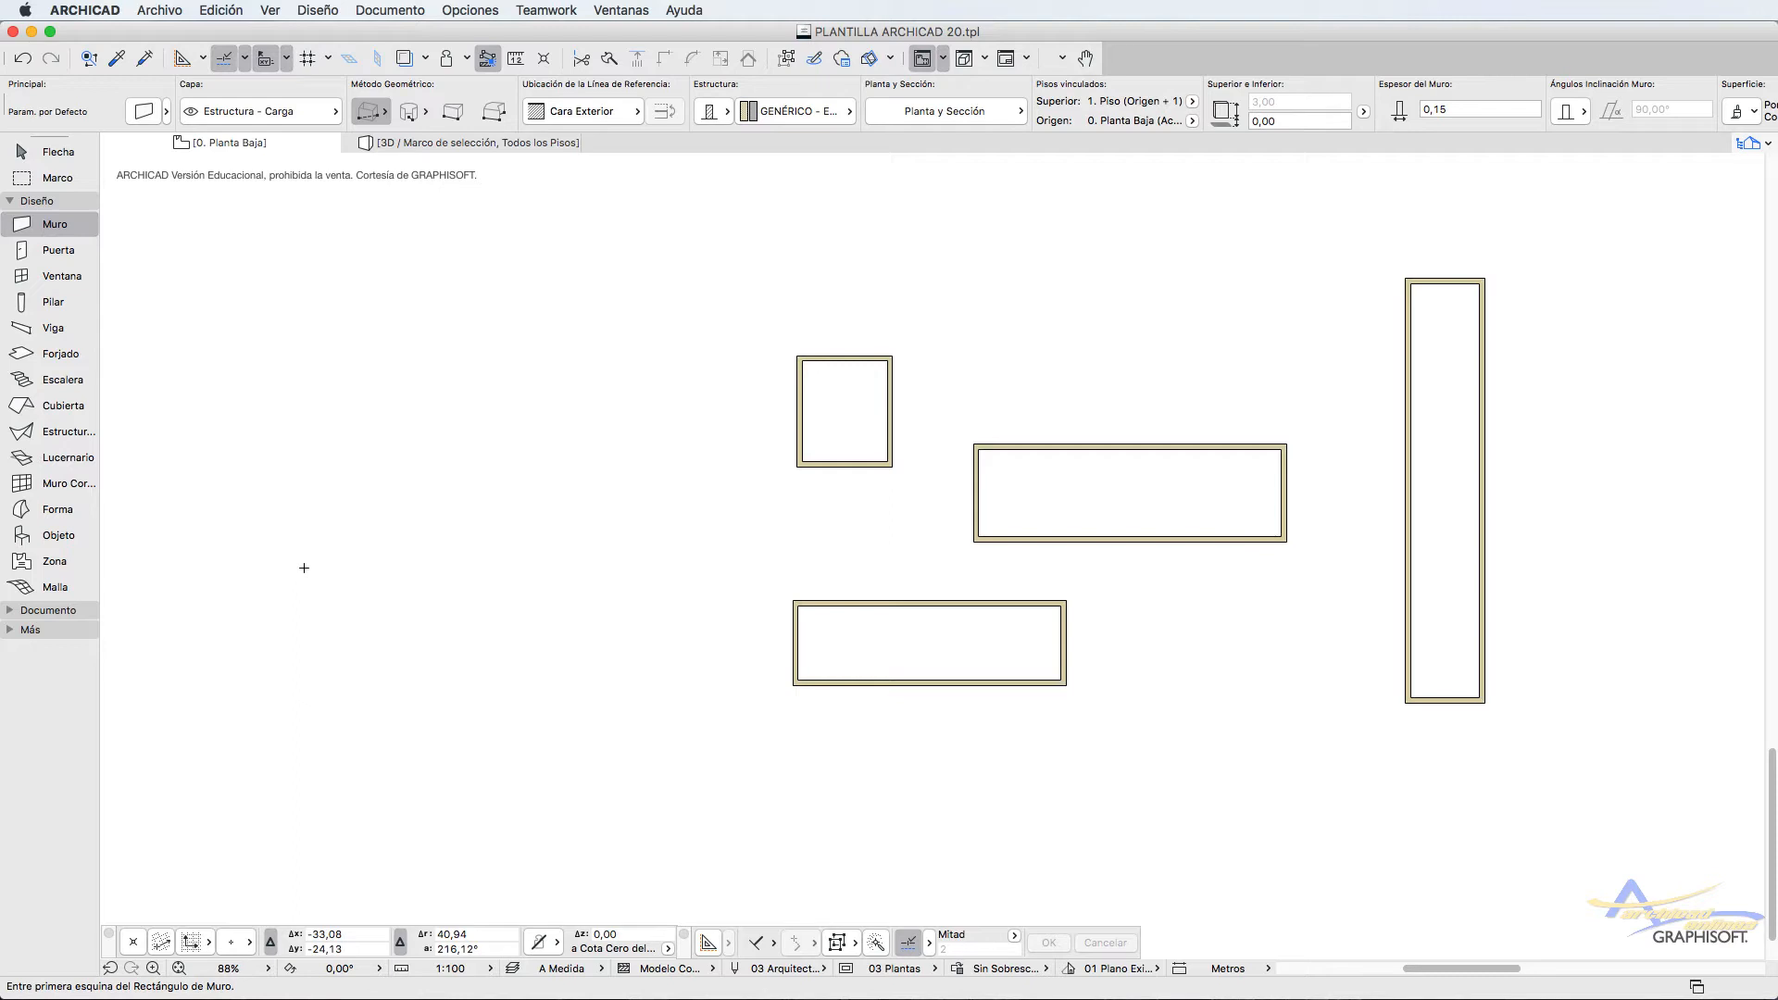
# Examine the wall default settings and the full range of wall options in the Info Box without changing any value
pyautogui.doubleClick(62, 228)
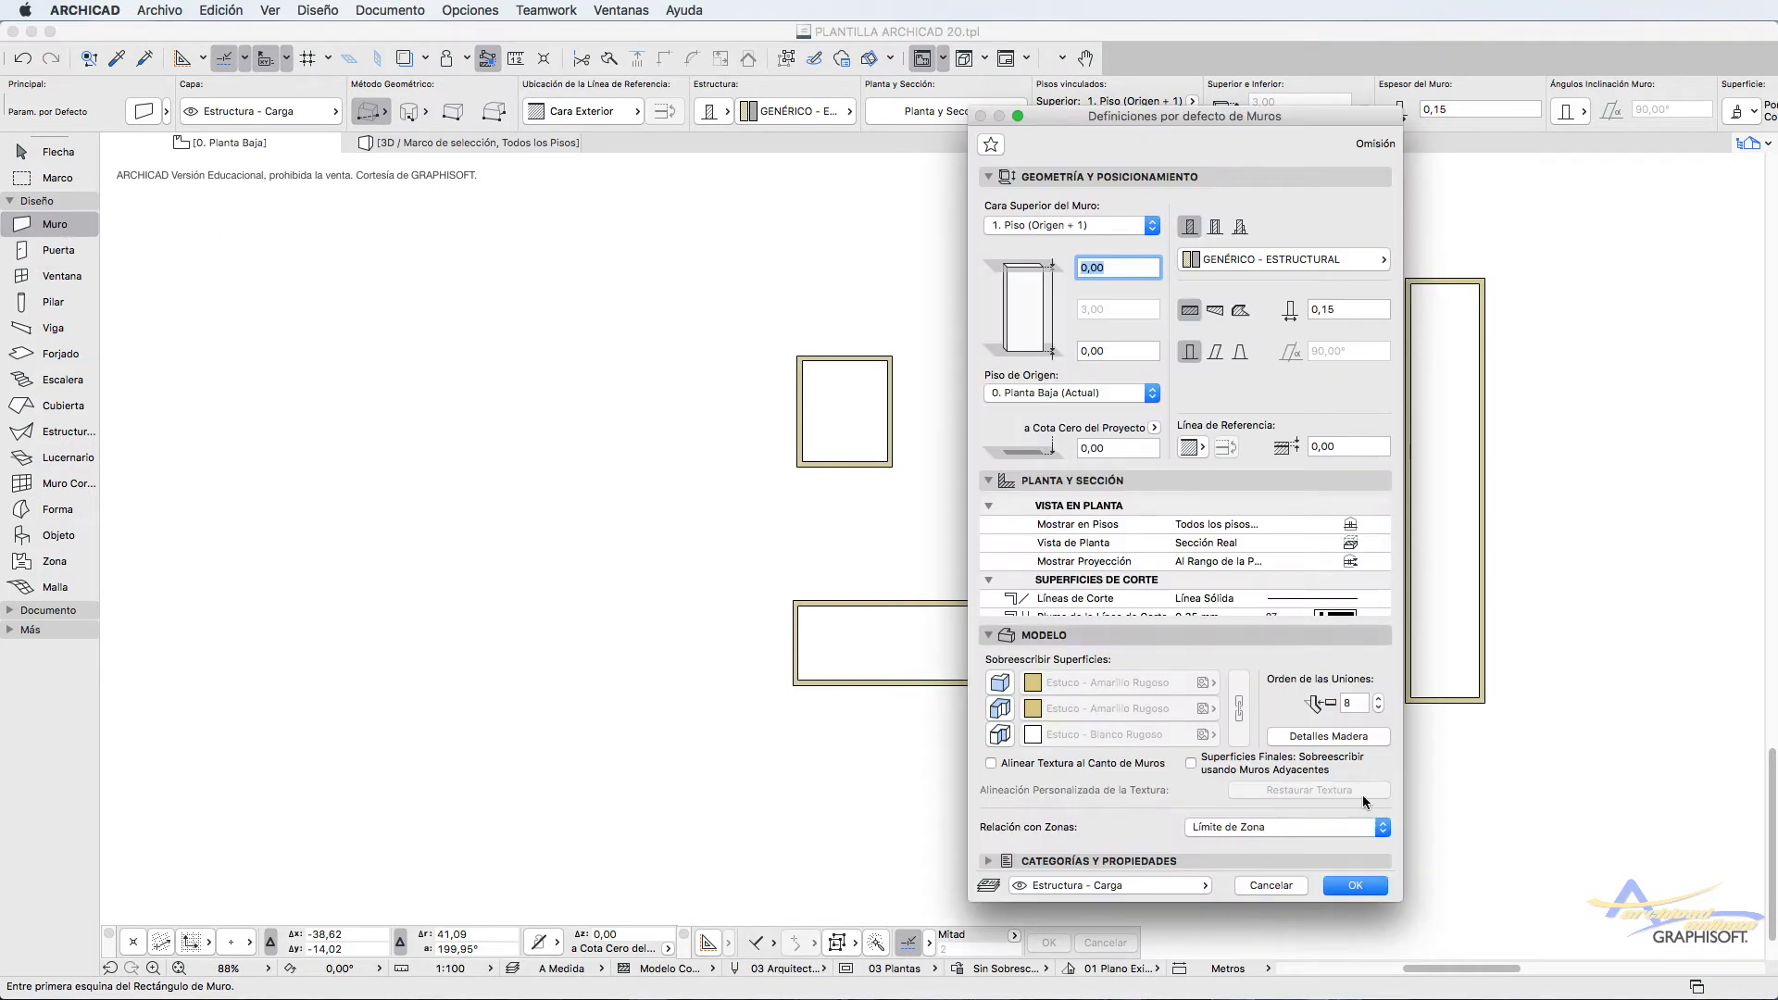
pyautogui.click(1281, 885)
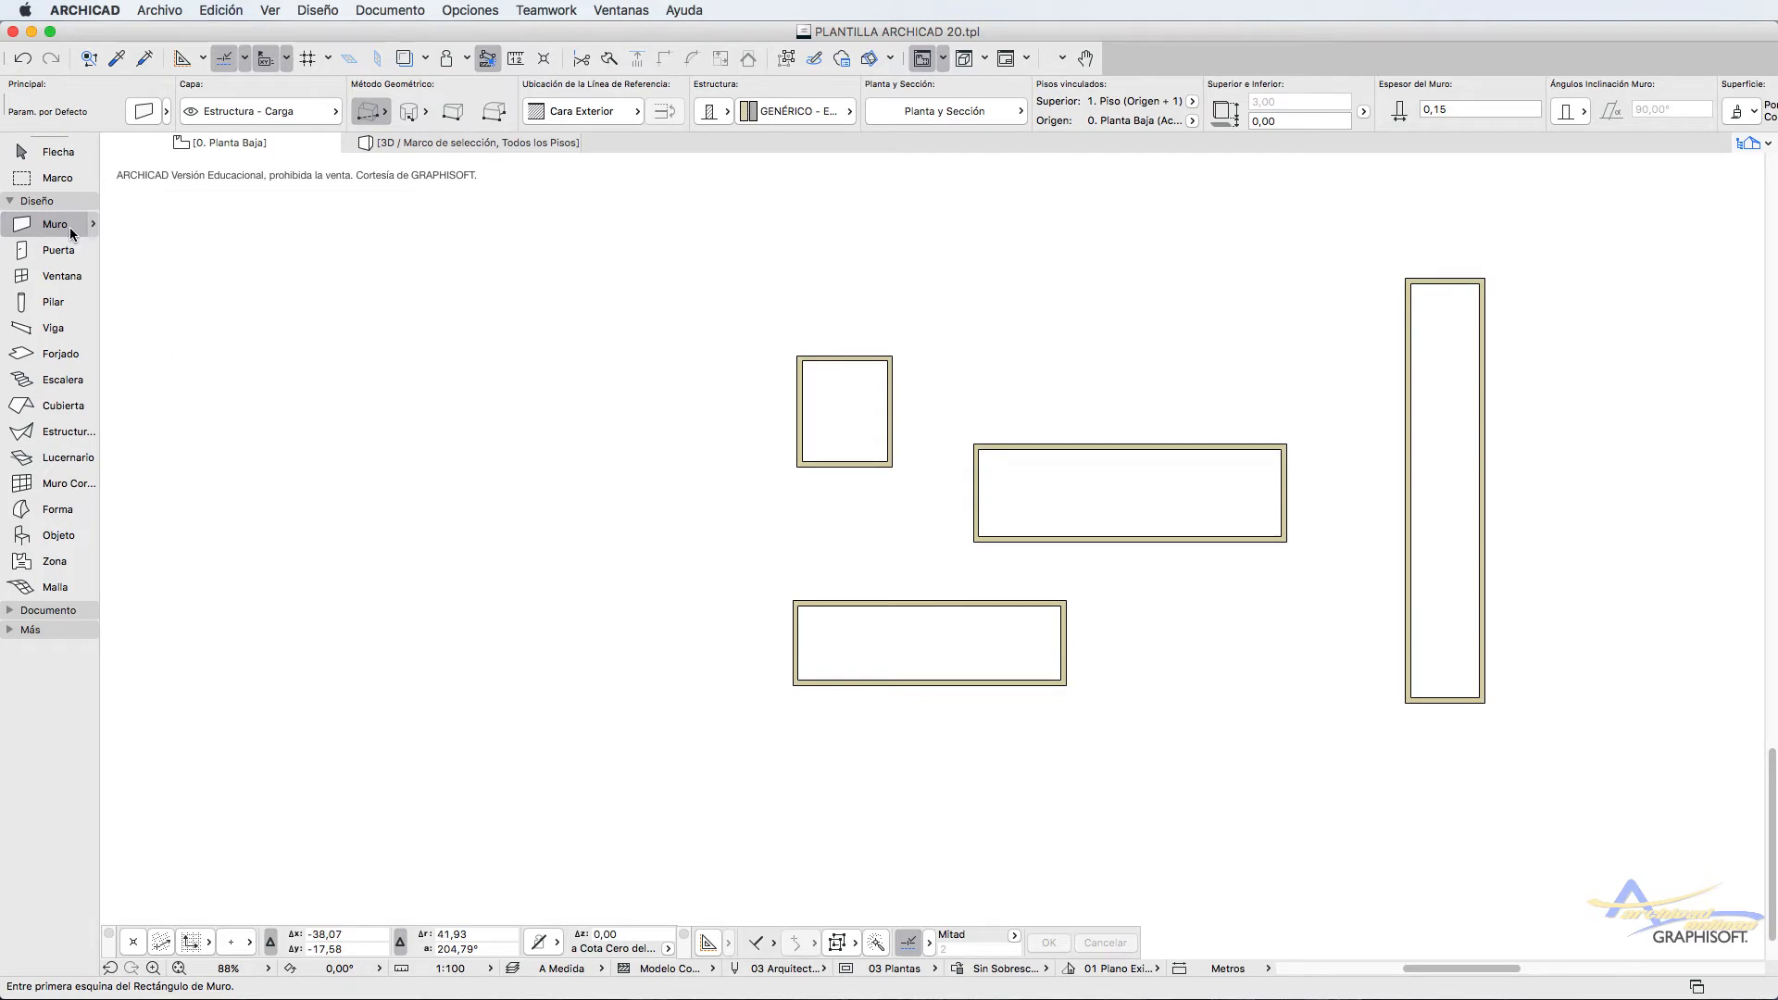
pyautogui.hscroll(5, 275, 113)
pyautogui.hscroll(3, 276, 113)
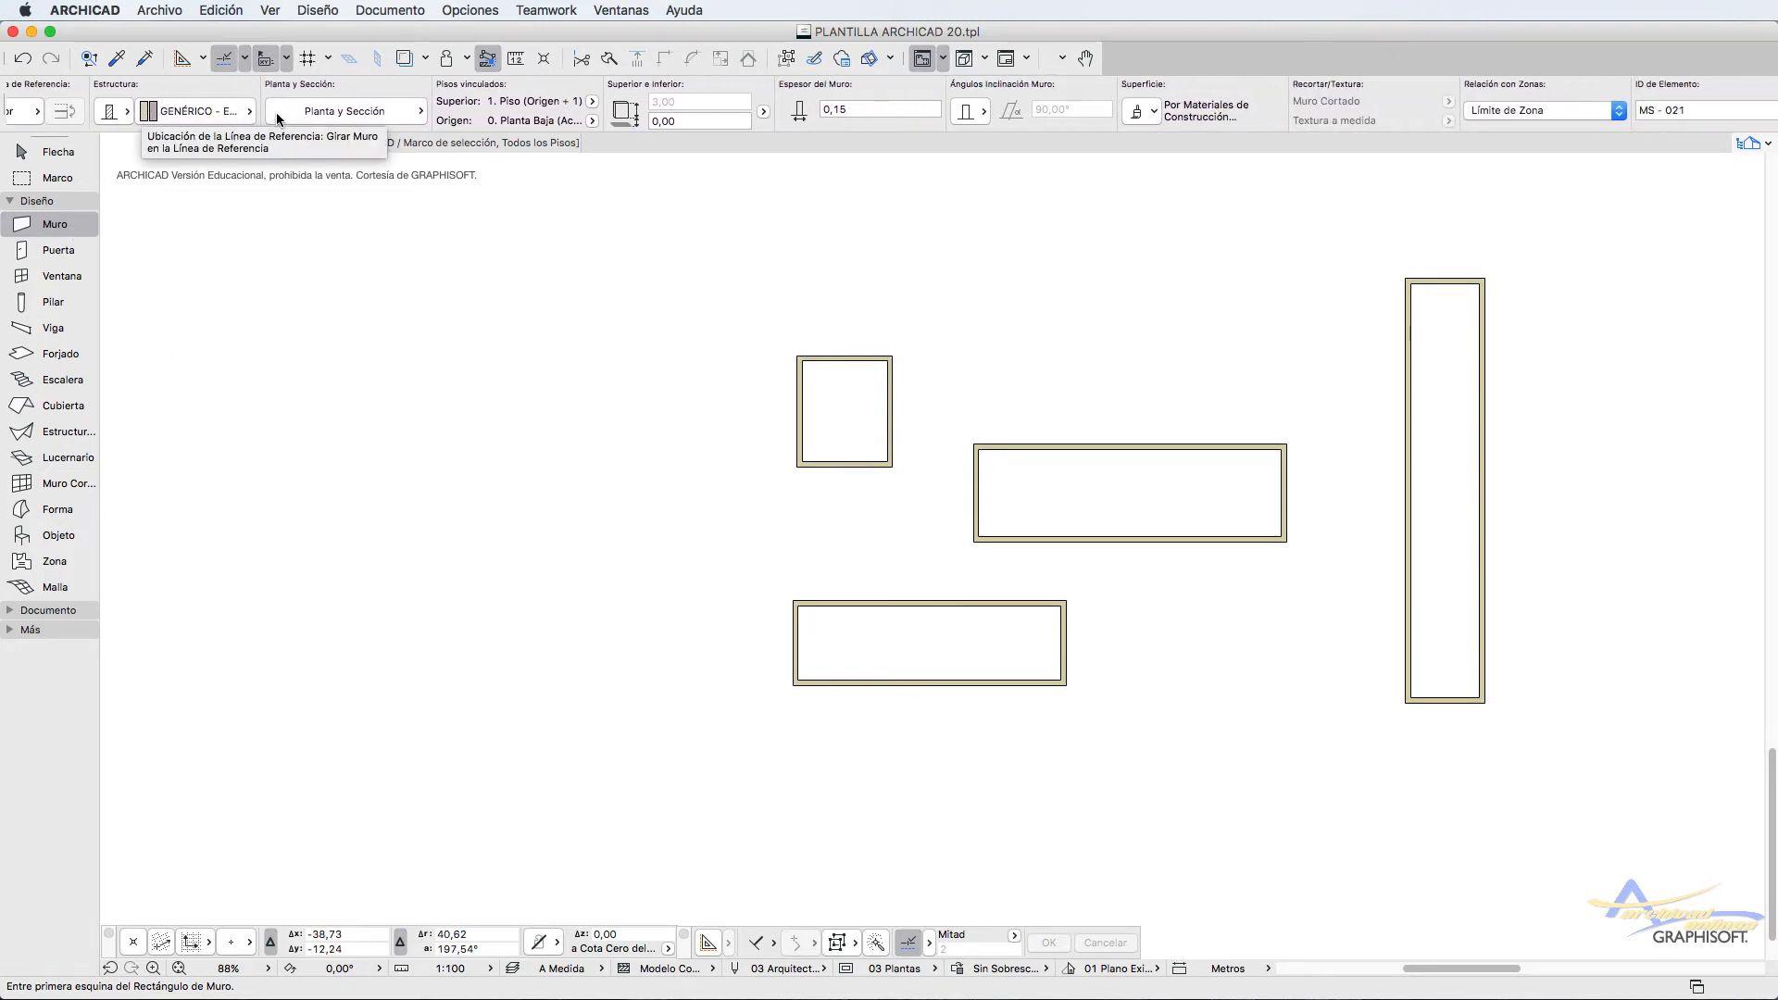
pyautogui.hscroll(-8, 276, 113)
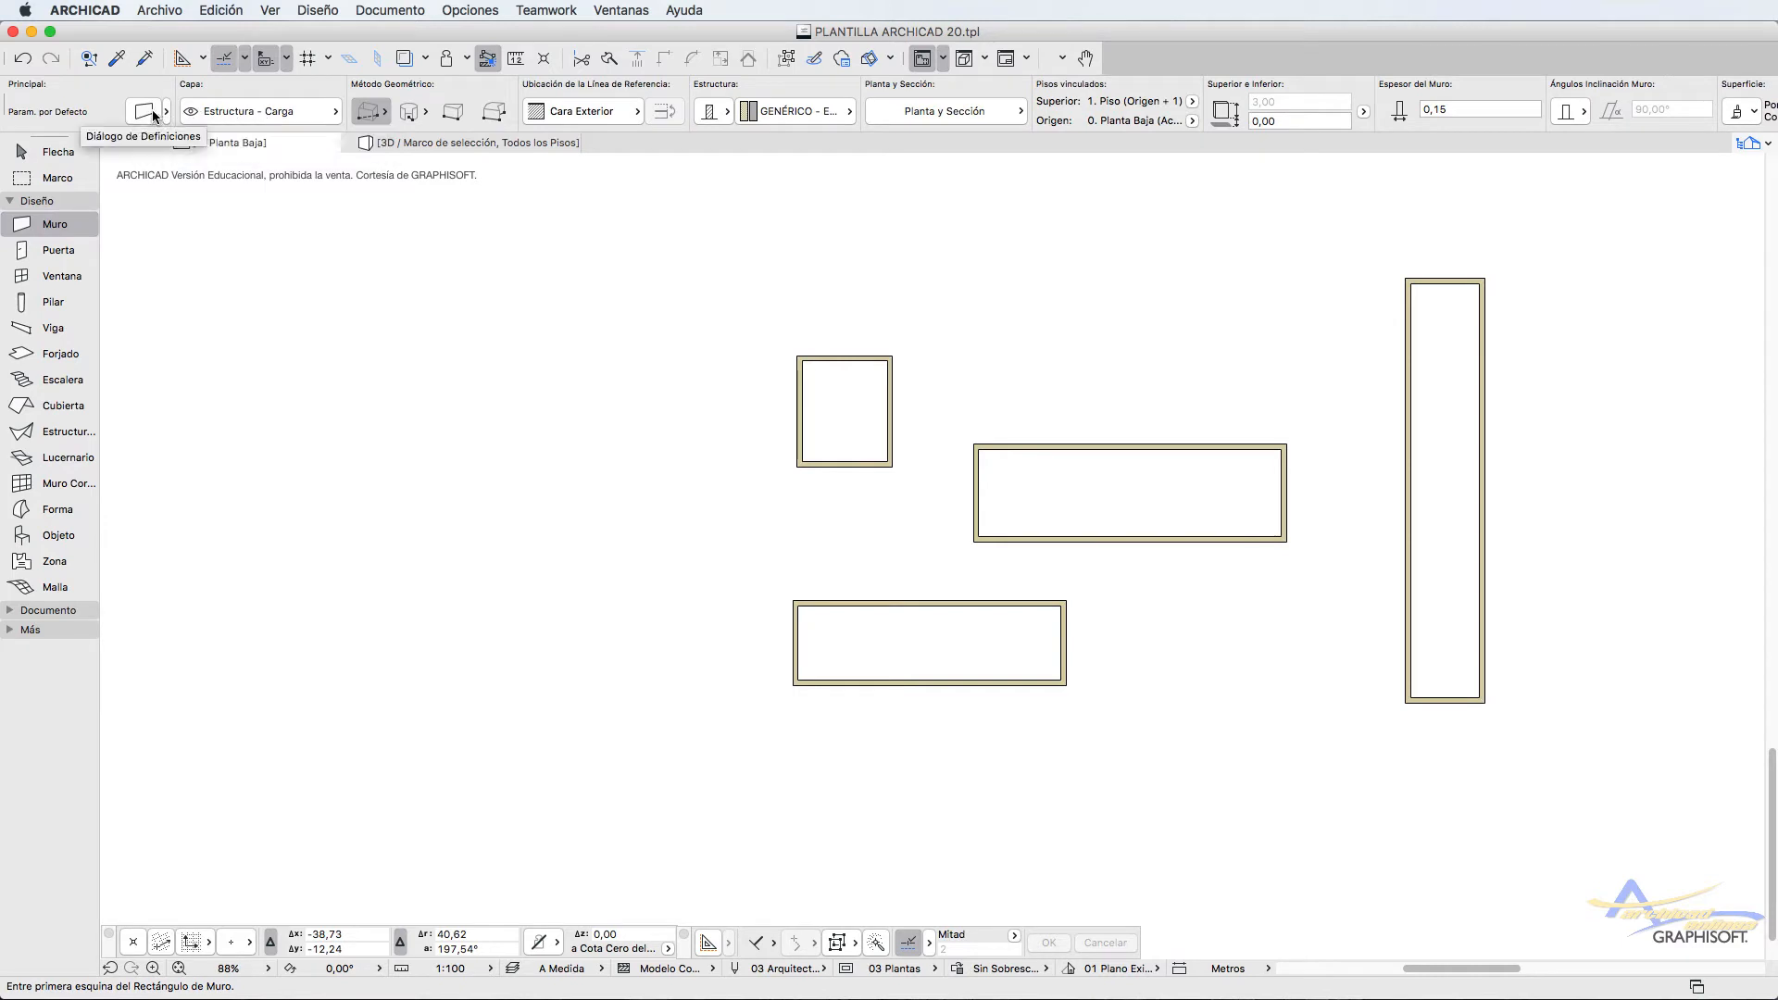
pyautogui.click(148, 111)
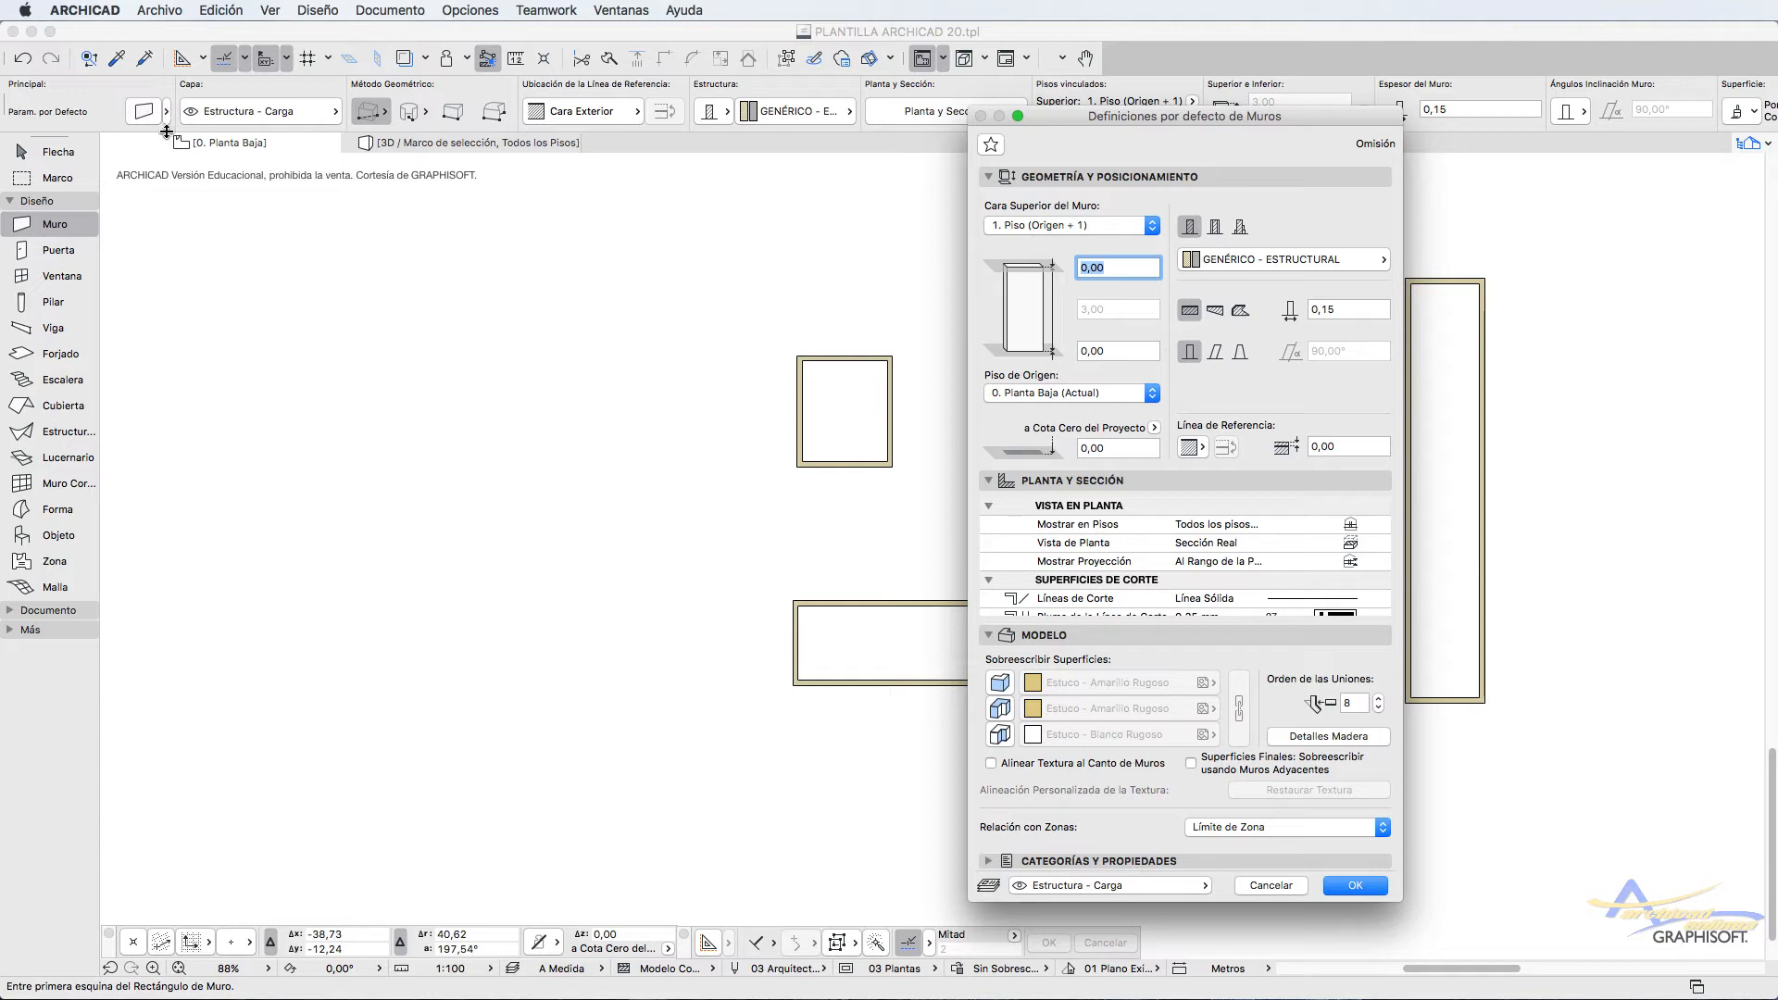
pyautogui.click(1359, 887)
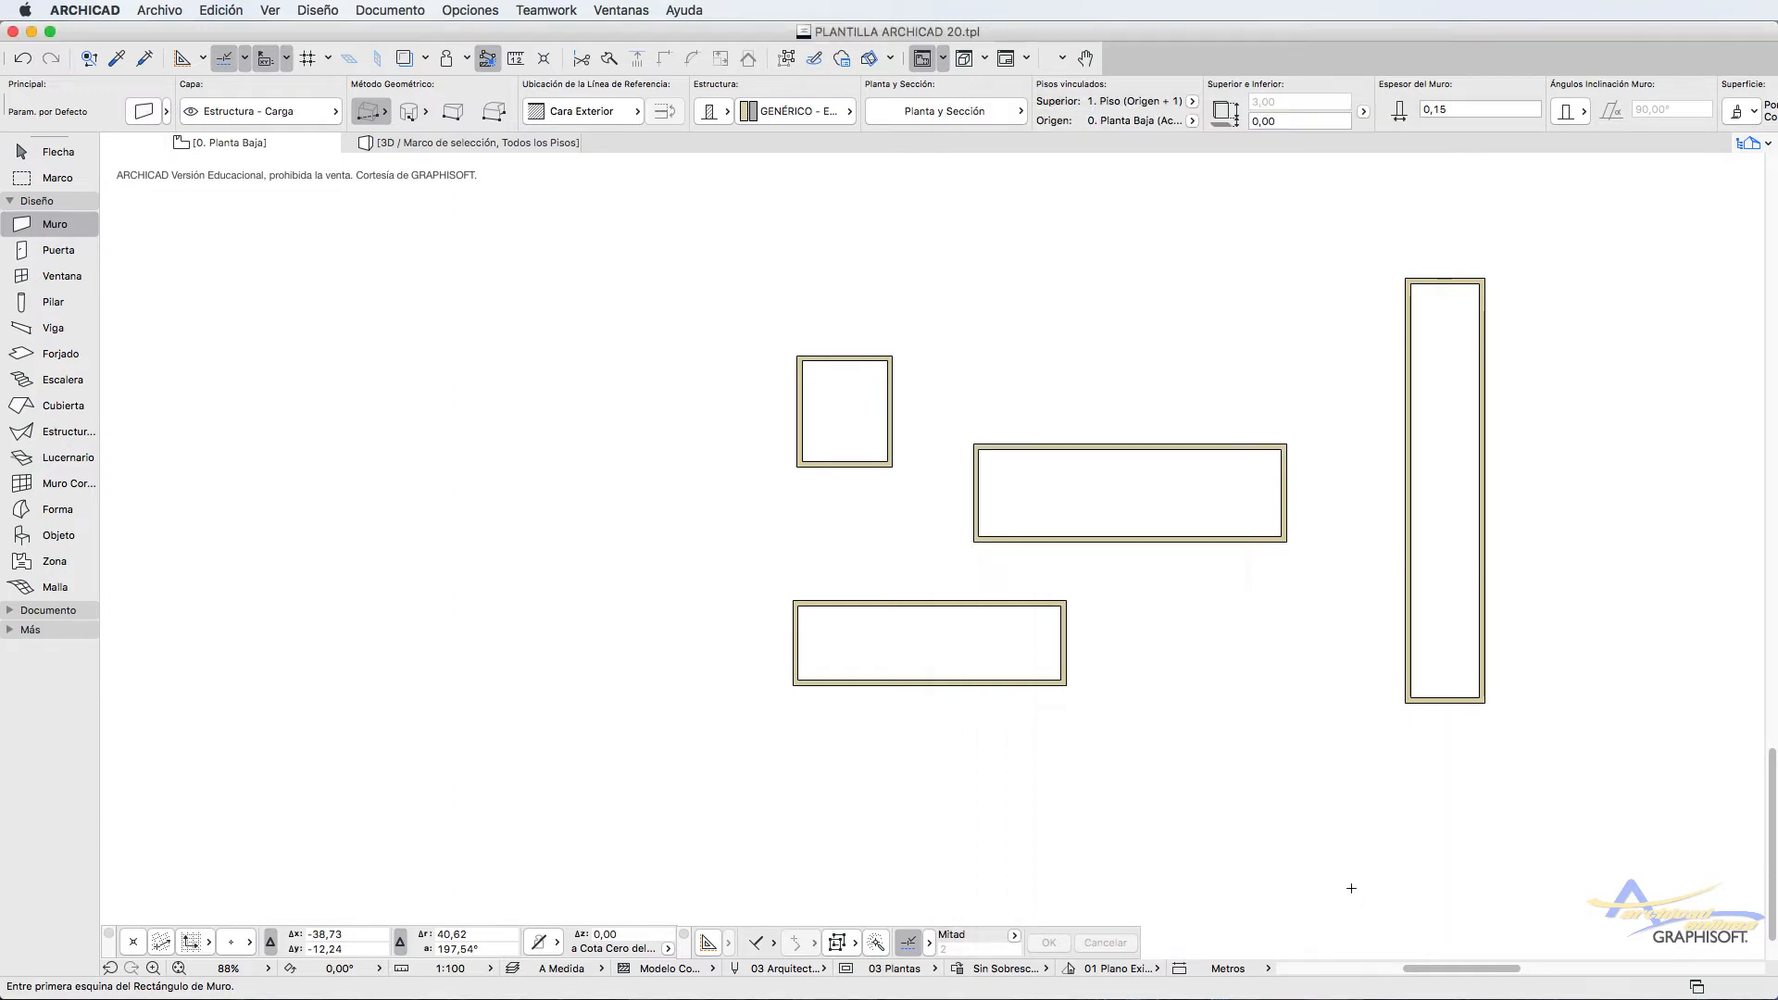
# Activate the Door tool, collapse Marca de Cota and Planta y Sección in its default settings, accept them, and review the door's Info Box options
pyautogui.click(56, 252)
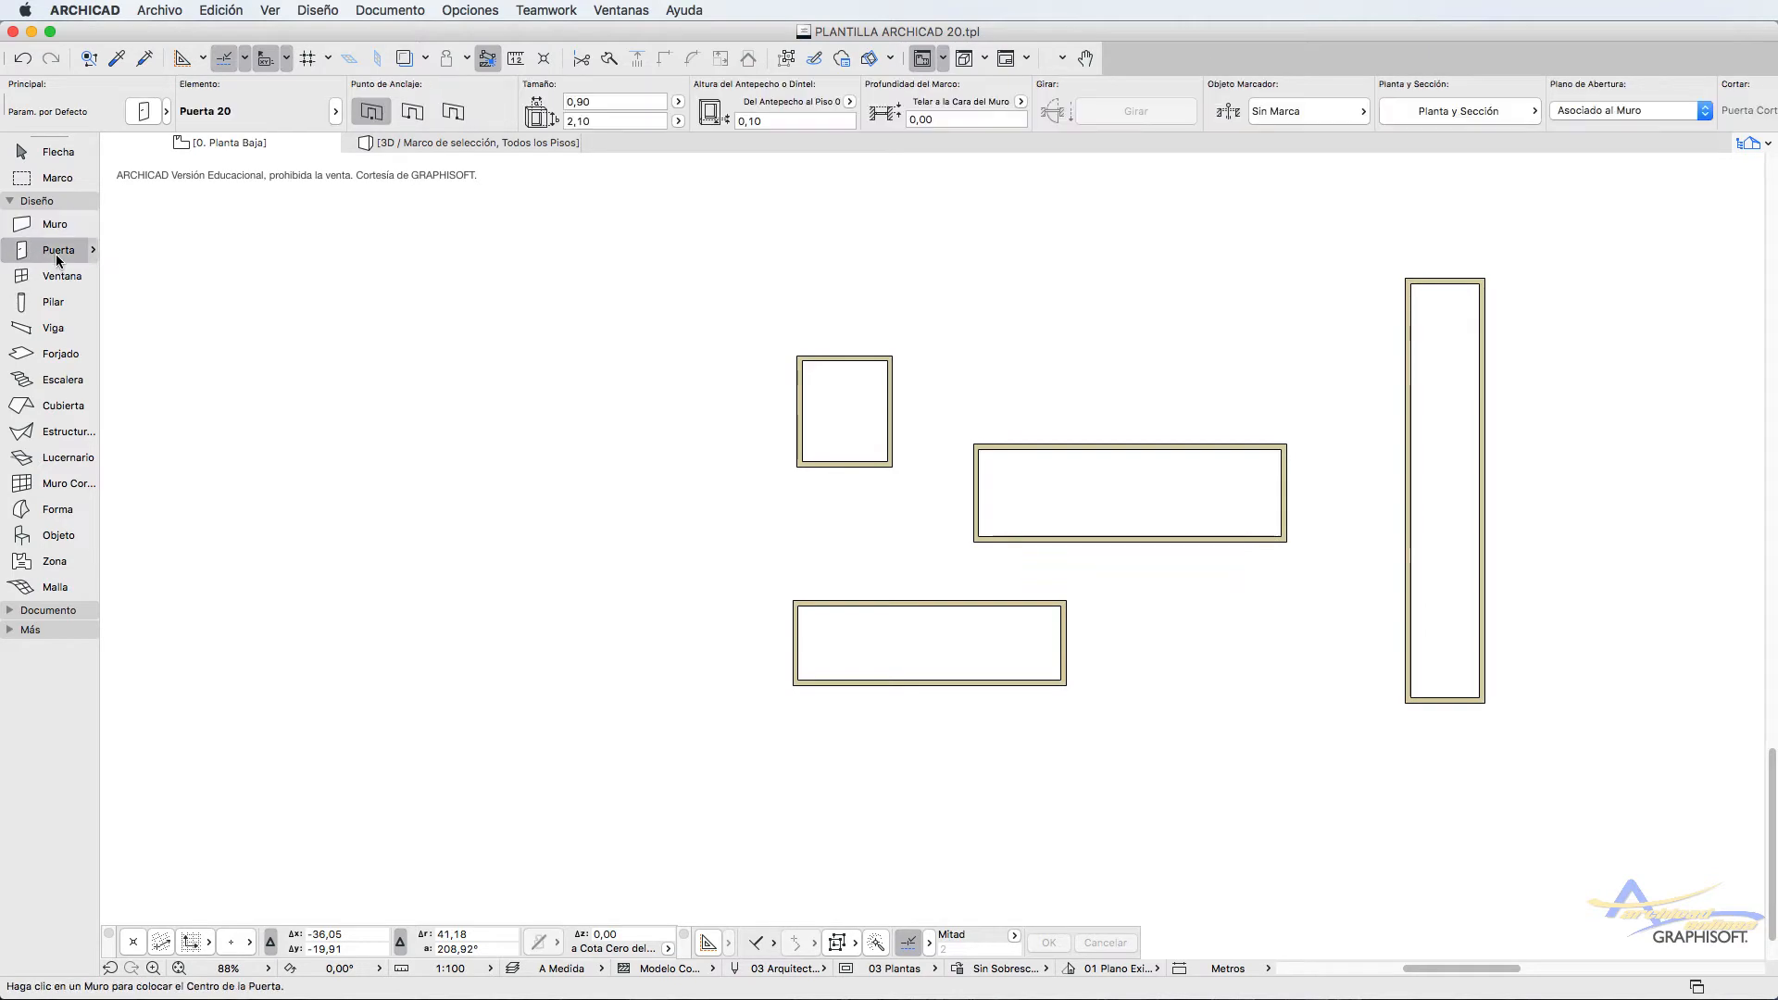
pyautogui.doubleClick(56, 252)
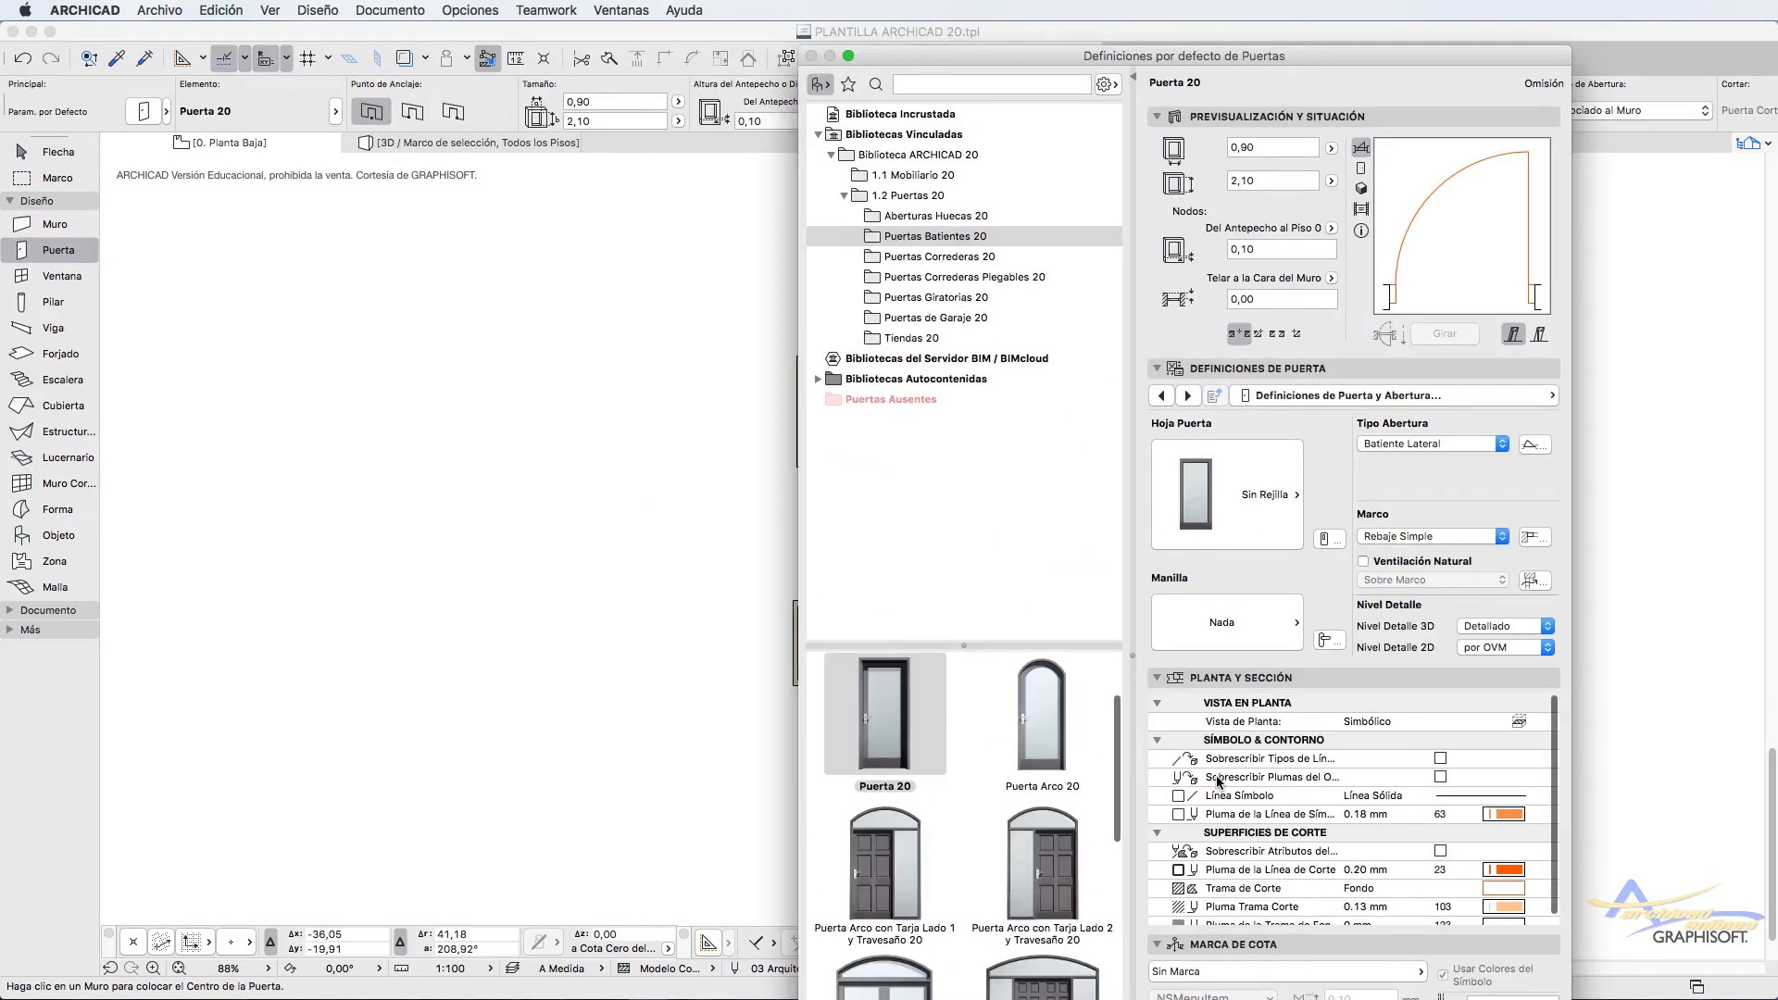
pyautogui.click(1156, 945)
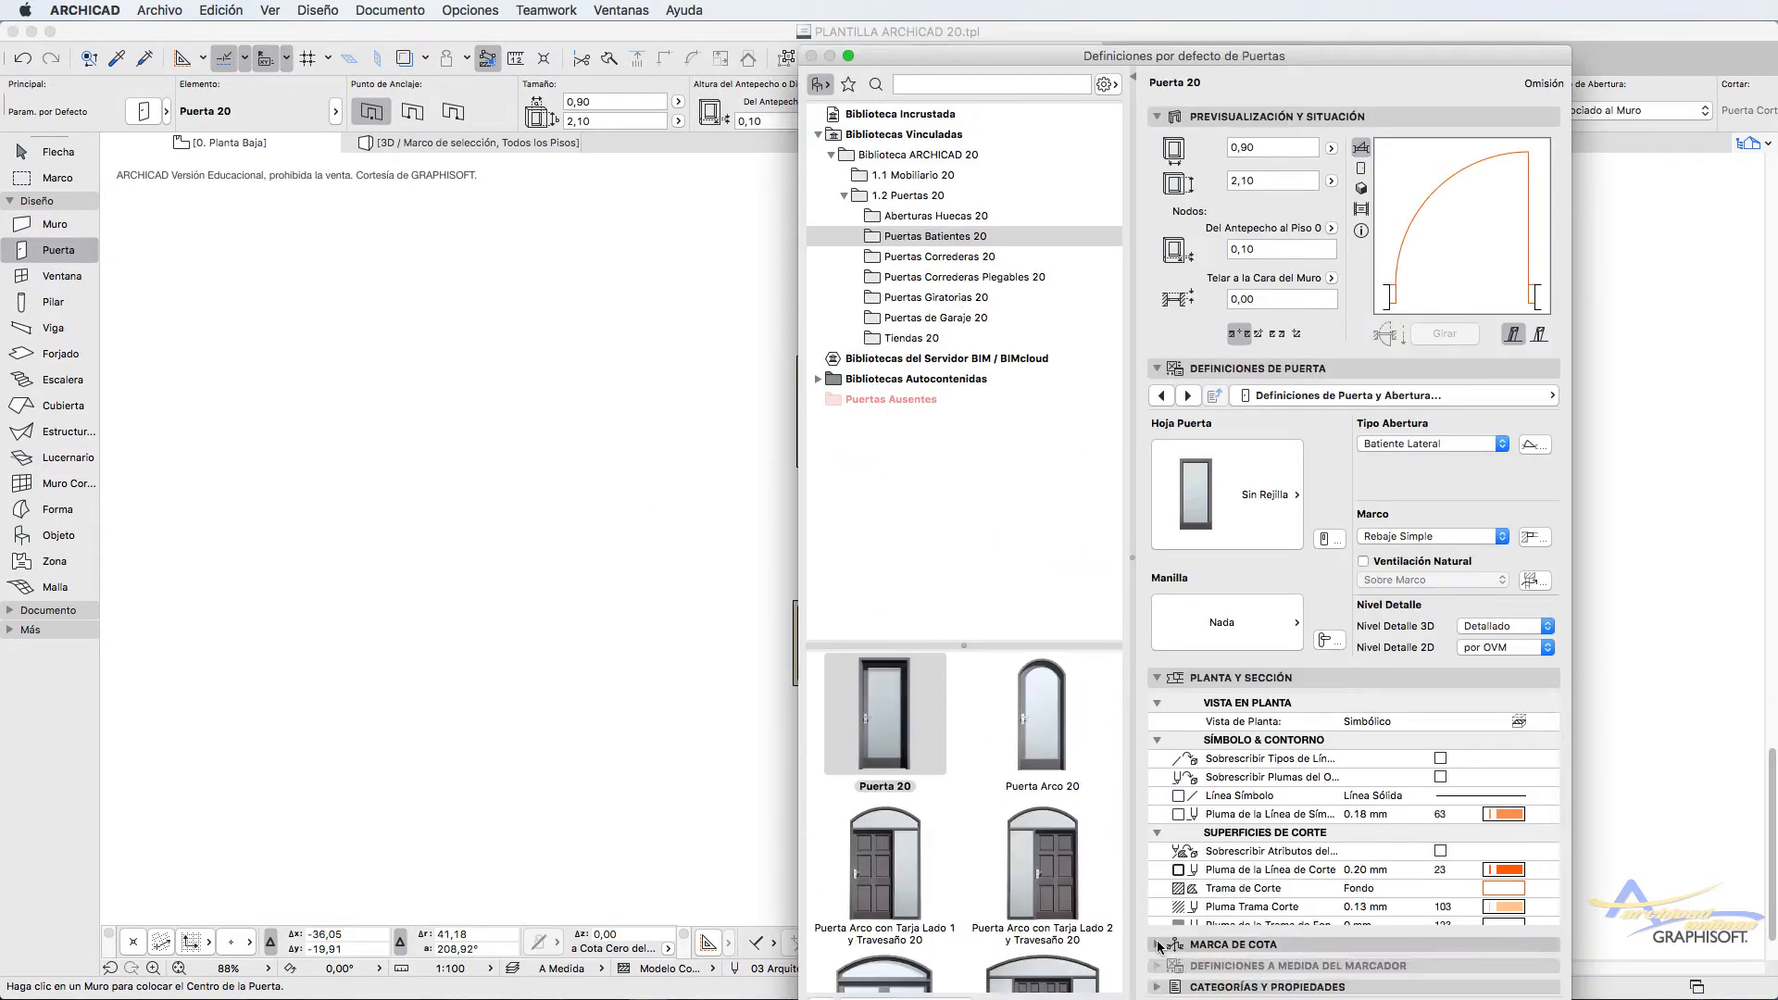
pyautogui.click(1155, 708)
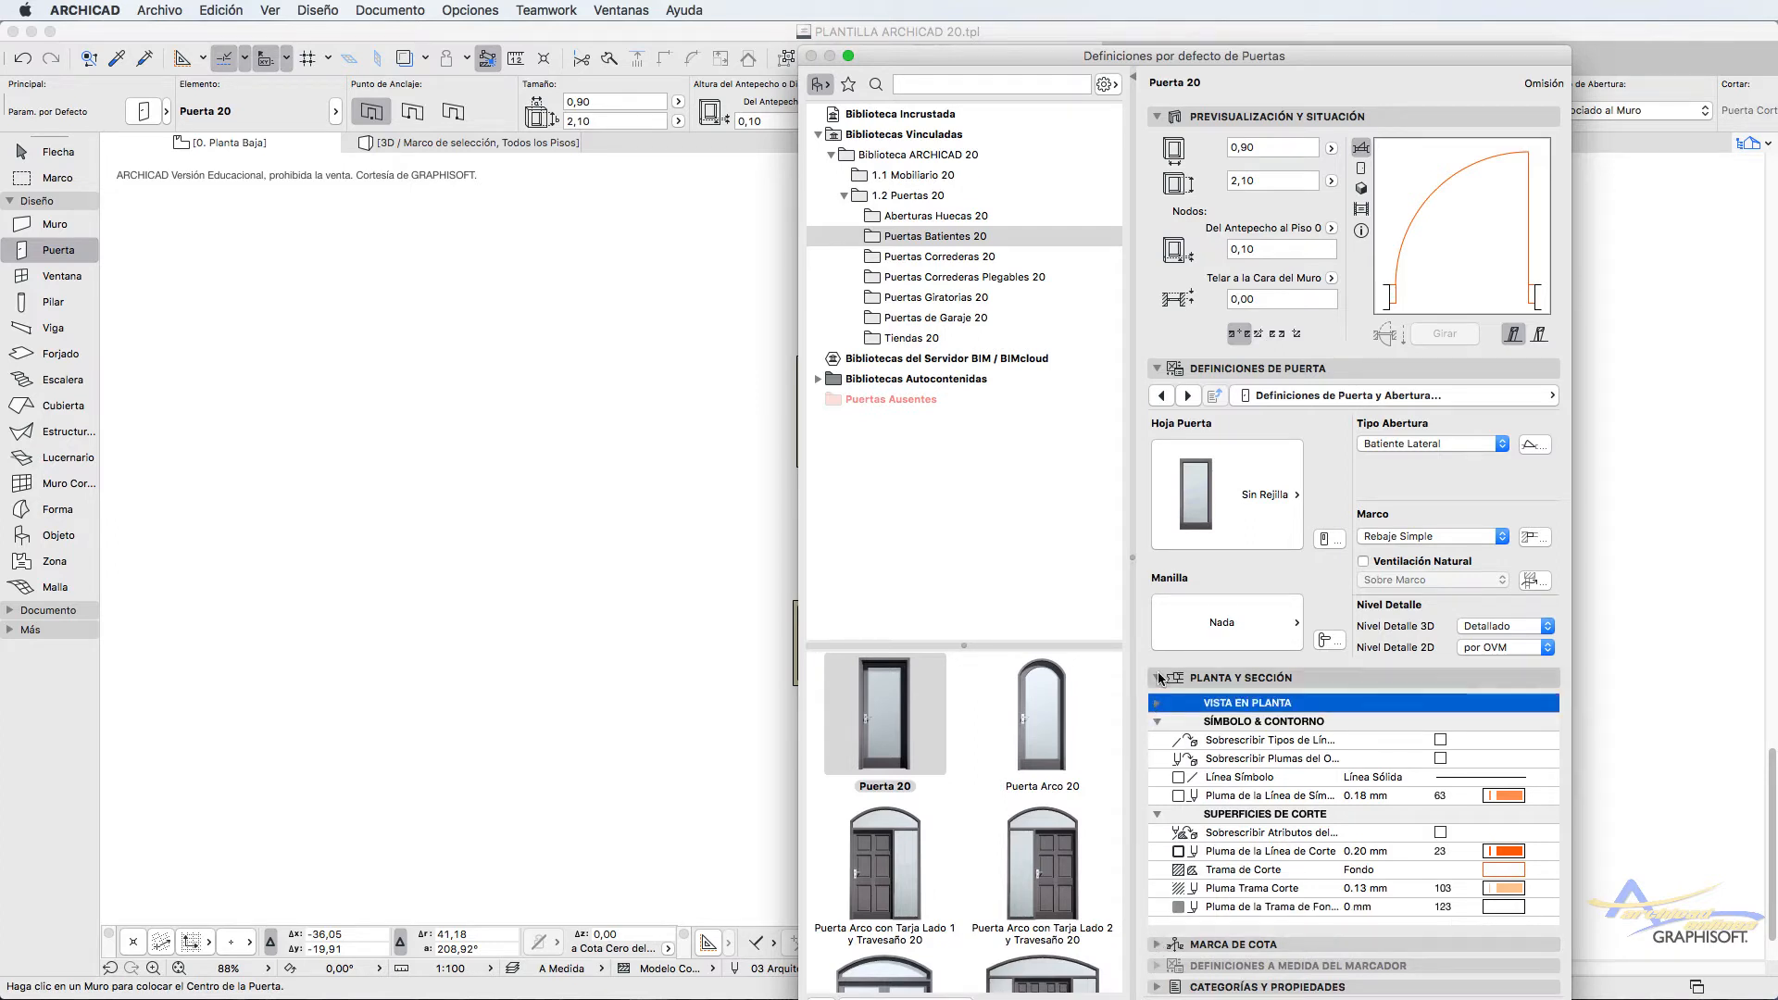
pyautogui.click(1155, 678)
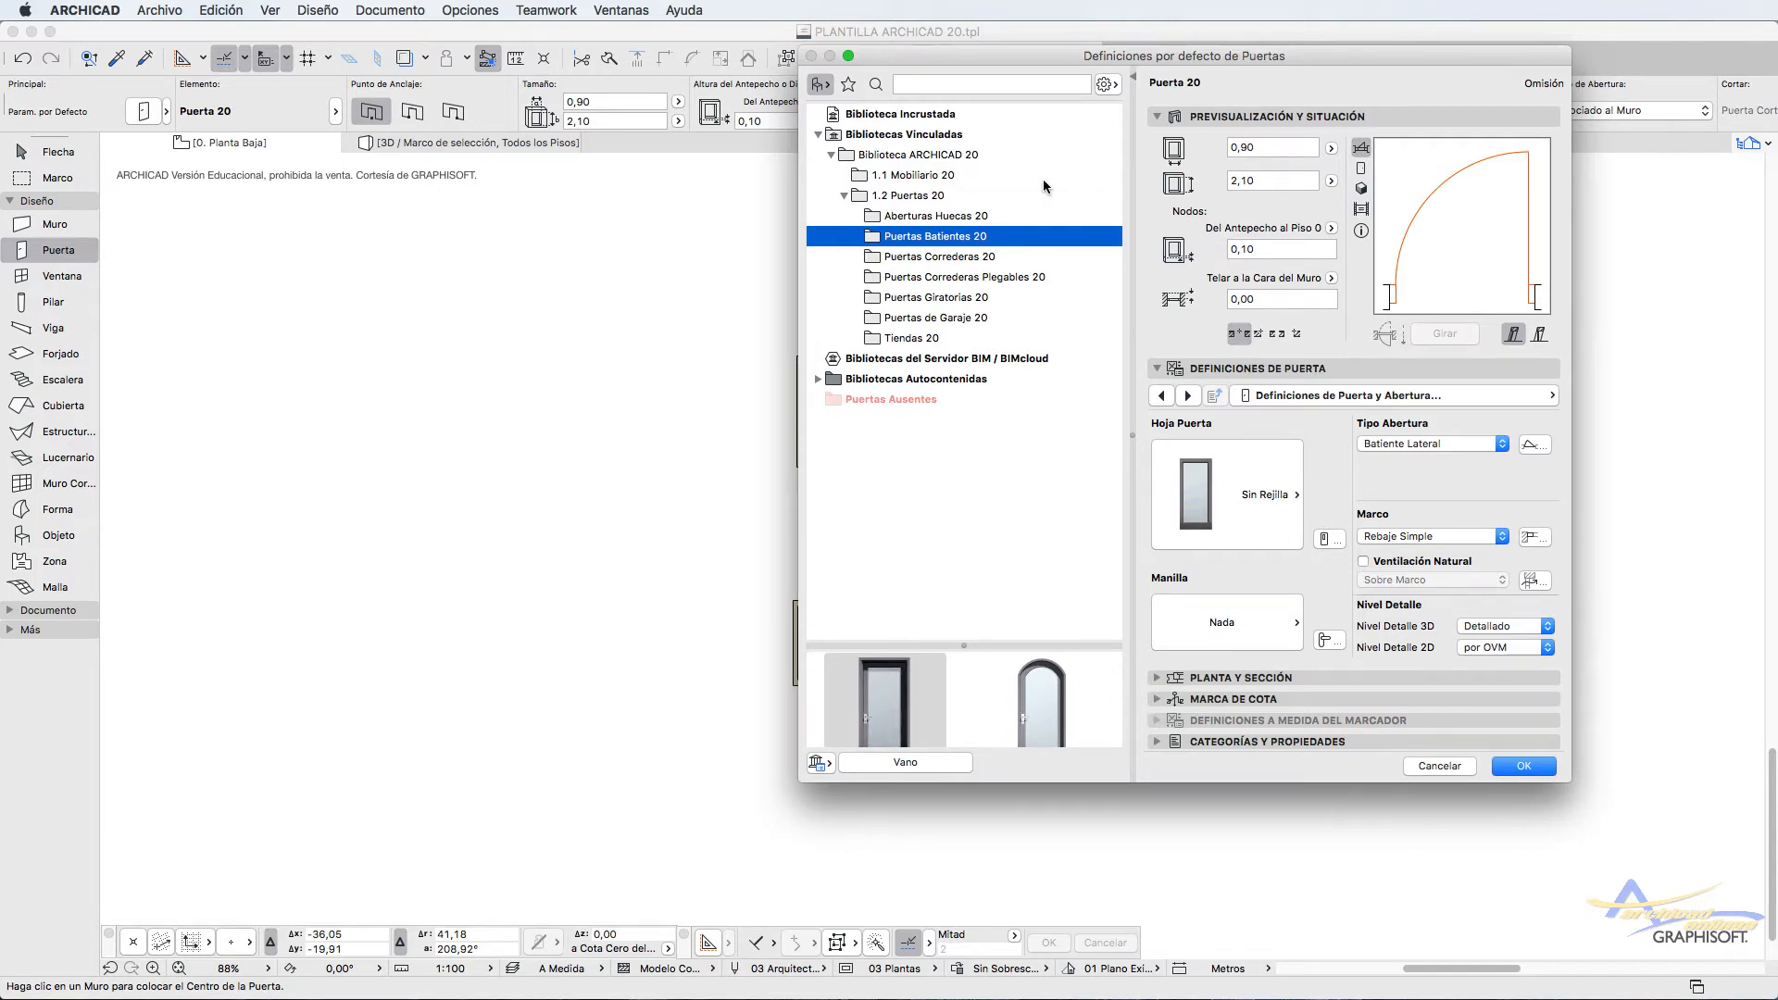
pyautogui.moveTo(952, 56); pyautogui.dragTo(928, 187)
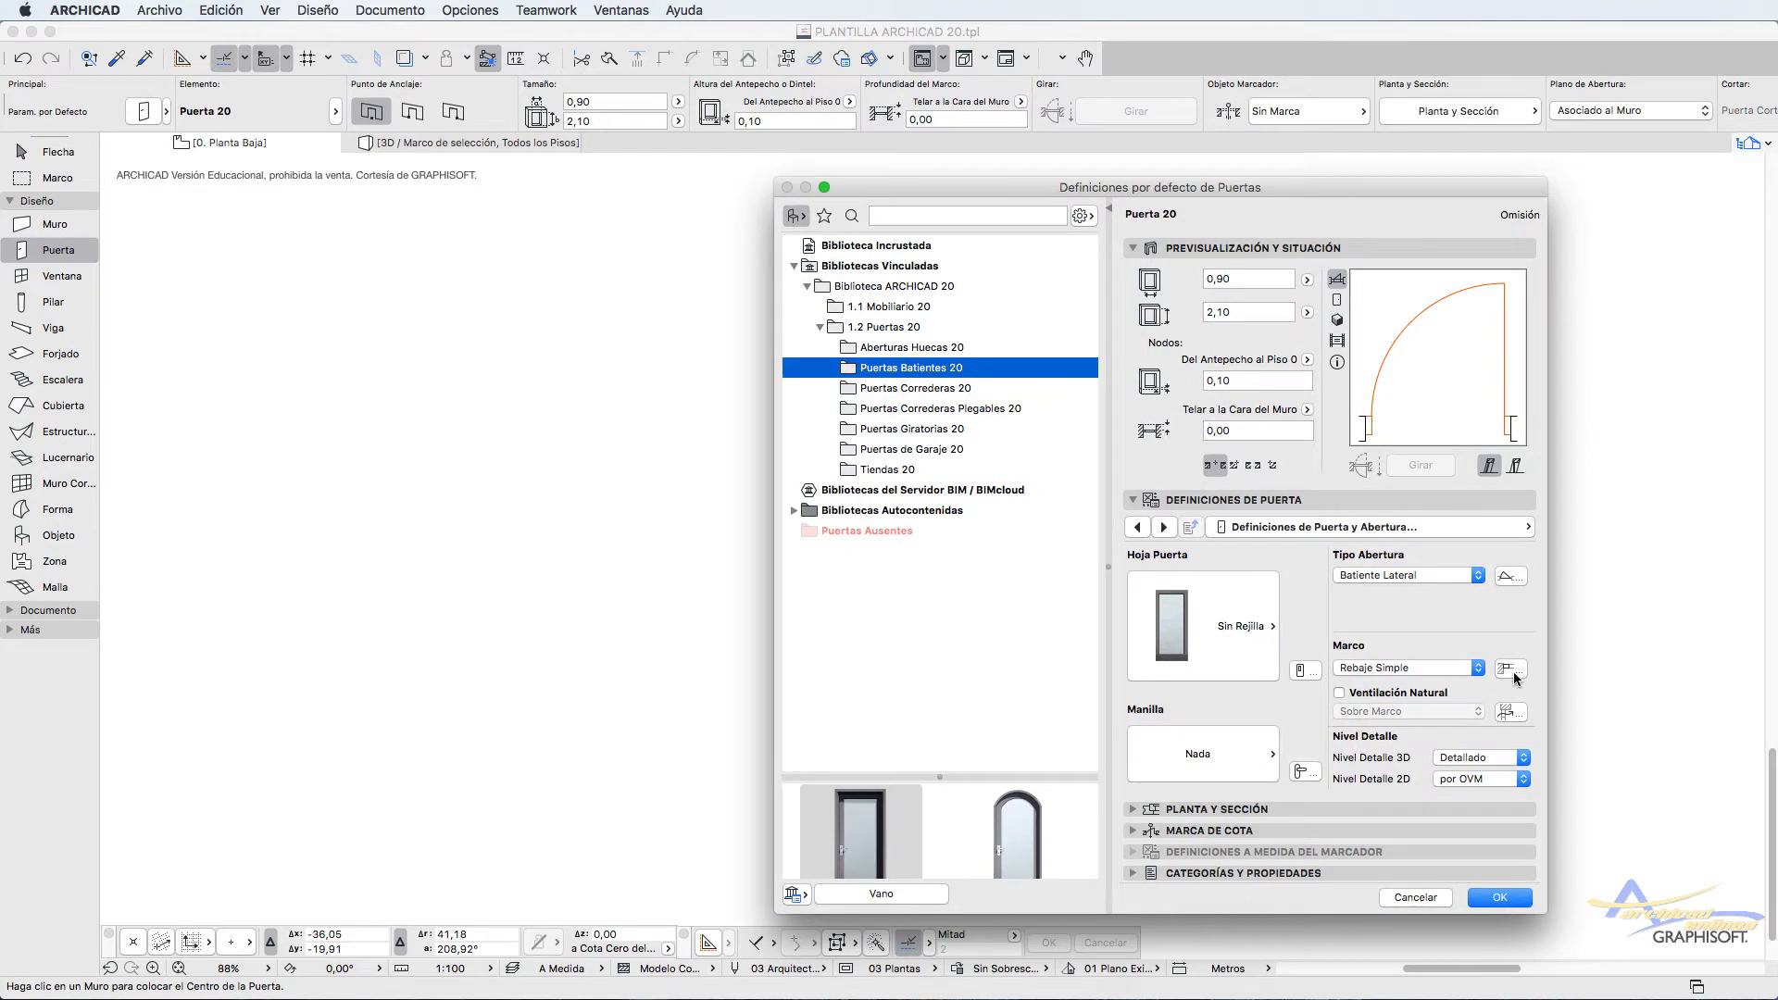
pyautogui.click(1500, 899)
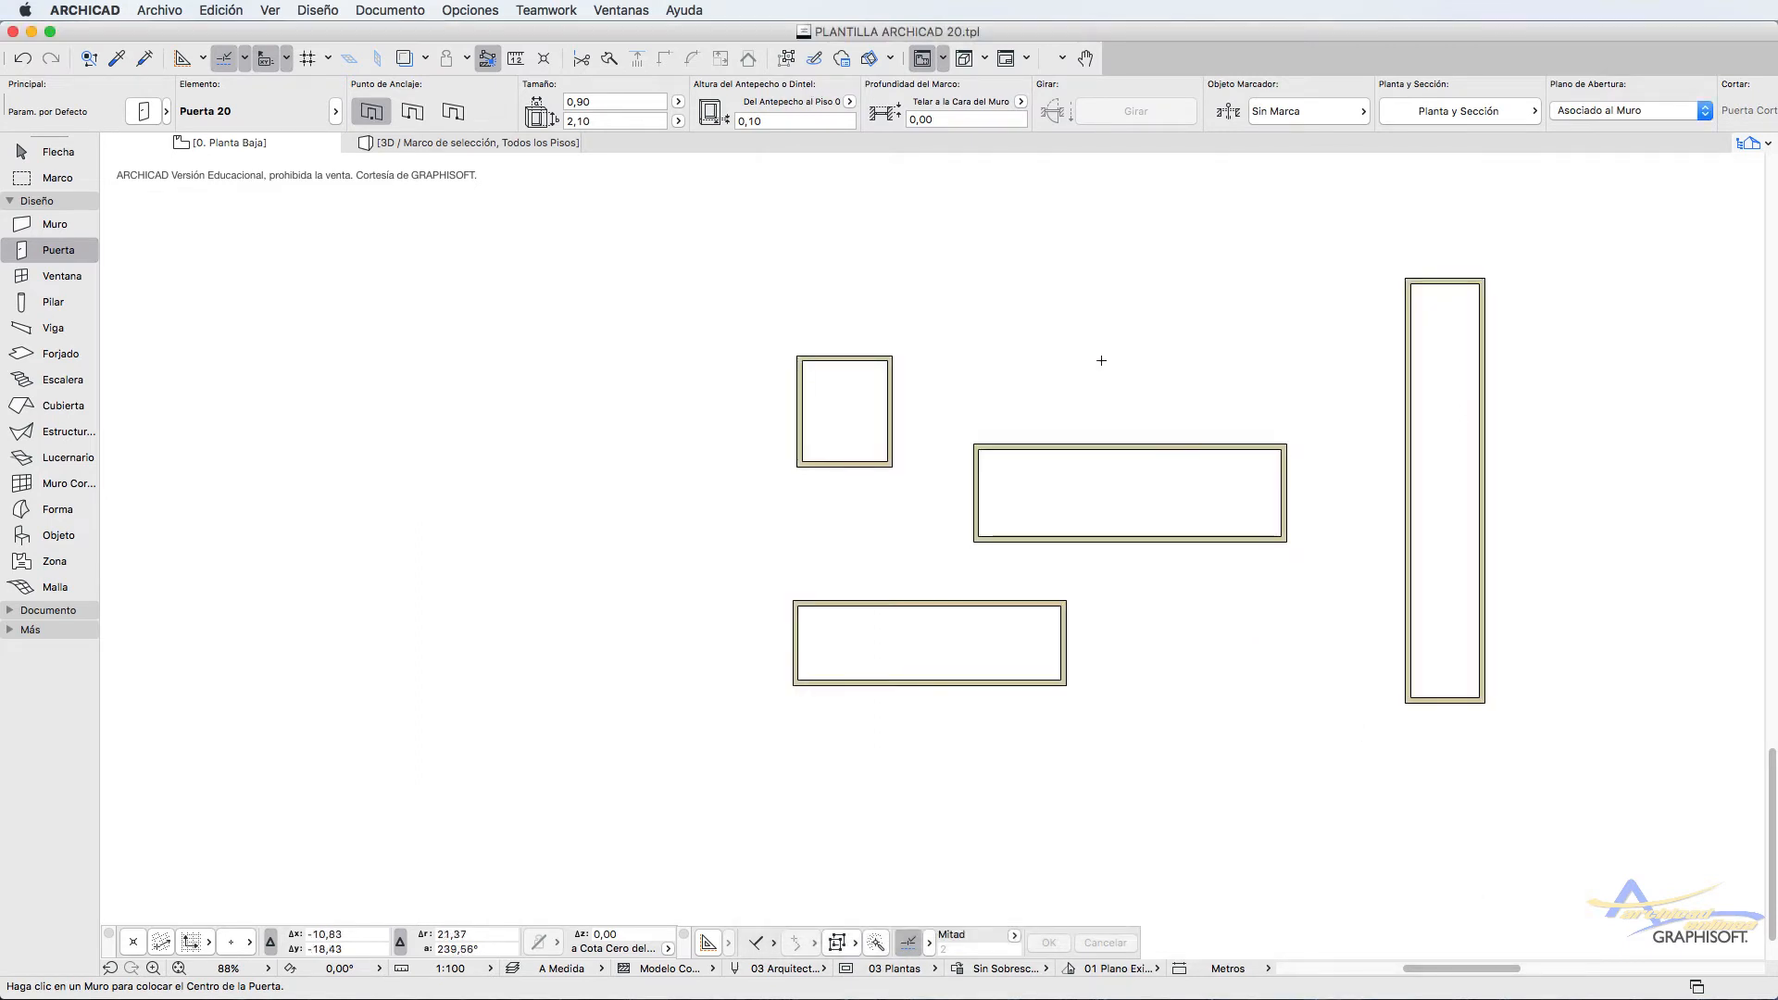
pyautogui.hscroll(5, 841, 111)
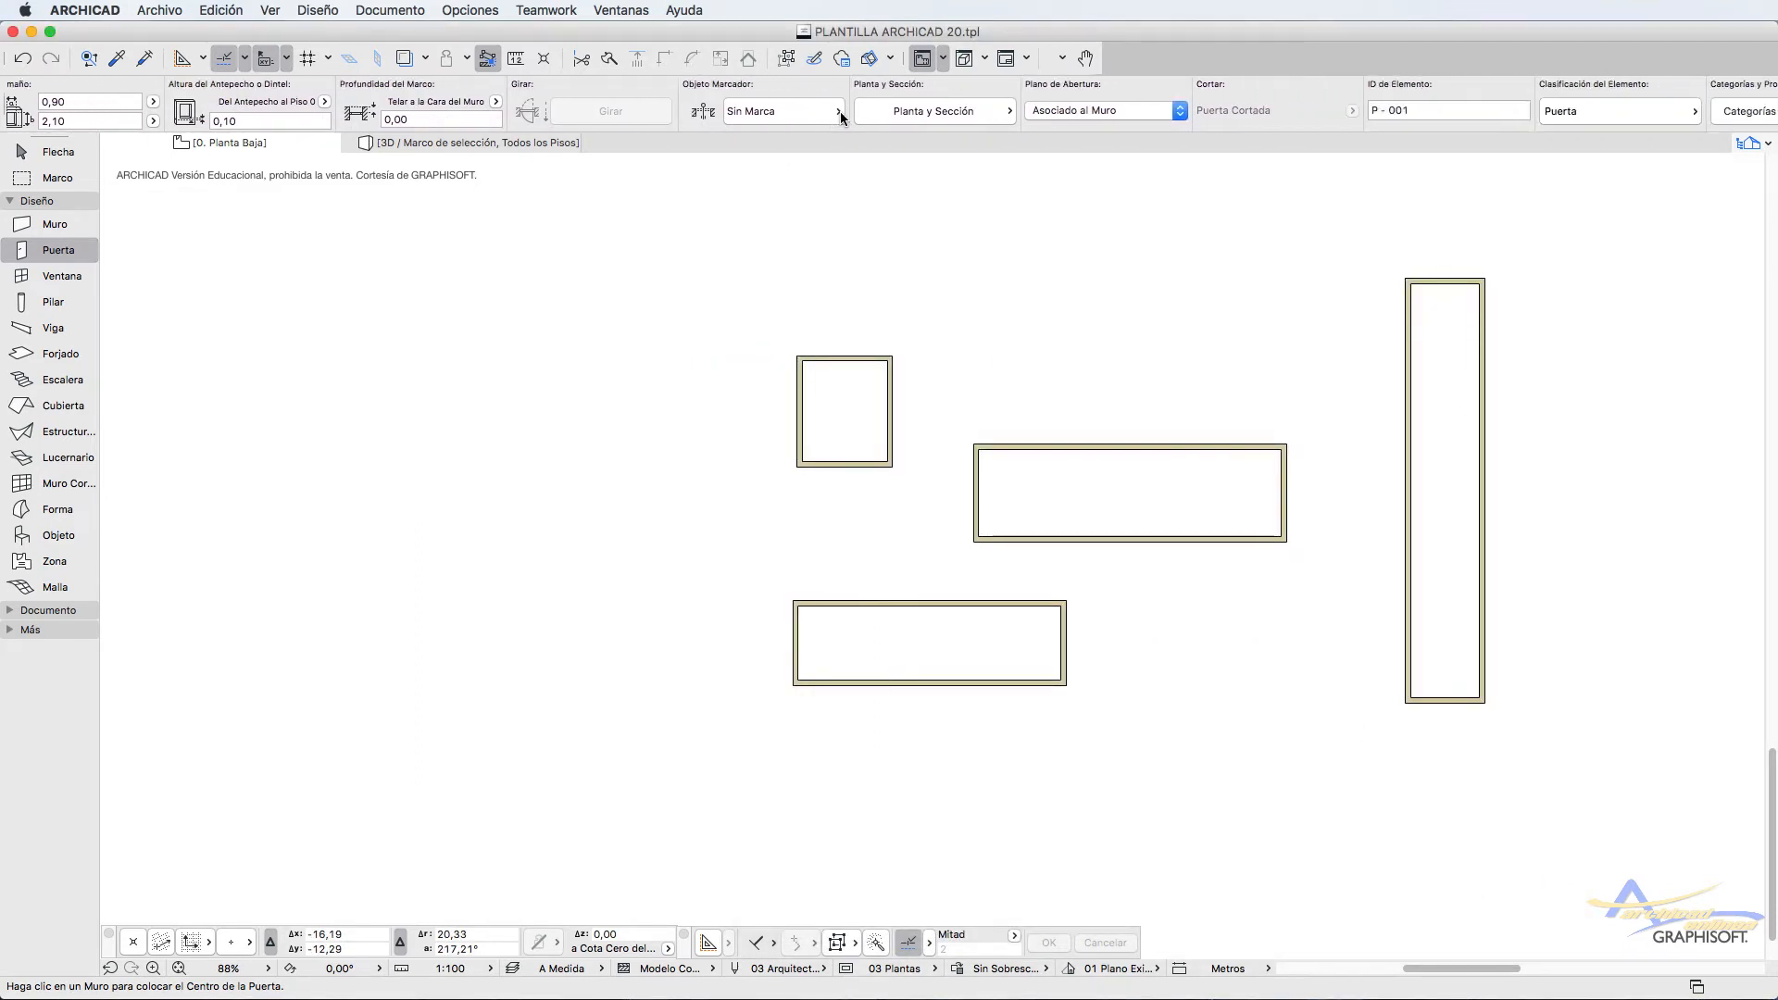
pyautogui.hscroll(-10, 841, 111)
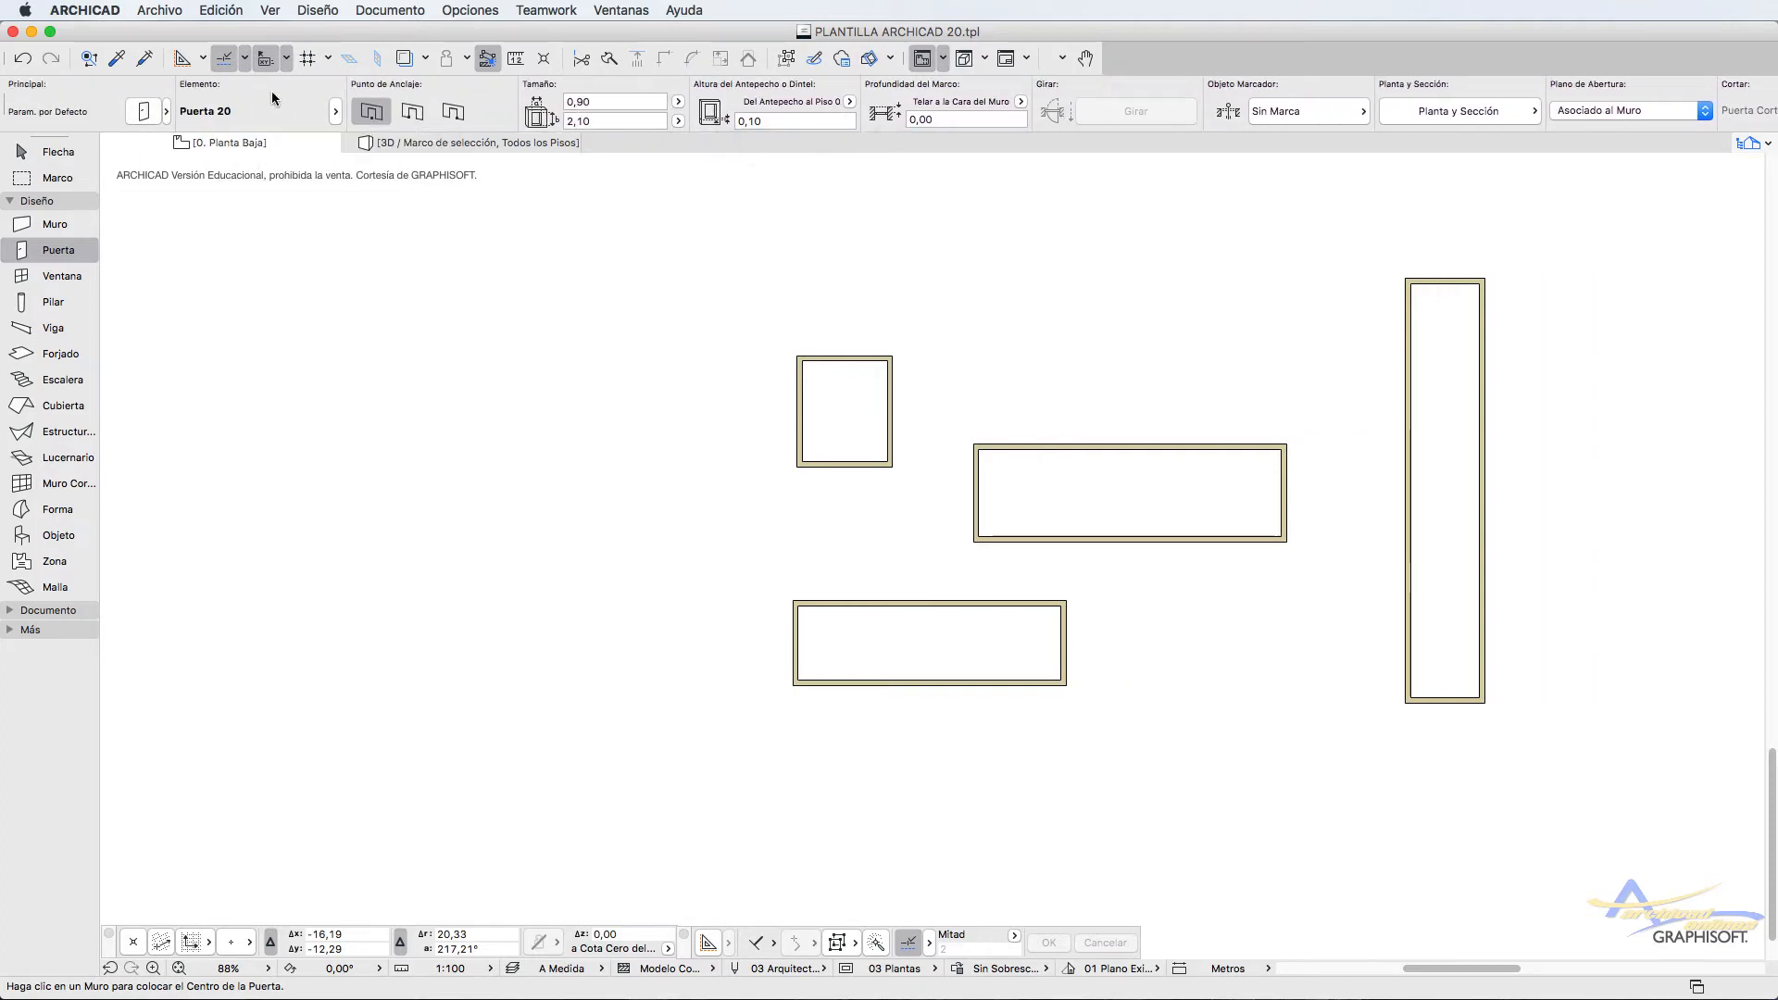
# Reopen the Door default settings, enlarge the preview list of swing doors to review the models, and accept the dialog
pyautogui.click(144, 111)
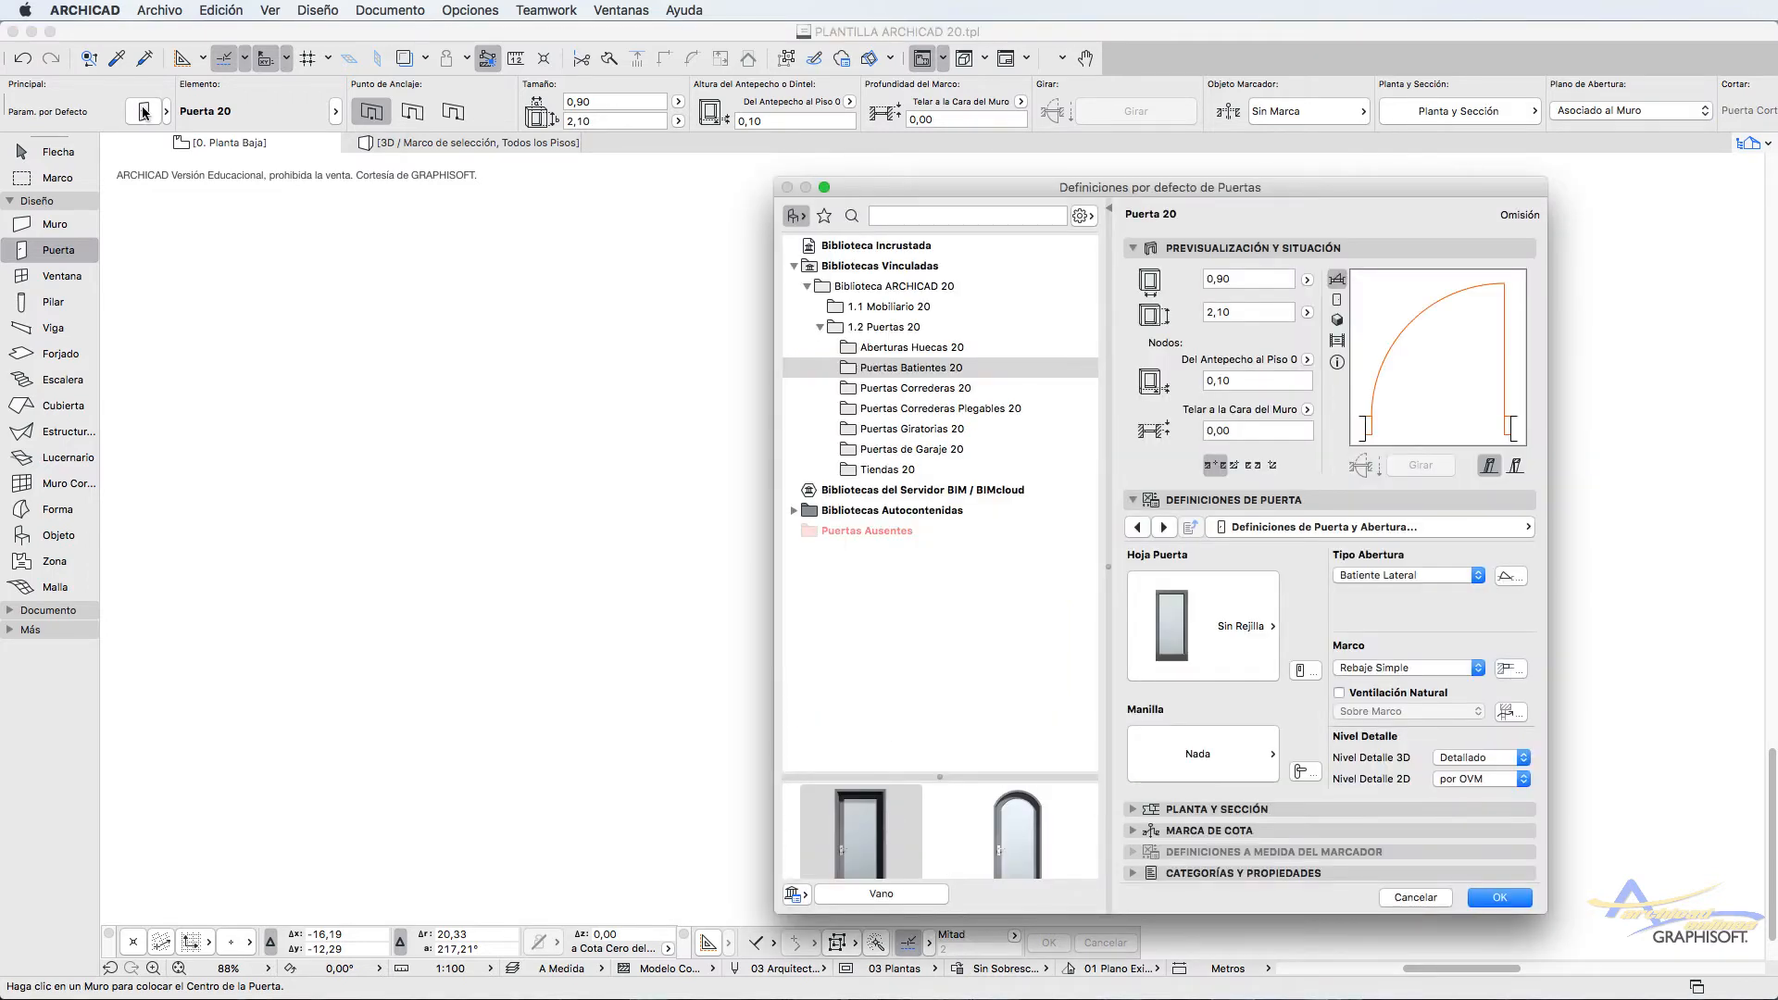
pyautogui.moveTo(939, 776); pyautogui.dragTo(951, 548)
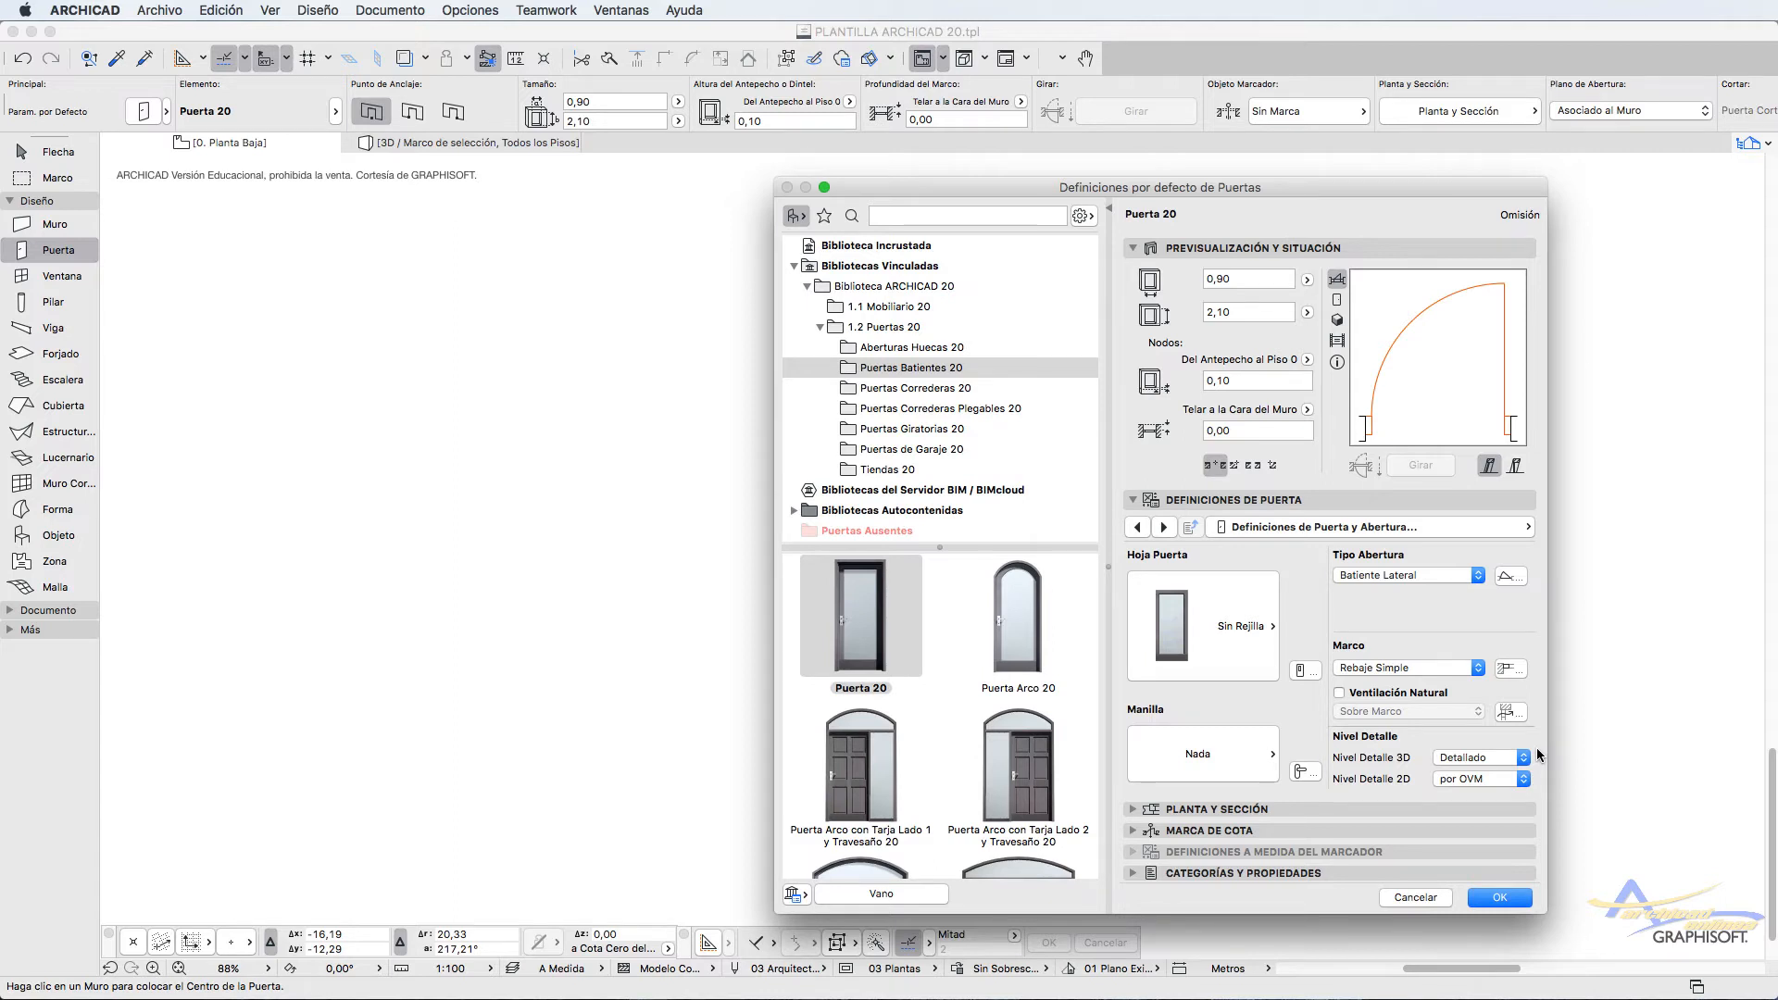
pyautogui.click(1500, 897)
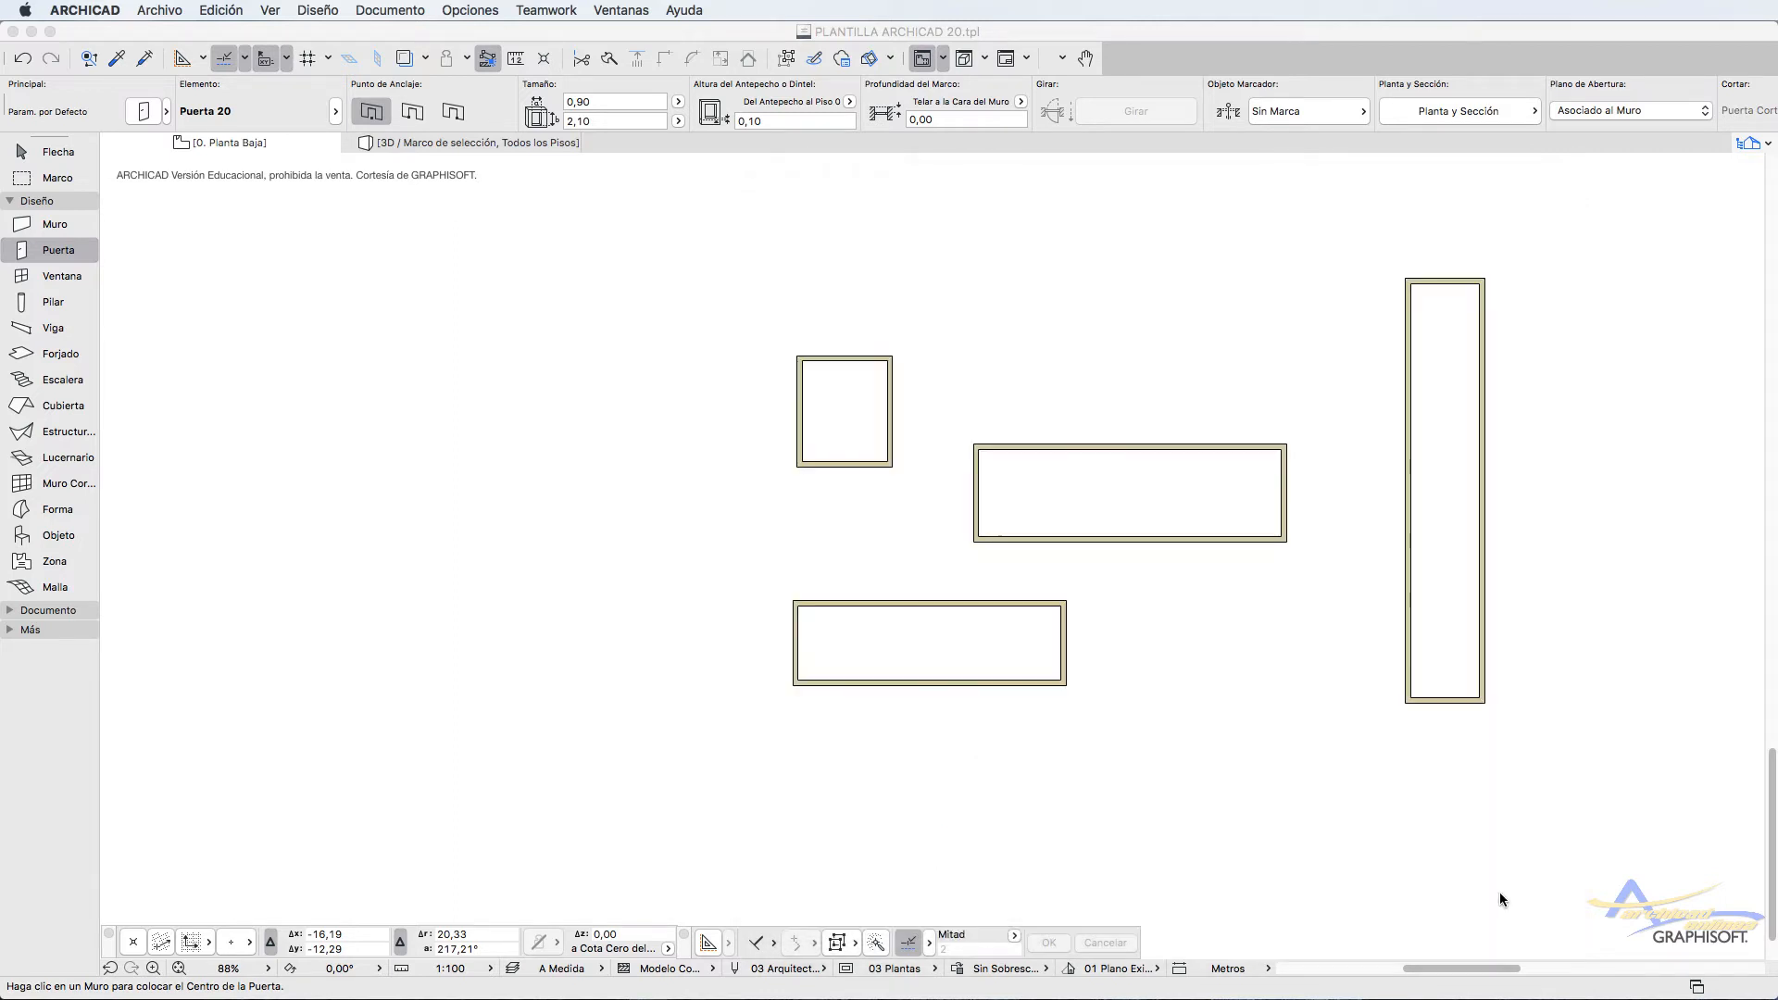
# Activate the Window tool, review its default settings with the Ventanas Básicas 20 models, and accept the dialog
pyautogui.click(62, 276)
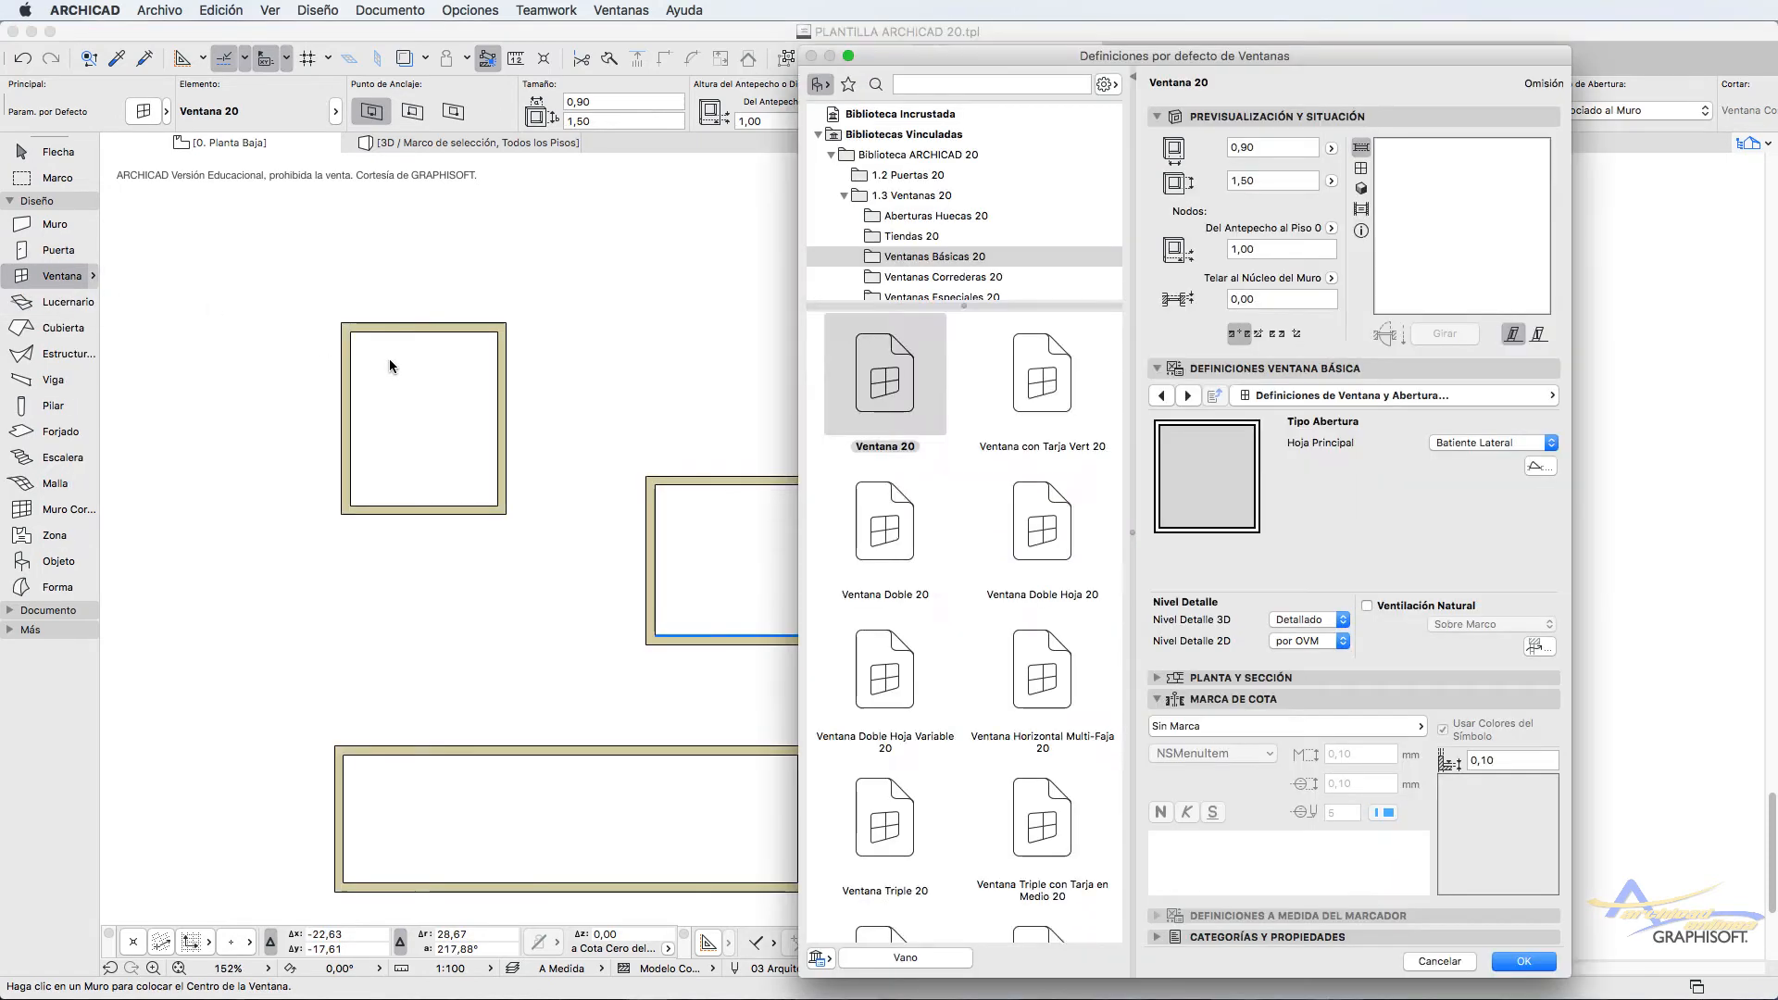
pyautogui.doubleClick(62, 276)
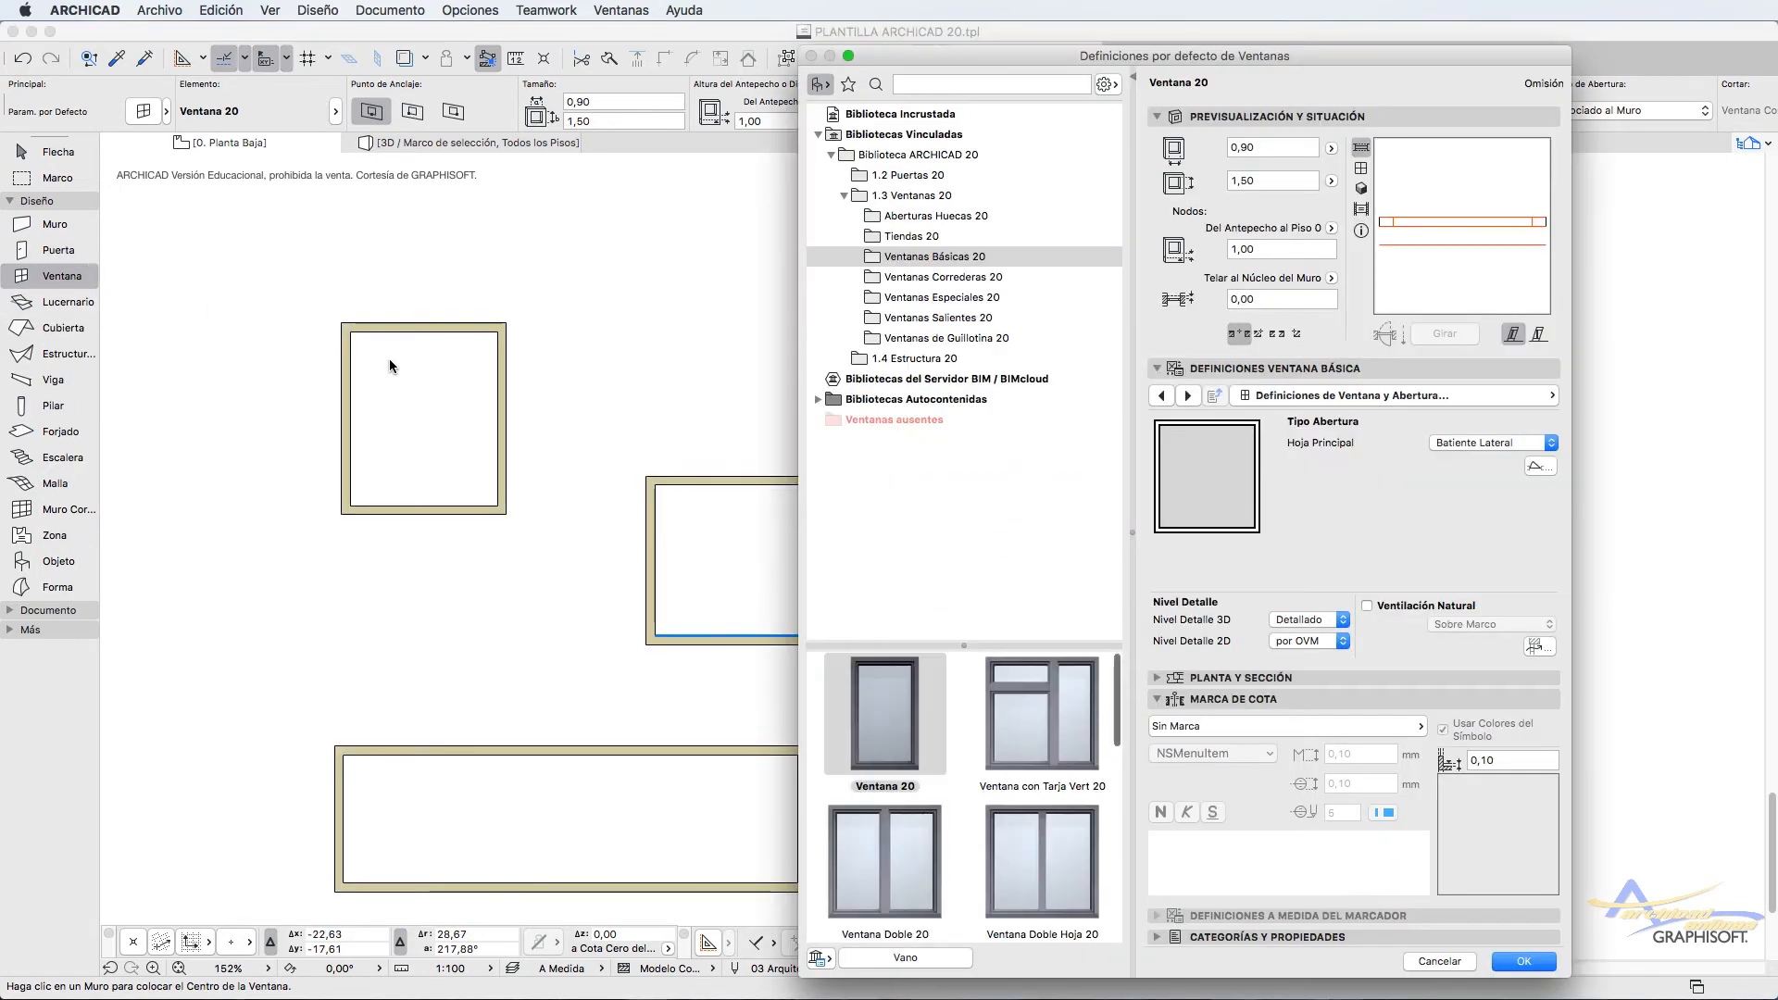
pyautogui.click(1526, 962)
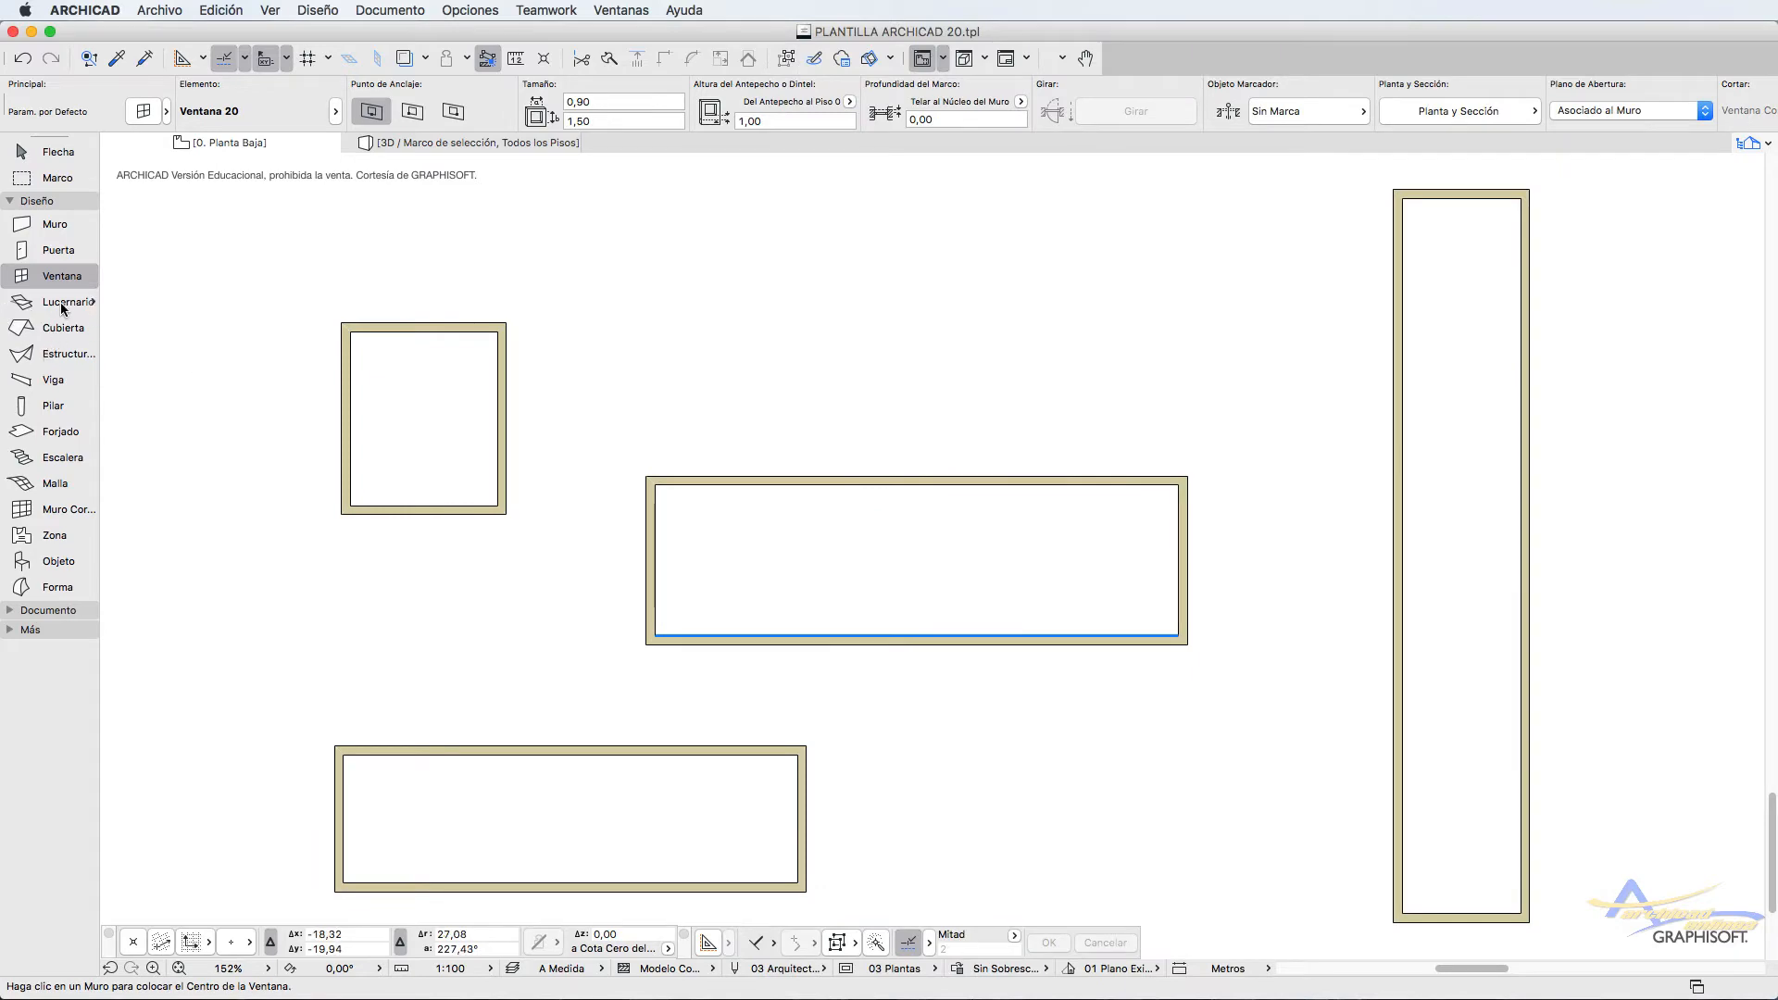
# Activate the Skylight tool, collapse Planta y Sección in its default settings, enlarge the model preview list, and accept the dialog
pyautogui.click(63, 306)
pyautogui.doubleClick(63, 305)
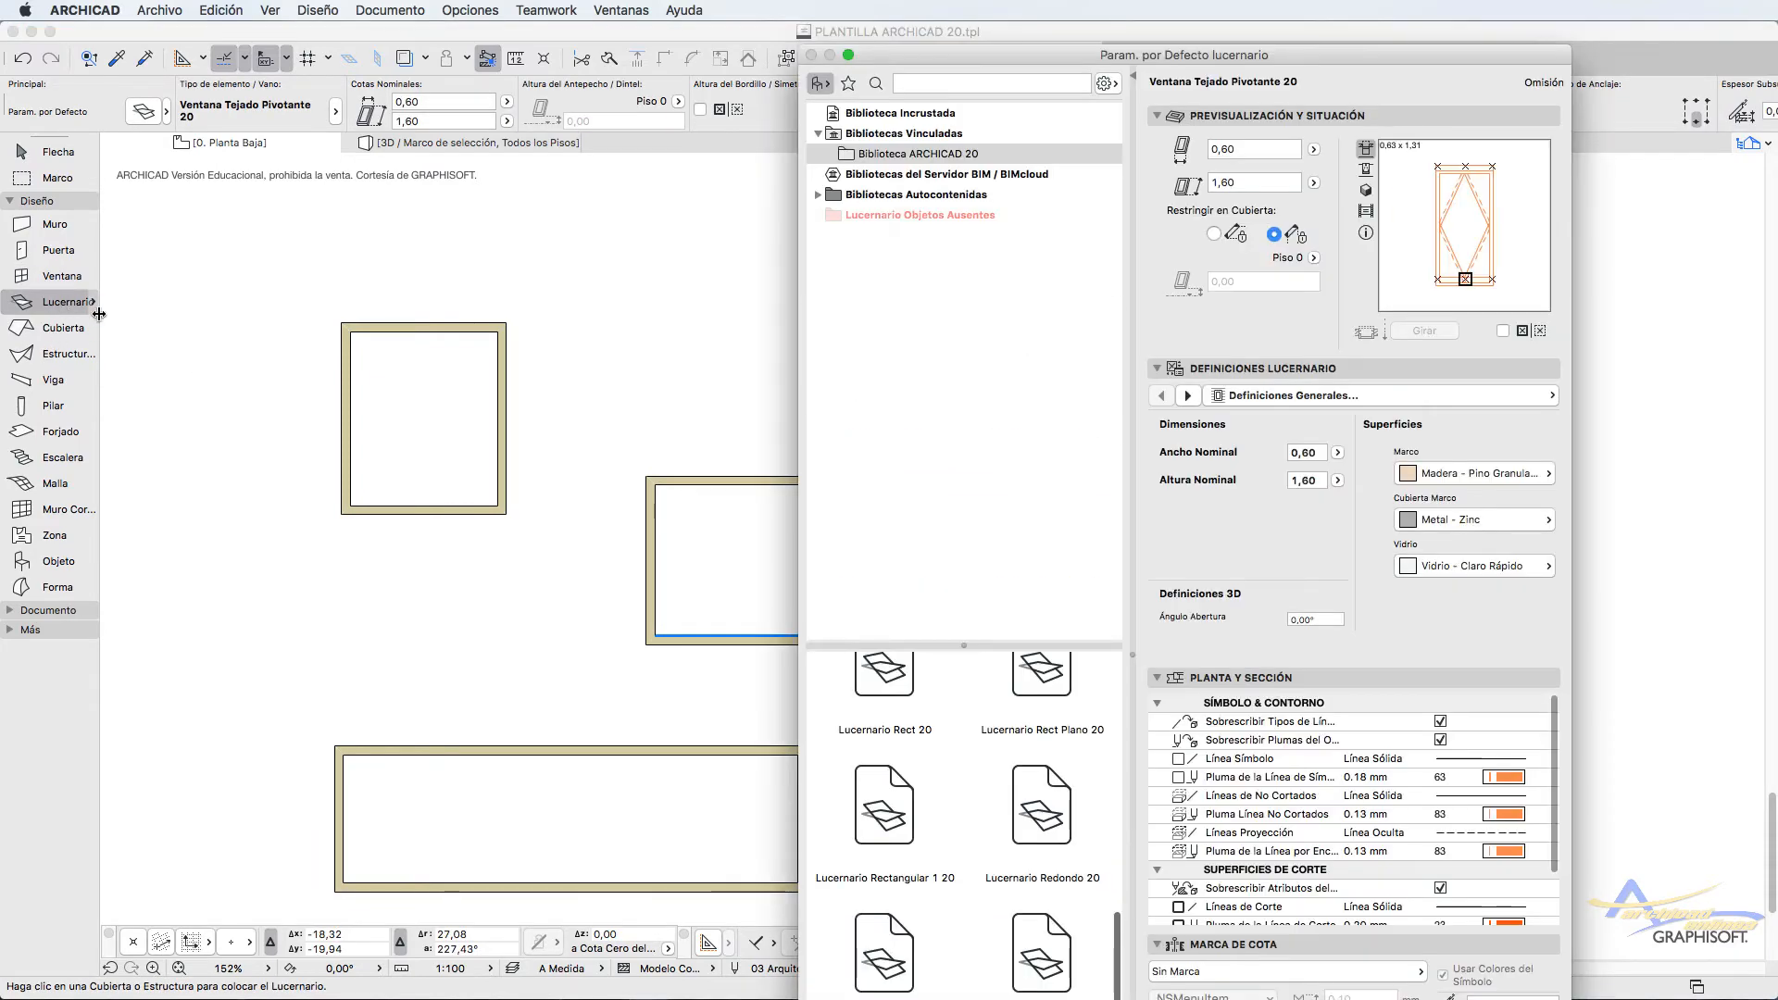
pyautogui.click(1158, 678)
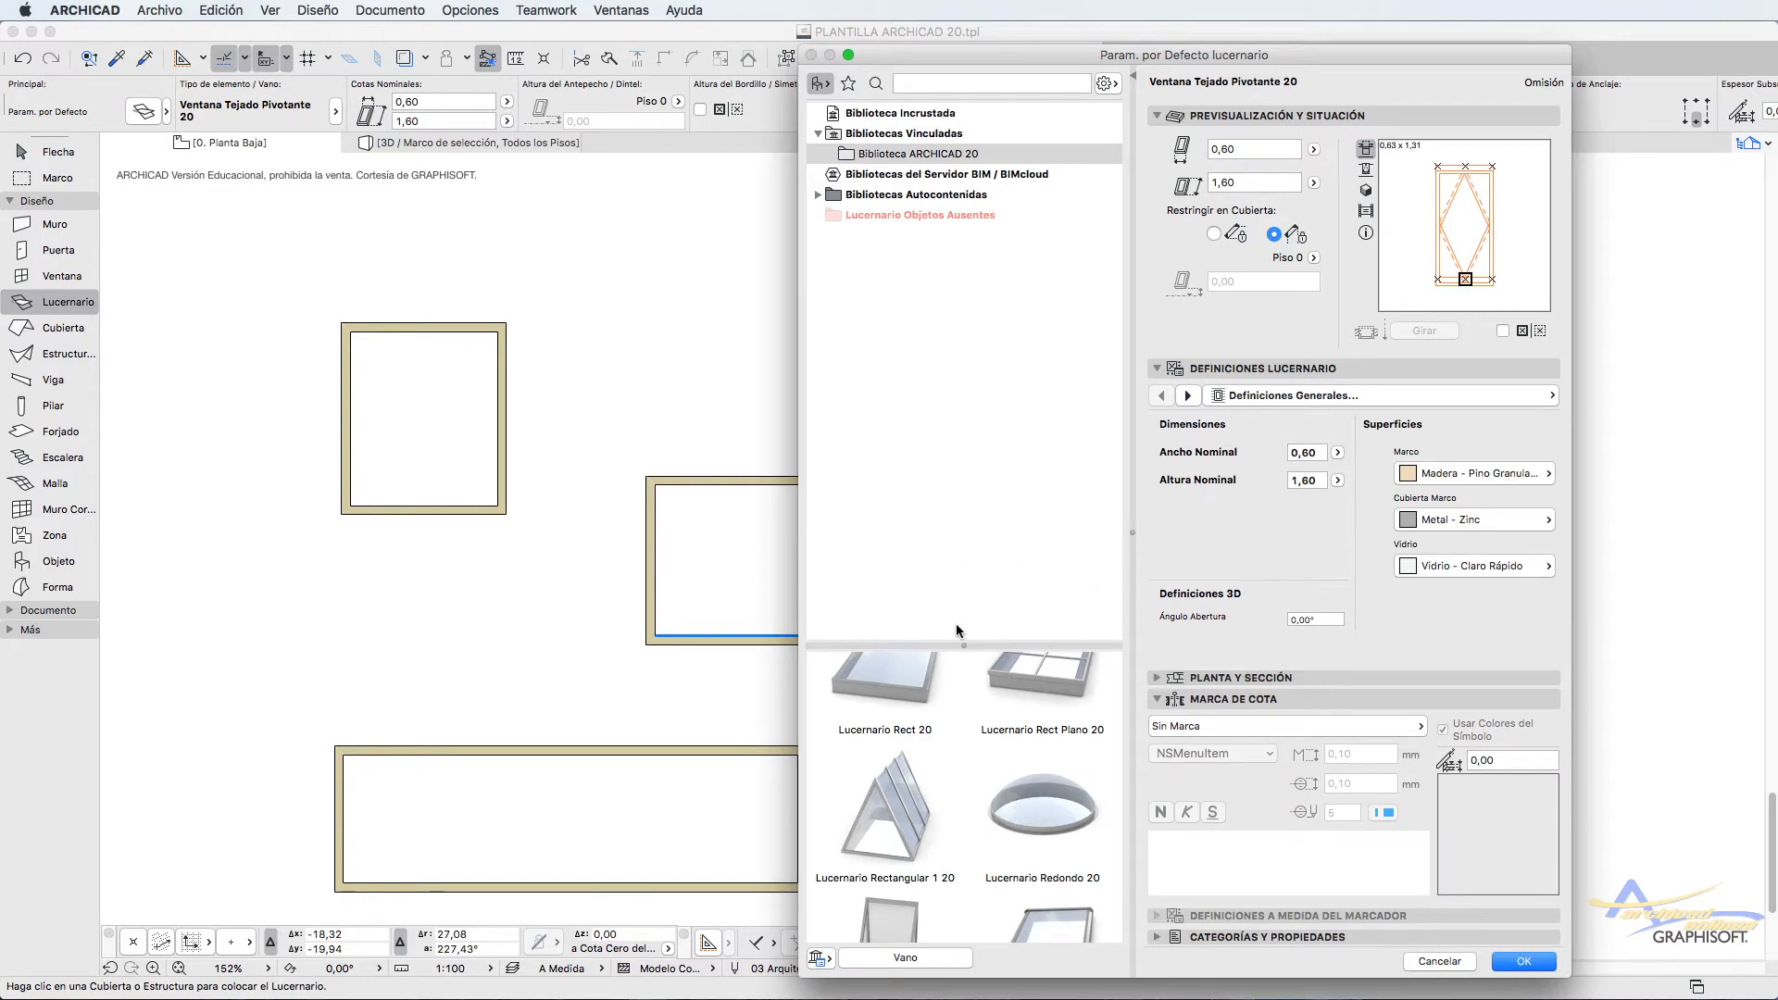
pyautogui.moveTo(963, 643); pyautogui.dragTo(963, 257)
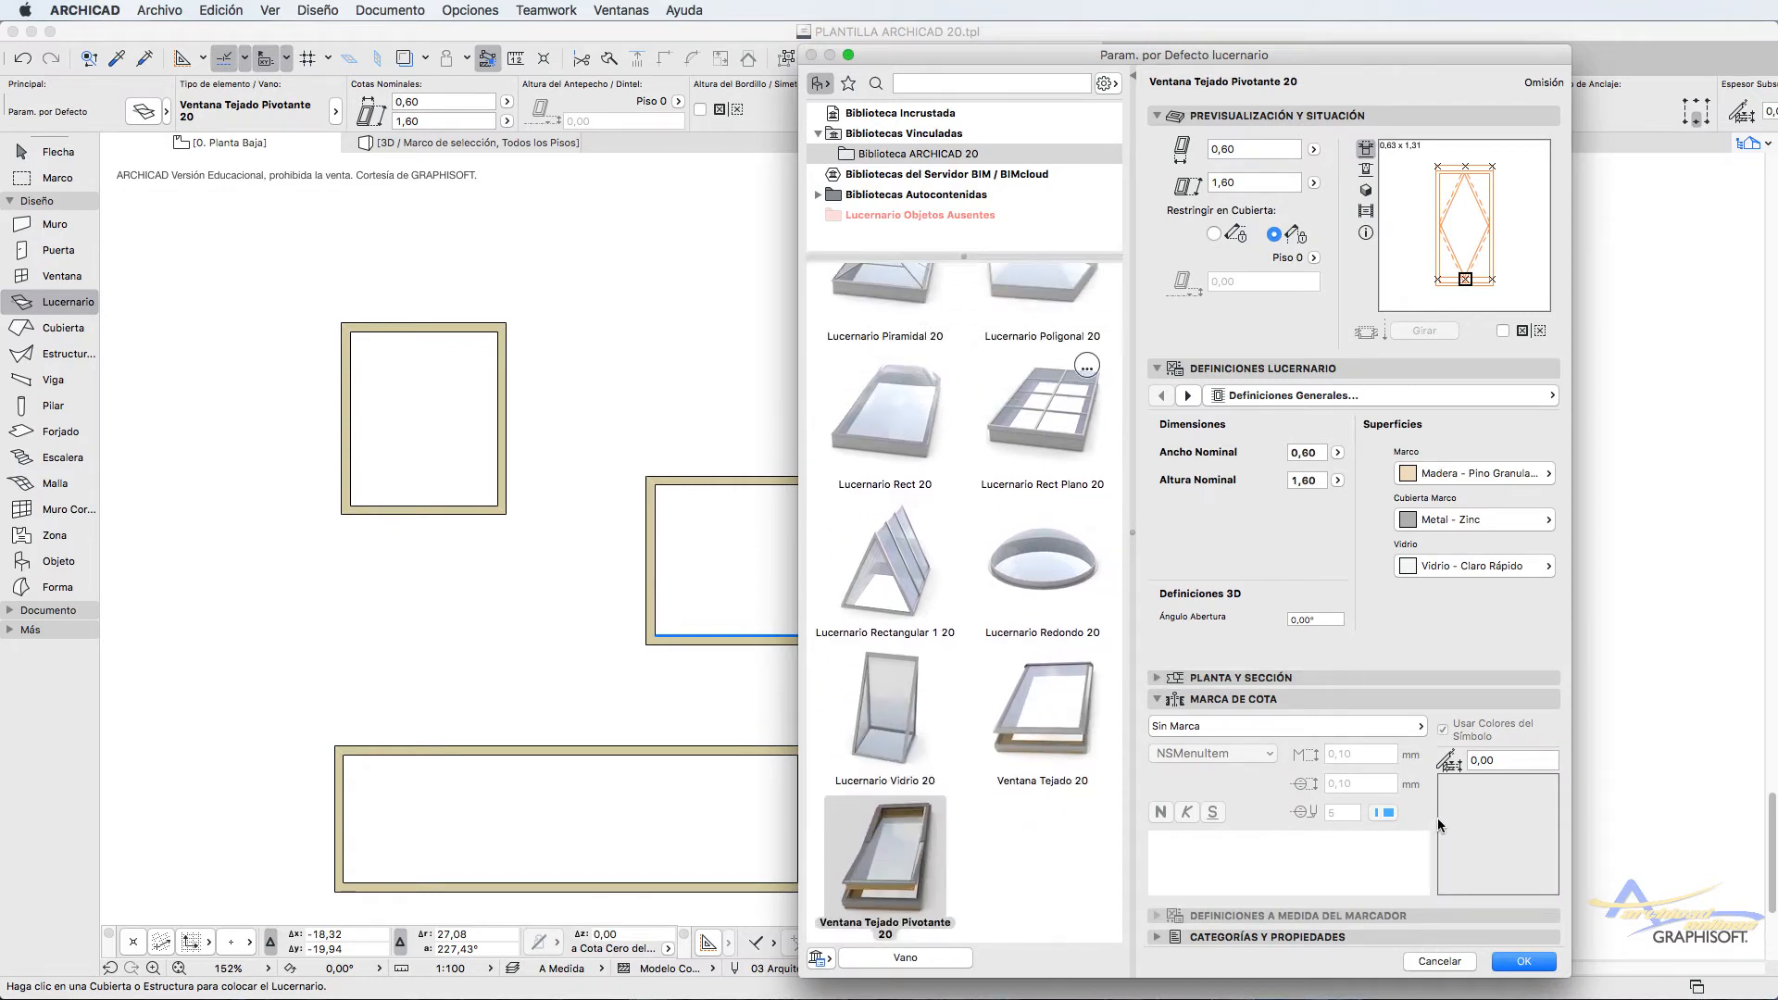
pyautogui.click(1544, 965)
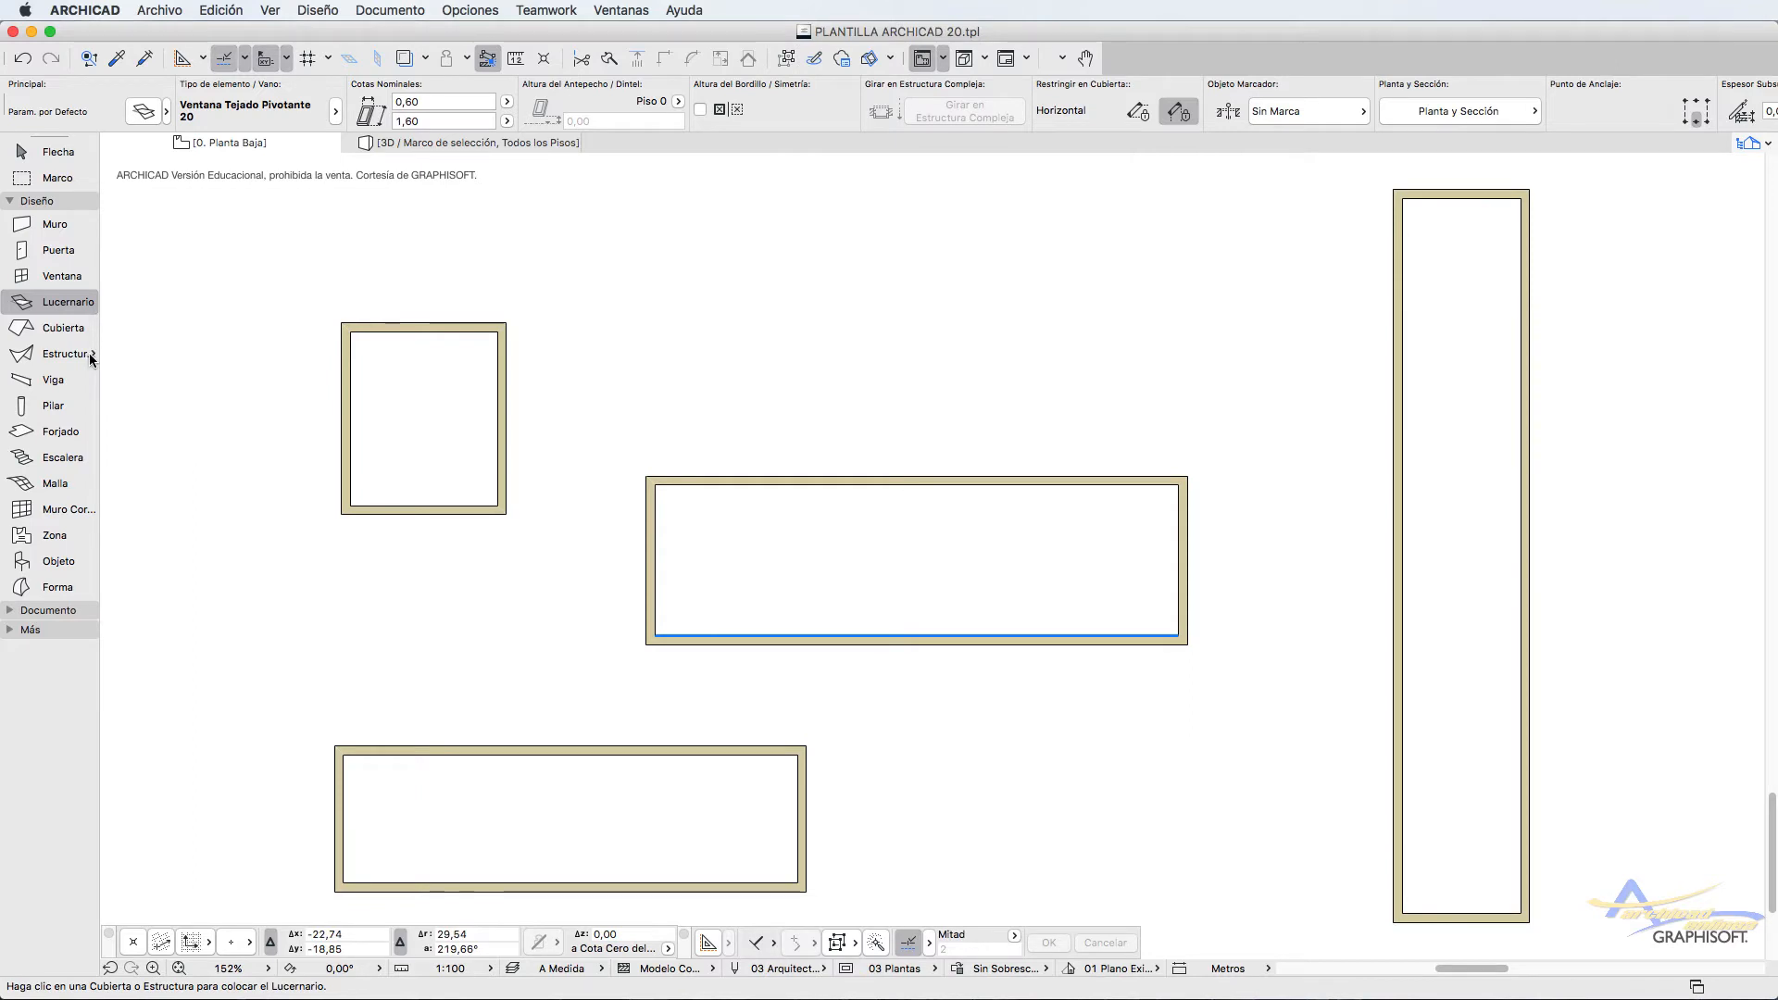
# Activate the Roof tool, expand Geometría de Plano Múltiple and collapse Categorías y Propiedades in its default settings, and accept them
pyautogui.click(63, 328)
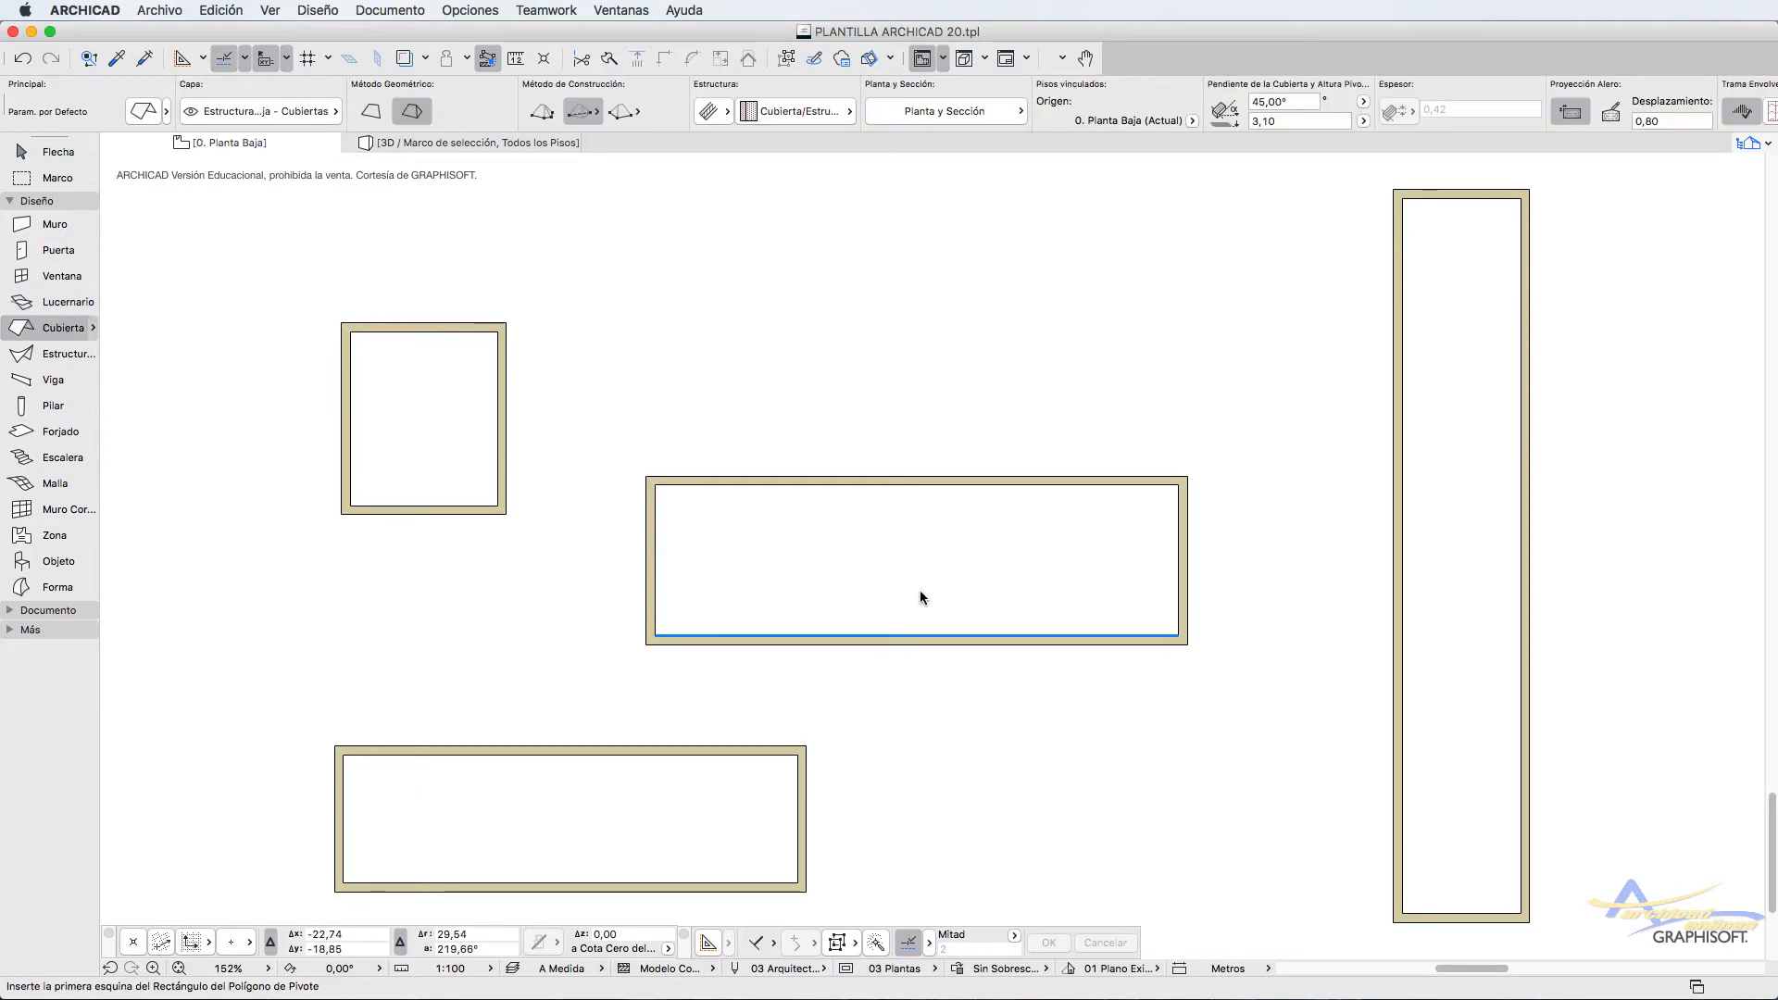
pyautogui.press('super+t')
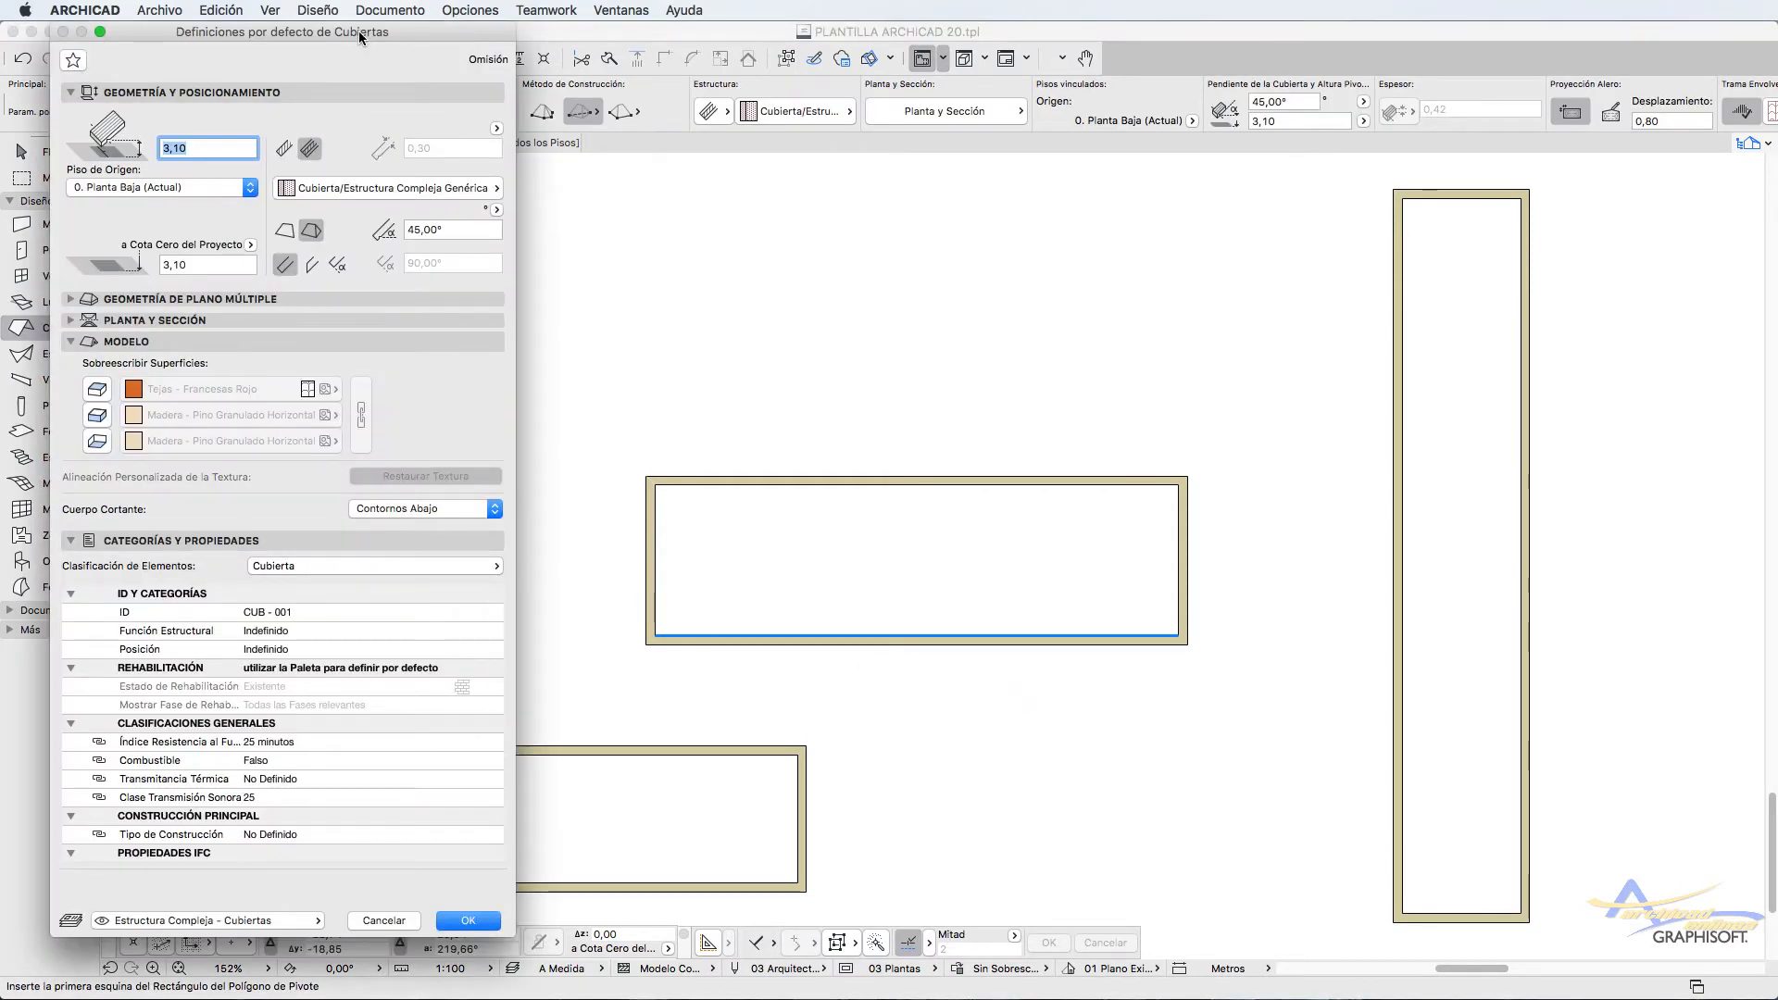
pyautogui.moveTo(359, 31); pyautogui.dragTo(1022, 39)
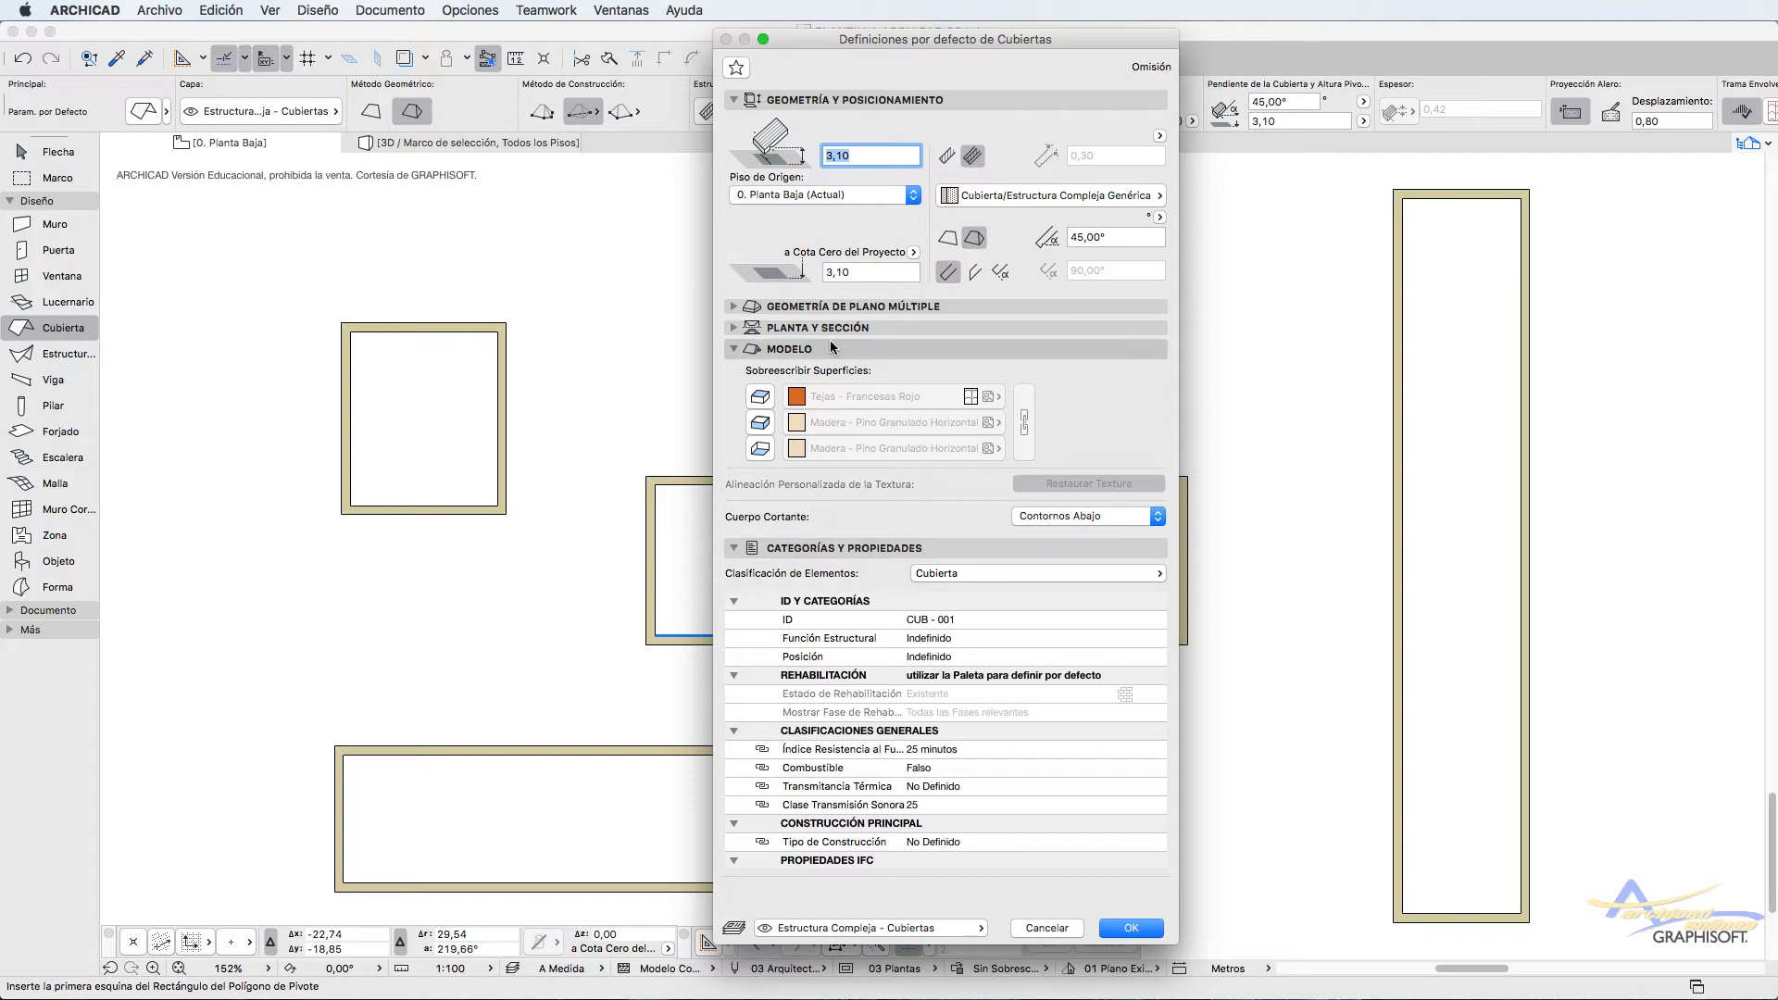
pyautogui.click(738, 309)
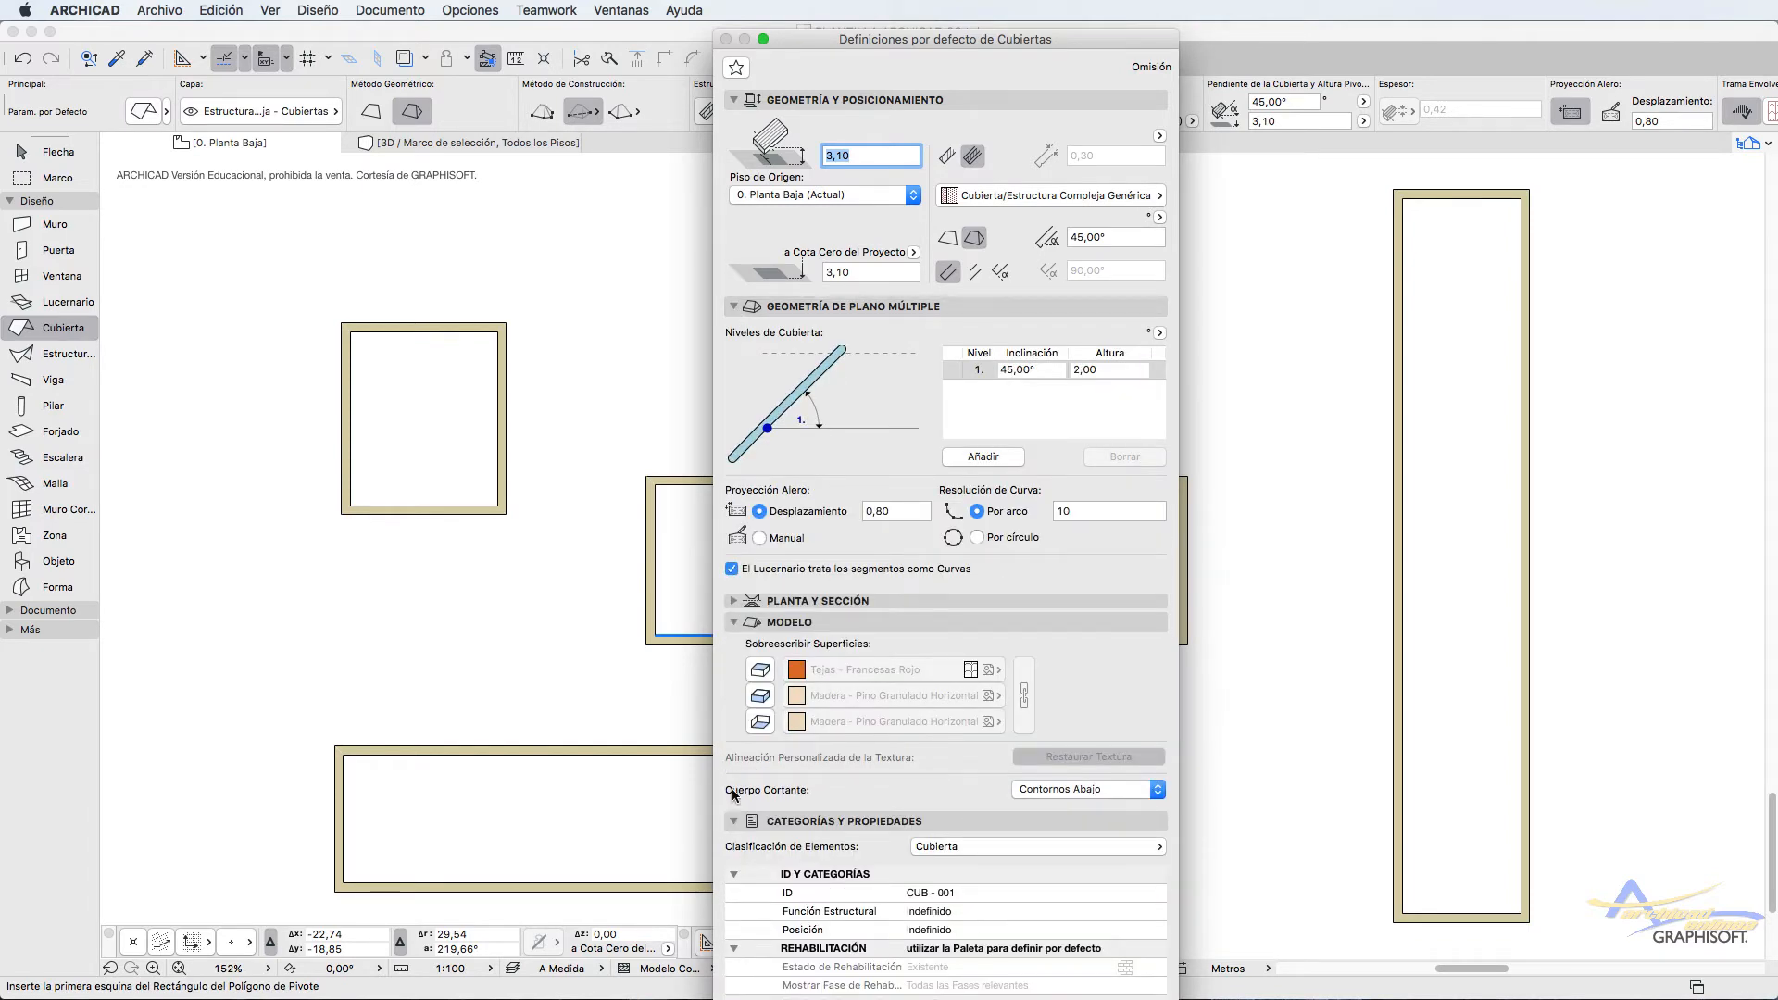
pyautogui.click(732, 821)
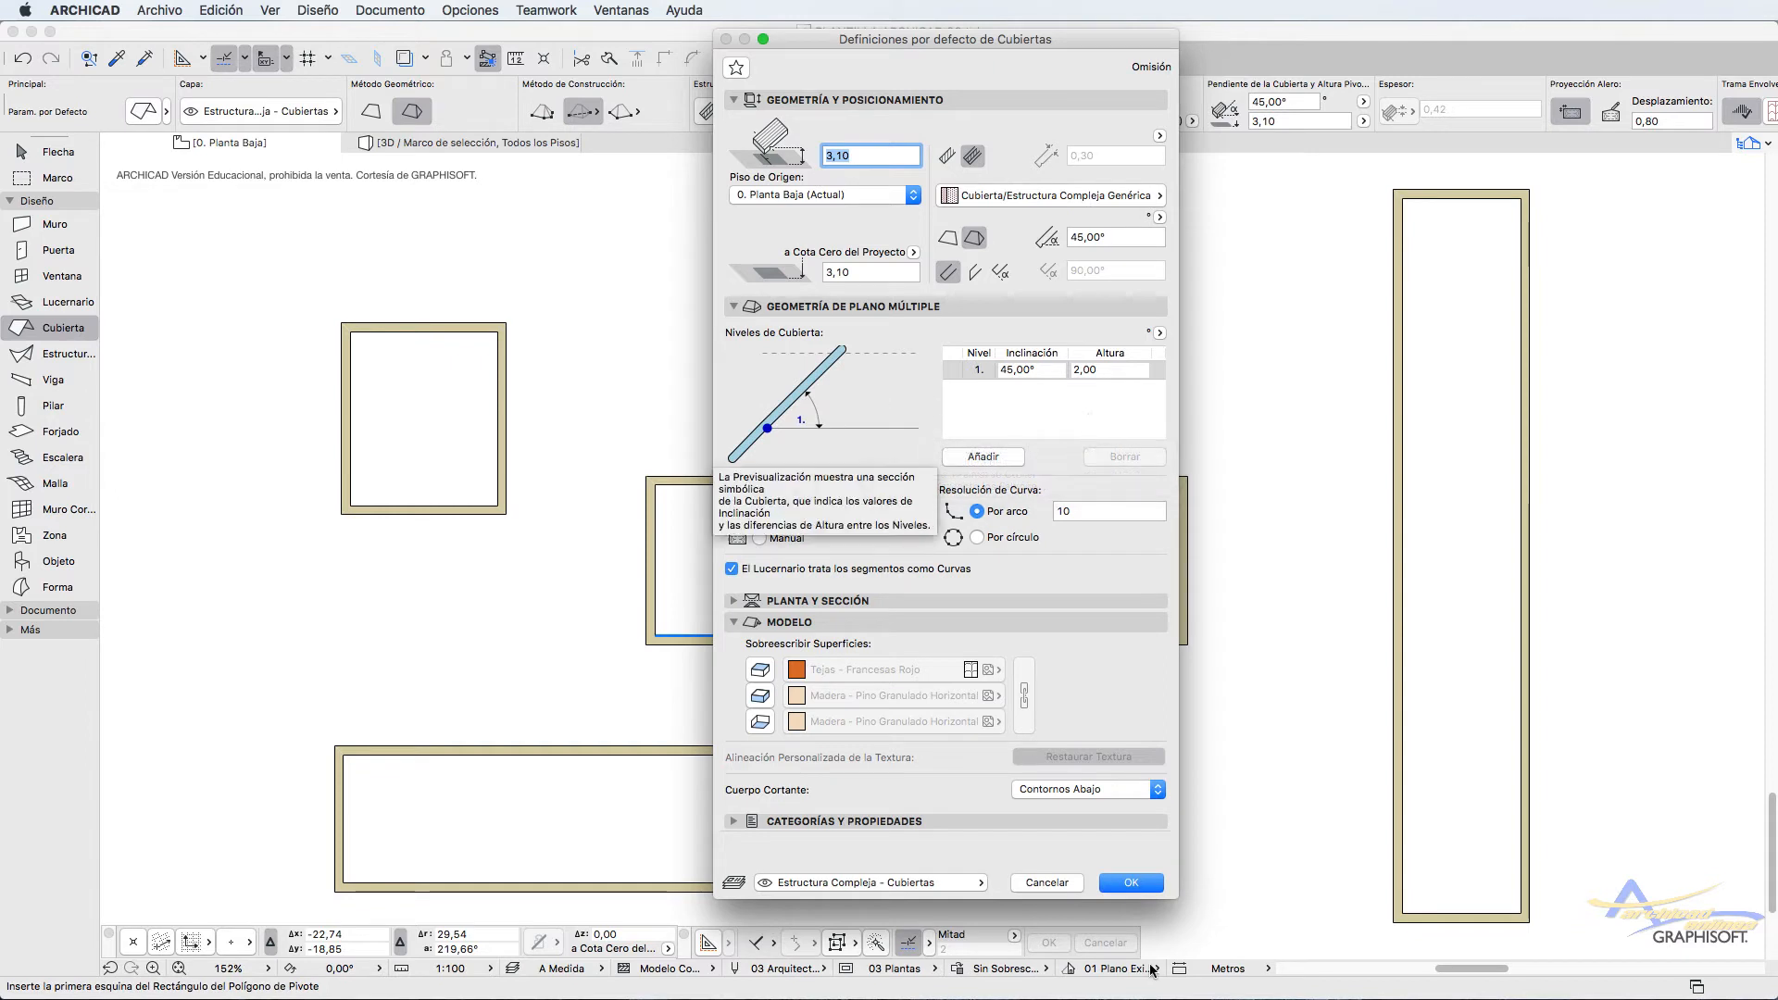
pyautogui.click(1130, 883)
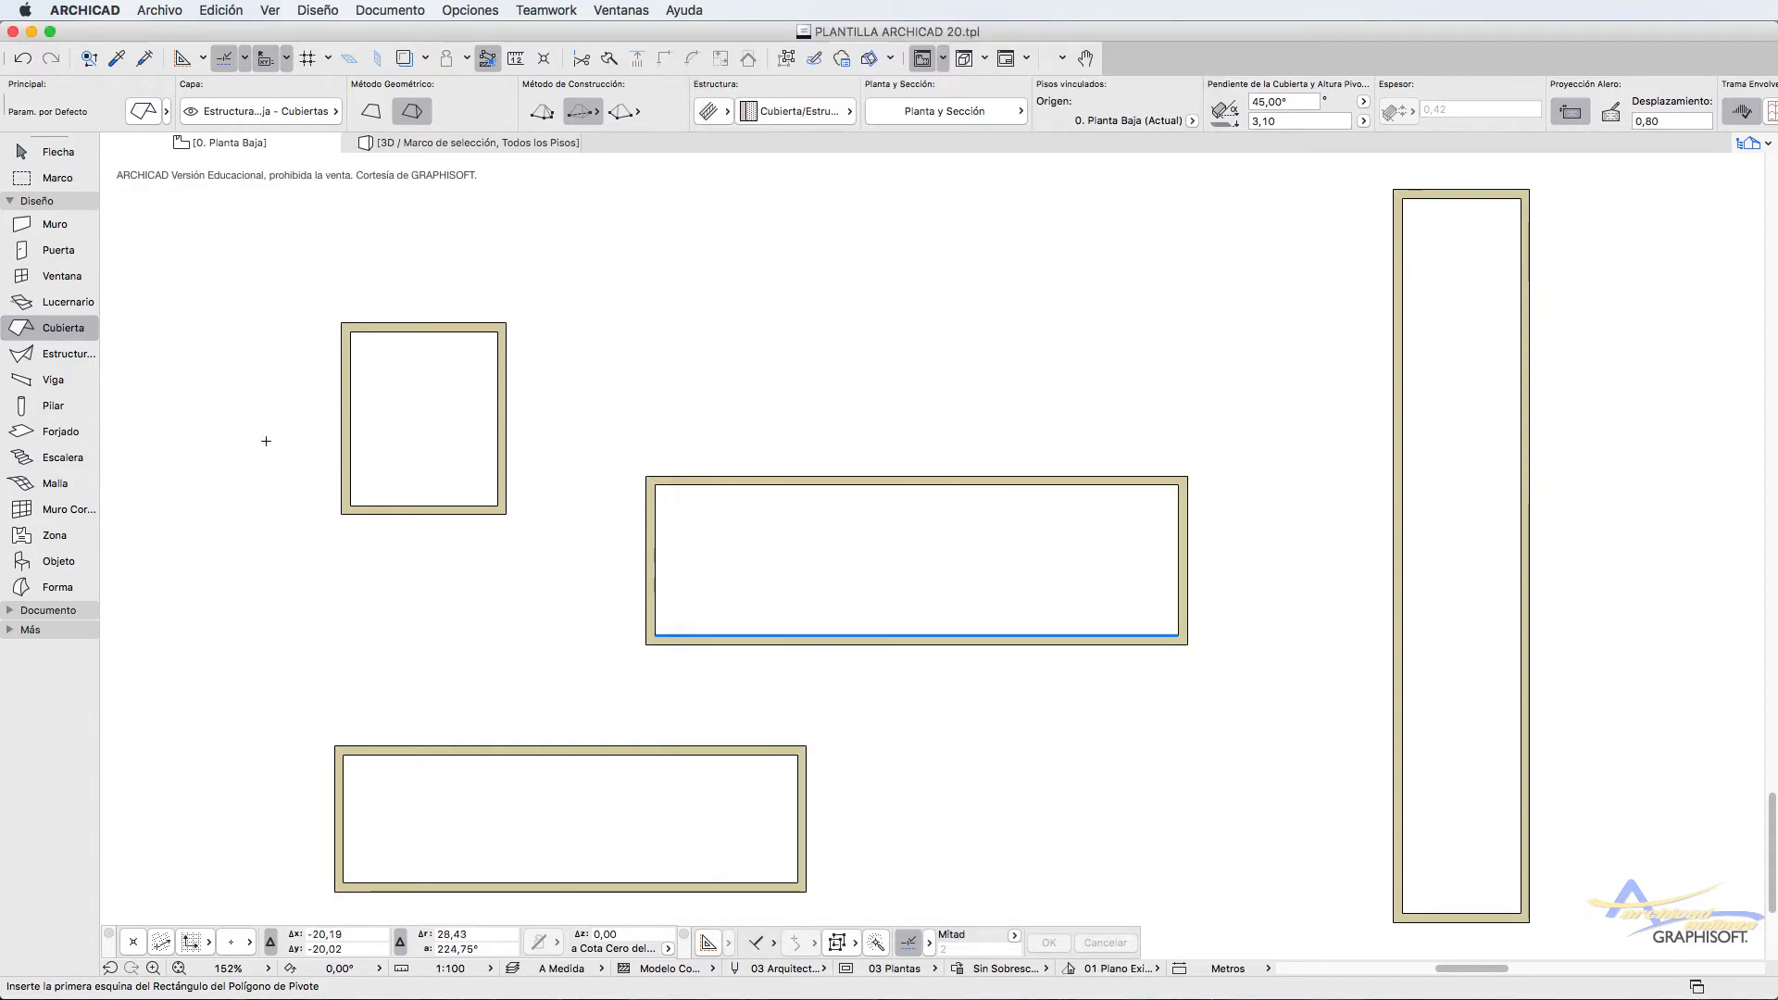
# Activate the Shell tool (Estructura Compleja), open its default settings, and collapse the Categorías y Propiedades section
pyautogui.click(67, 360)
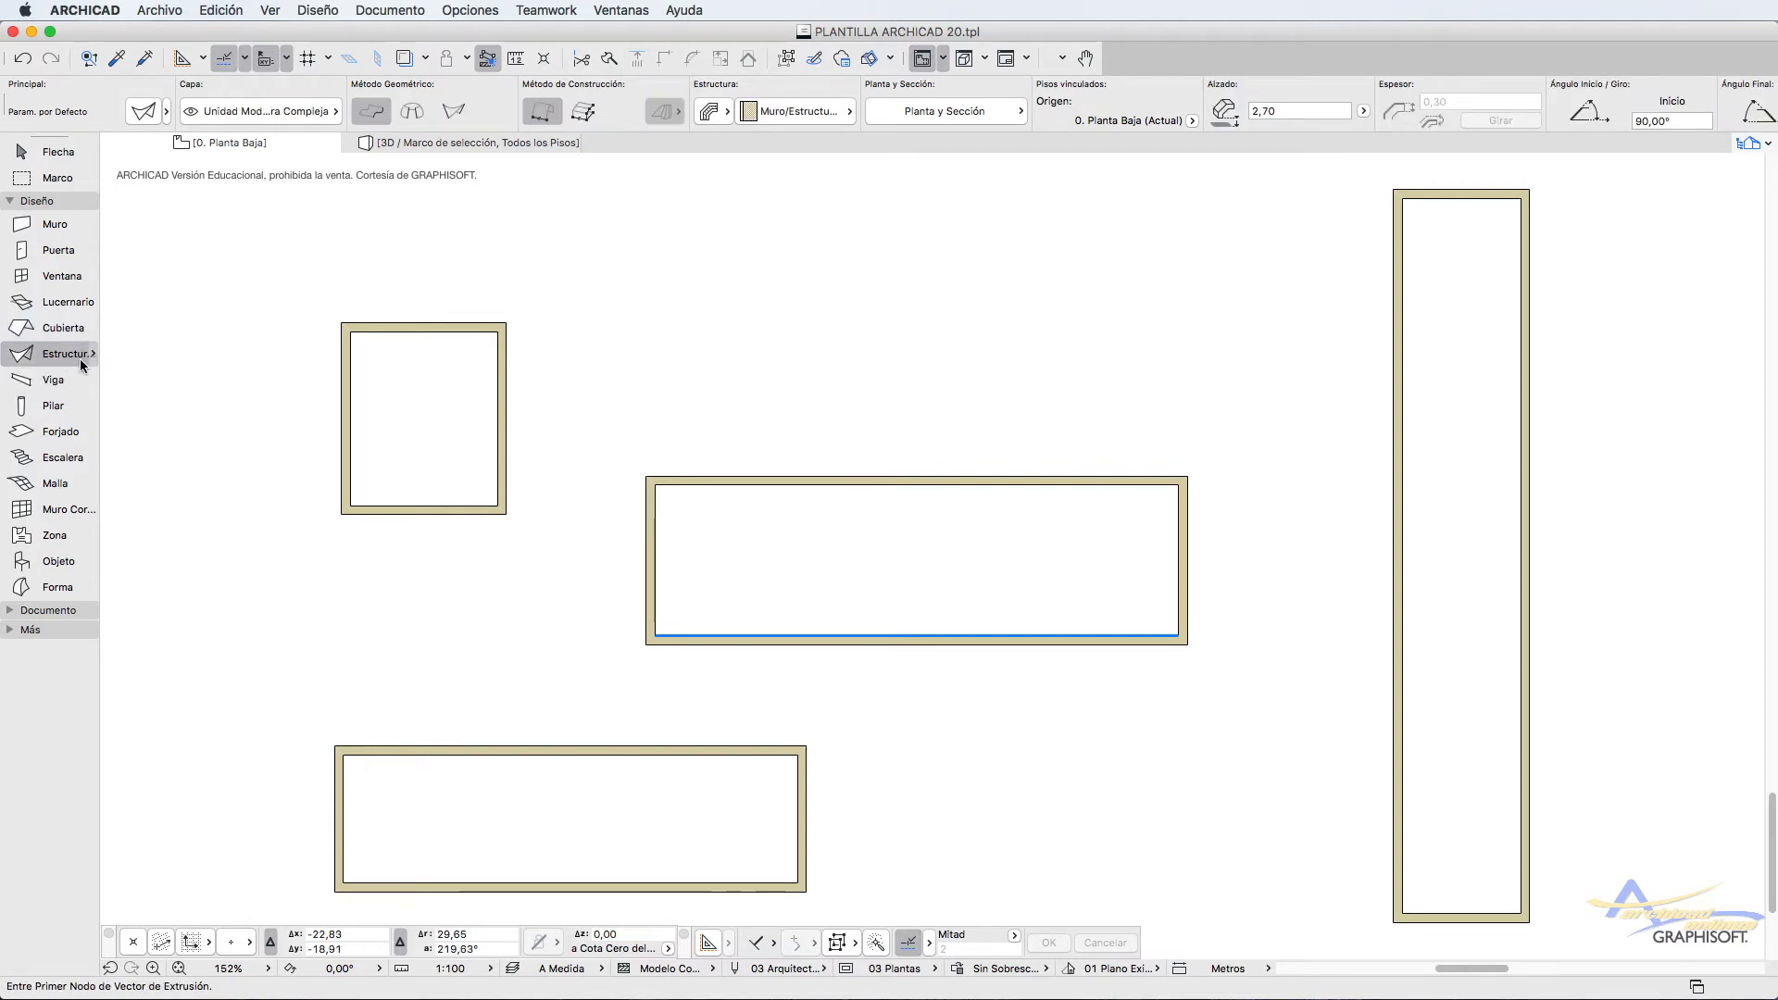
pyautogui.press('super+t')
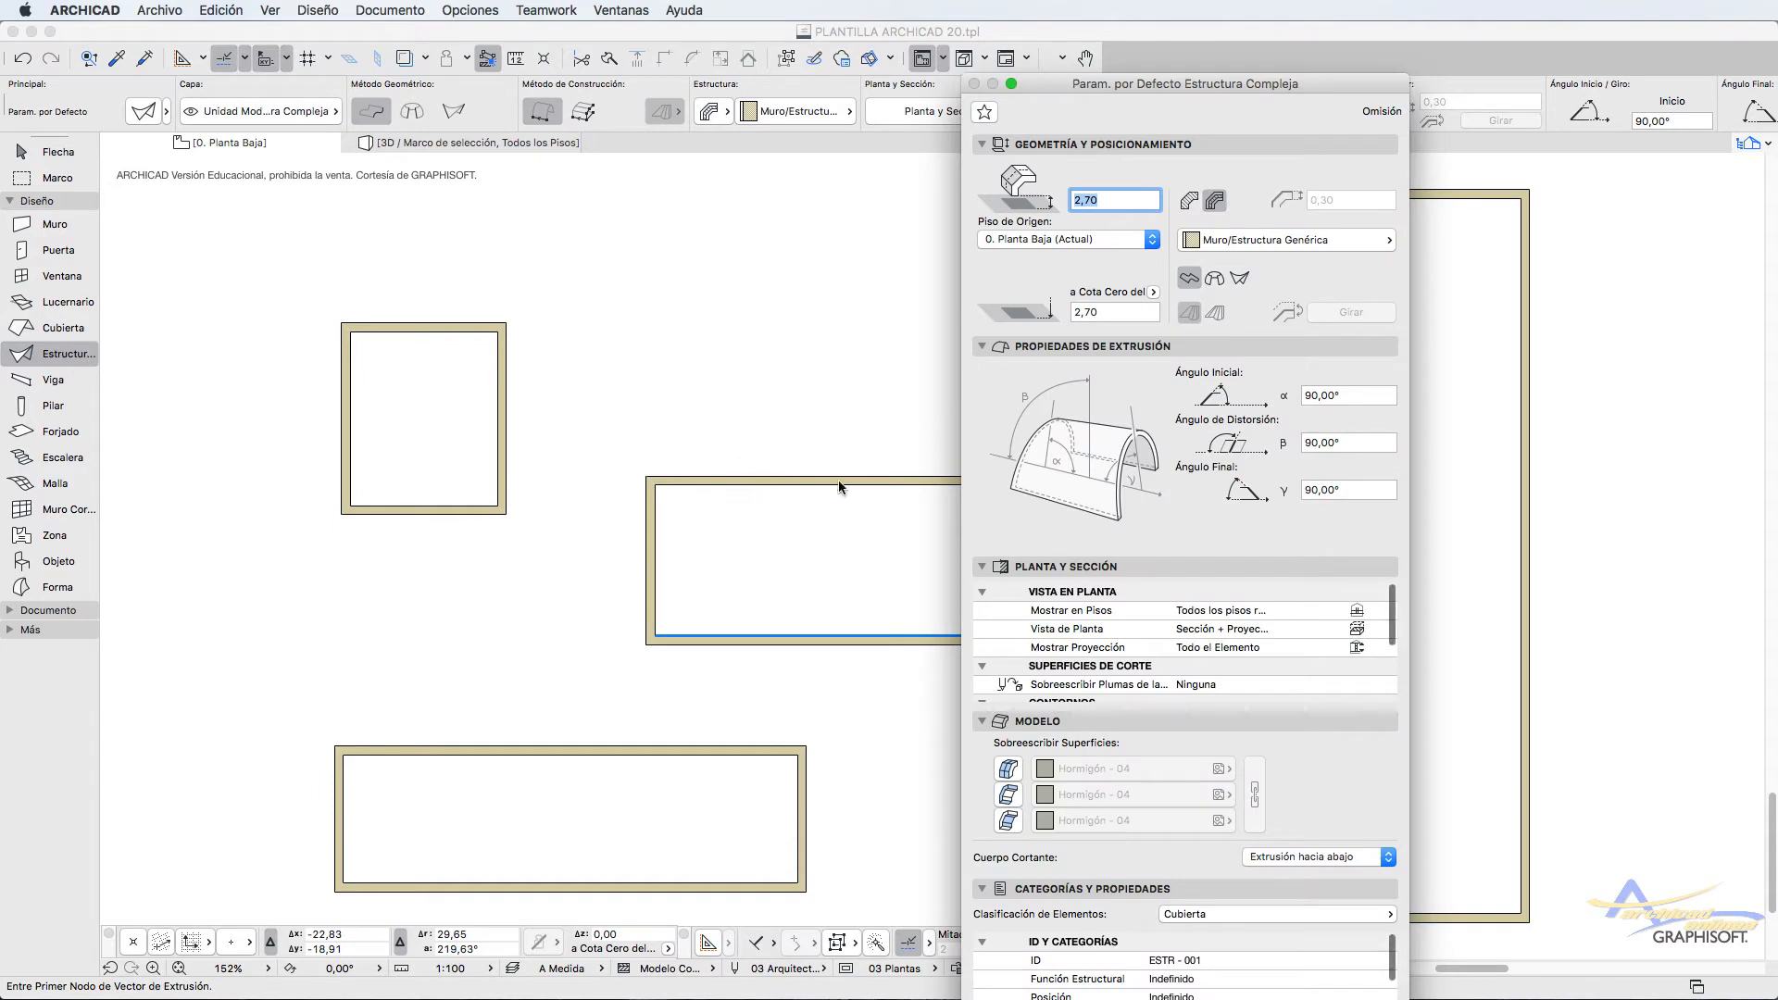
pyautogui.click(982, 889)
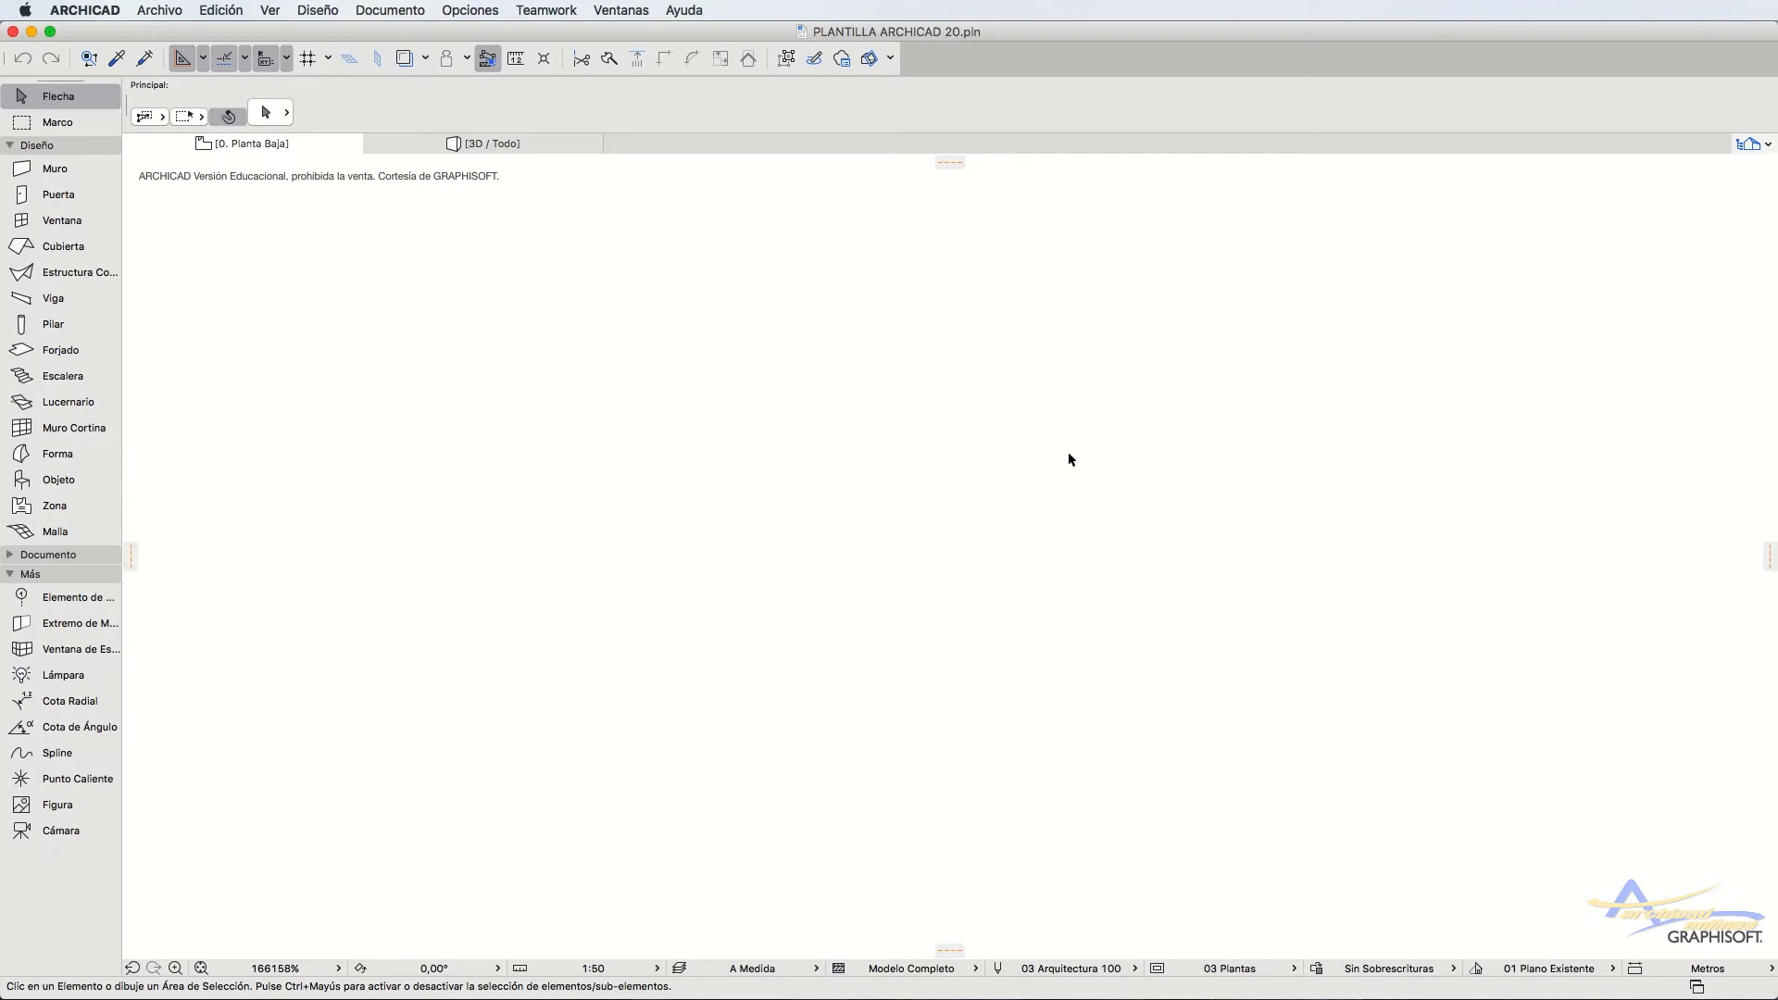
# In the Beam default settings, collapse Categorías y Propiedades, make the beam inclined with a complex profile (A Medida), and accept
pyautogui.scroll(-3, 1069, 459)
pyautogui.click(32, 298)
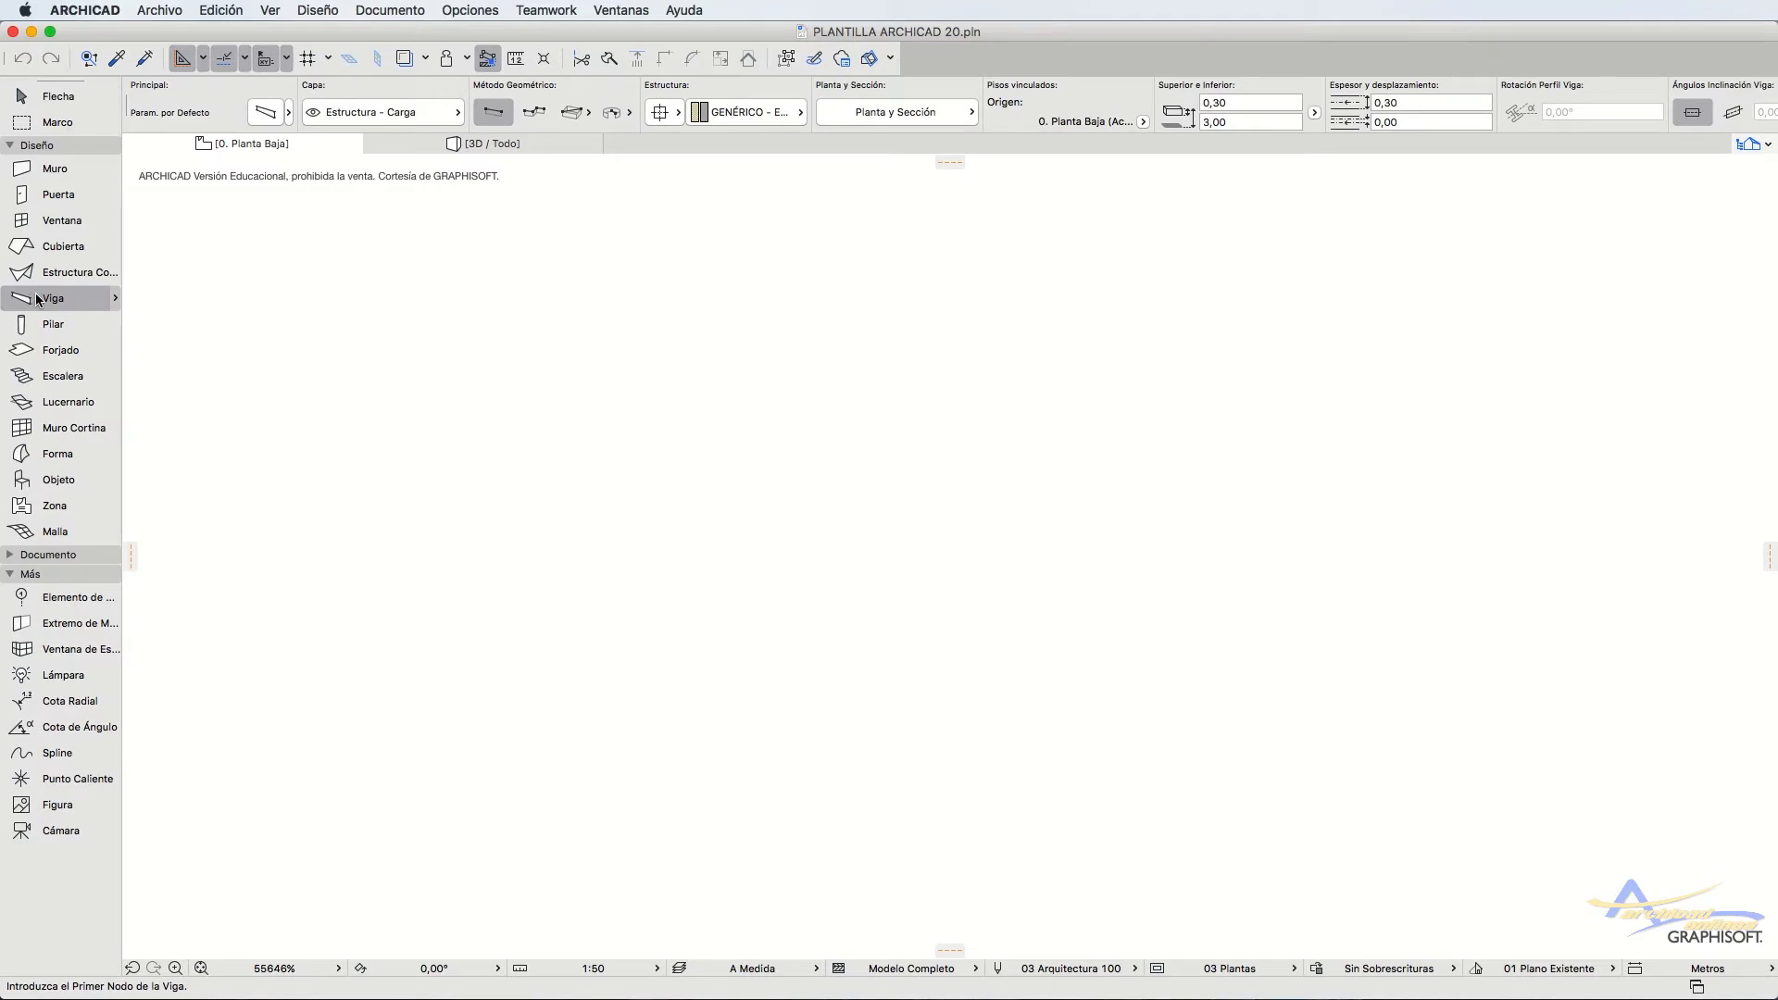
pyautogui.doubleClick(38, 298)
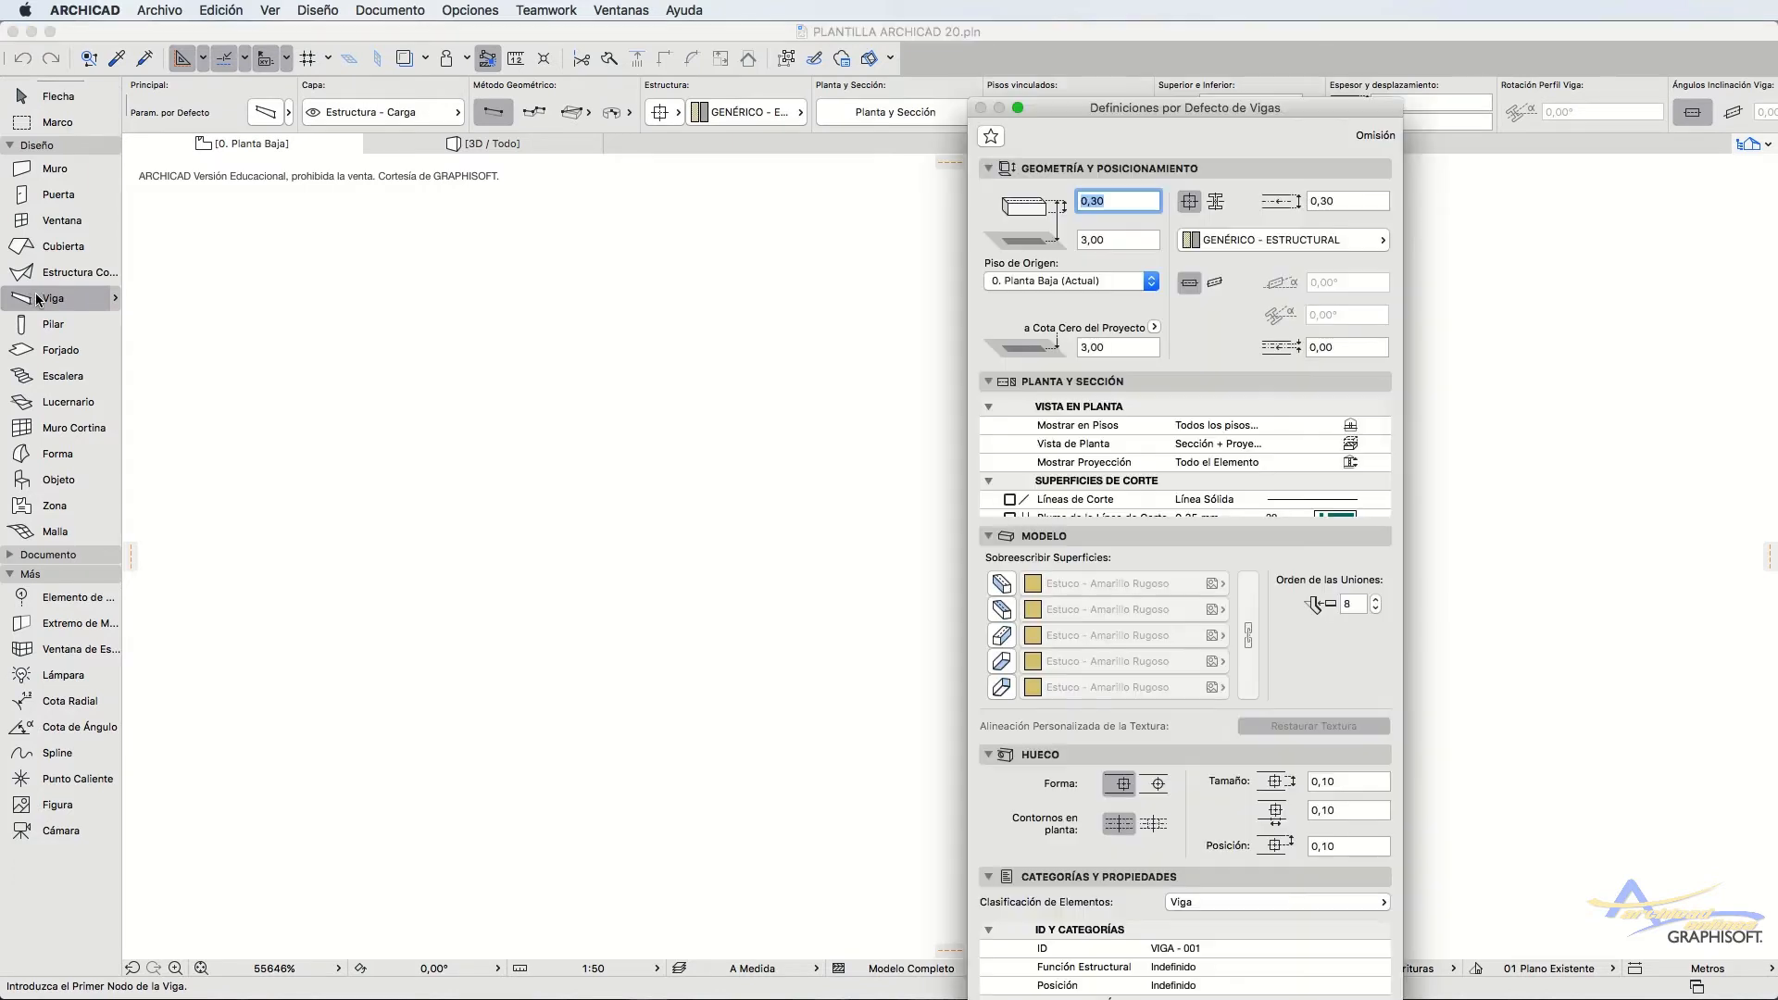
pyautogui.click(988, 874)
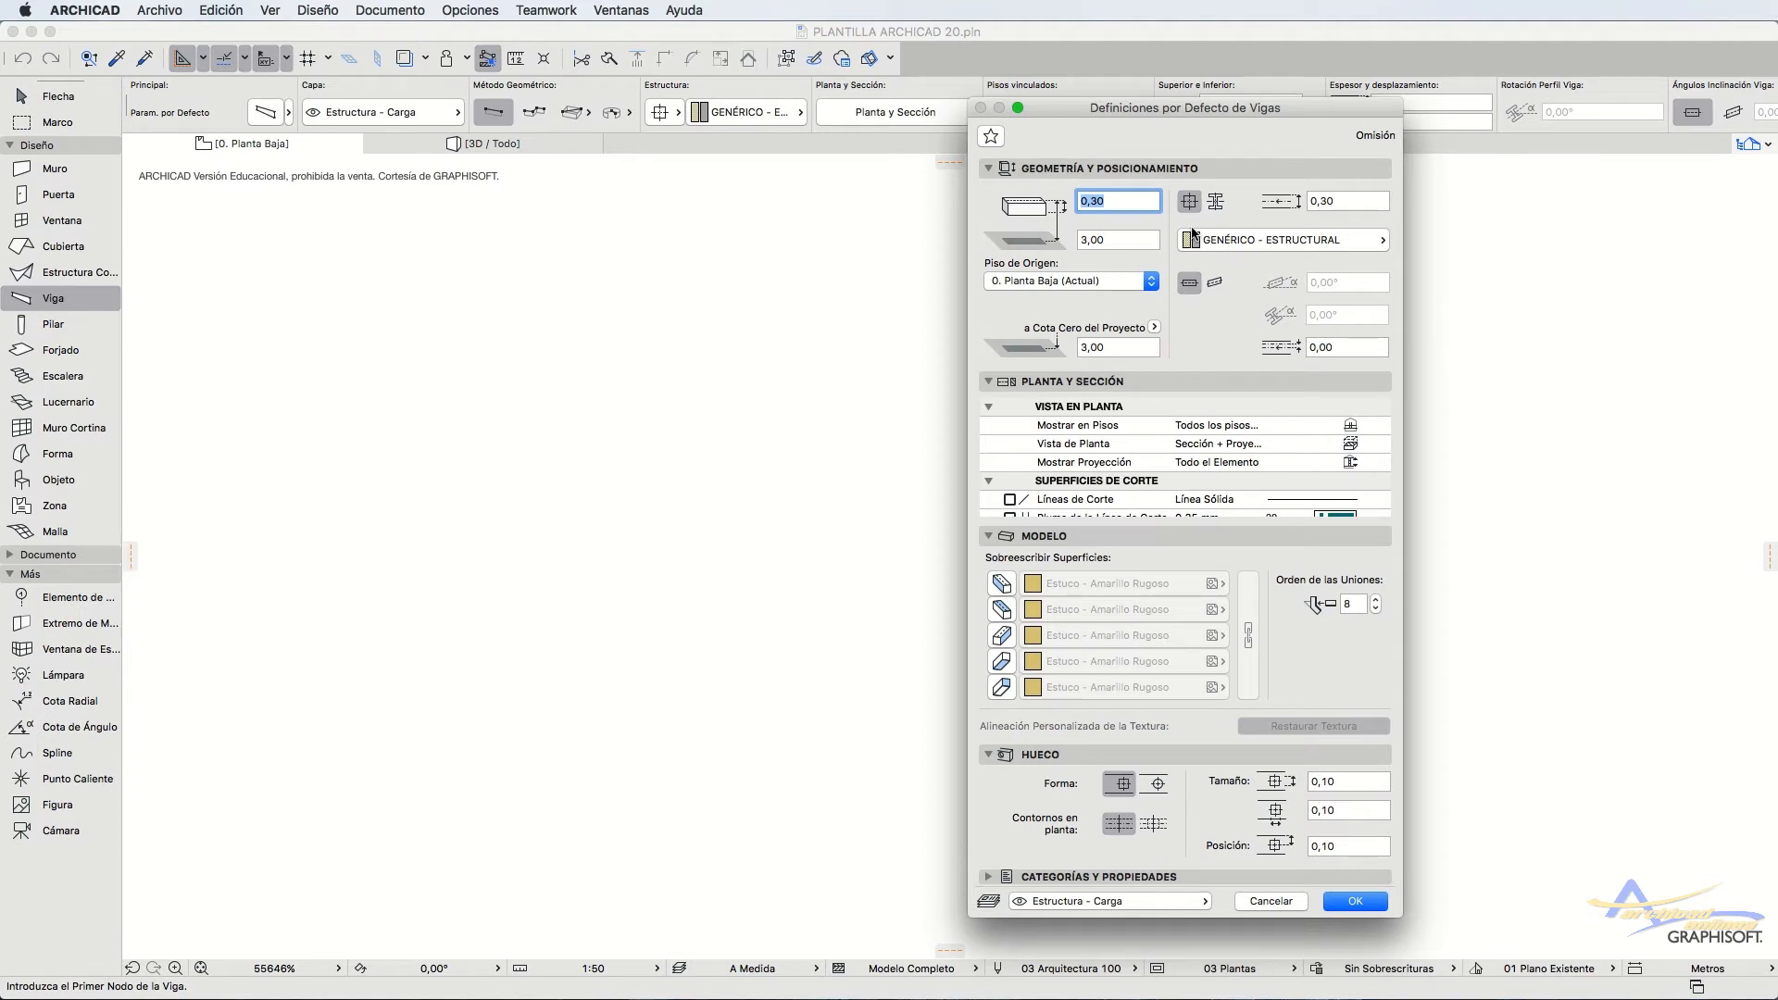
pyautogui.click(1215, 283)
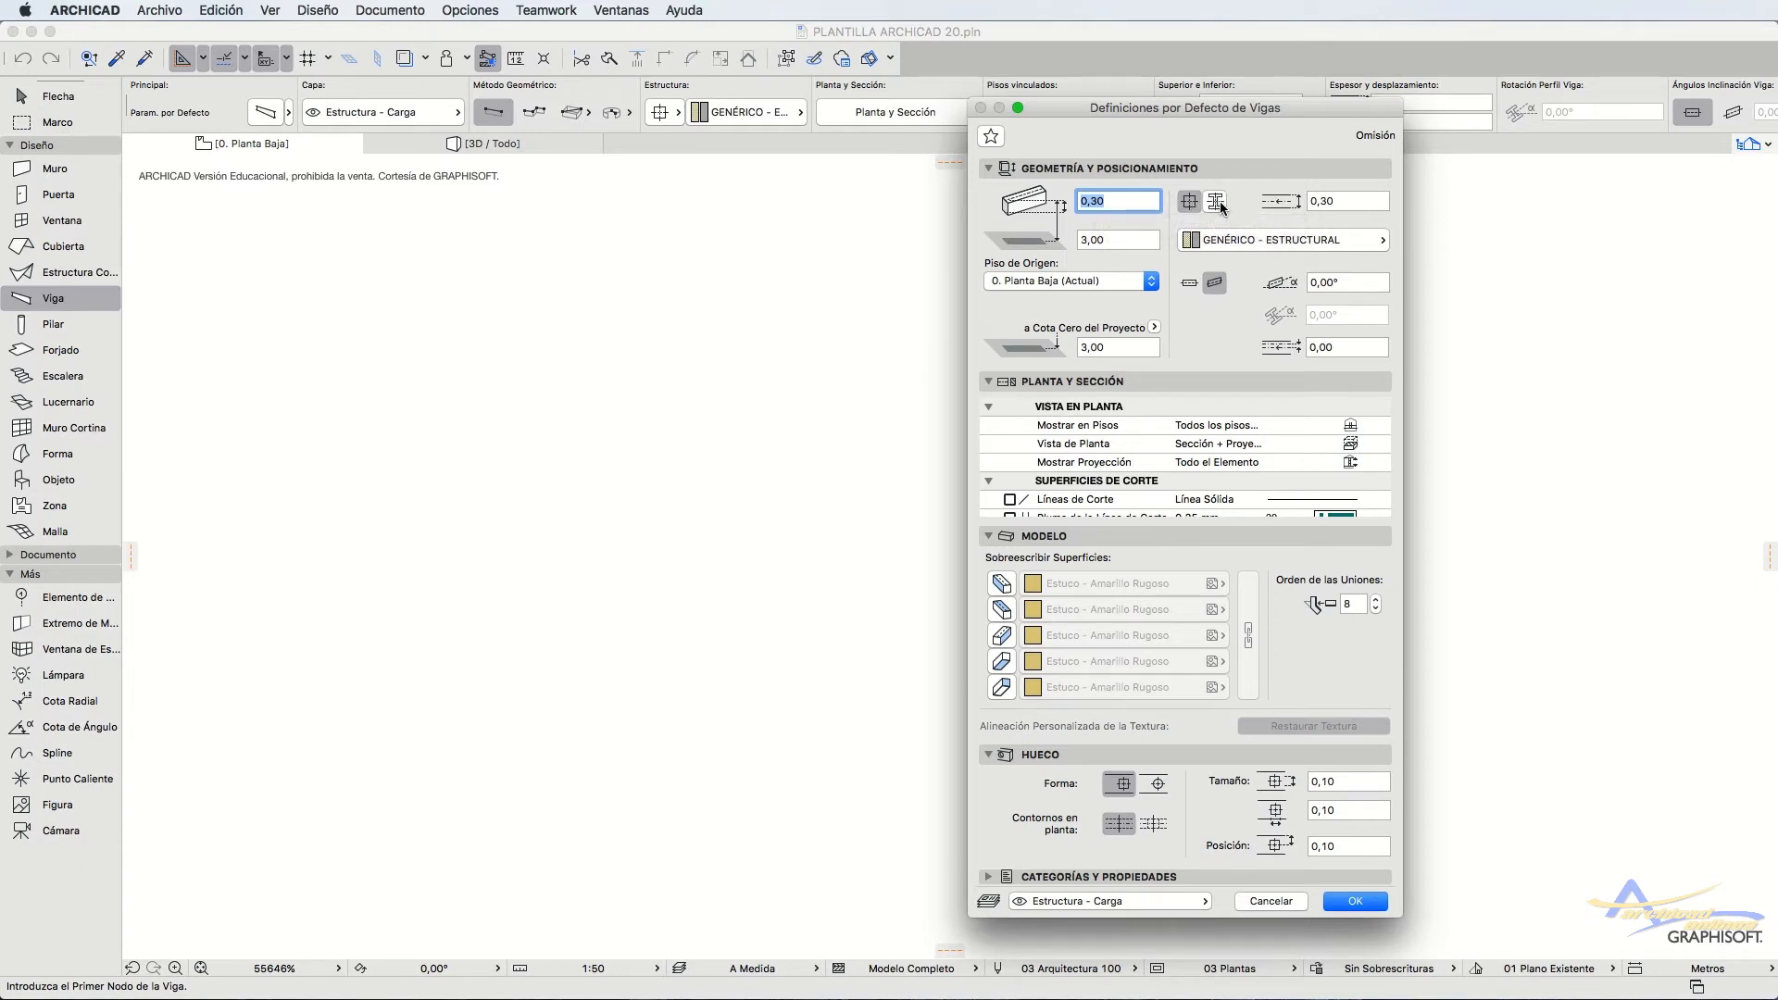
pyautogui.click(1217, 202)
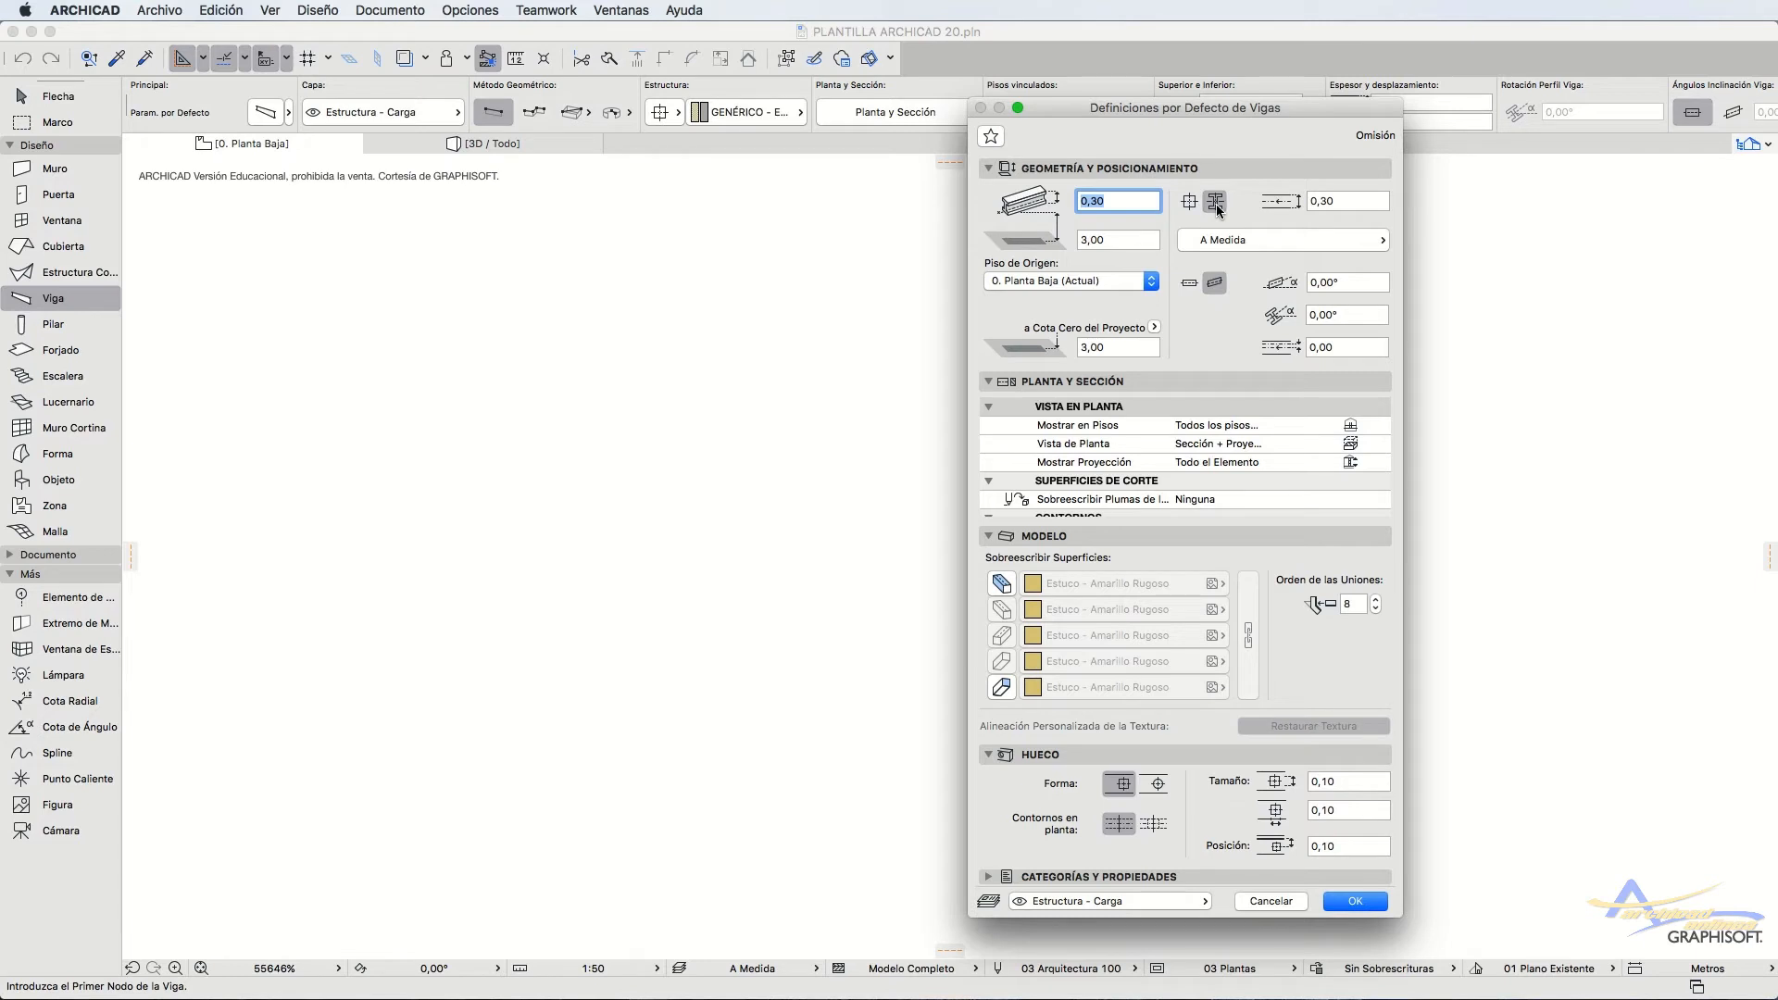
pyautogui.click(1350, 900)
# In the Column default settings, make the column slanted, review the Función Estructural options, and accept the dialog
pyautogui.doubleClick(60, 329)
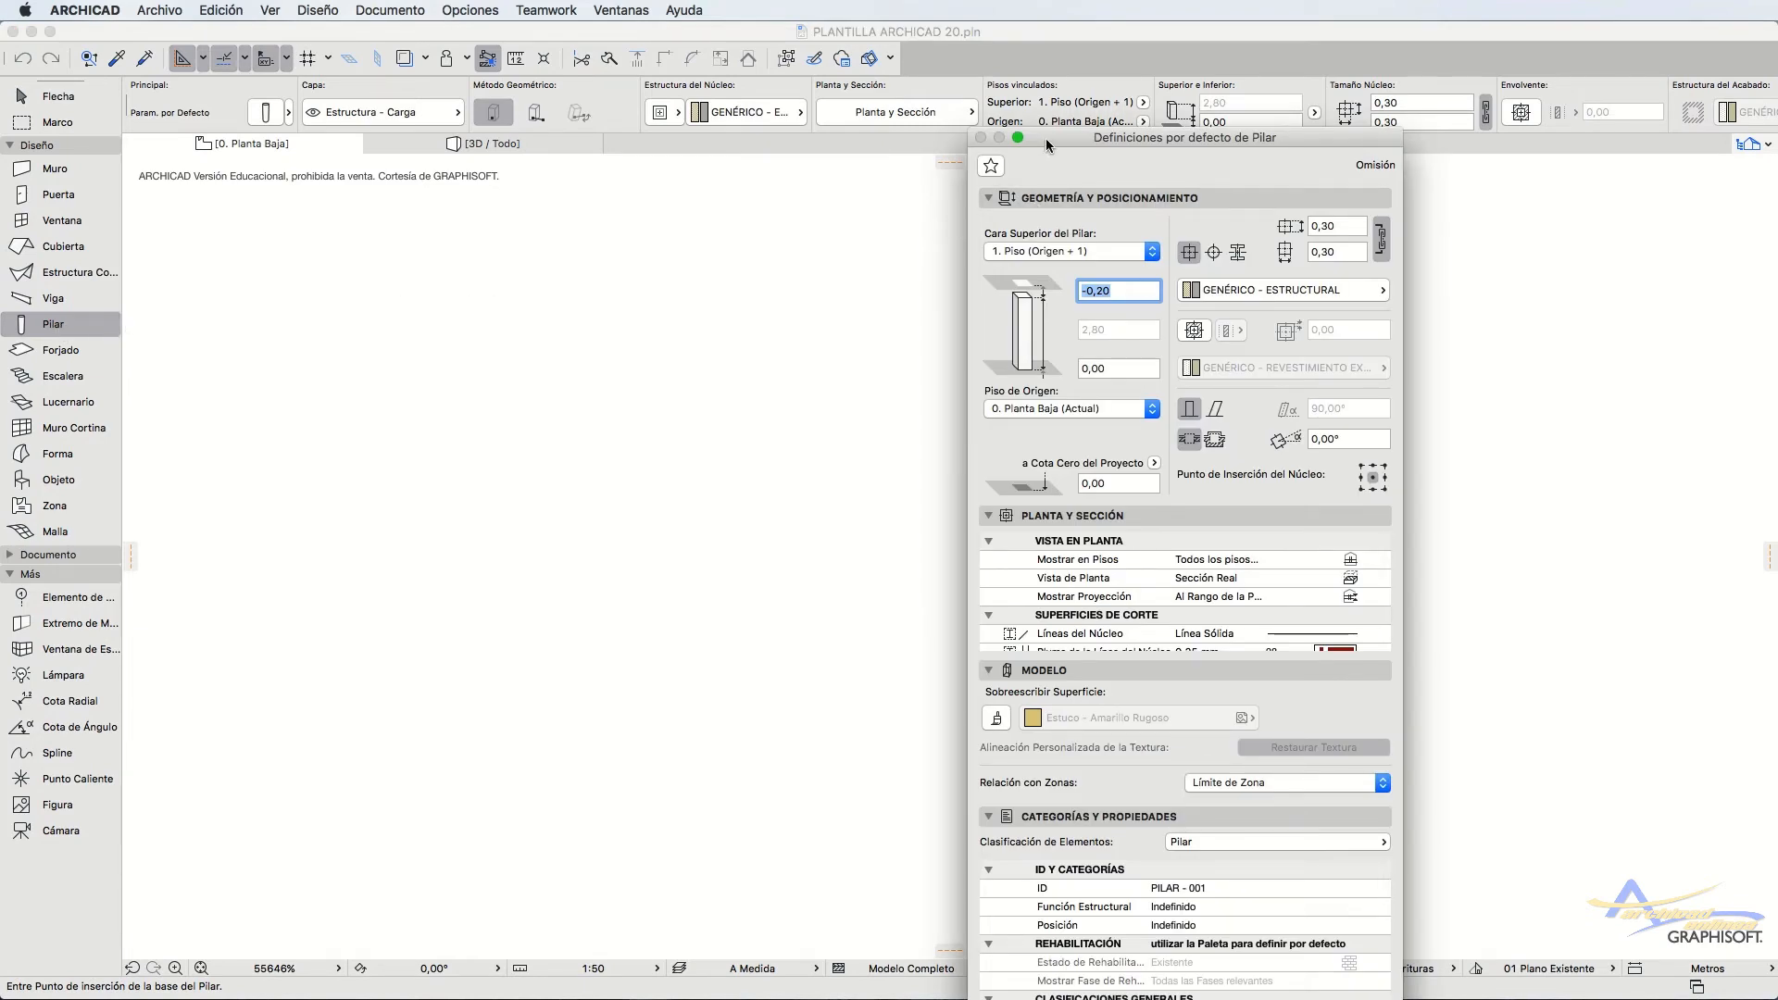
pyautogui.moveTo(1046, 137); pyautogui.dragTo(920, 61)
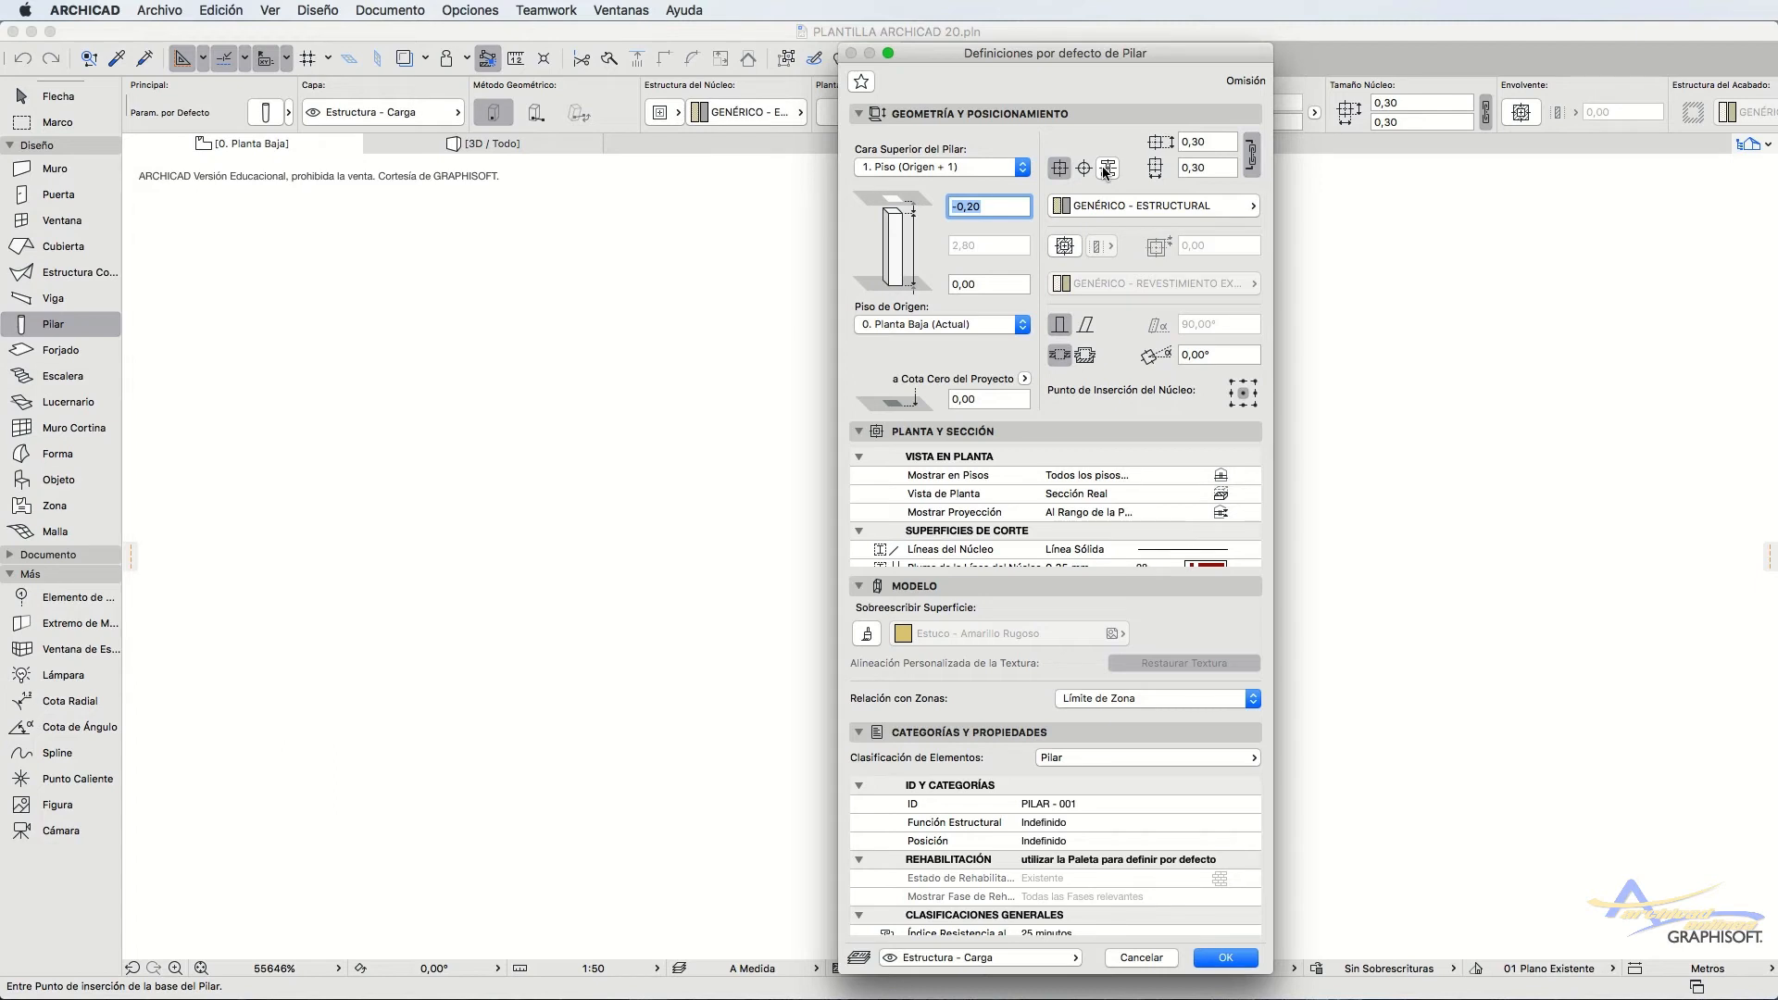
pyautogui.click(1086, 325)
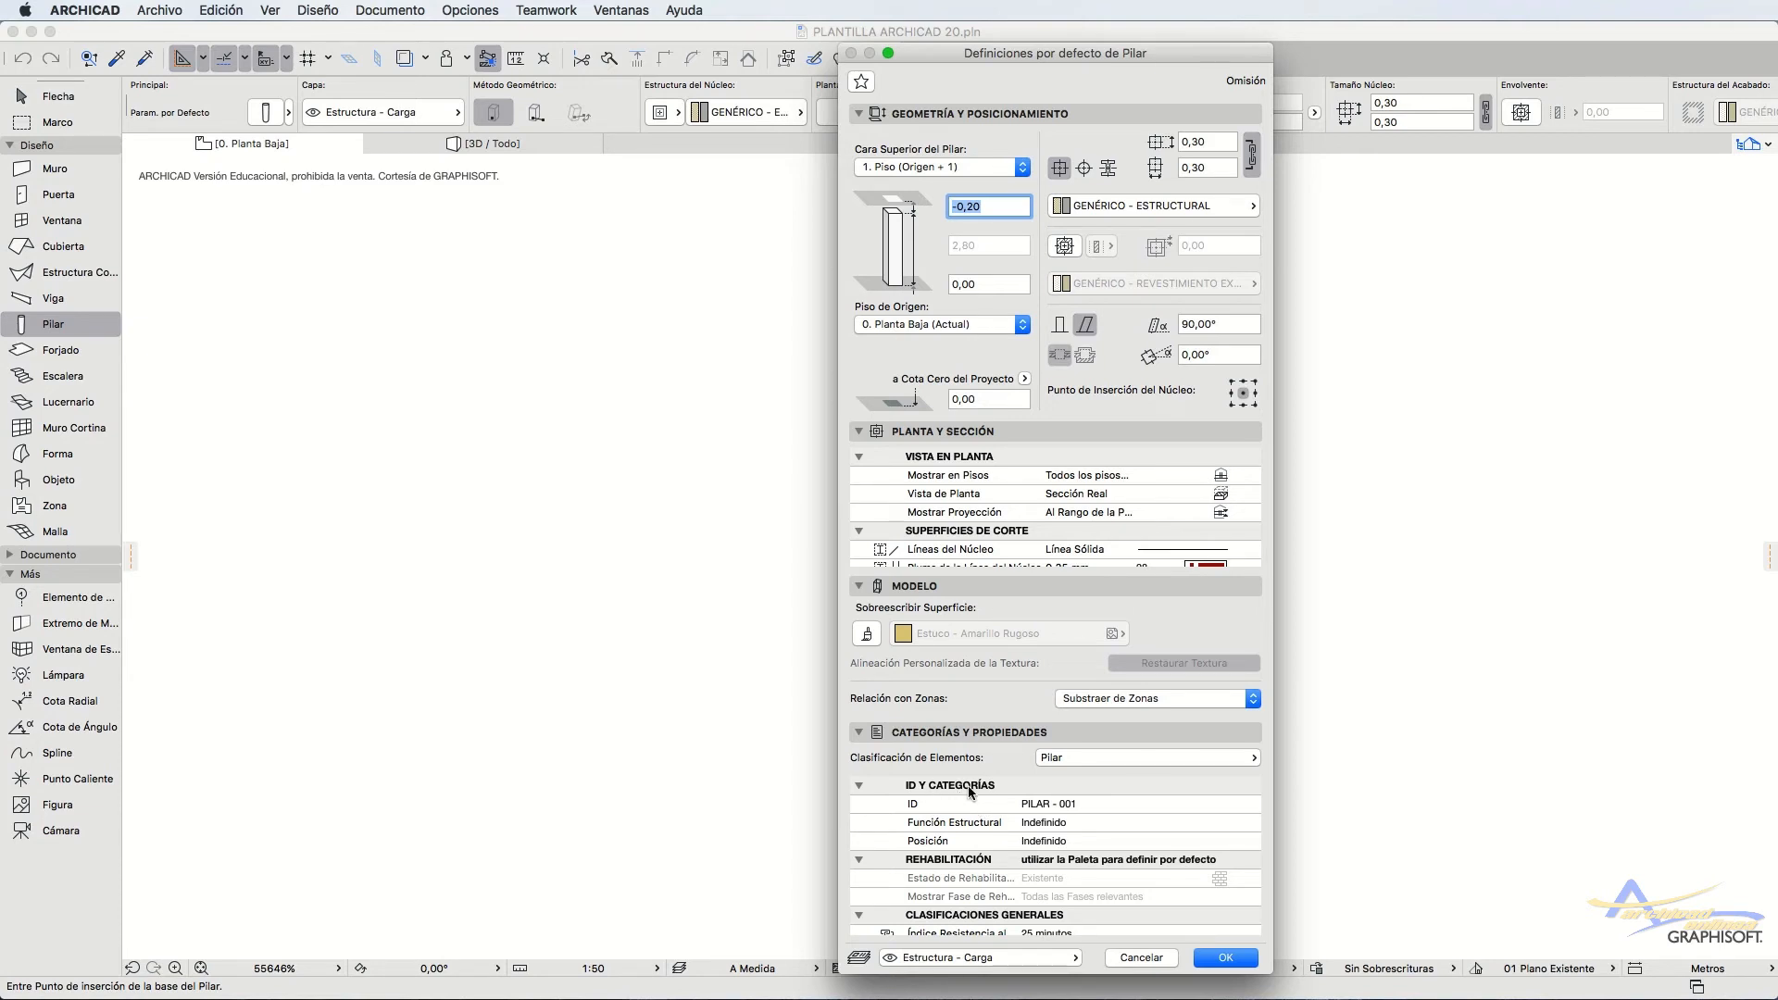
pyautogui.click(1025, 826)
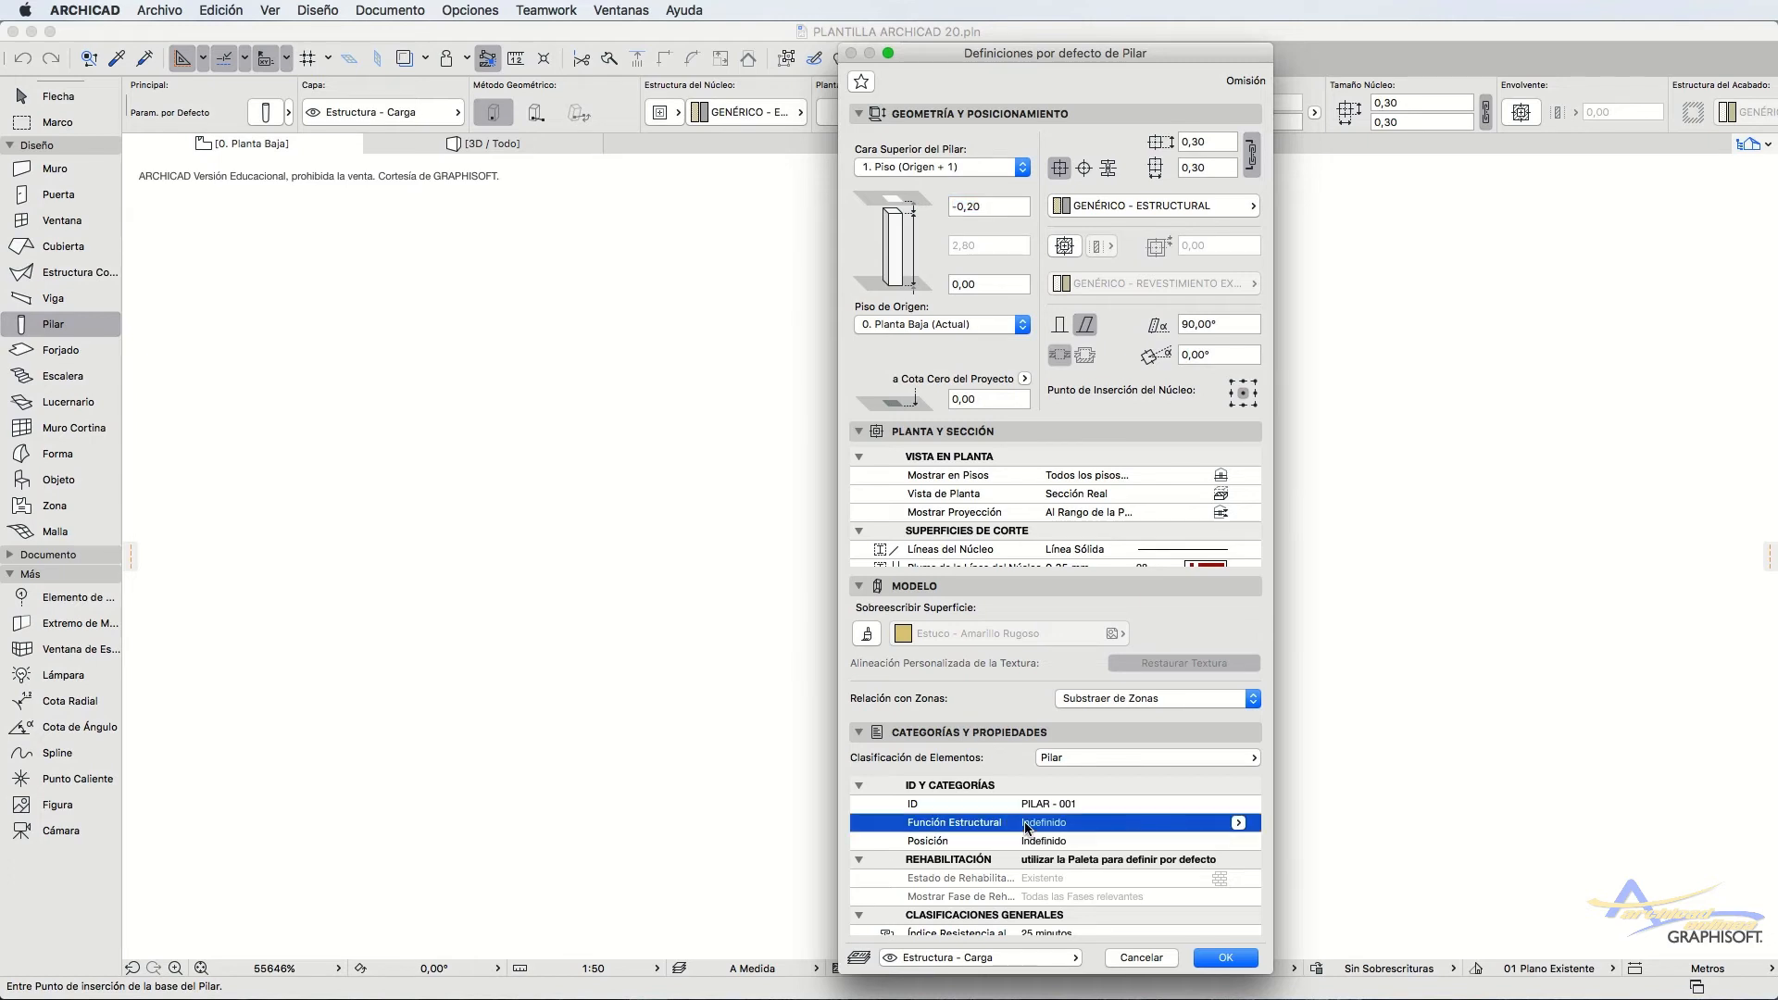
pyautogui.click(1239, 823)
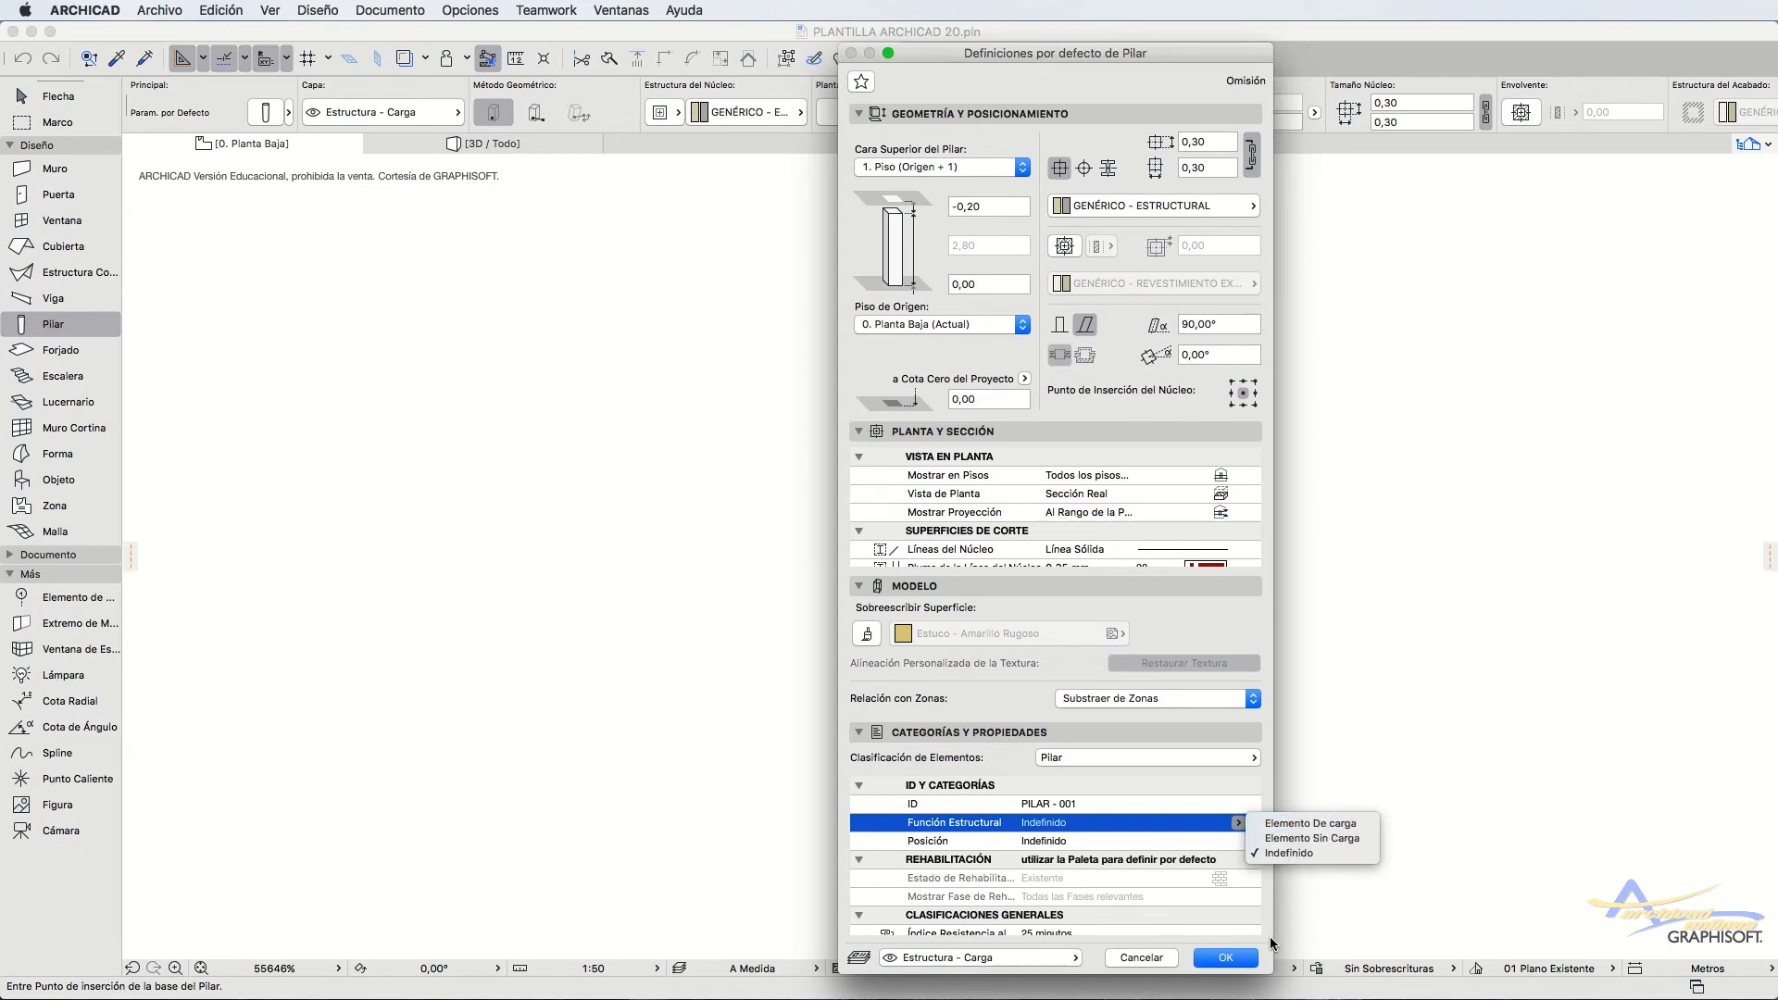
pyautogui.click(1226, 961)
pyautogui.click(1226, 959)
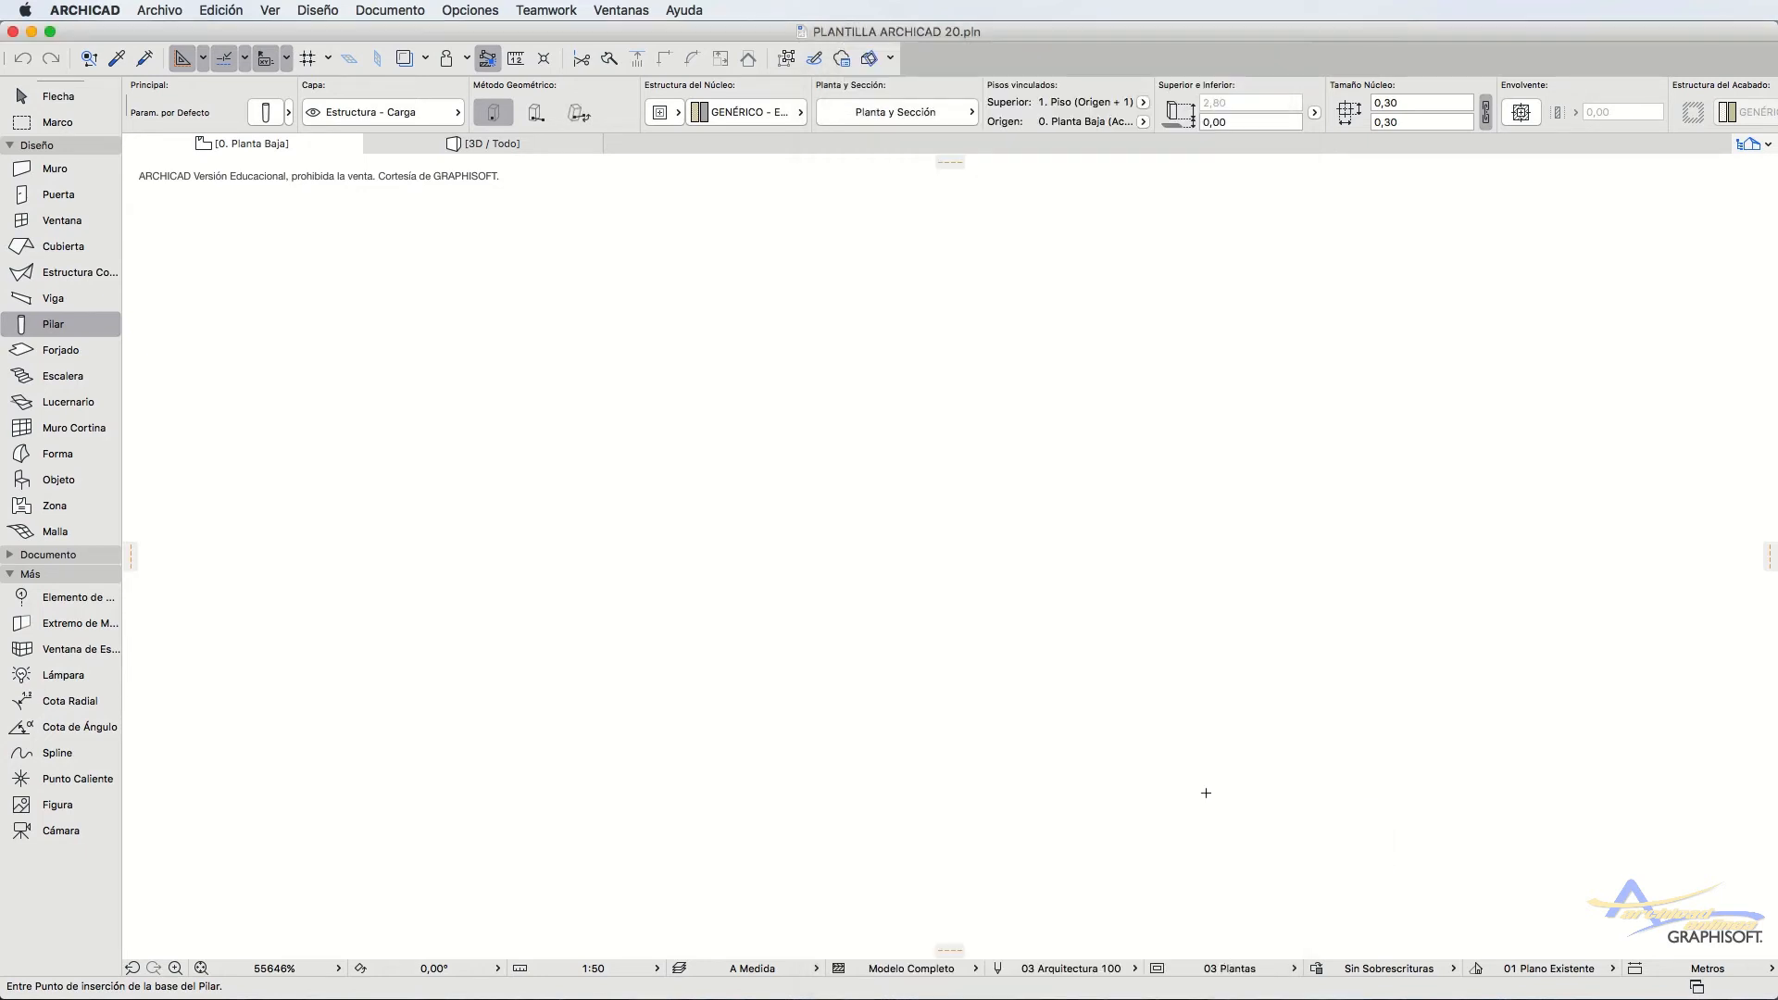
# Open the slab (Forjado) default settings, switch to a basic structure, and review the available building materials
pyautogui.doubleClick(56, 350)
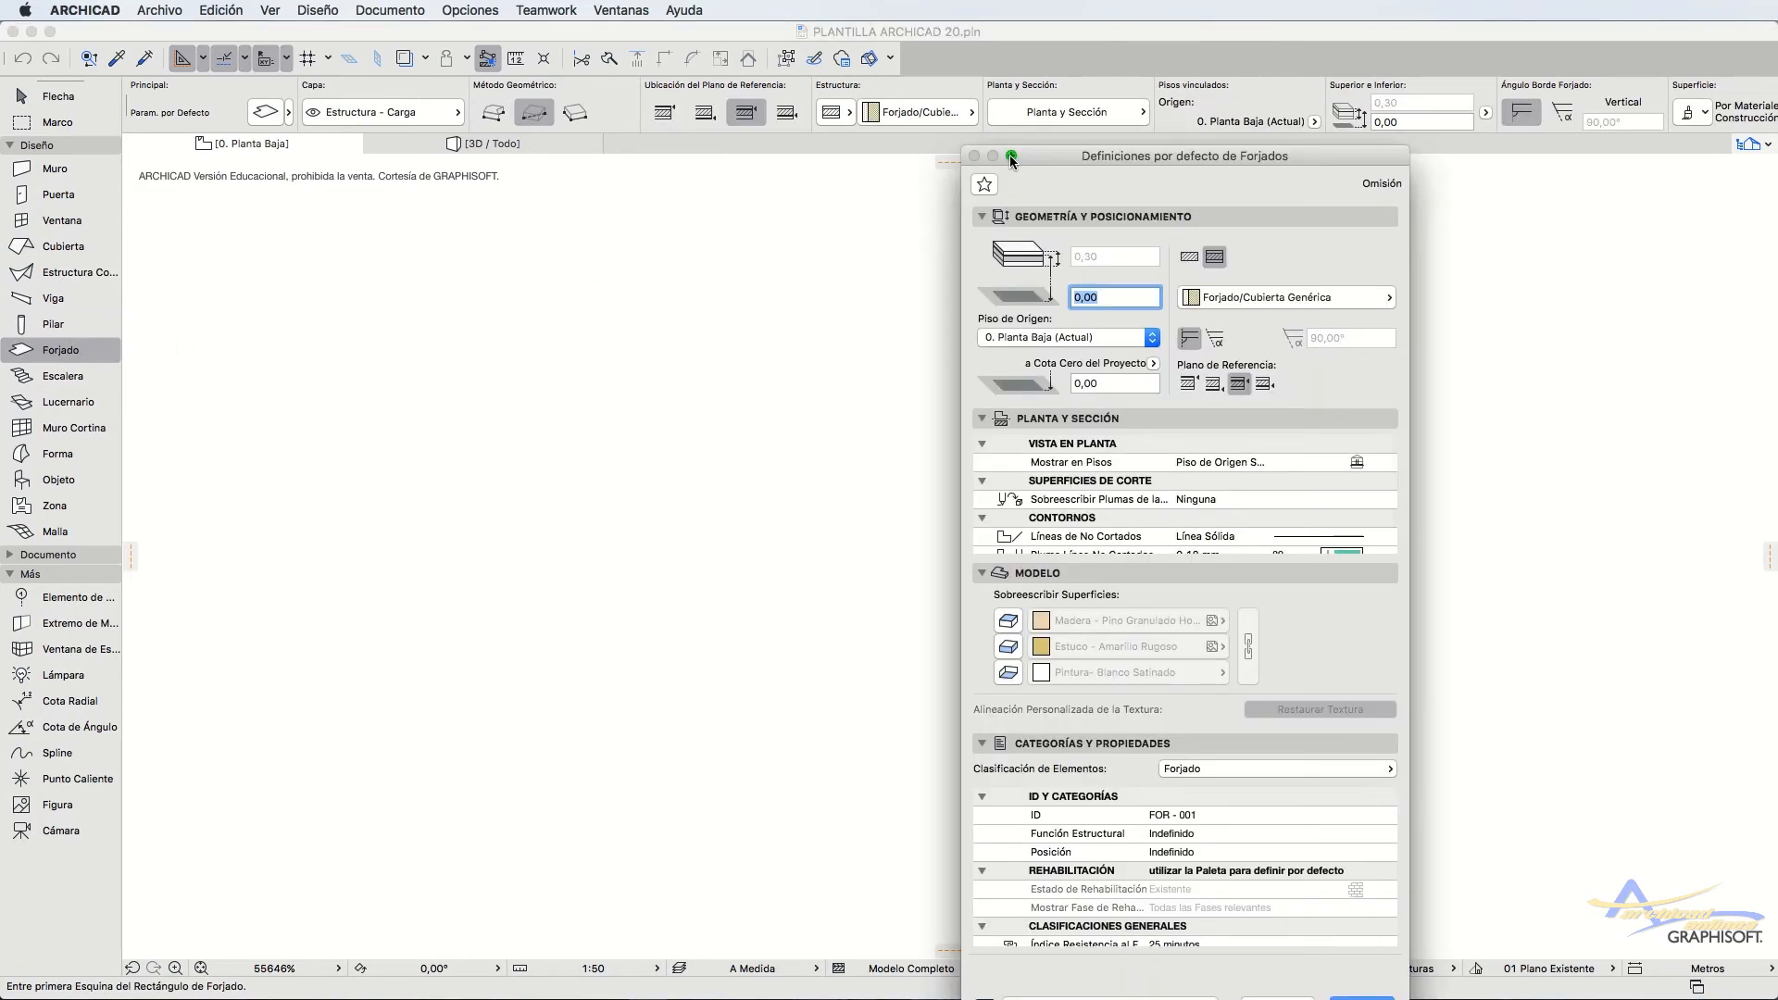
pyautogui.moveTo(1001, 151); pyautogui.dragTo(726, 49)
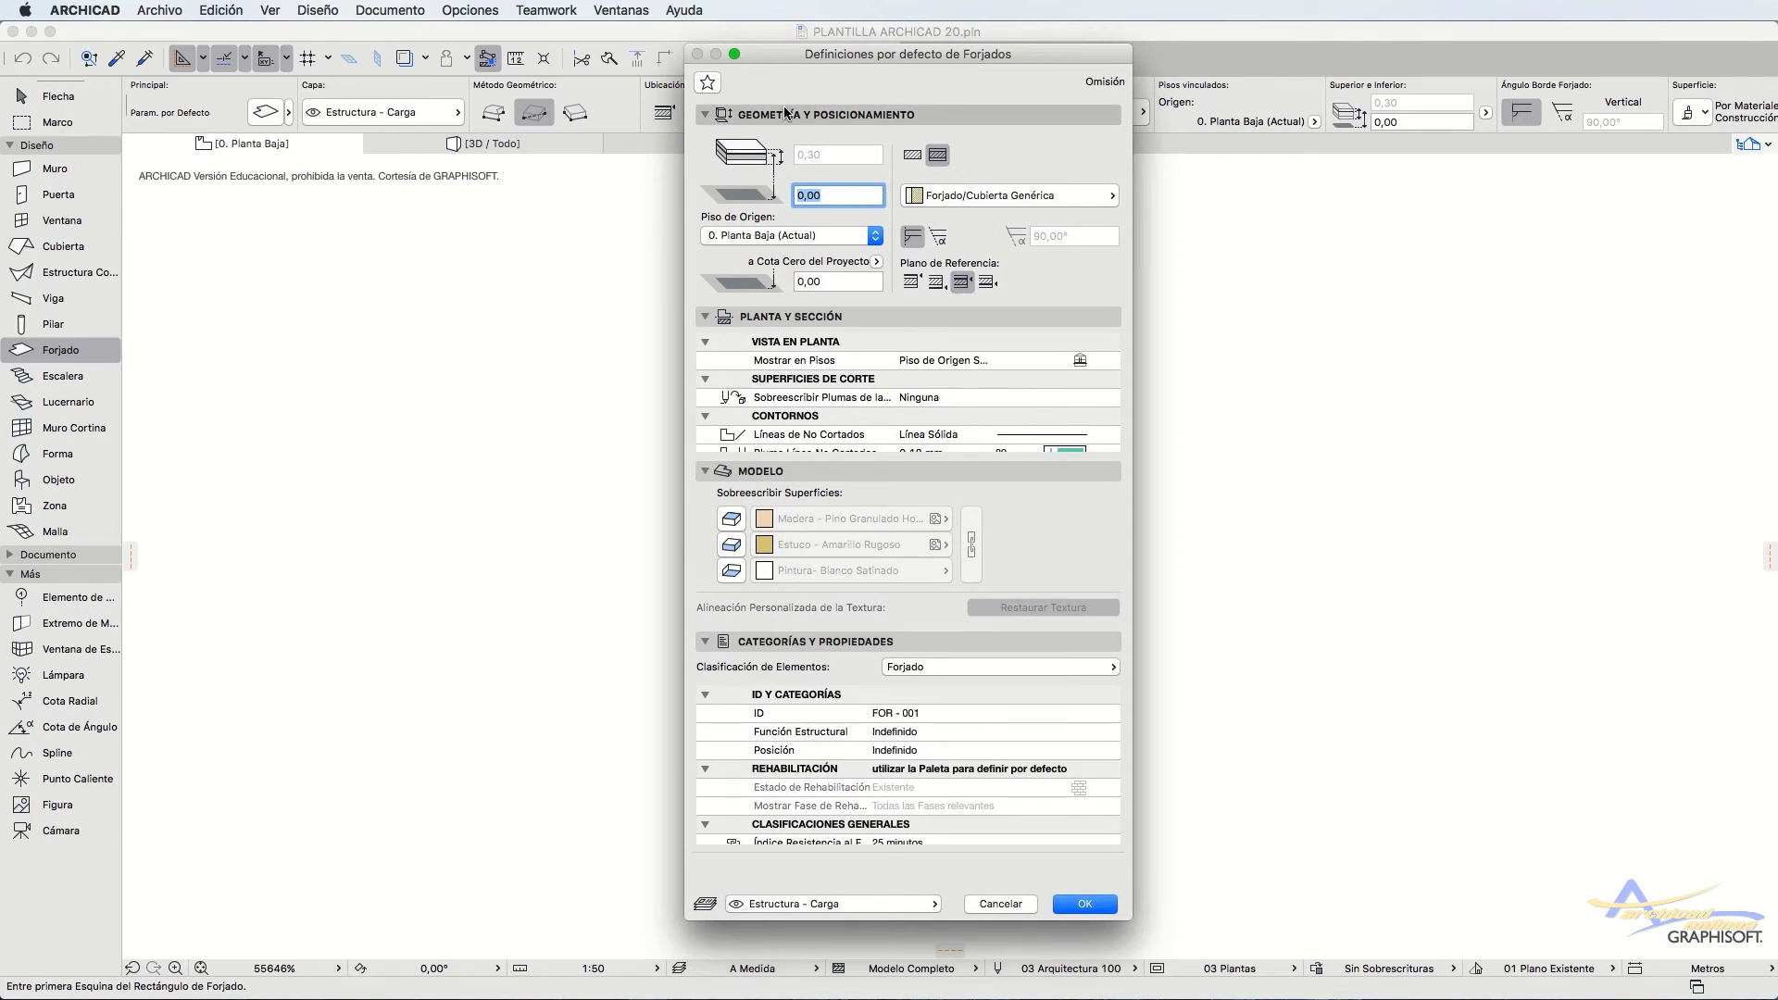
pyautogui.click(911, 156)
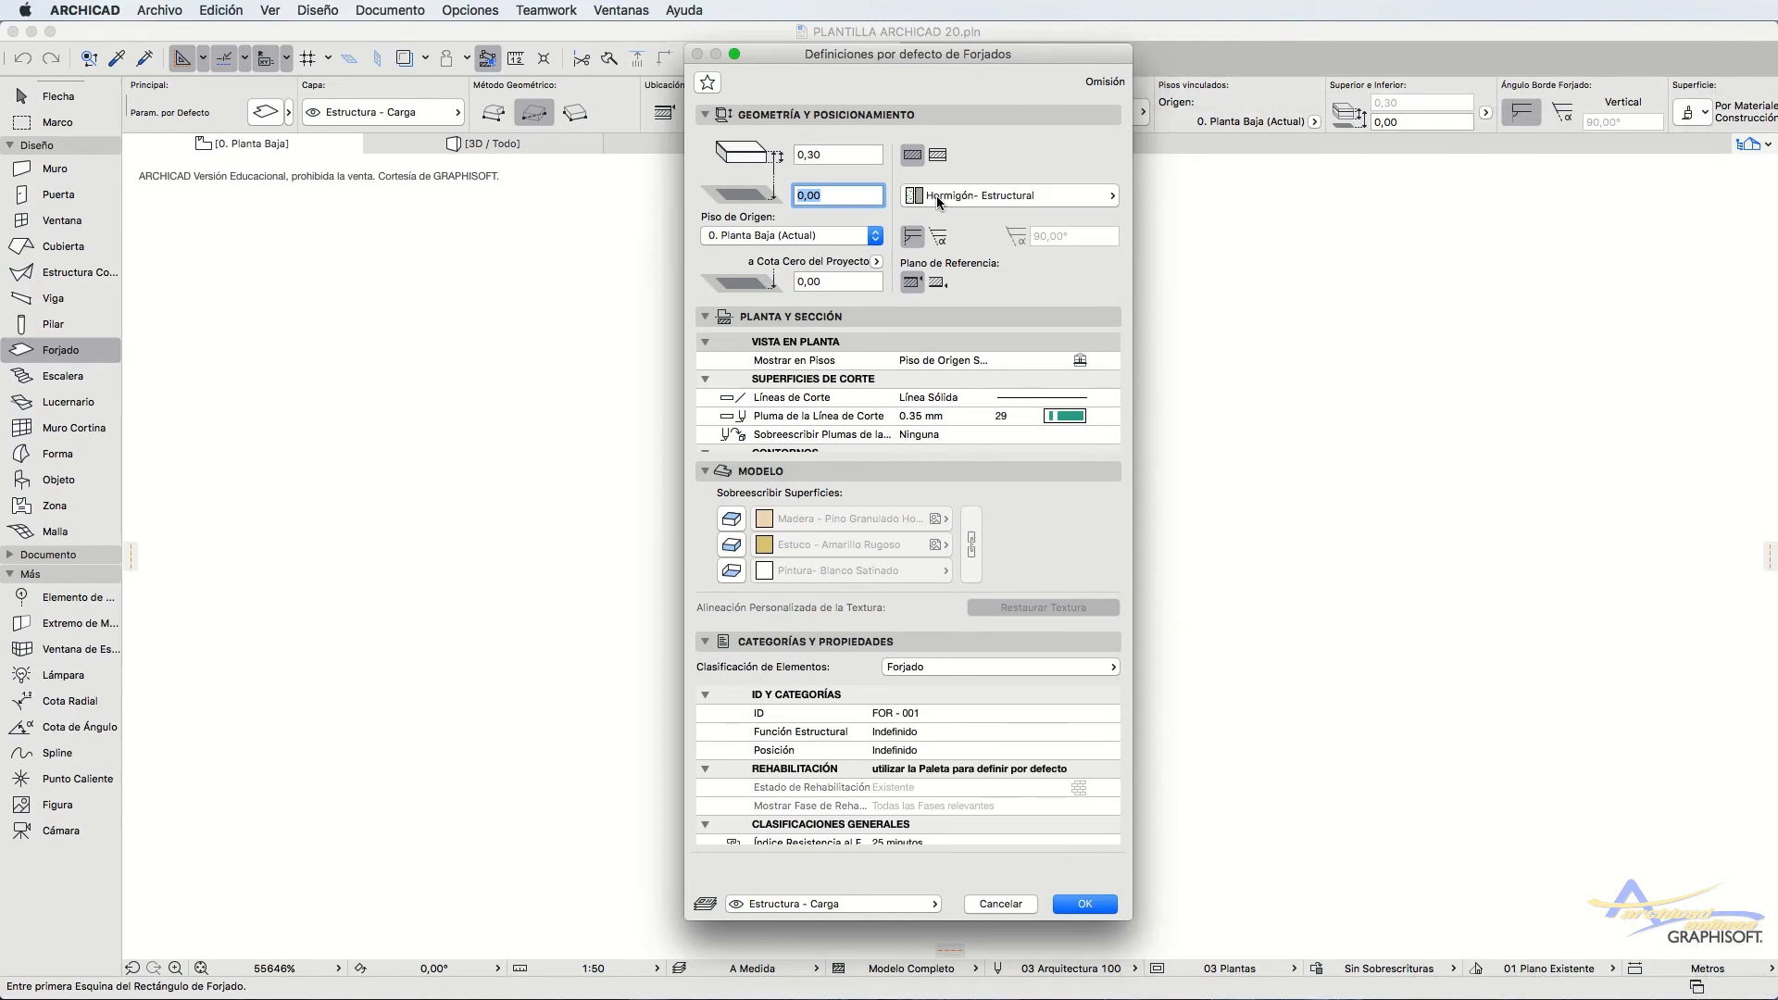
pyautogui.click(936, 196)
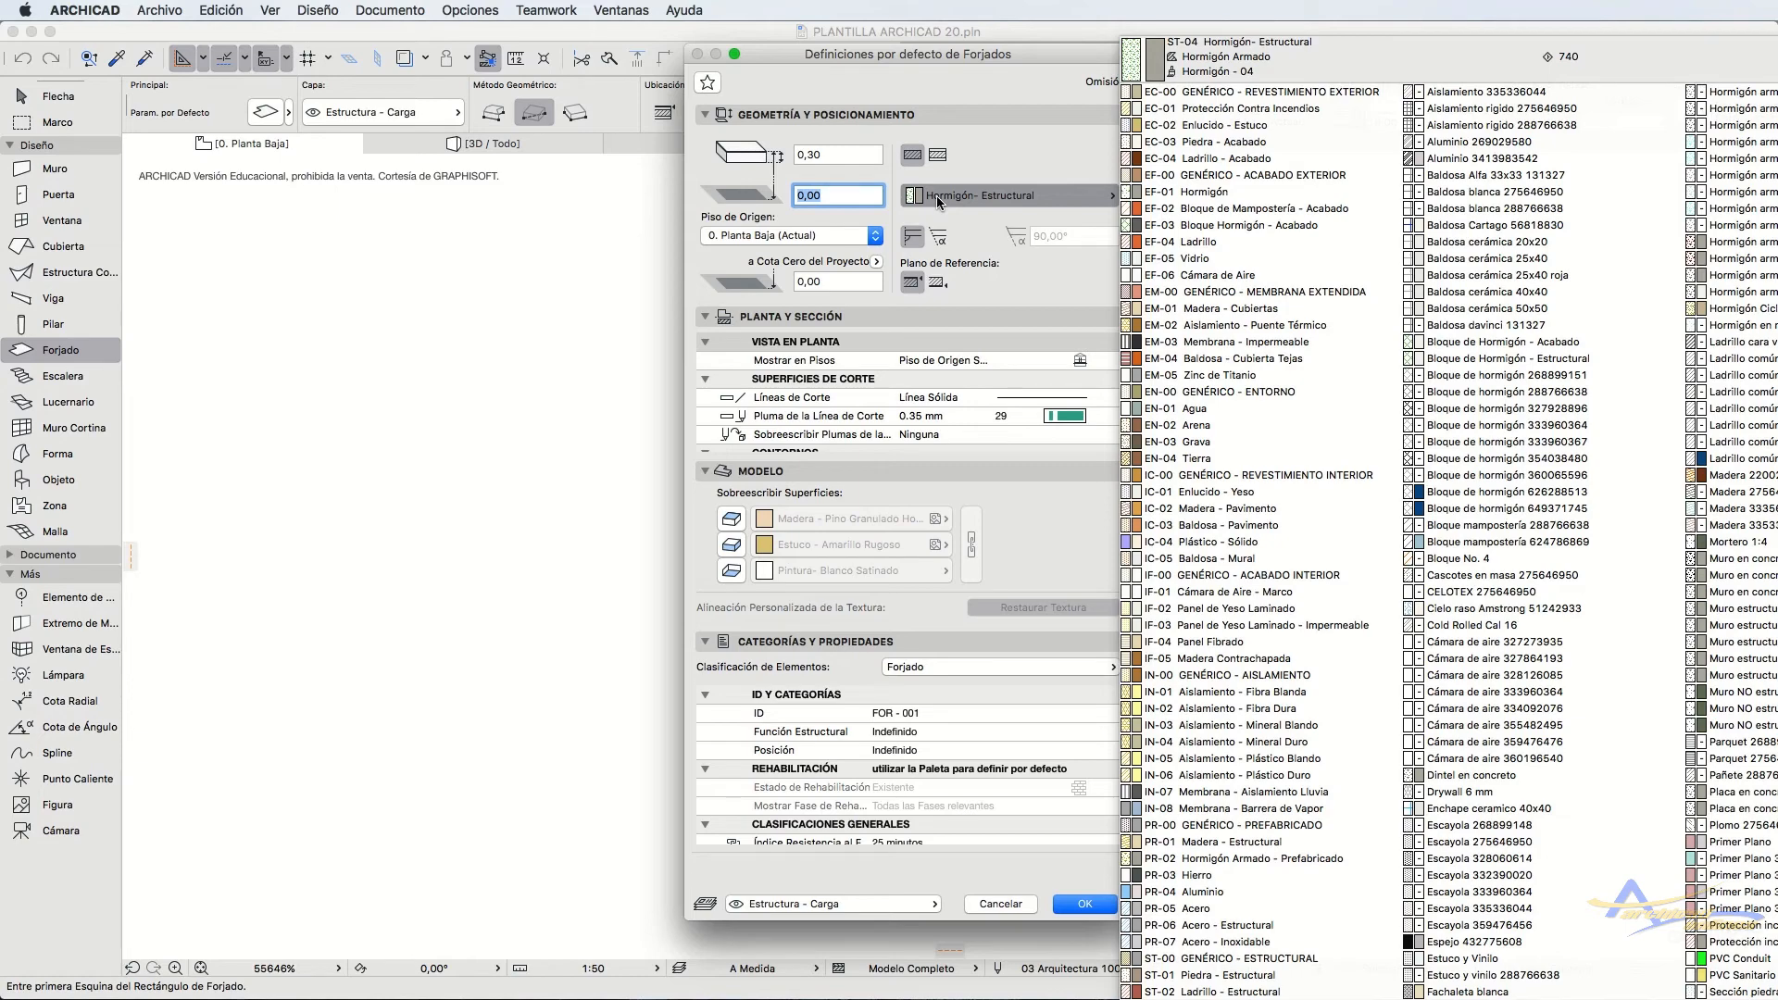
pyautogui.click(954, 166)
# Switch the slab to a composite structure and review the list of available composites
pyautogui.click(938, 157)
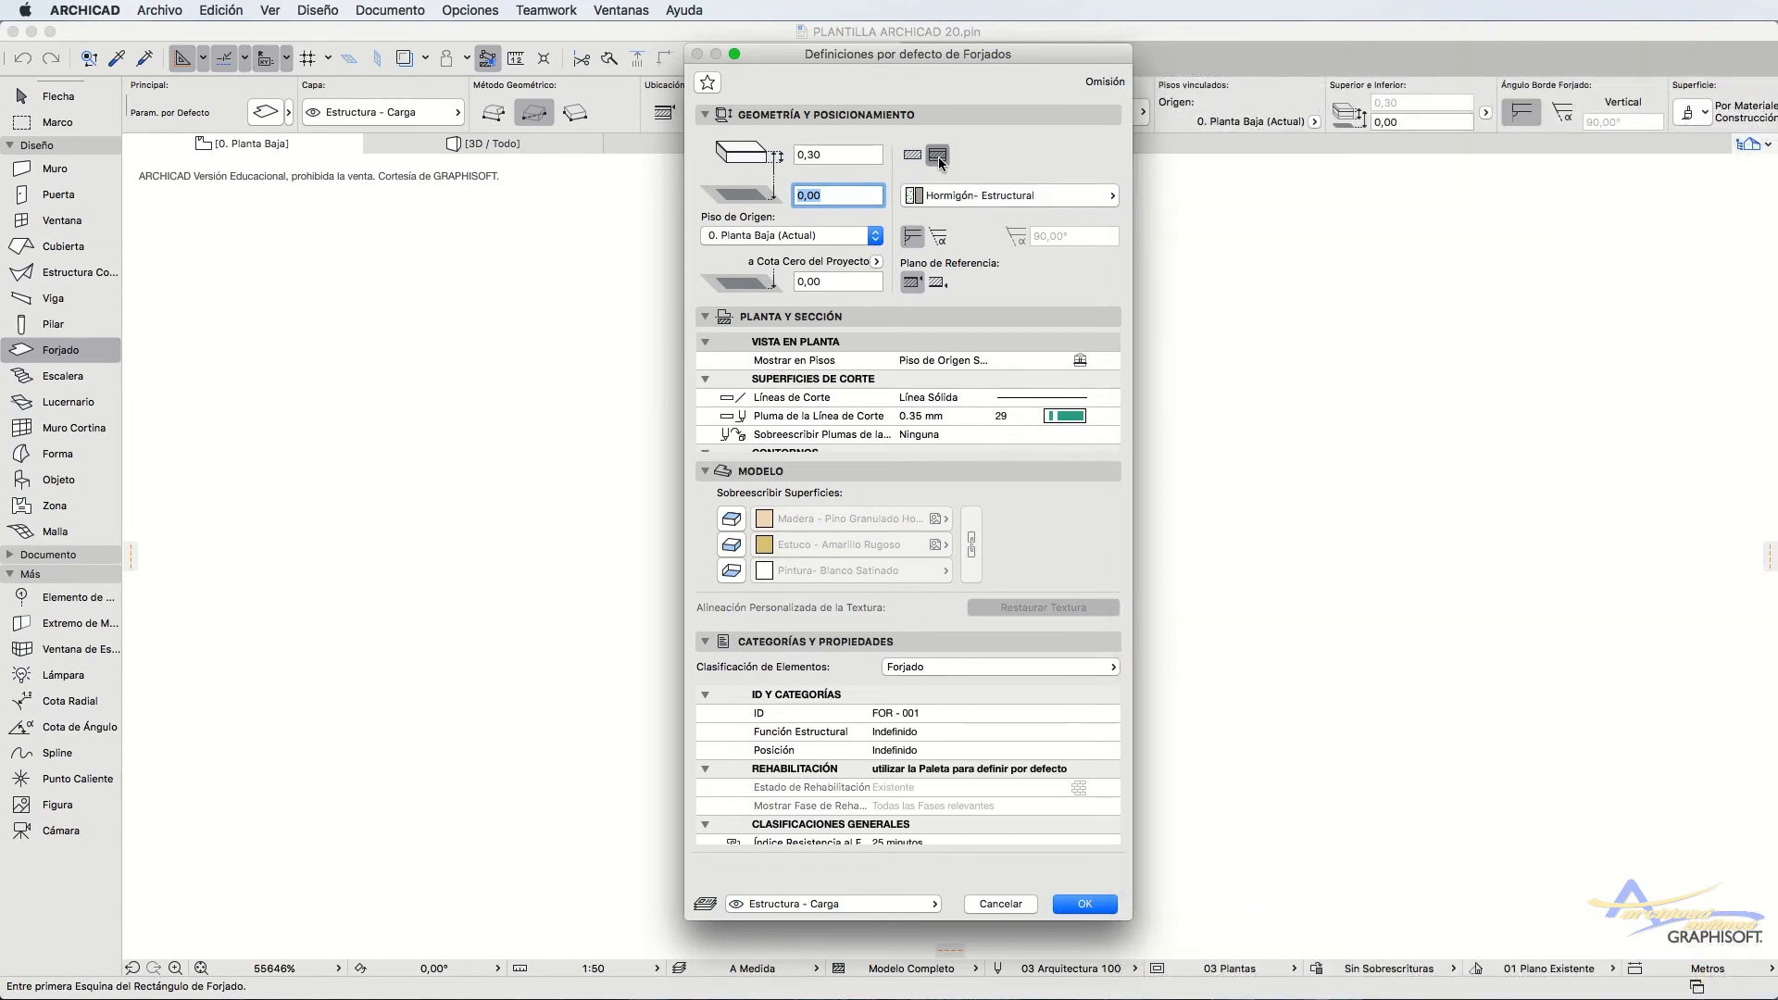
pyautogui.click(946, 192)
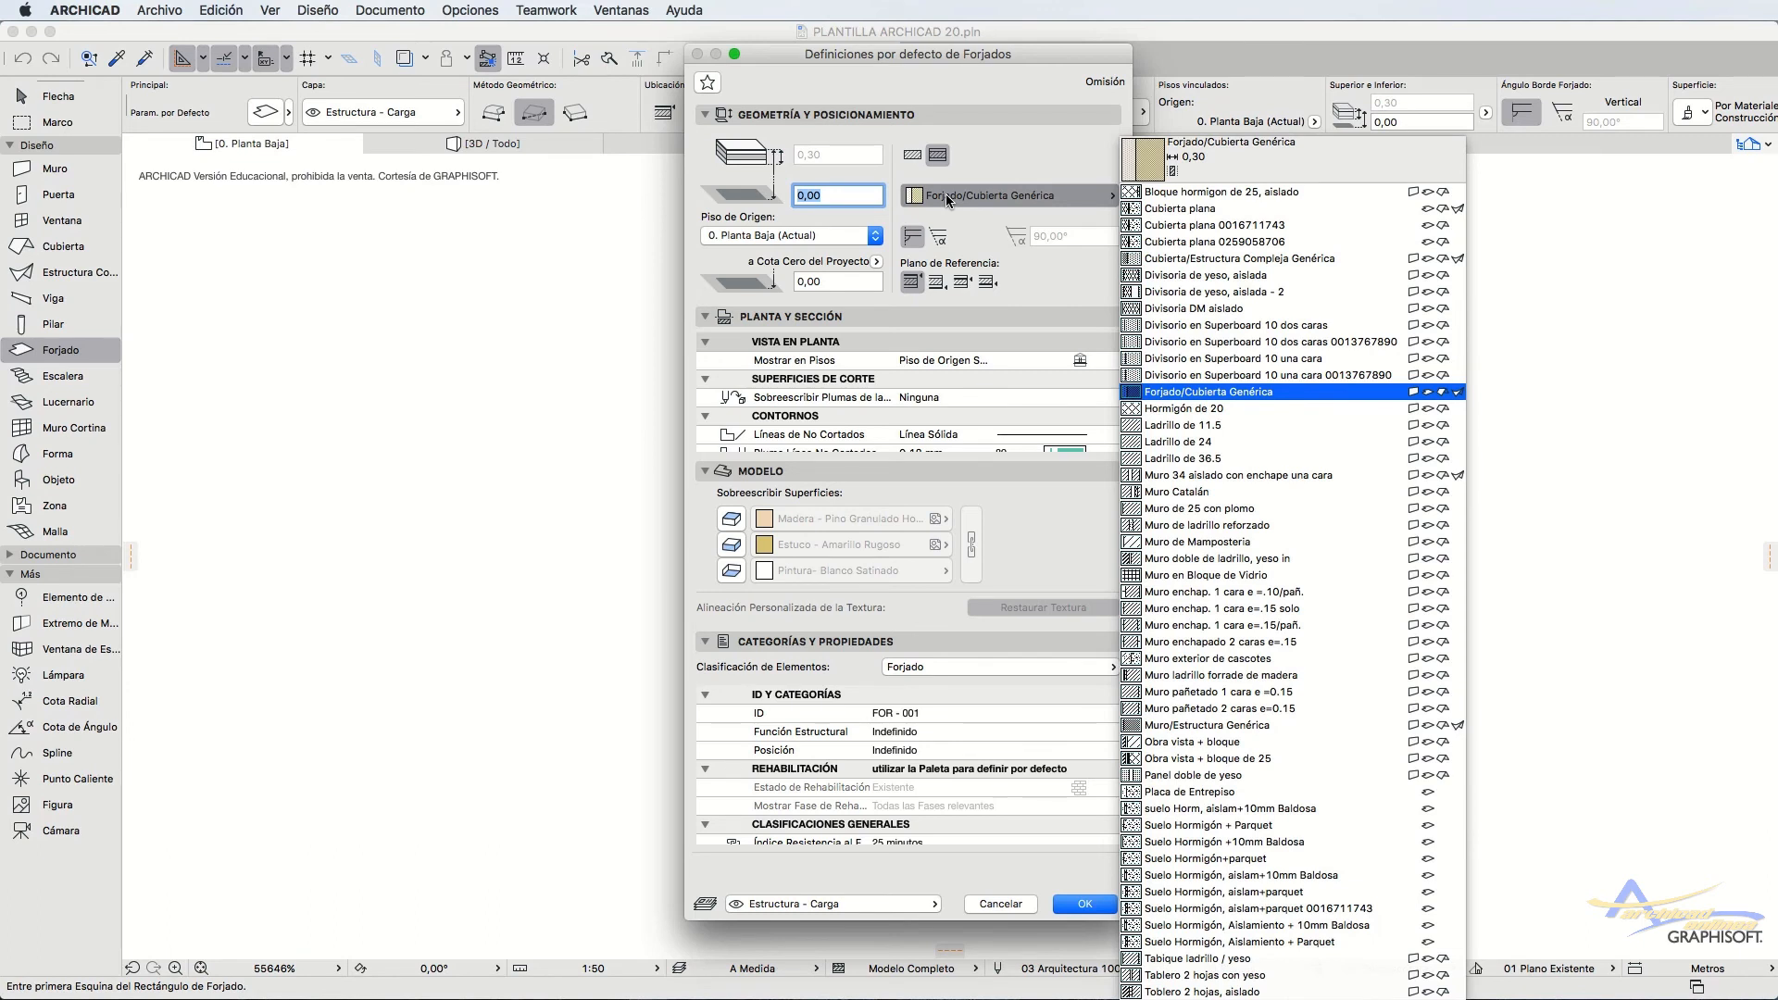
pyautogui.click(946, 193)
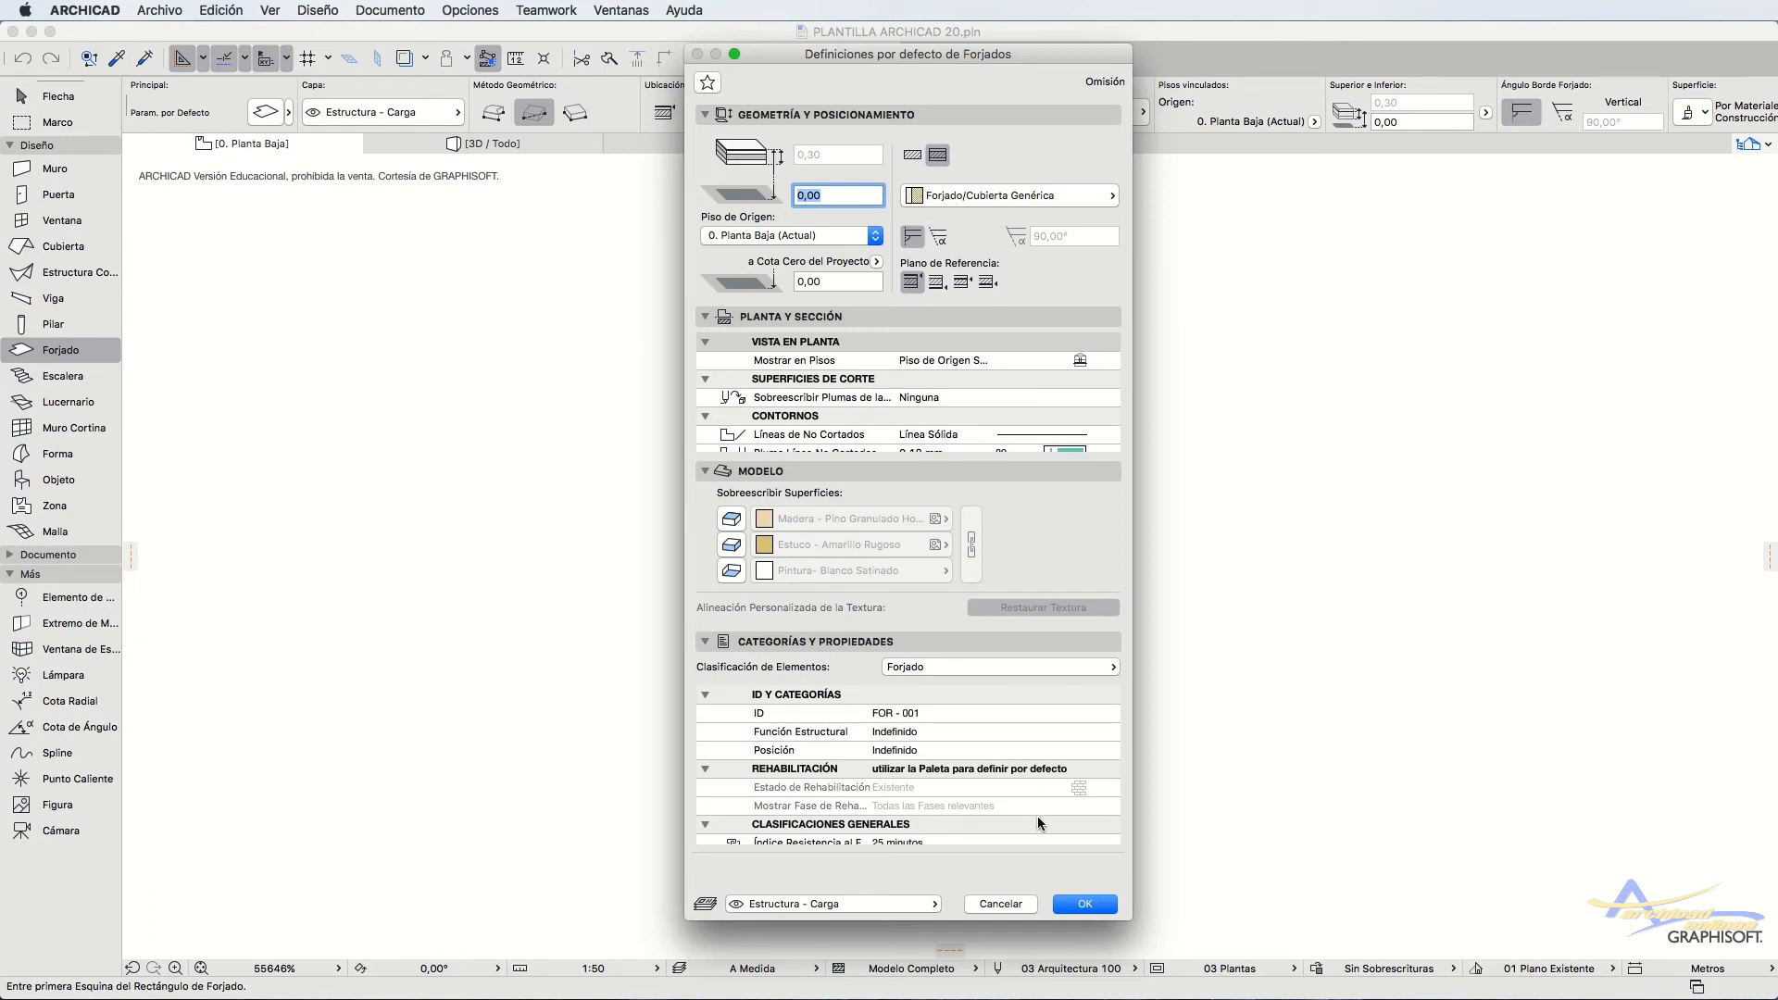
# Review the slab's Función Estructural options and accept the default settings
pyautogui.click(863, 730)
pyautogui.click(1096, 732)
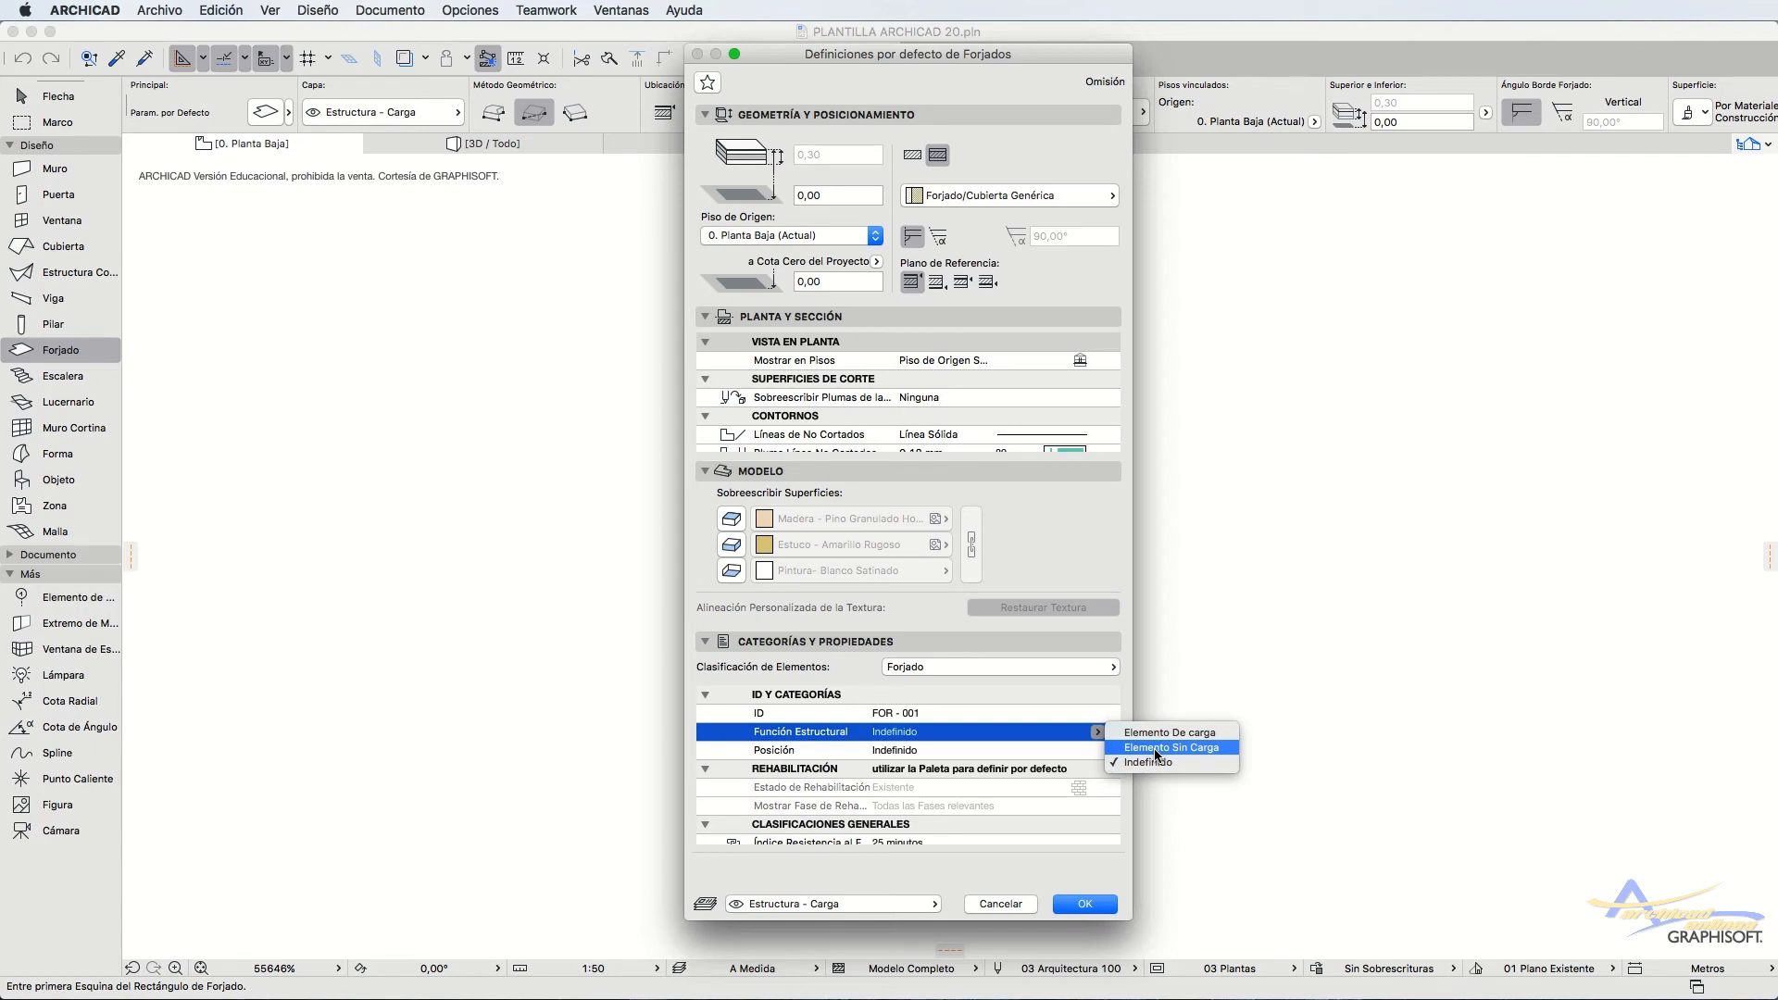
pyautogui.click(1085, 919)
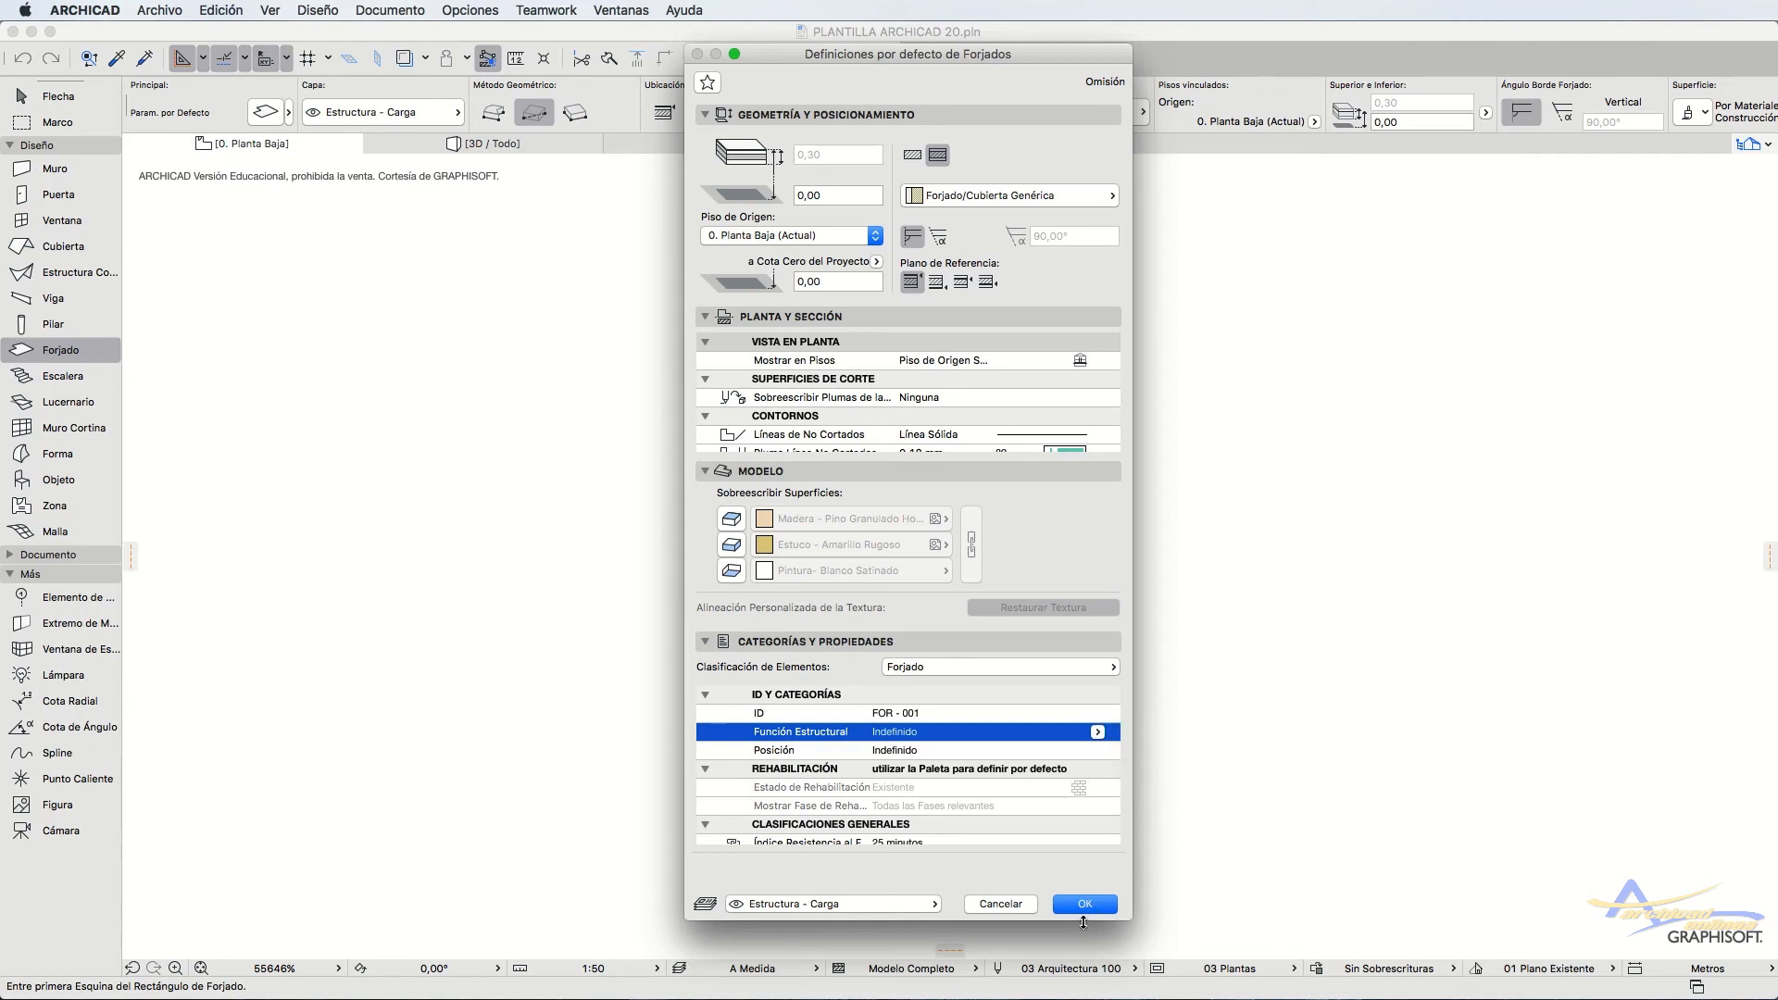
pyautogui.click(1083, 906)
# Open the Stair (Escalera) default settings and preview the Dos Rellanos, Acero Pan, Espiral, L and U models in Escaleras Completas 20
pyautogui.click(81, 377)
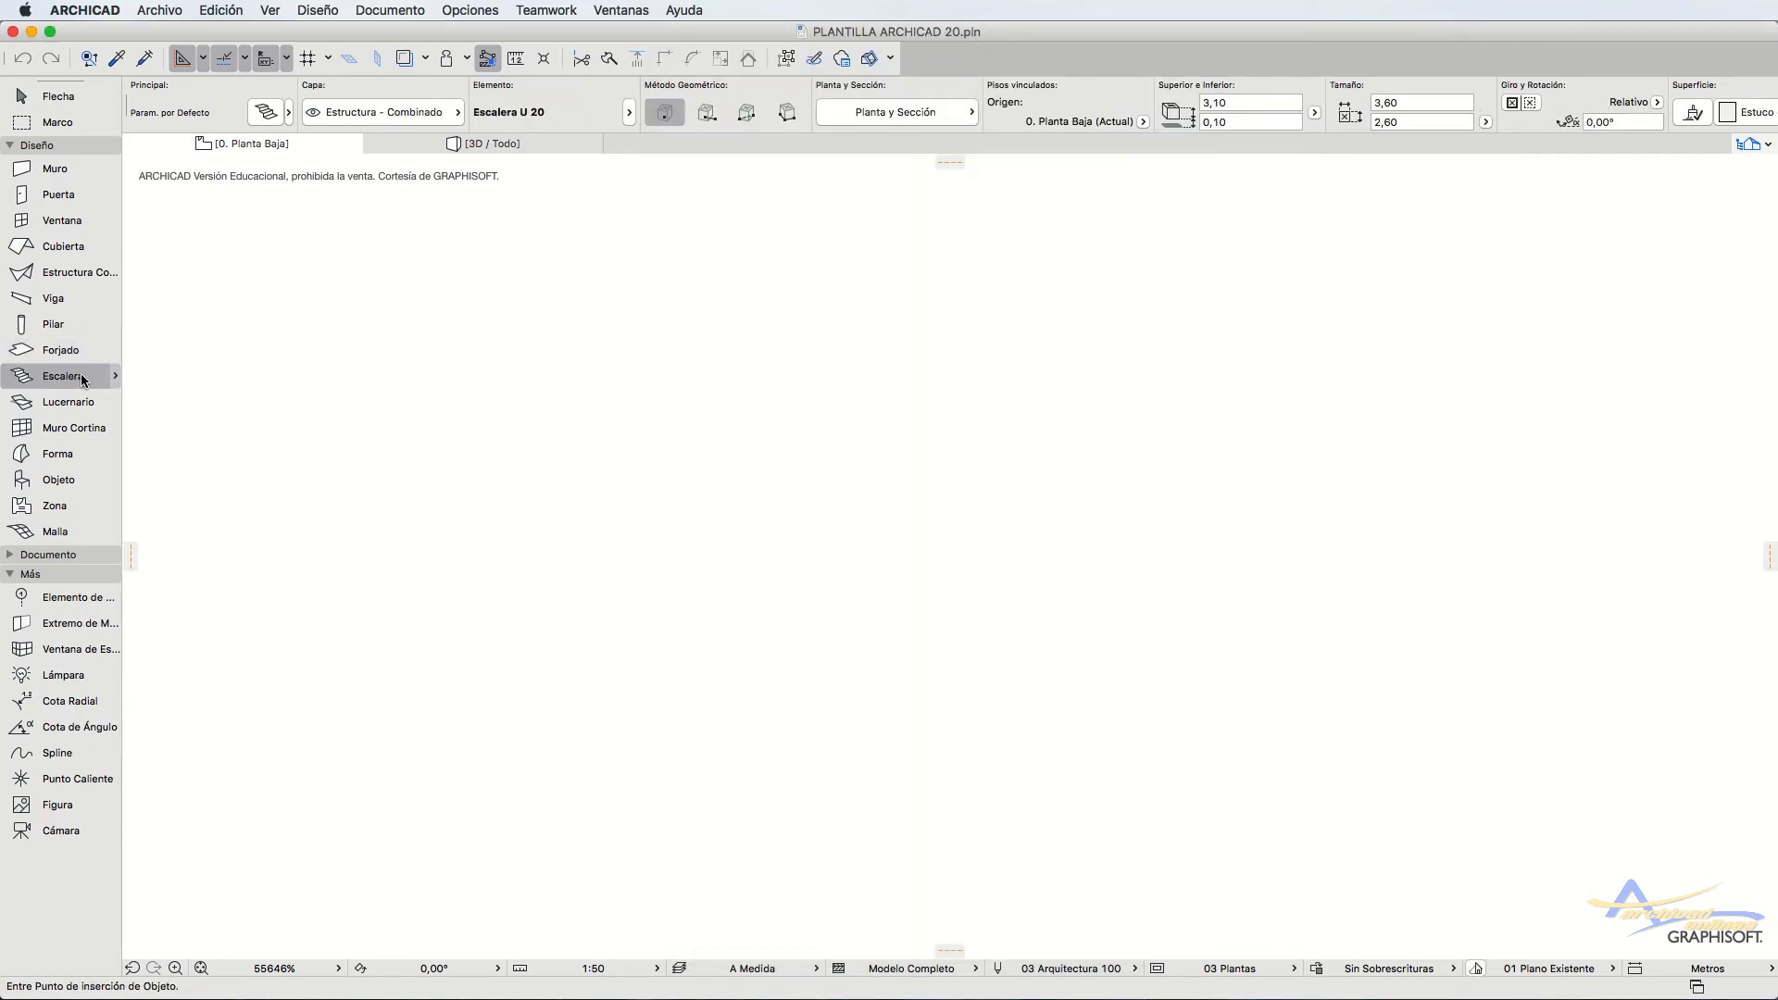
pyautogui.press('super+t')
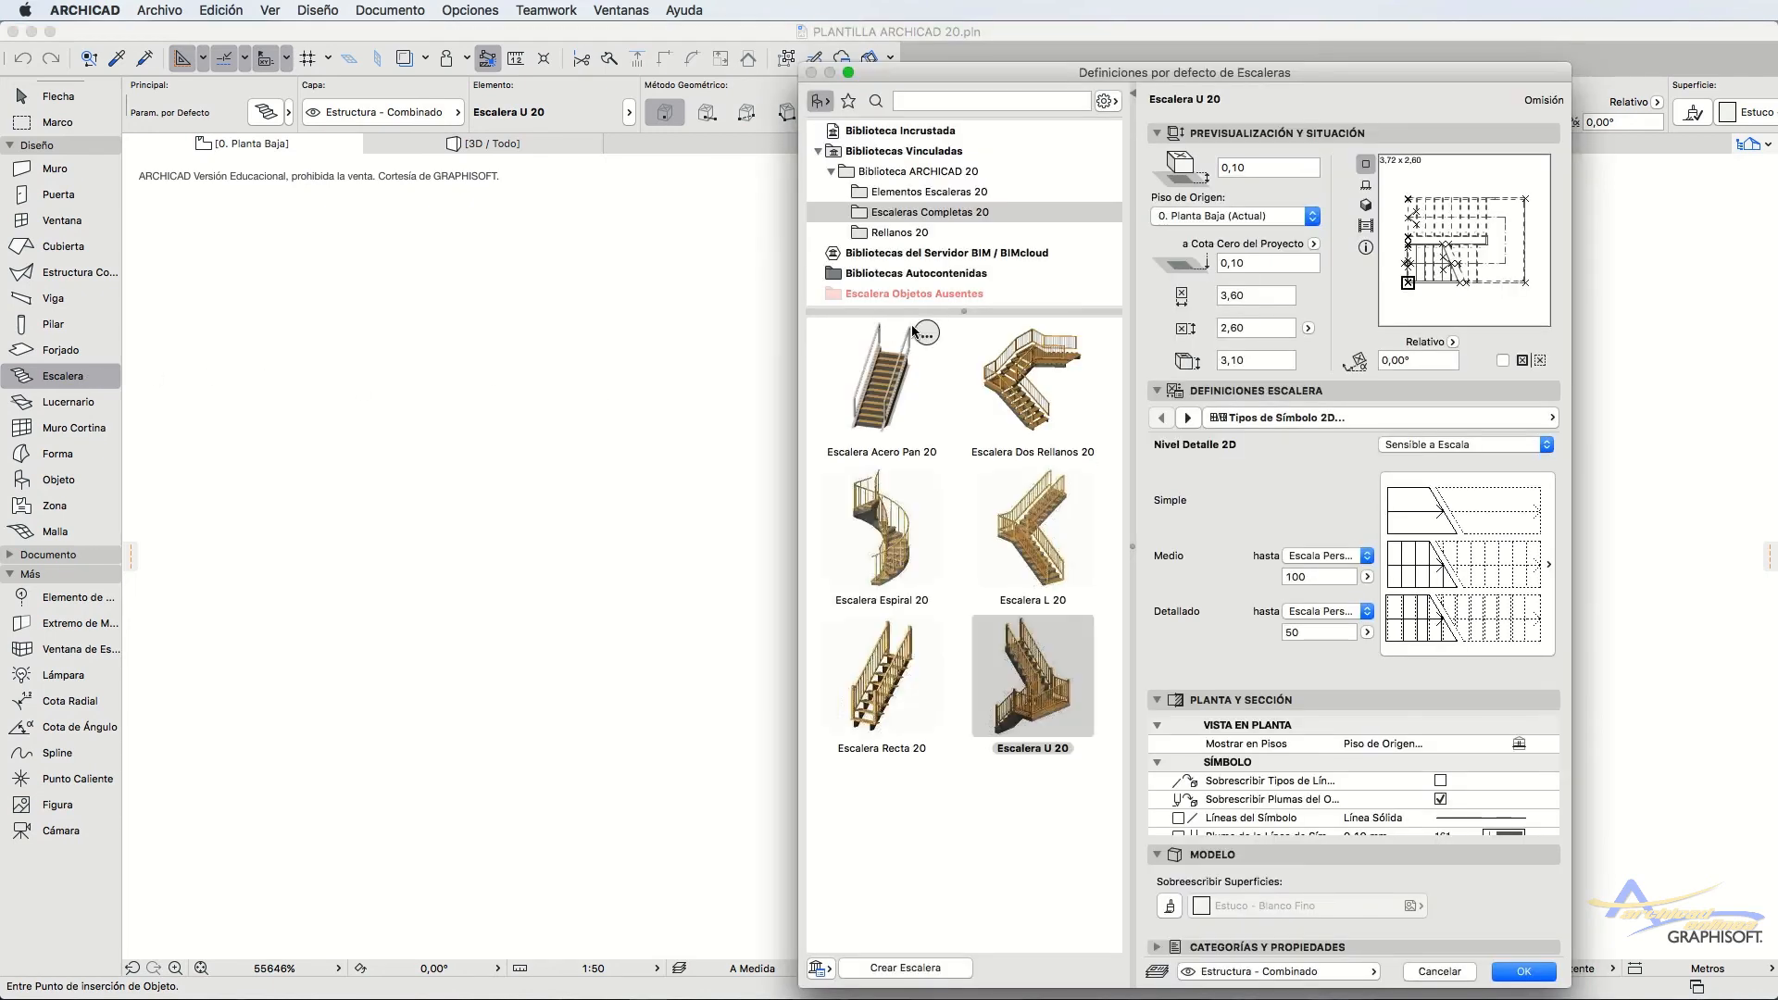
pyautogui.click(1031, 393)
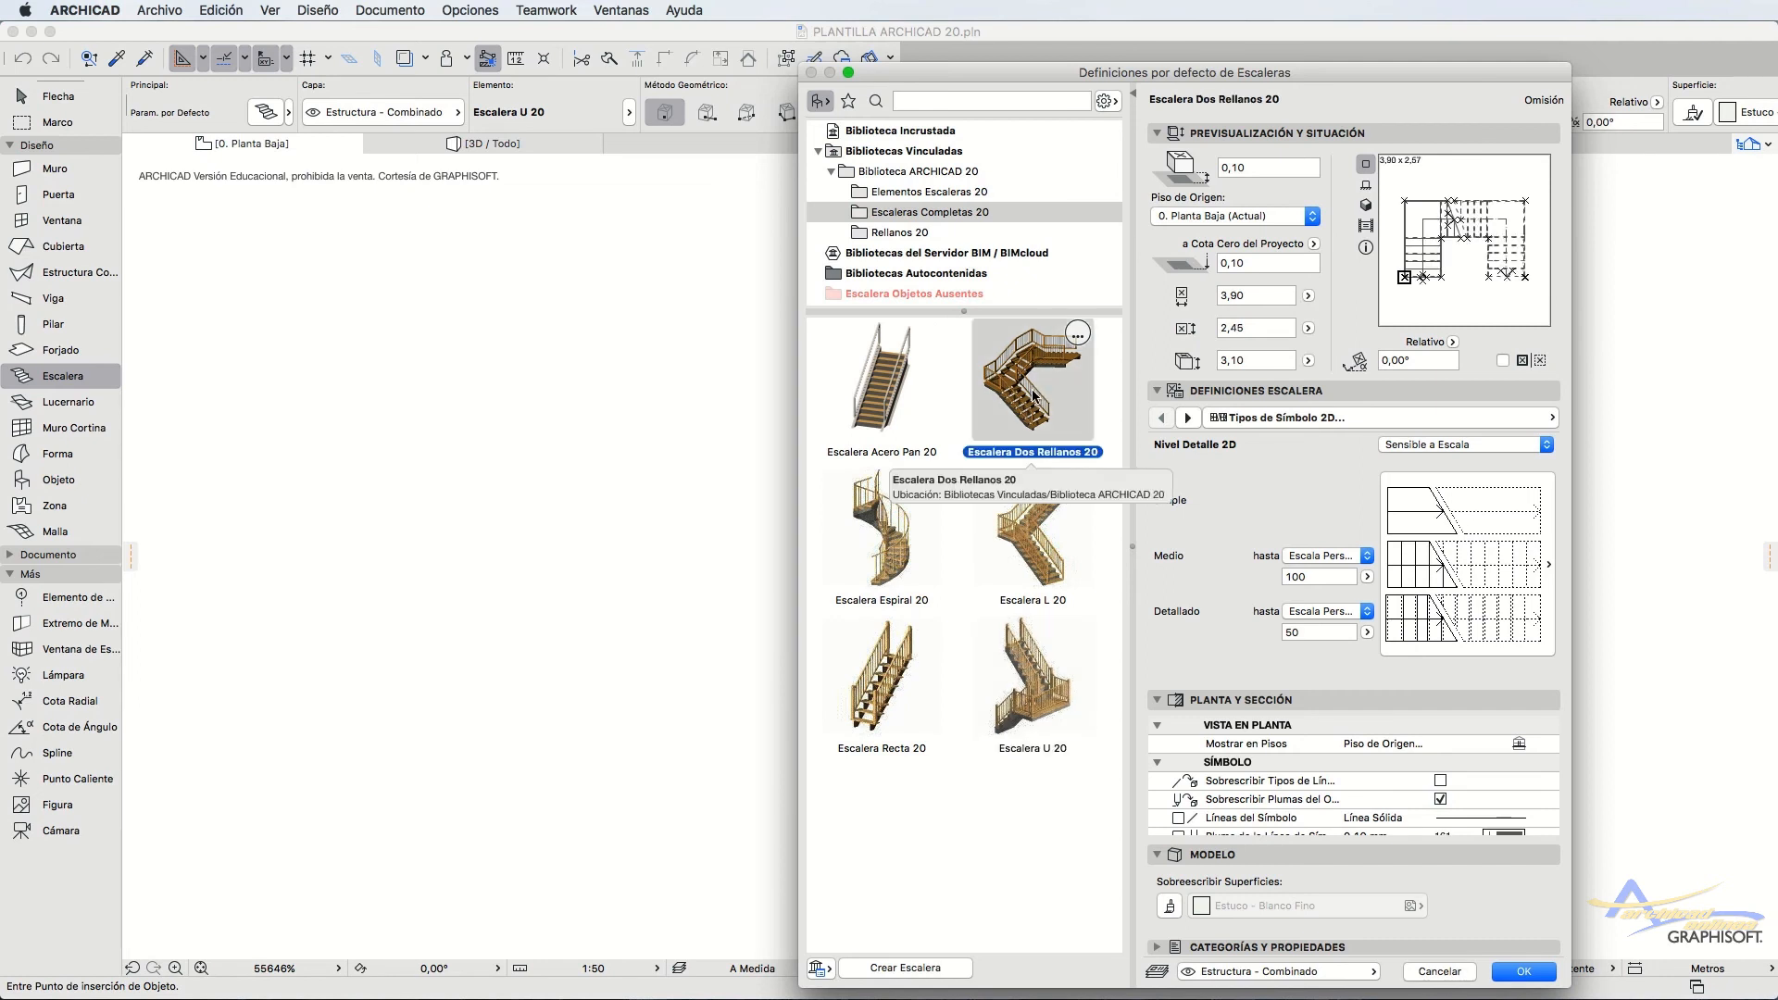
pyautogui.click(893, 401)
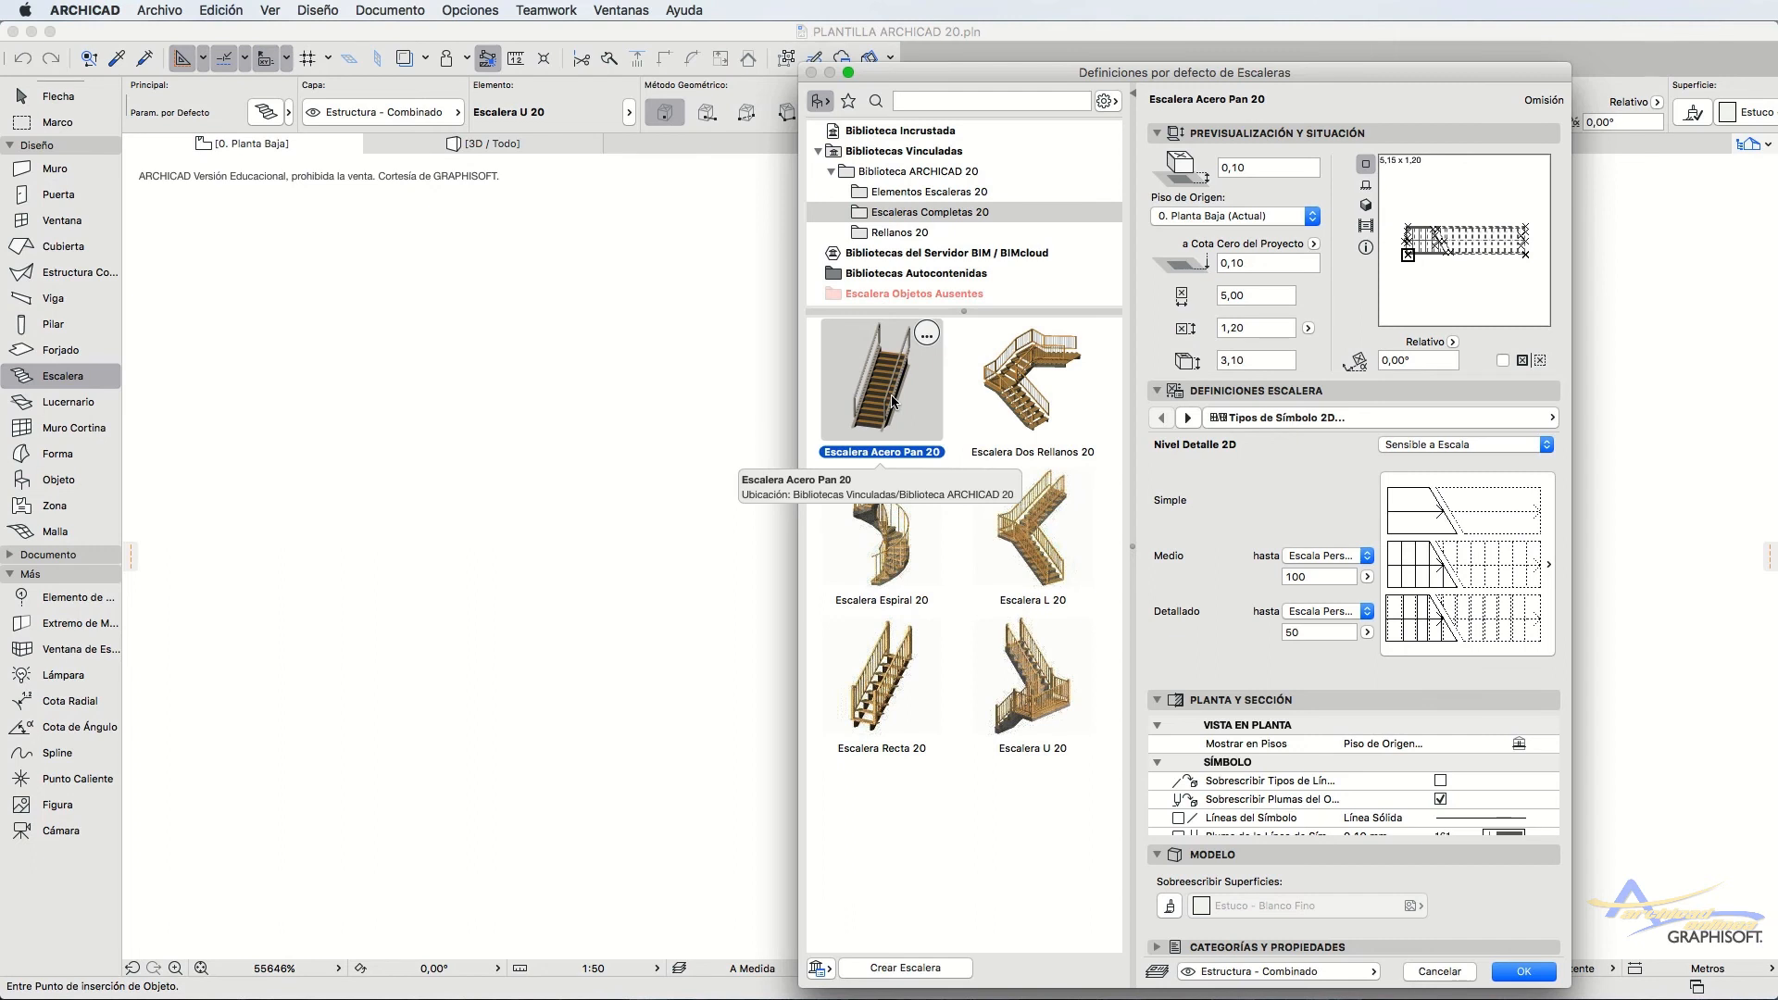
pyautogui.click(898, 572)
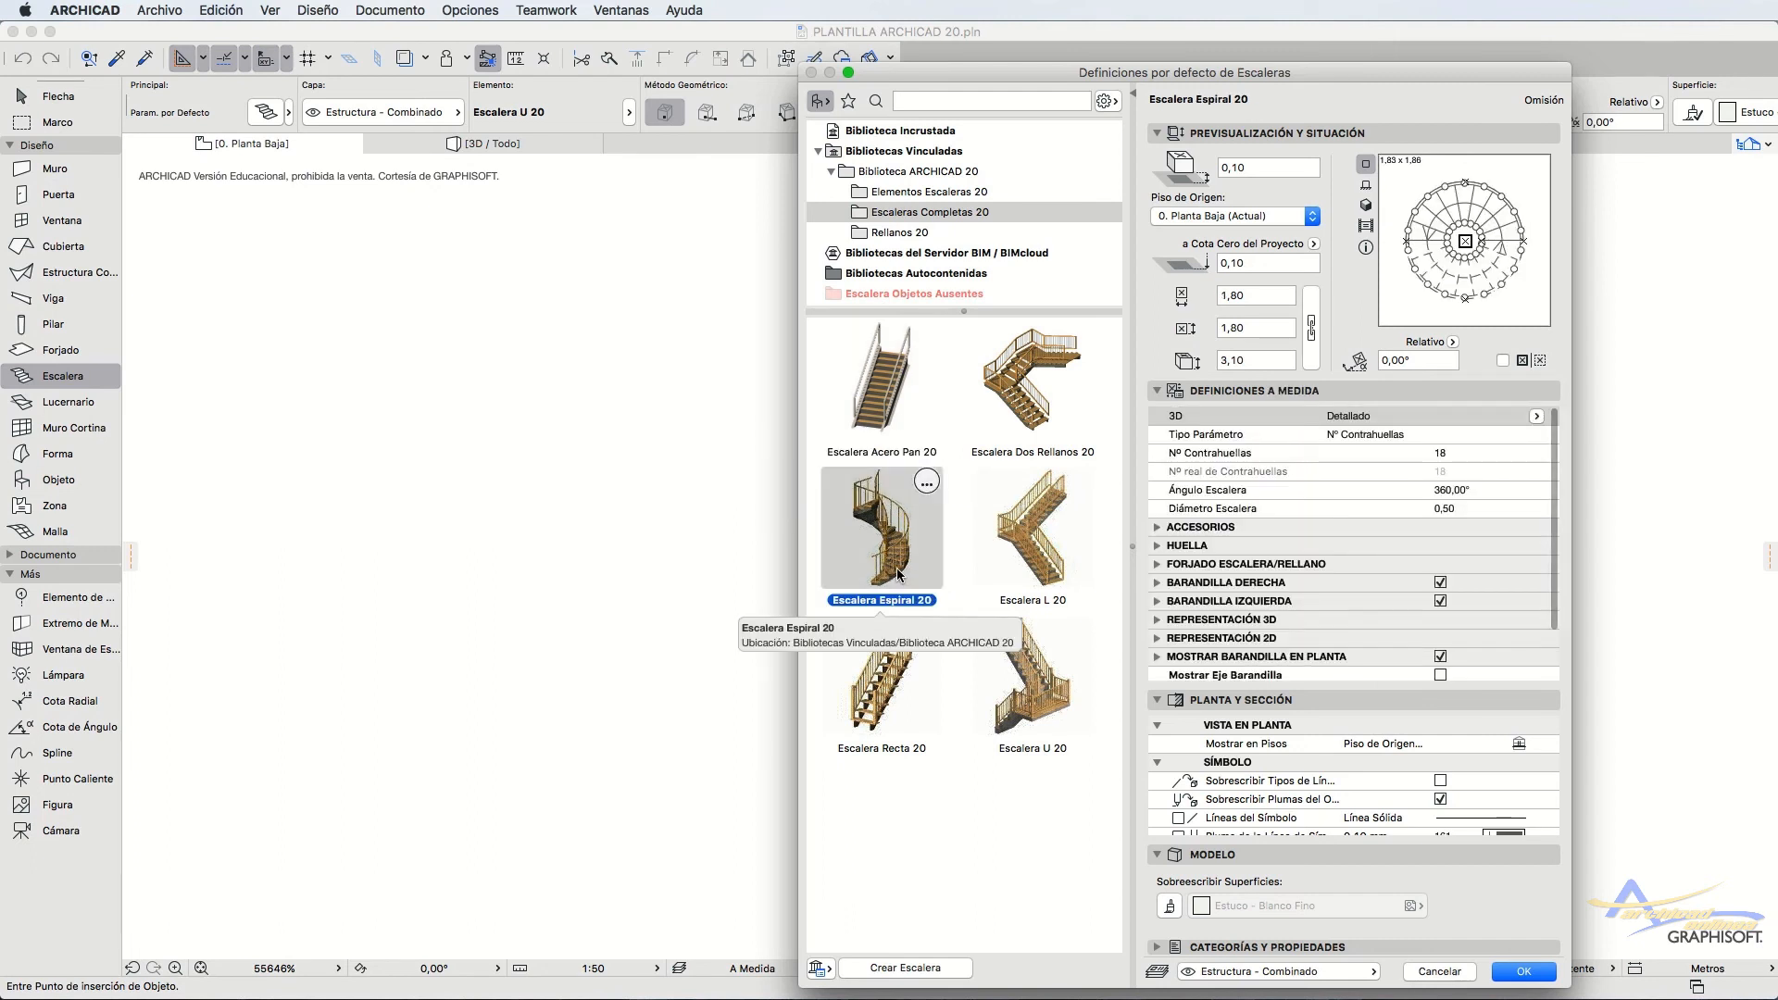
pyautogui.click(1028, 567)
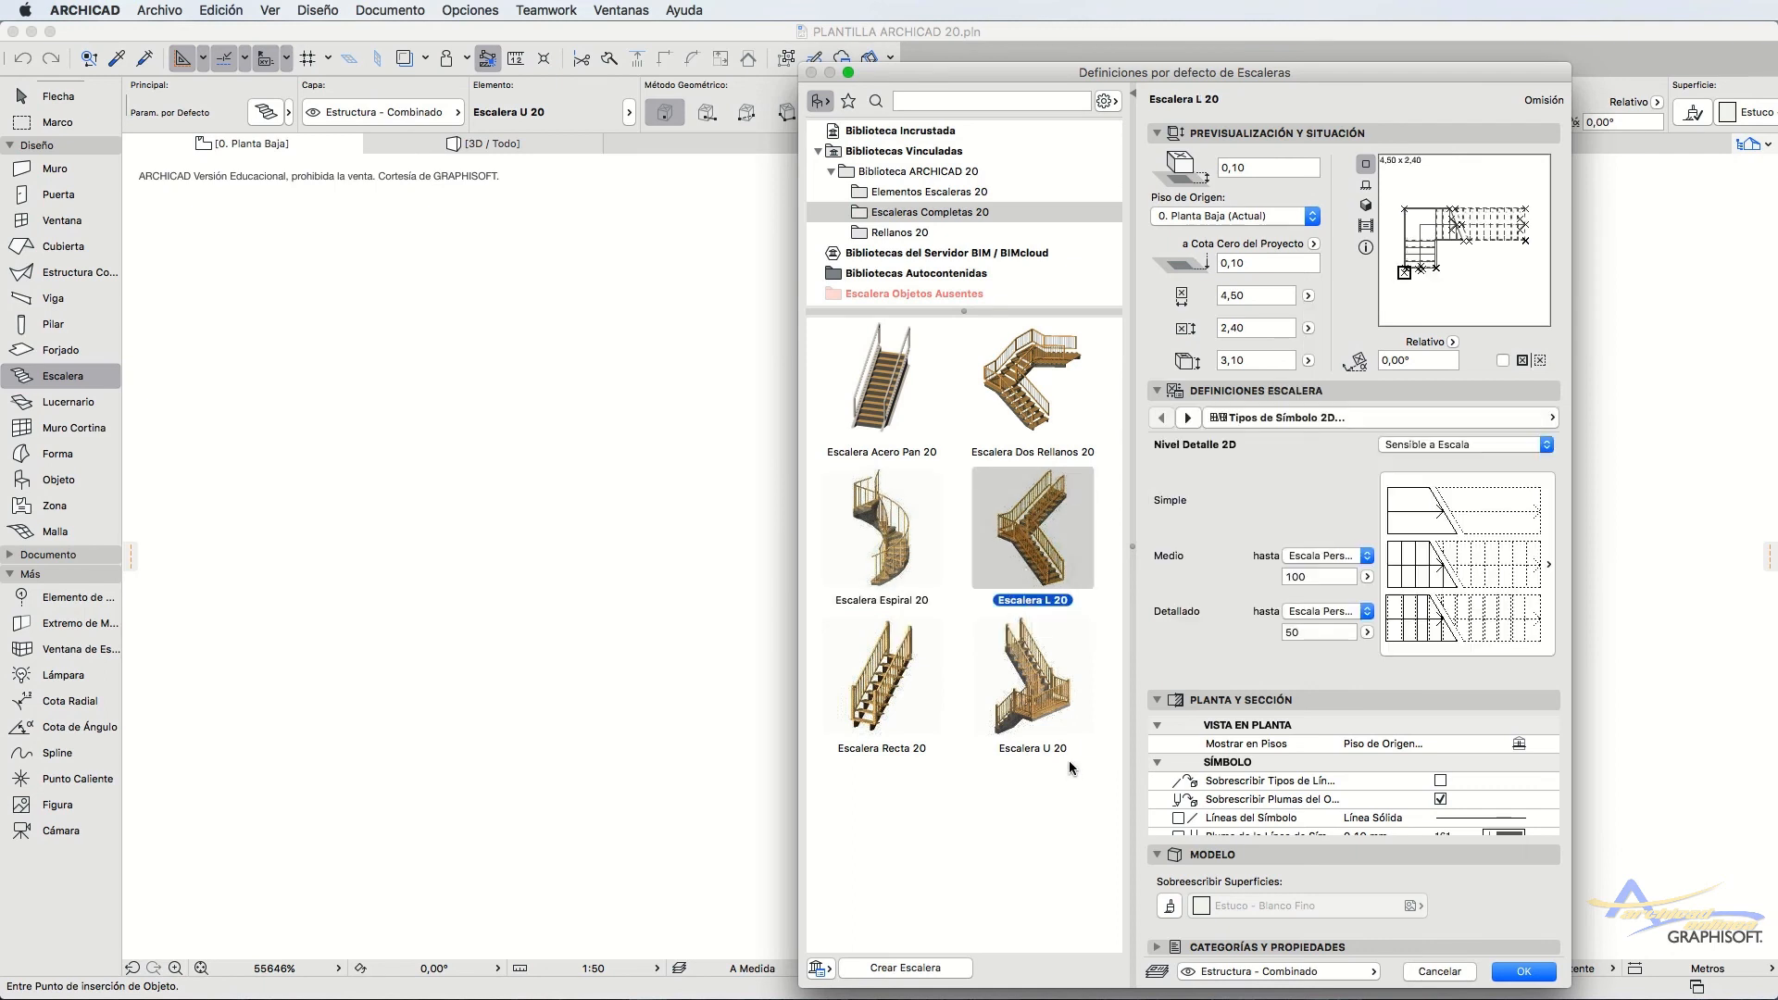
pyautogui.click(1055, 738)
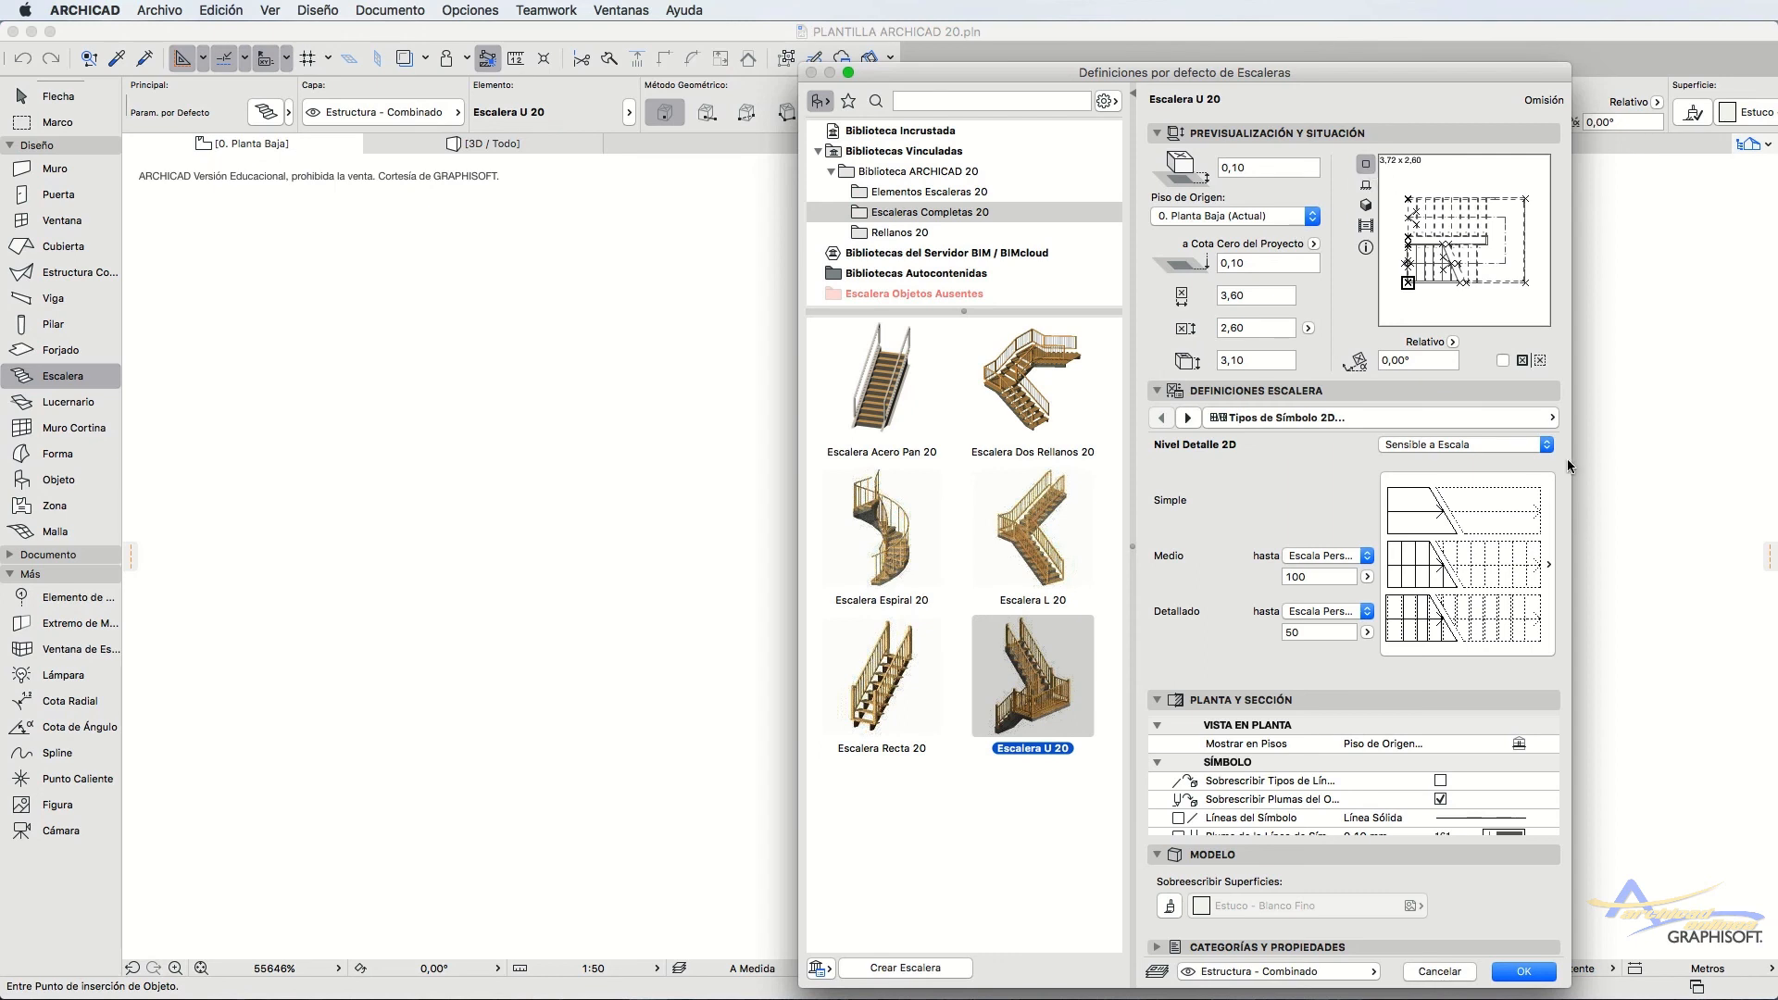
# Start creating a custom stair and look through the stair types, including angled straight, winder, circular and three-flight U-shaped layouts
pyautogui.click(914, 969)
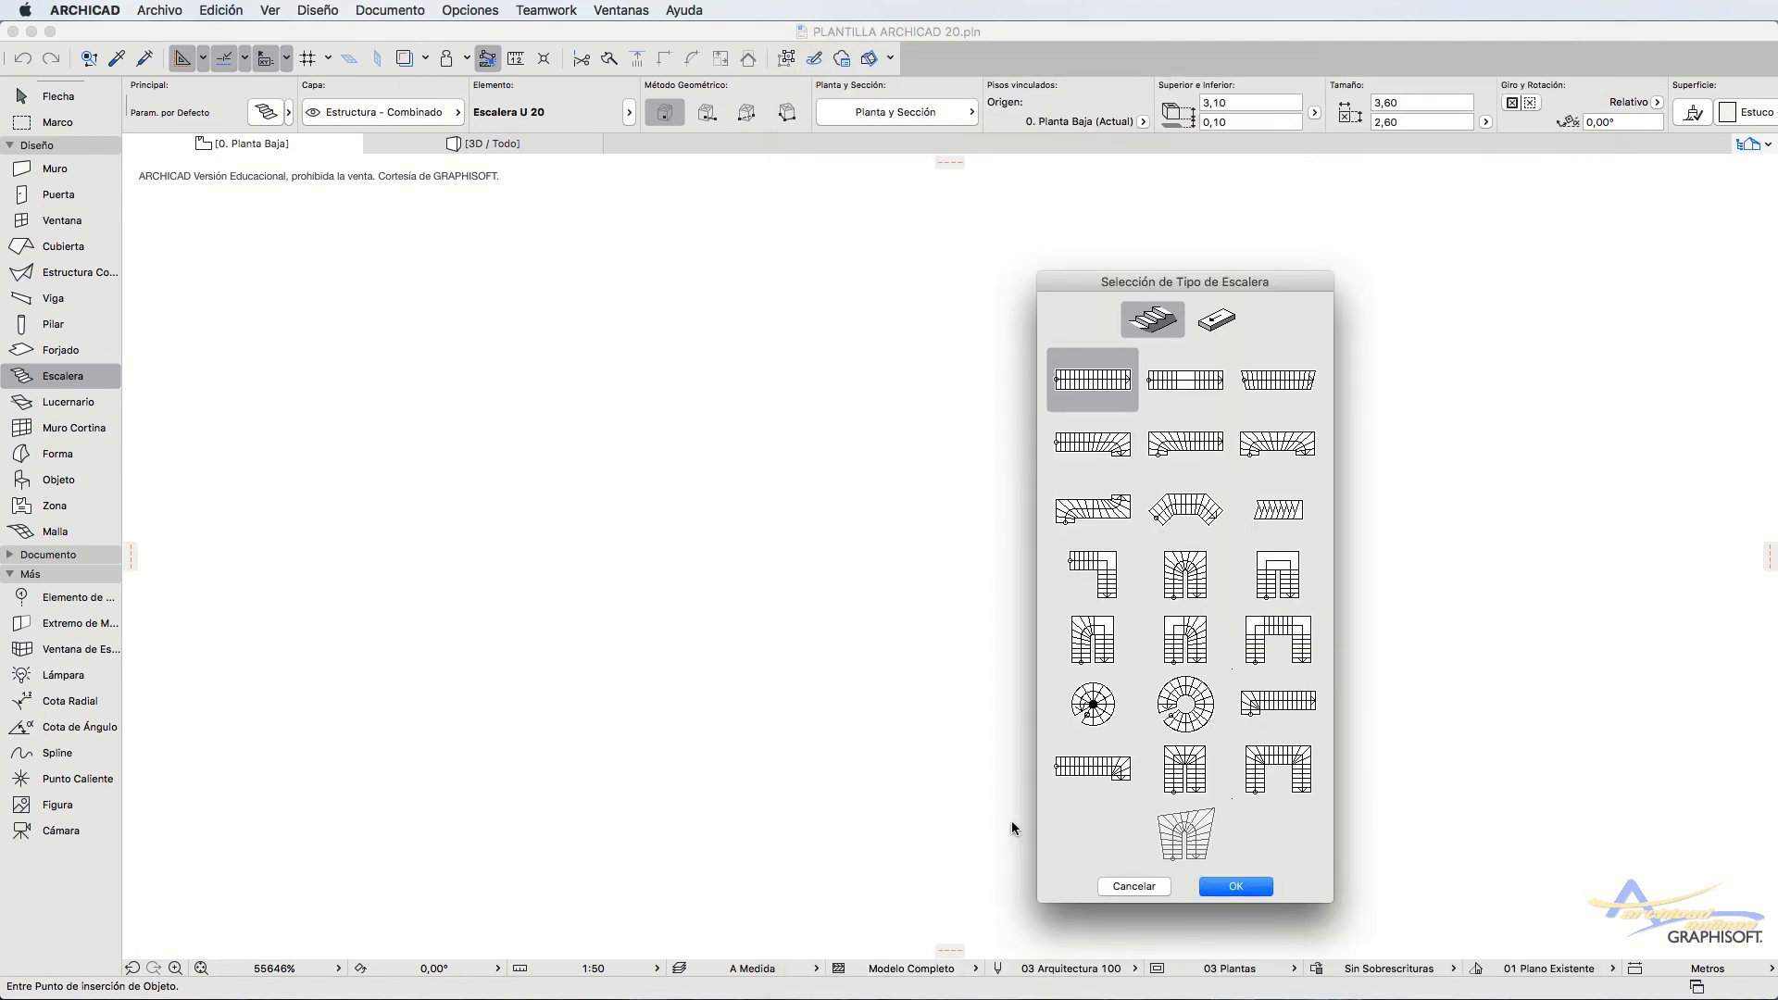
pyautogui.moveTo(1278, 308); pyautogui.dragTo(1243, 267)
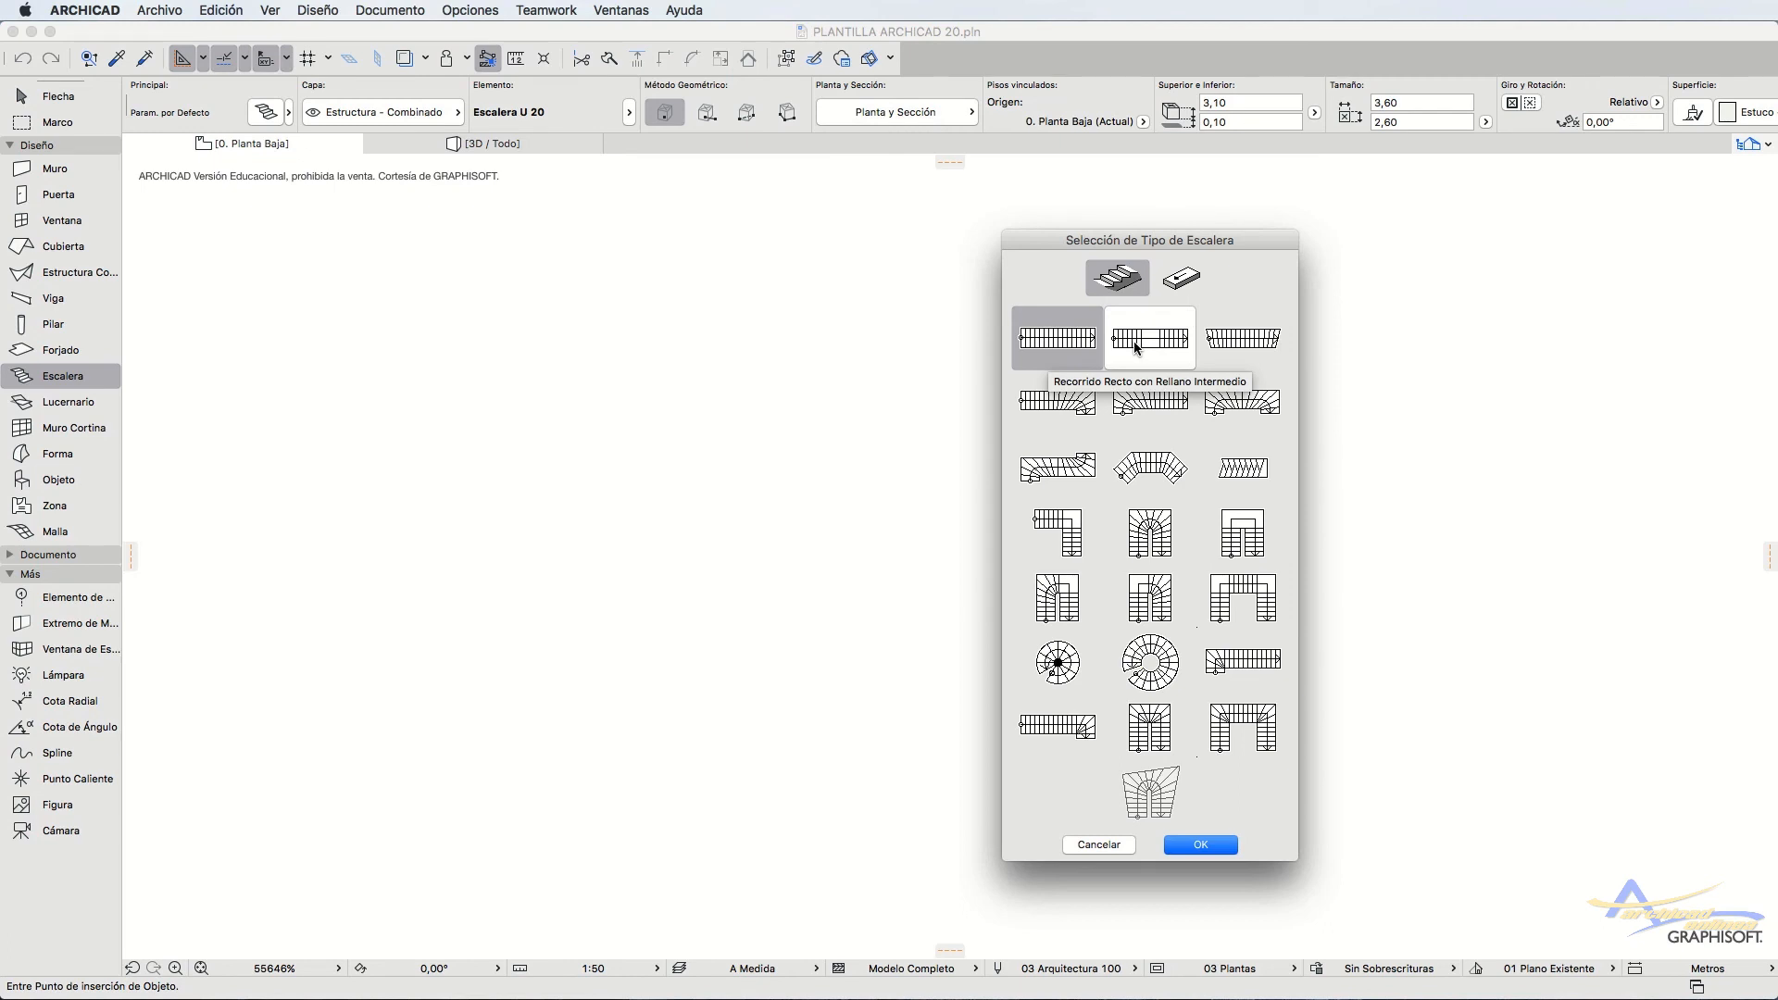
pyautogui.click(1269, 343)
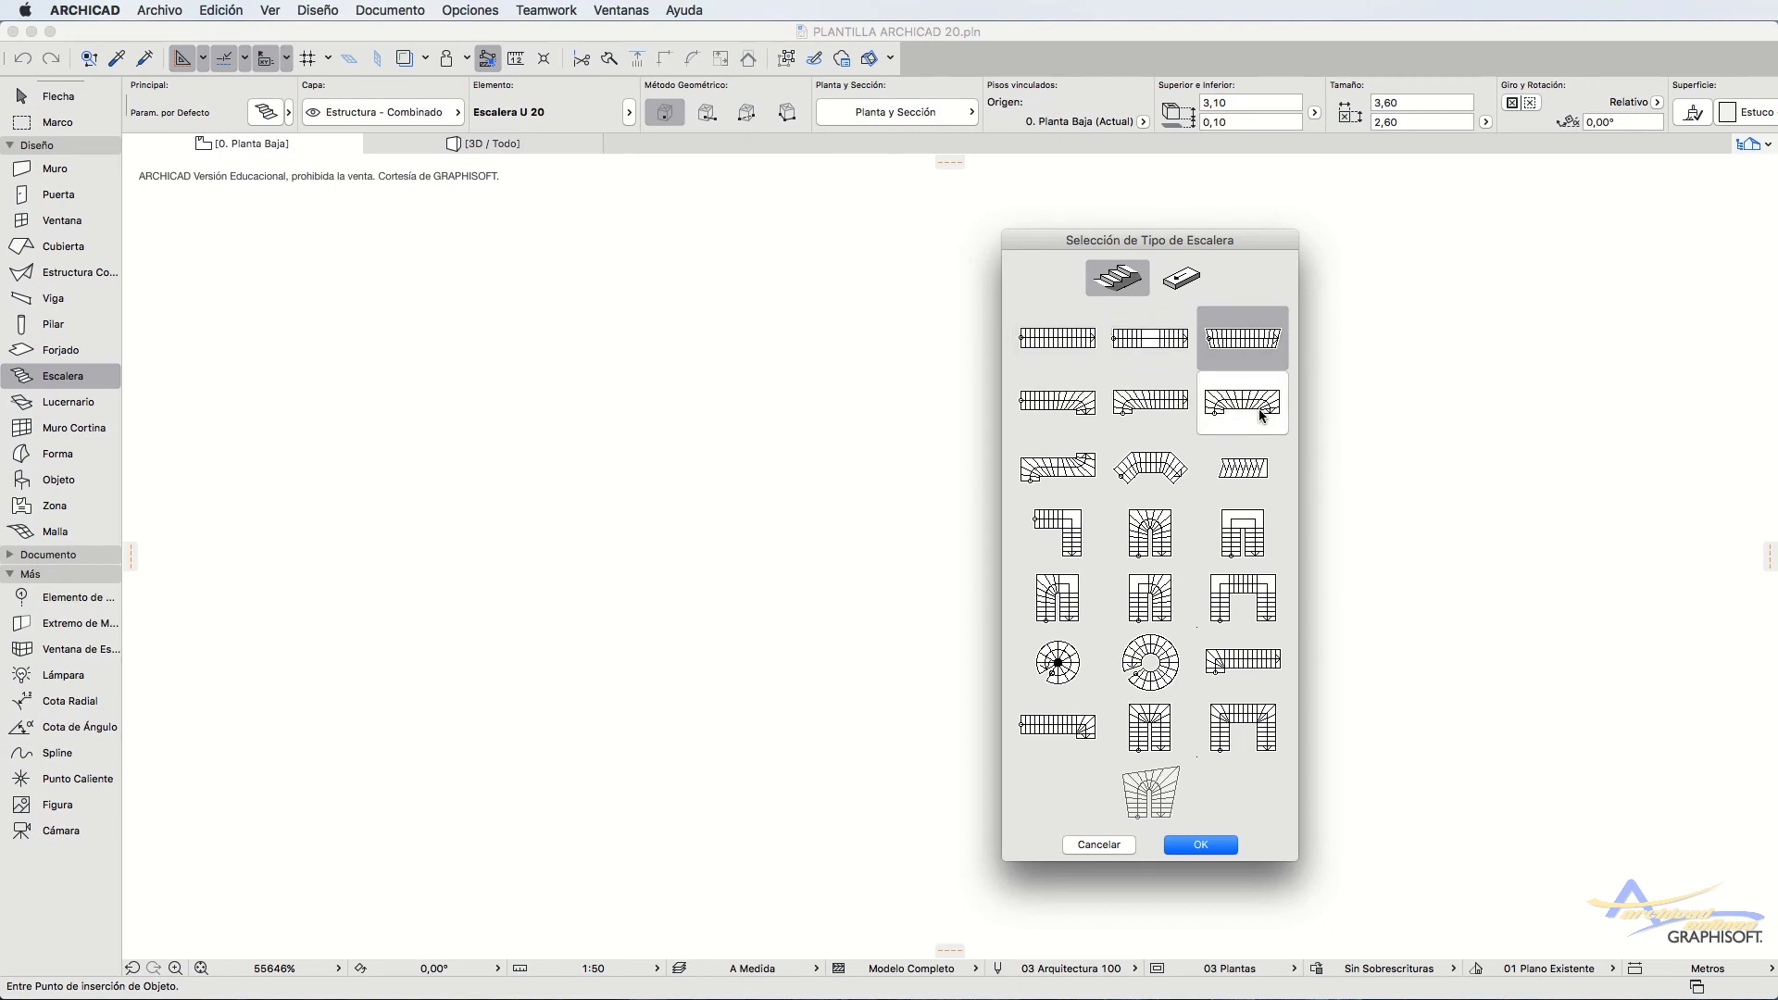
pyautogui.click(1157, 403)
pyautogui.click(1172, 466)
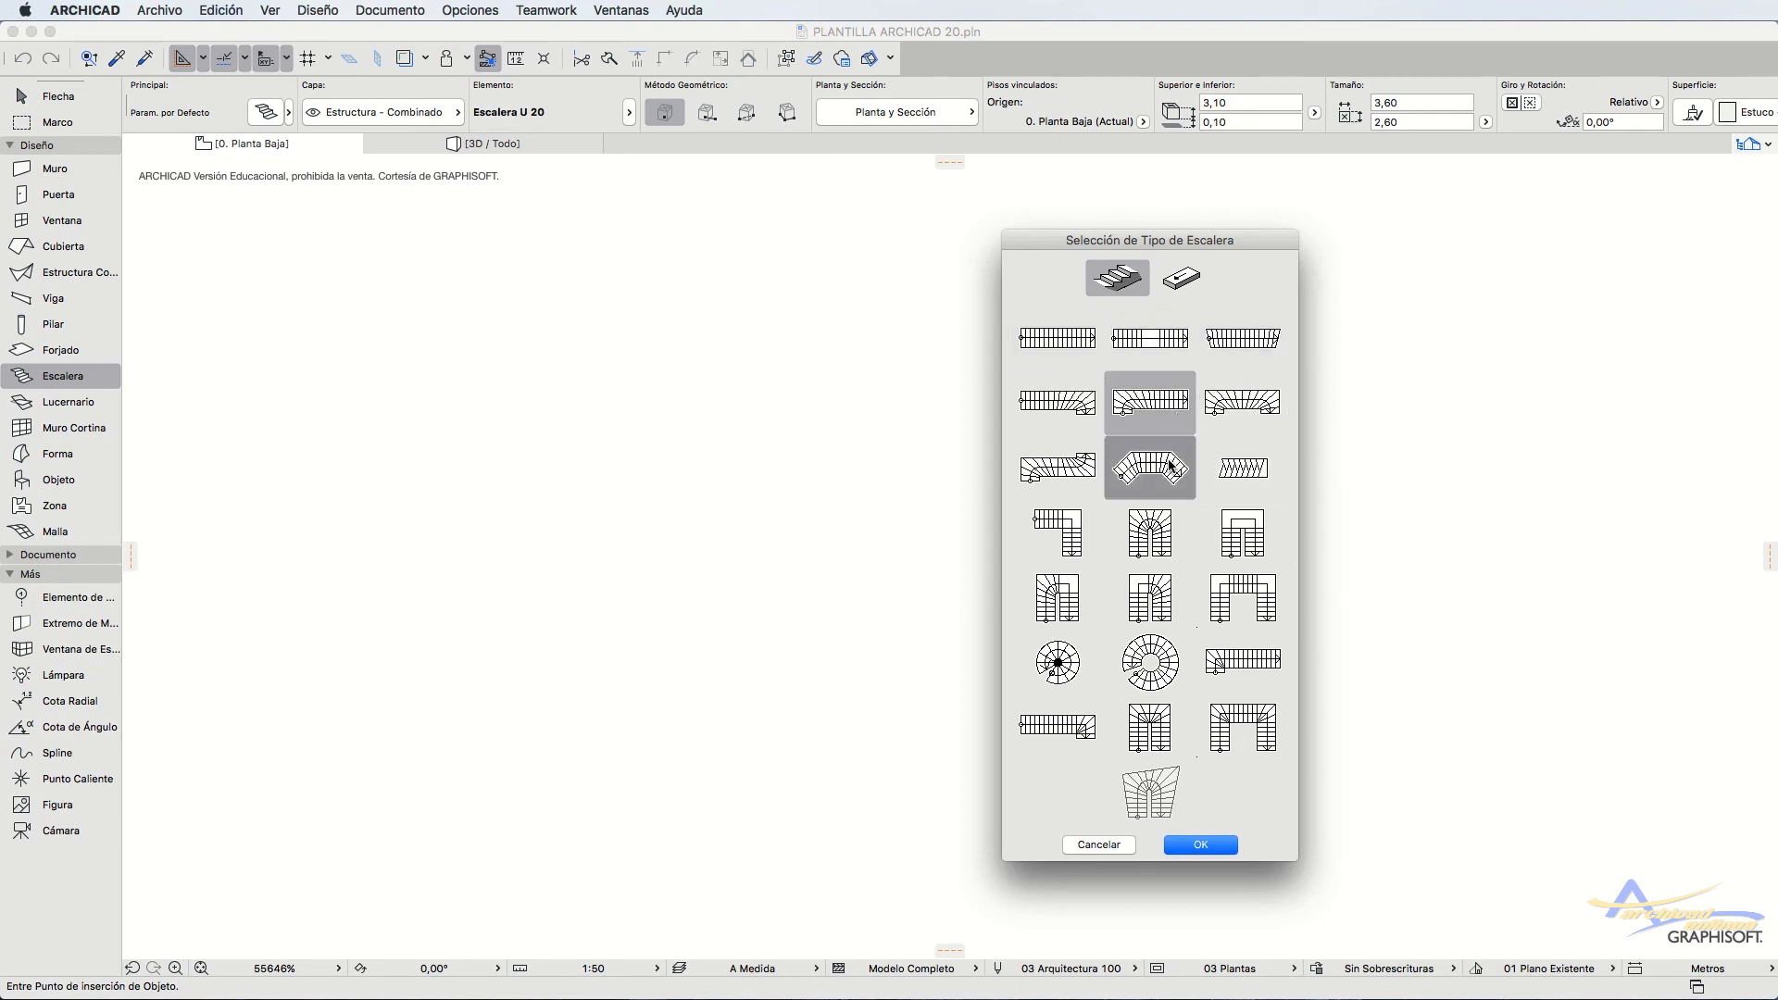
pyautogui.click(1169, 659)
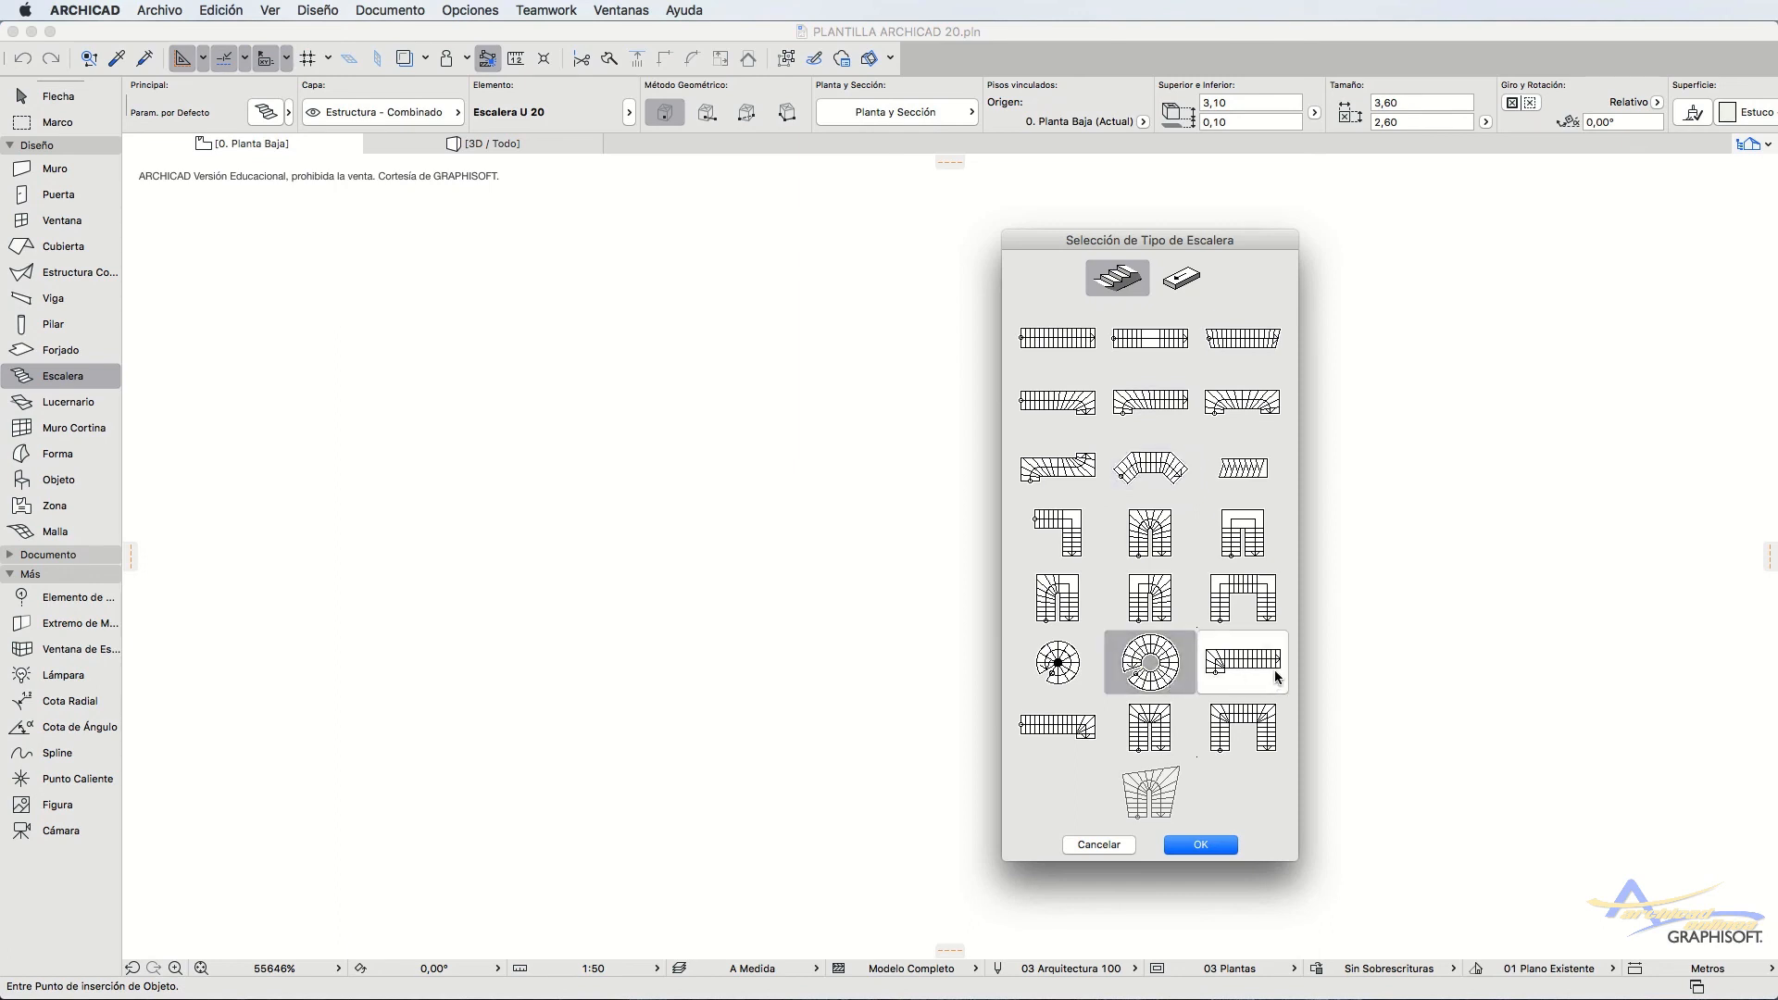
pyautogui.click(1261, 614)
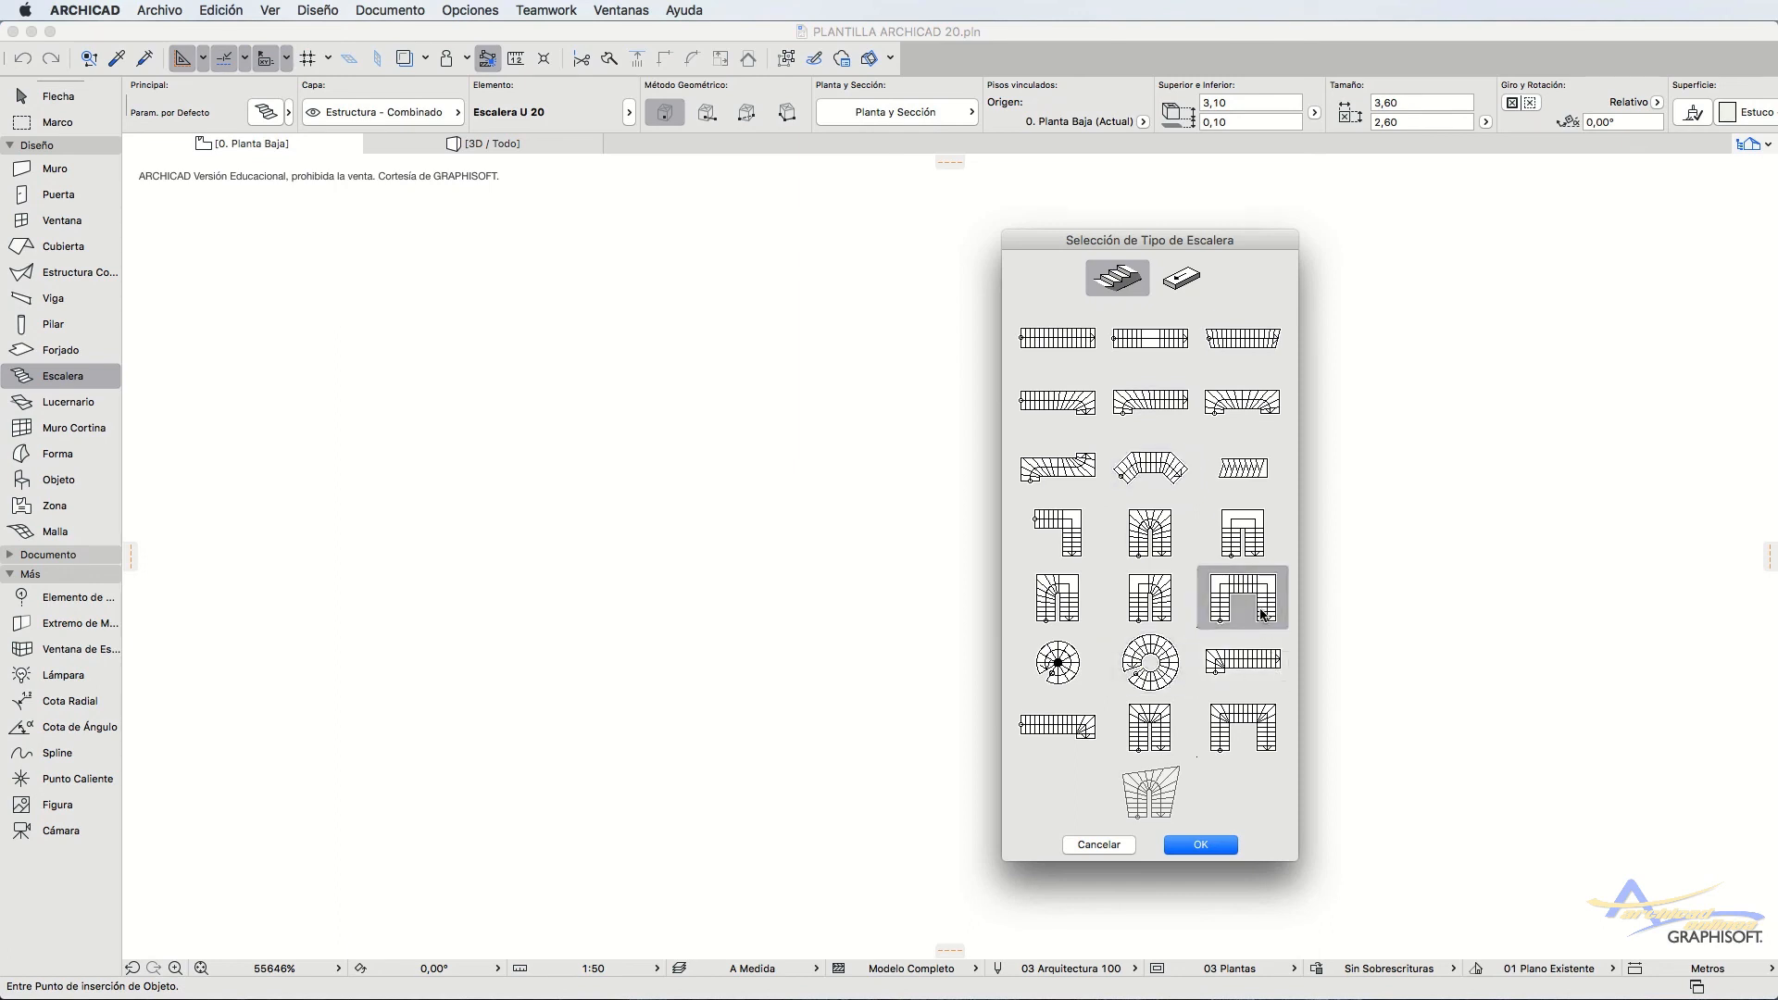
# Show the ramp types in the stair type selection, and try the straight ramp with landing and the plain straight ramp
pyautogui.click(1188, 276)
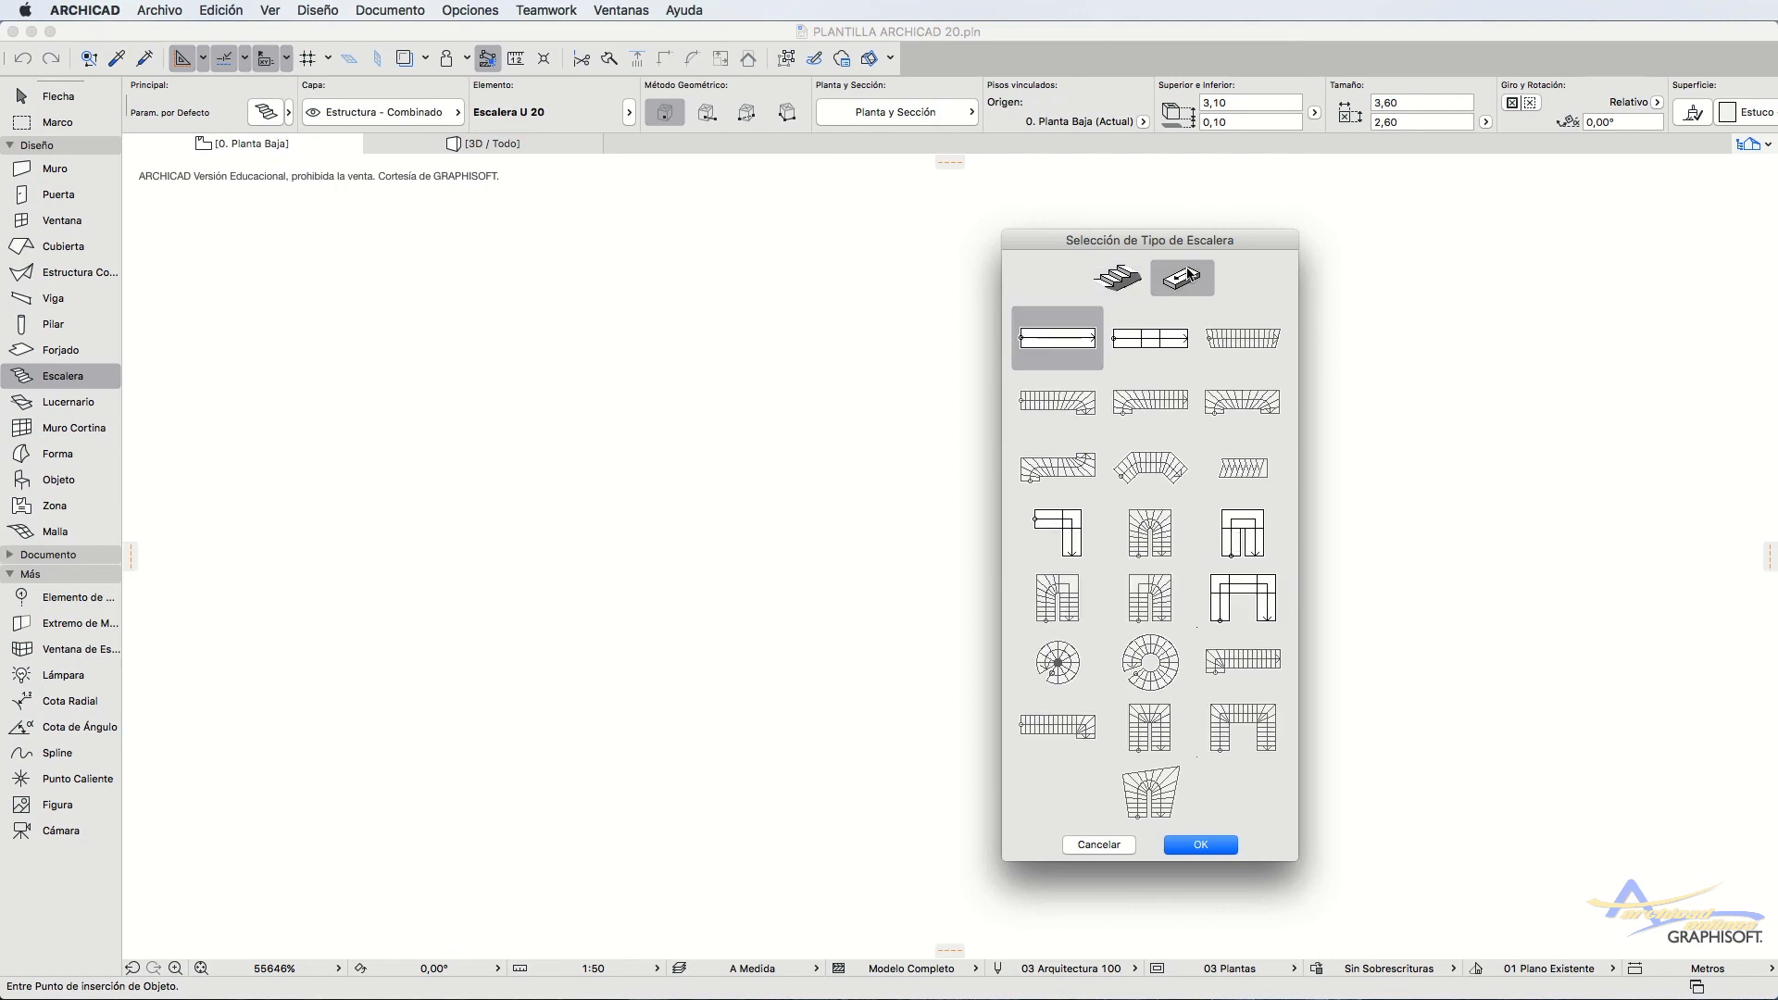
pyautogui.click(1180, 351)
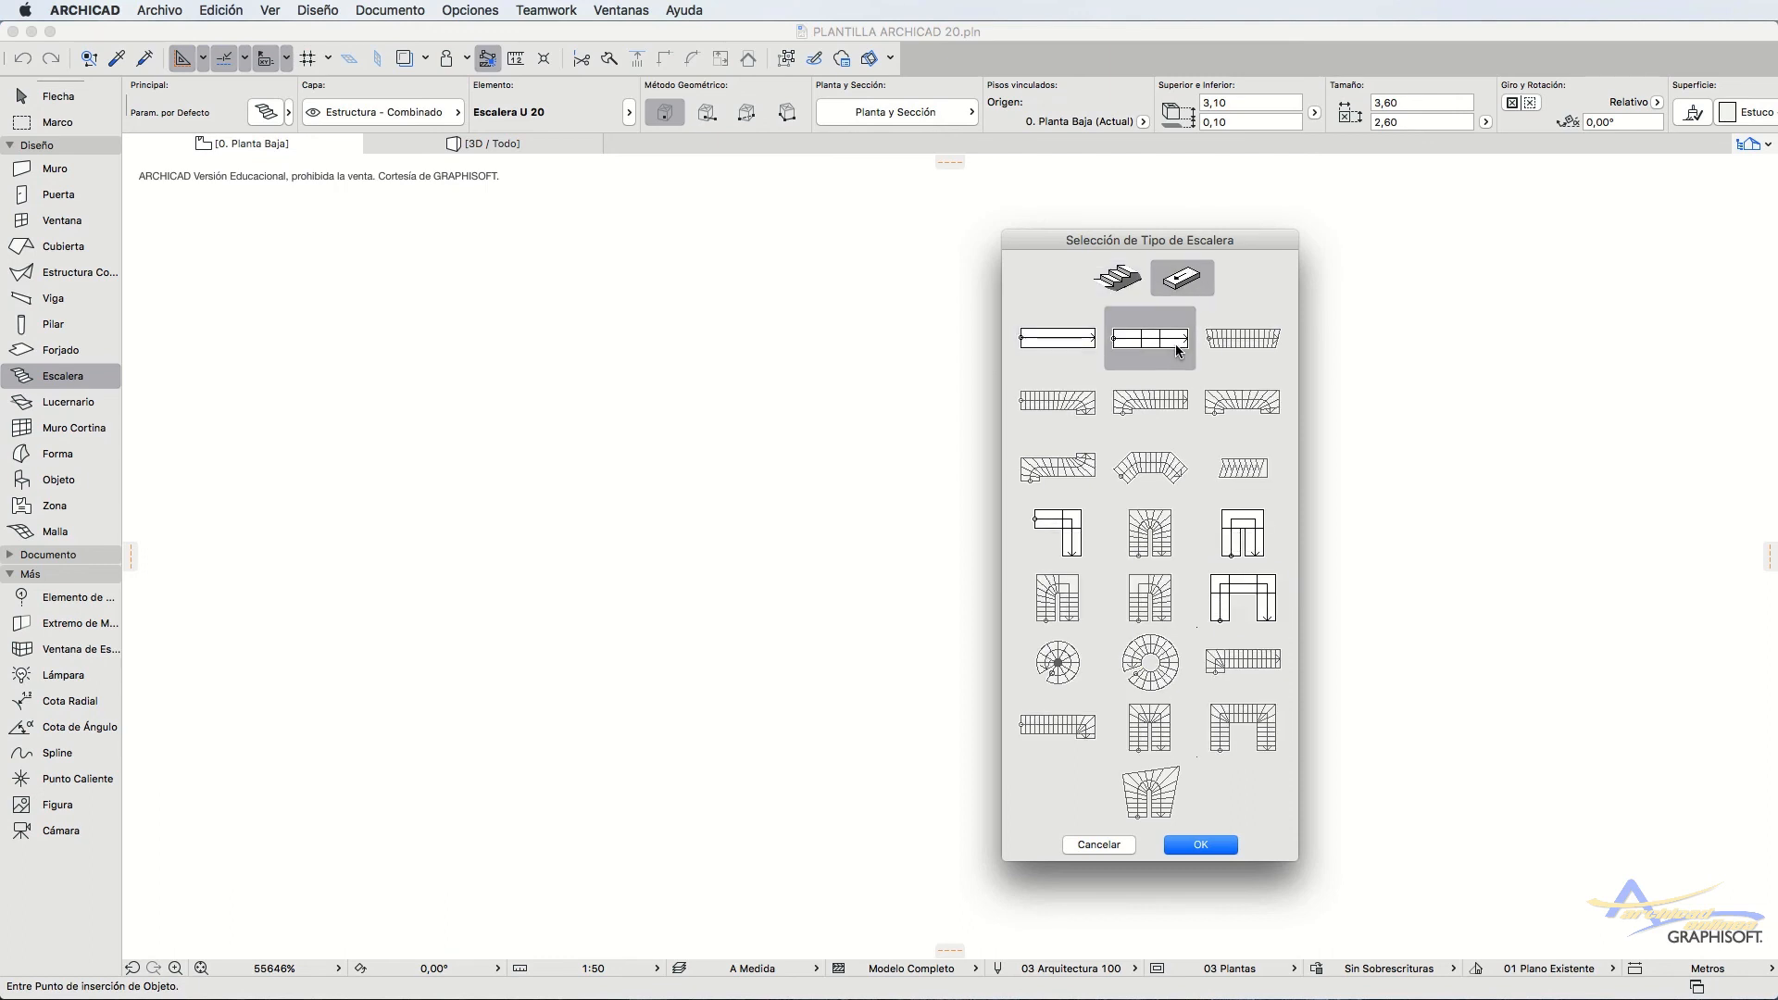
pyautogui.click(1081, 349)
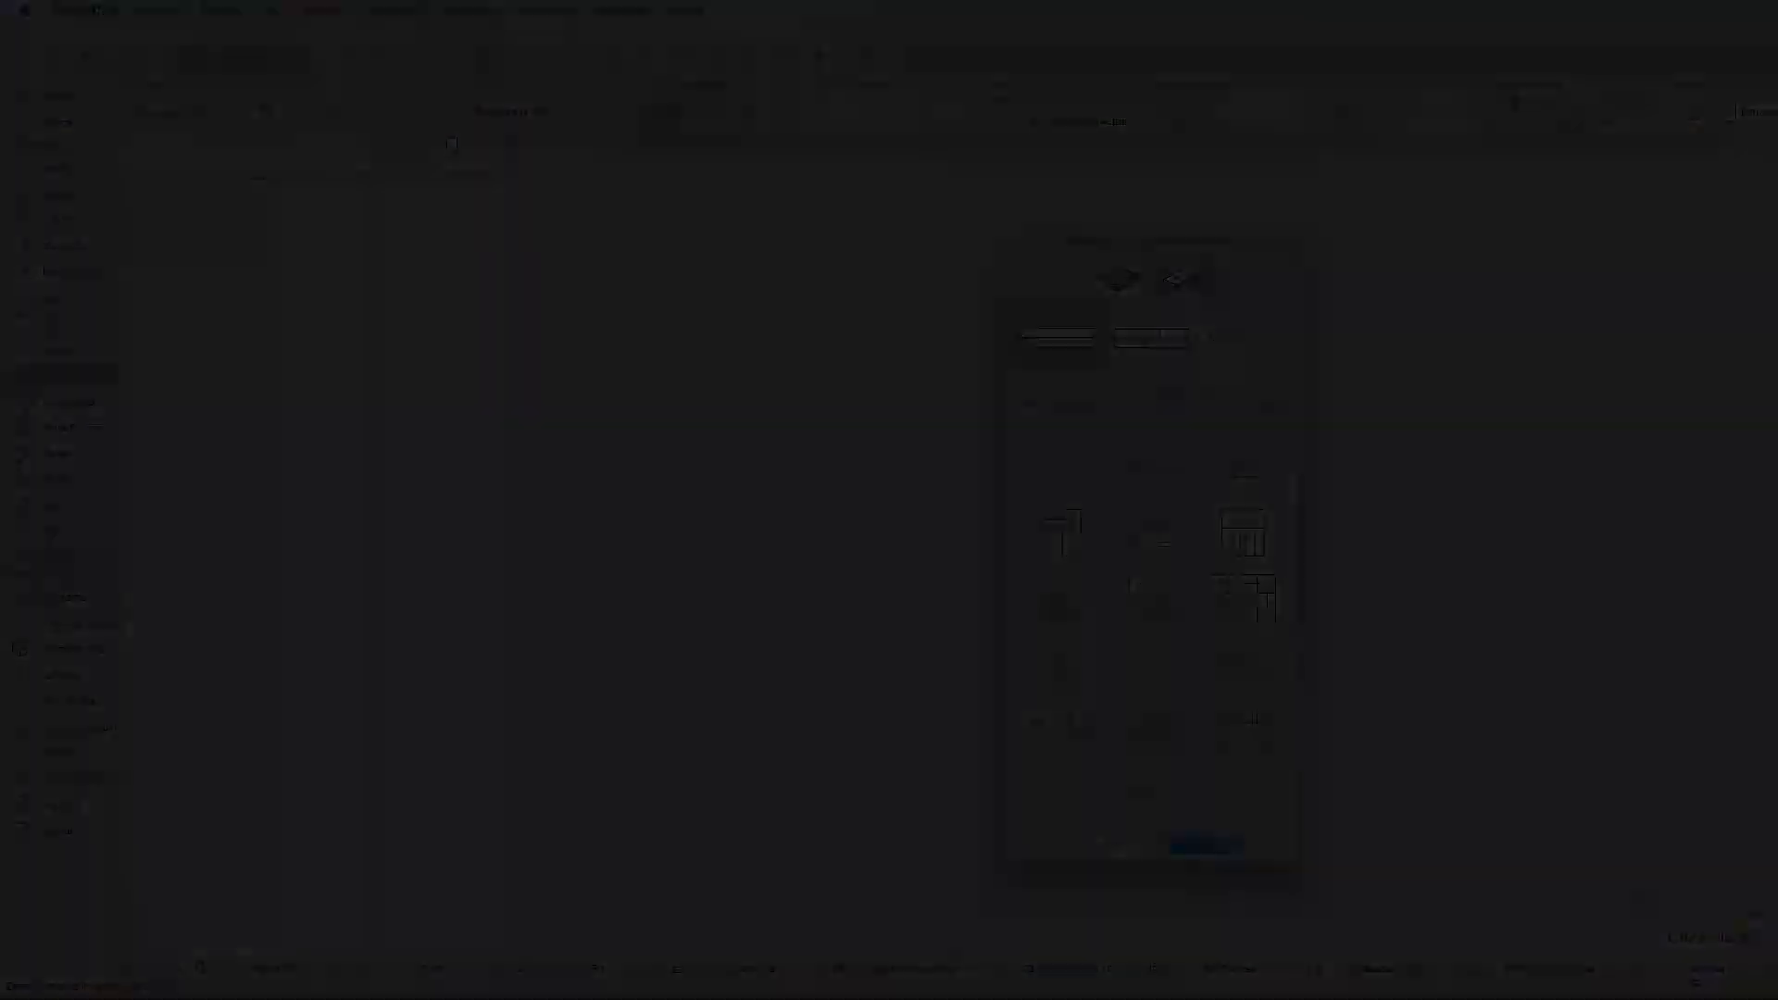
pyautogui.click(1200, 845)
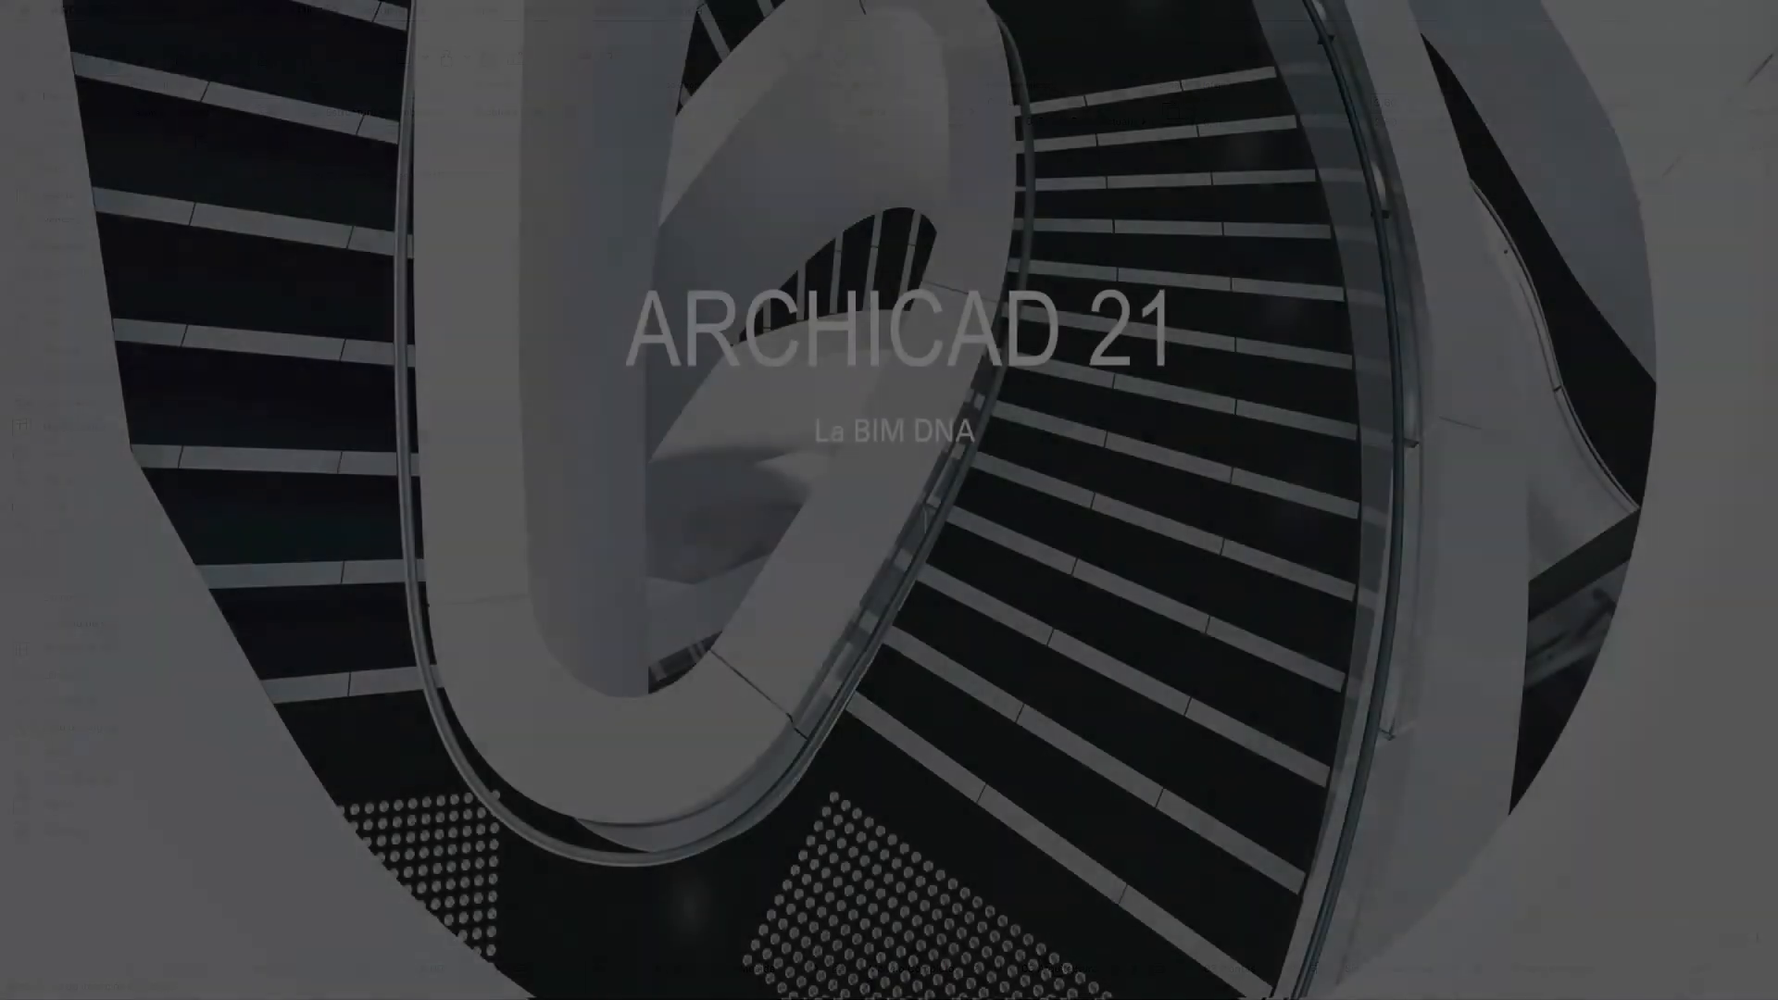